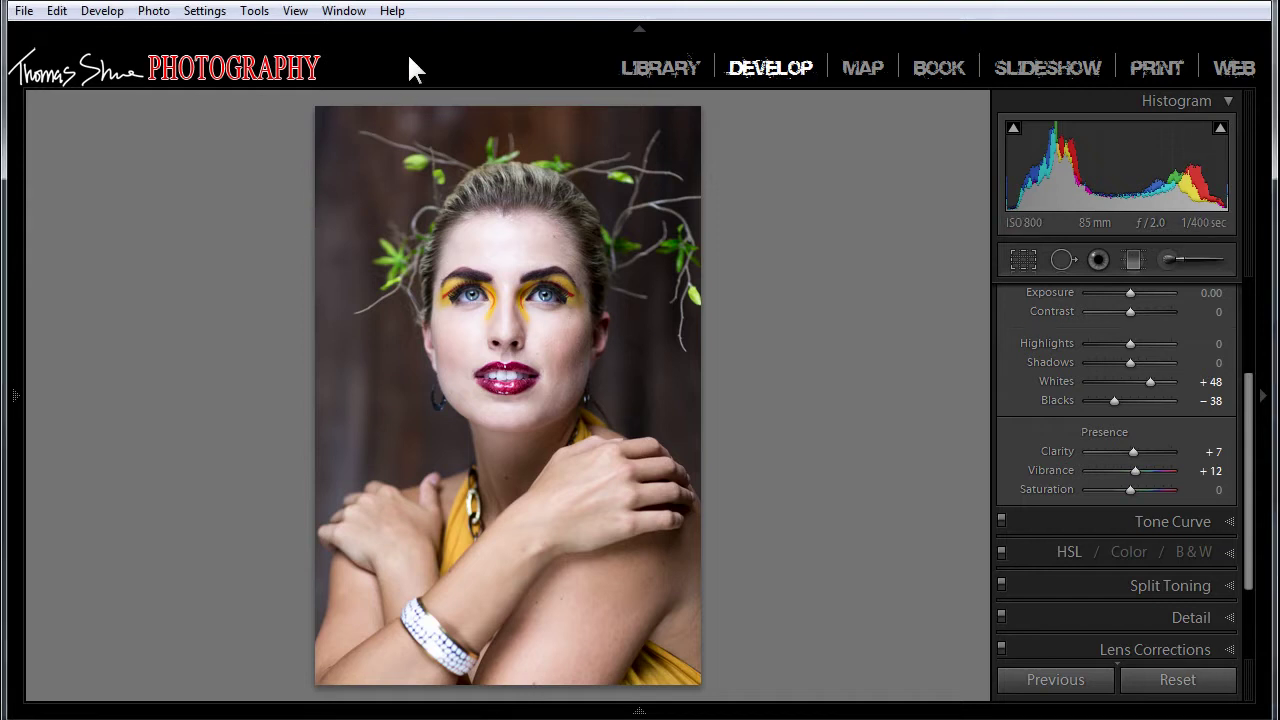
Compare the edited portrait with its before version and inspect the skin around the eyes, nose and mouth up close
{"action": "key", "text": "backslash"}
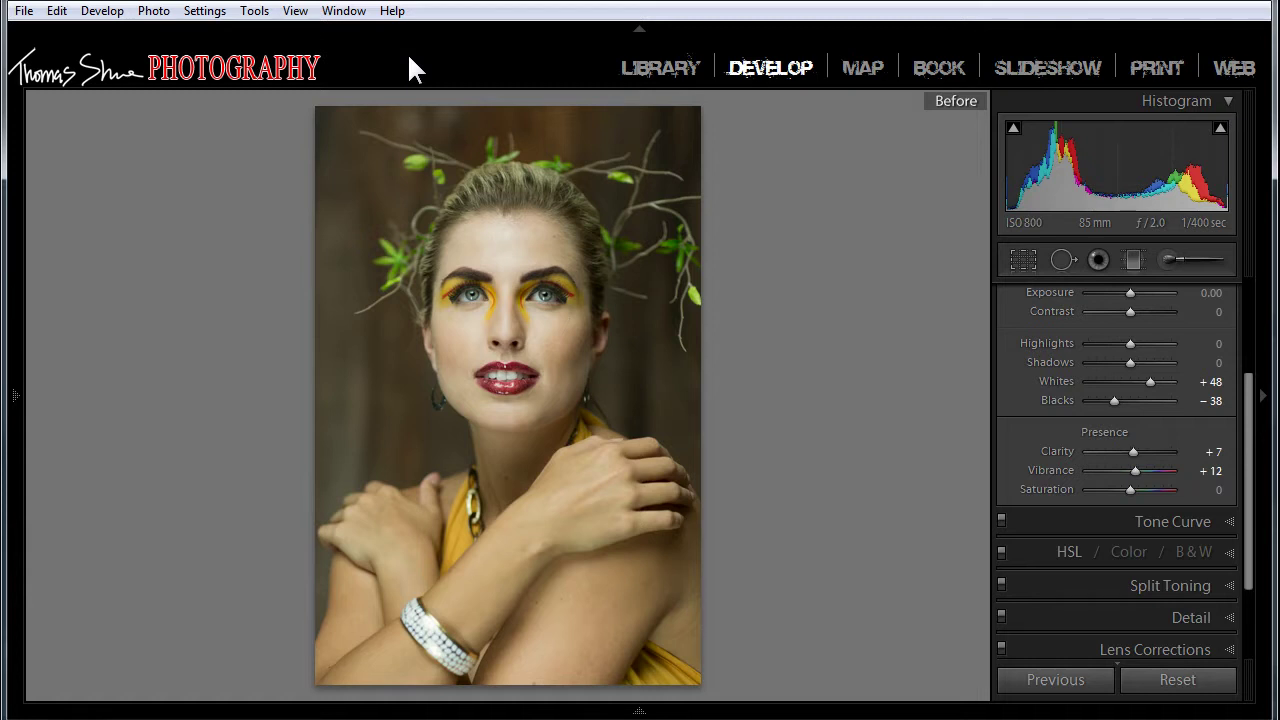
{"action": "key", "text": "backslash"}
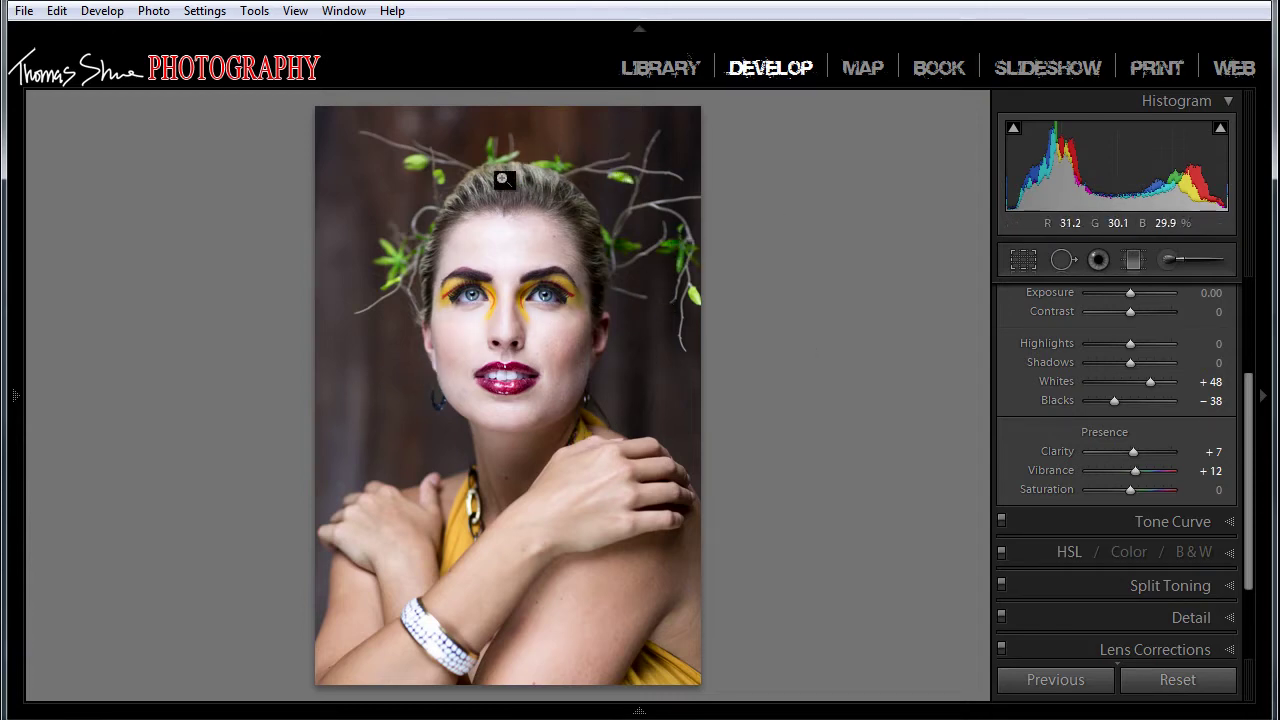
{"action": "left_click", "coordinate": [543, 304]}
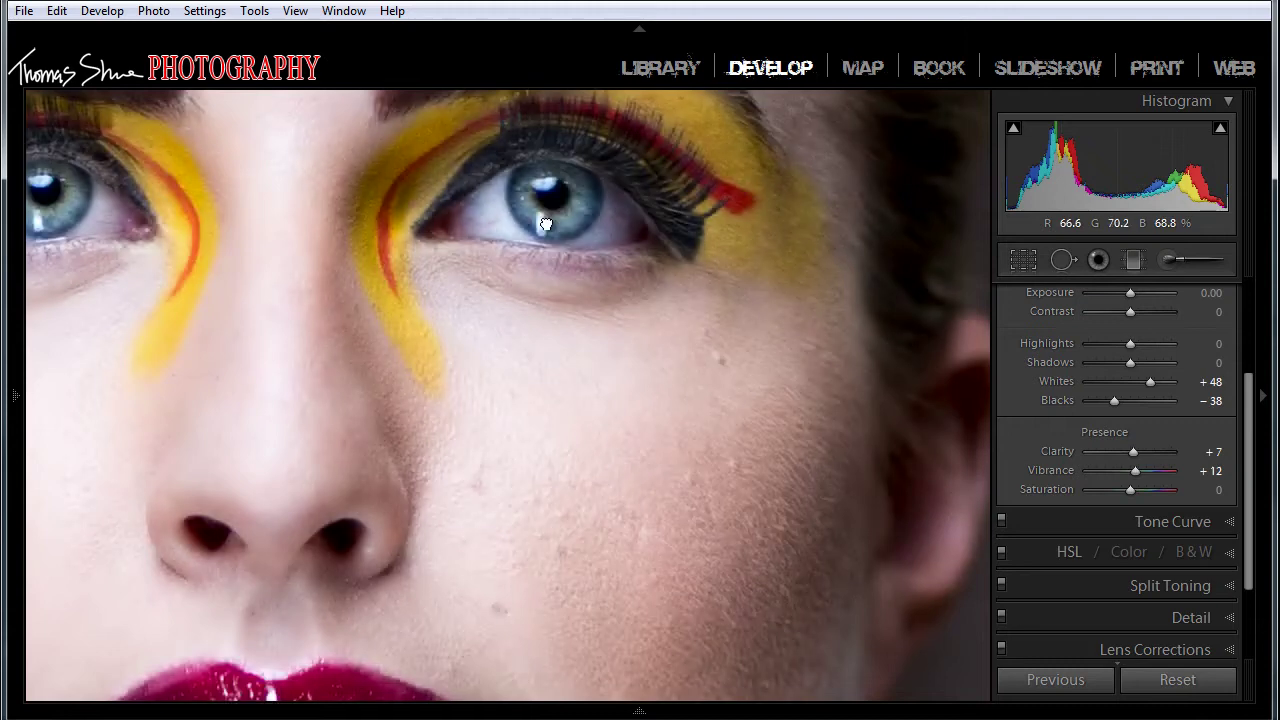
{"action": "left_click_drag", "start_coordinate": [545, 224], "coordinate": [572, 411]}
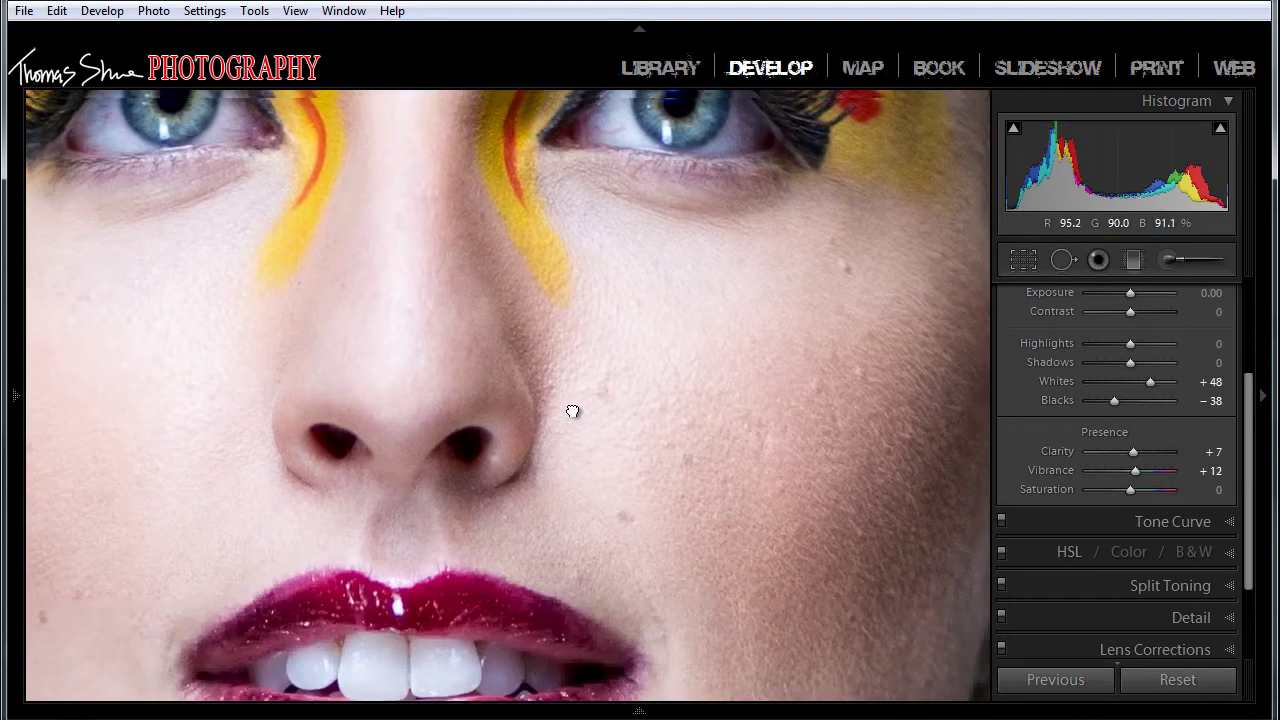
{"action": "scroll", "coordinate": [717, 363], "scroll_direction": "down", "scroll_amount": 5}
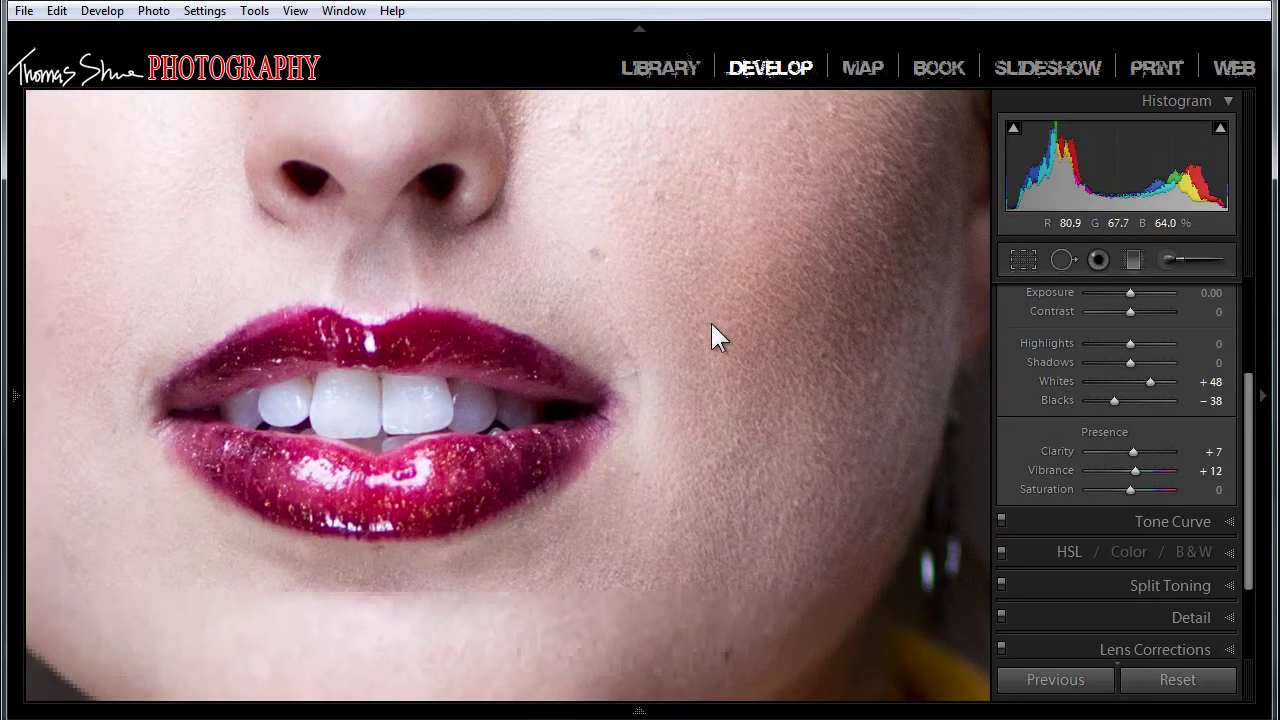
{"action": "scroll", "coordinate": [711, 323], "scroll_direction": "down", "scroll_amount": 3}
{"action": "scroll", "coordinate": [682, 358], "scroll_direction": "up", "scroll_amount": 9}
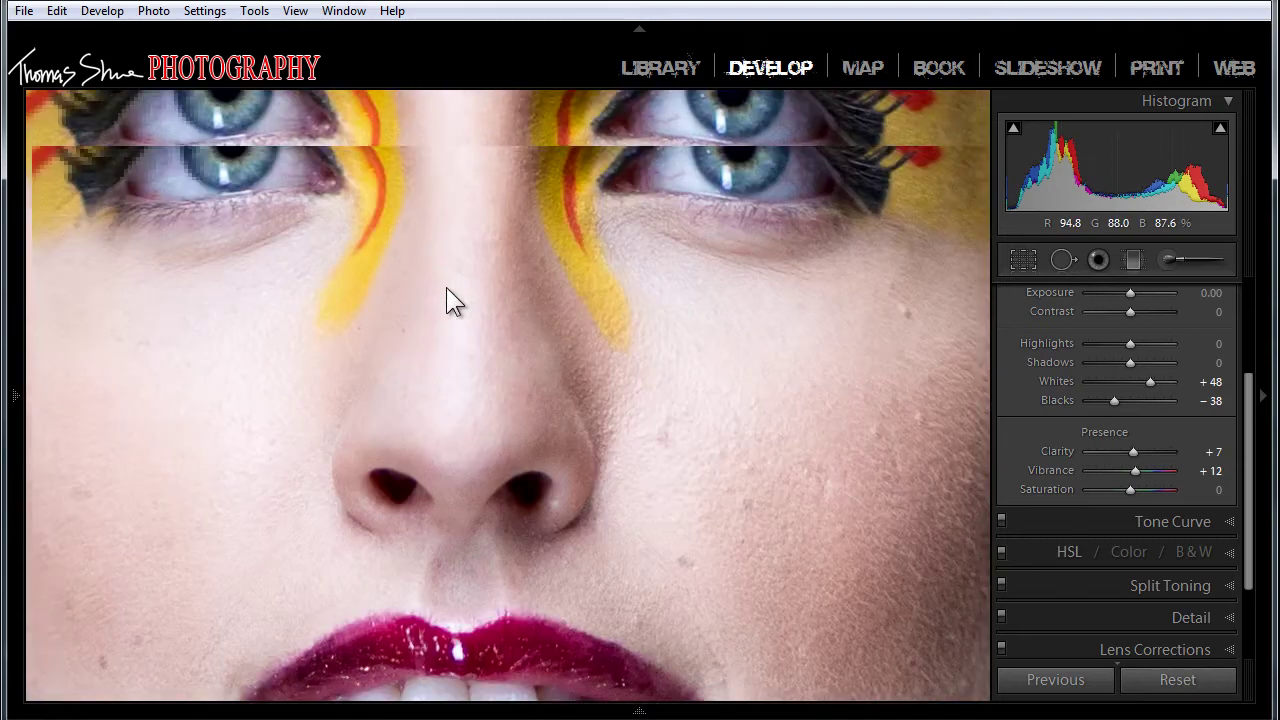
{"action": "scroll", "coordinate": [450, 300], "scroll_direction": "up", "scroll_amount": 8}
{"action": "left_click", "coordinate": [457, 310]}
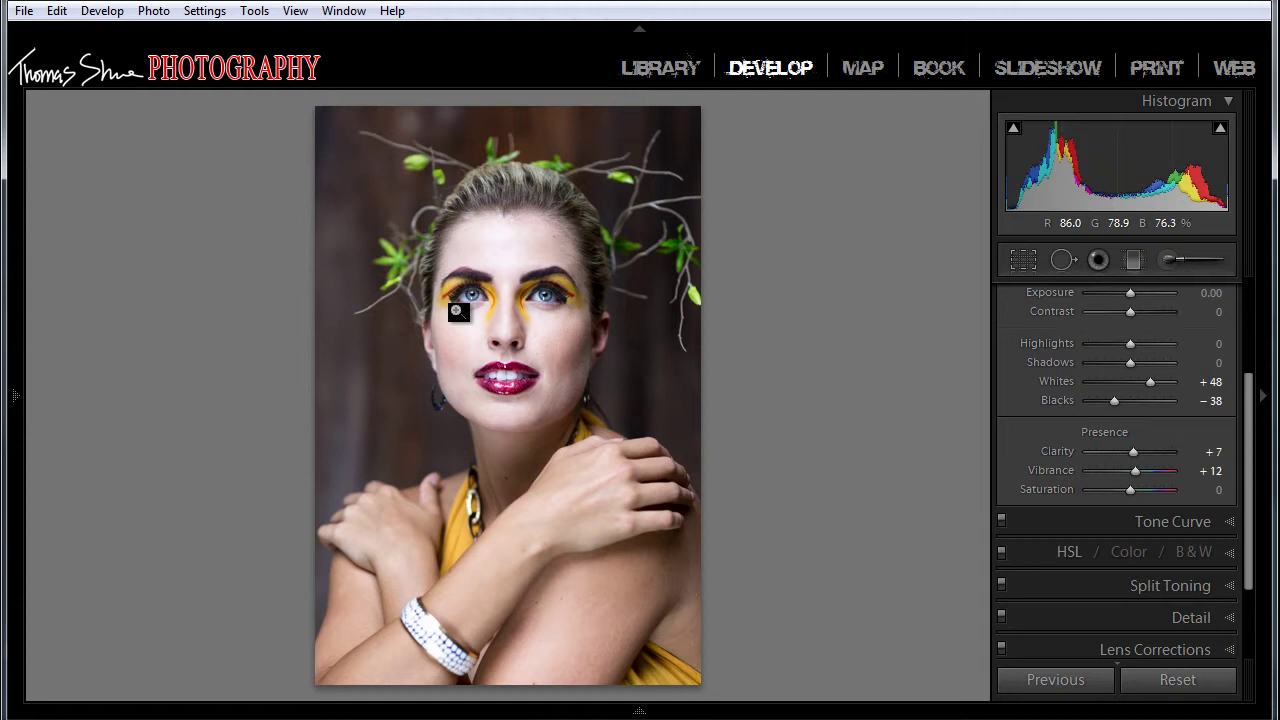
Send the portrait from Lightroom to Adobe Photoshop for editing
{"action": "right_click", "coordinate": [394, 324]}
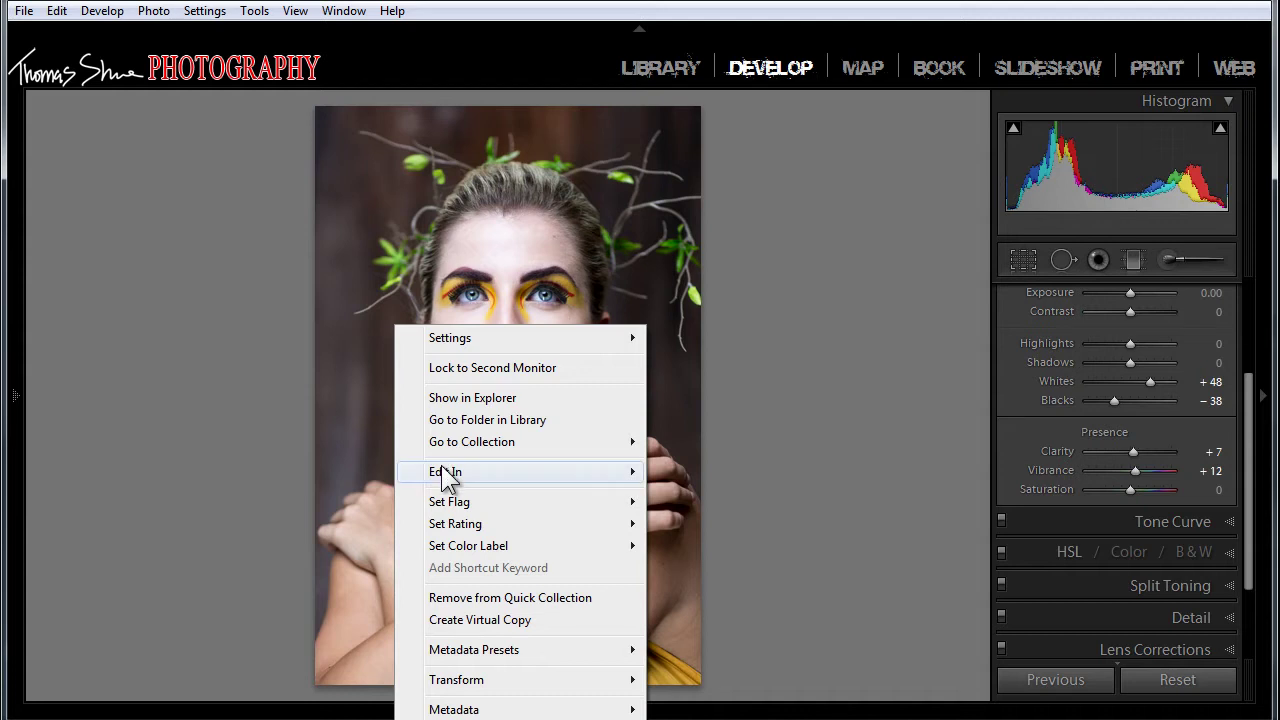
{"action": "mouse_move", "coordinate": [449, 471]}
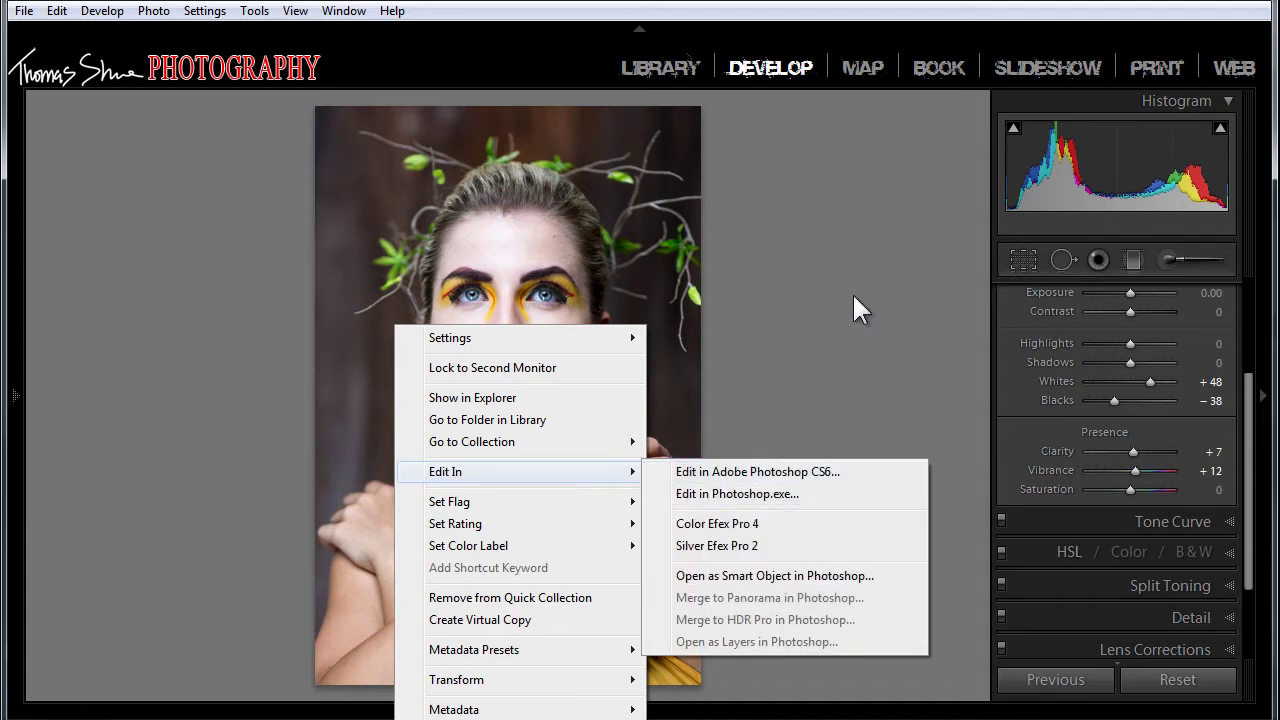
{"action": "left_click", "coordinate": [854, 296]}
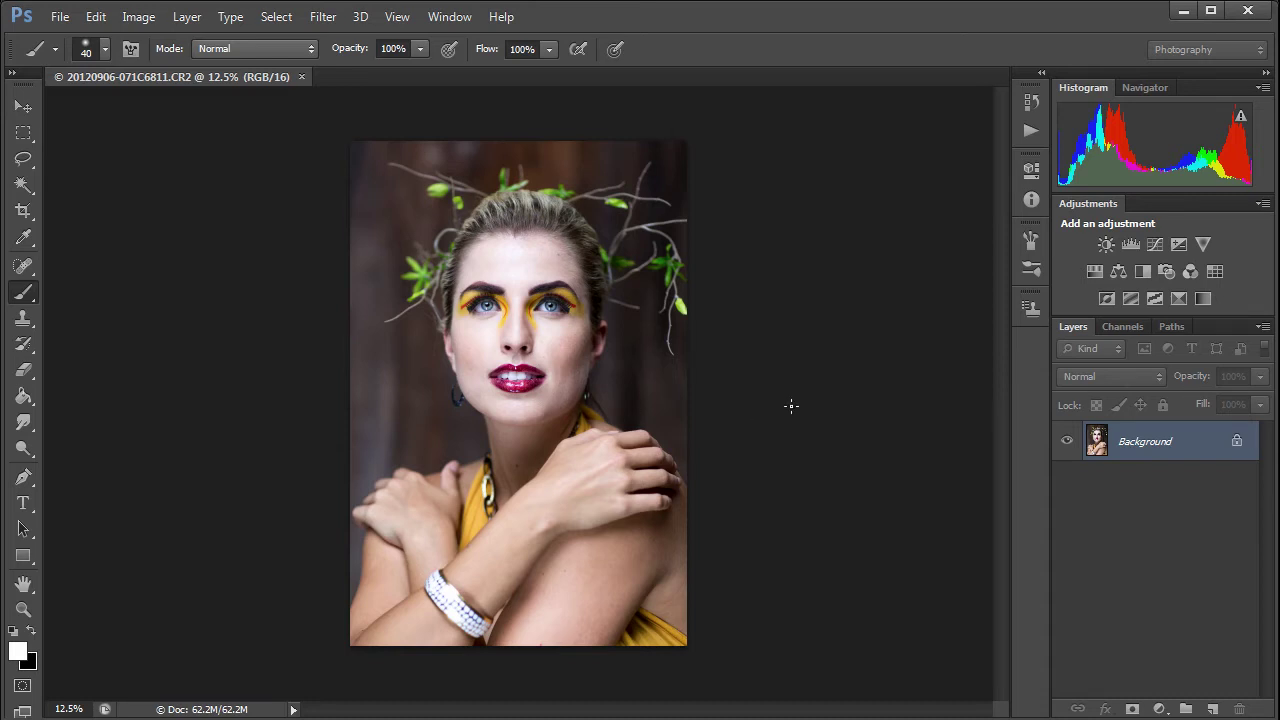
Duplicate the Background layer onto a new layer above it
{"action": "right_click", "coordinate": [1131, 442]}
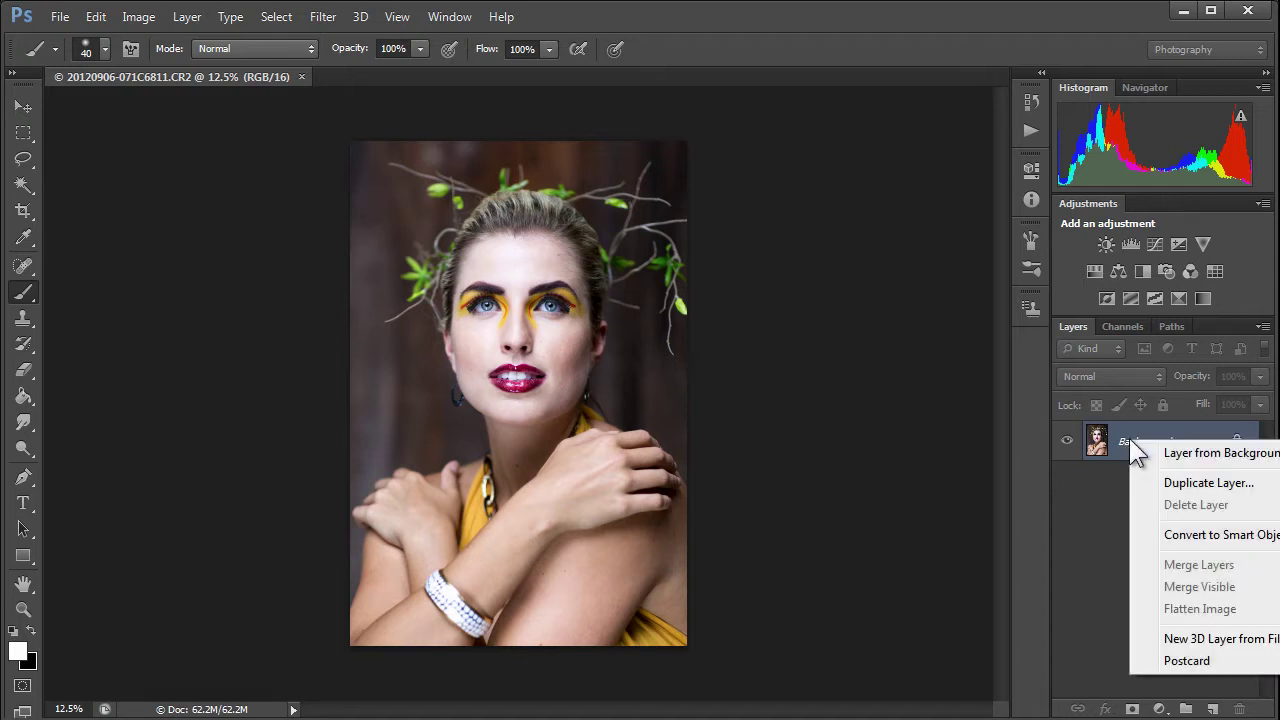
{"action": "left_click", "coordinate": [1156, 435]}
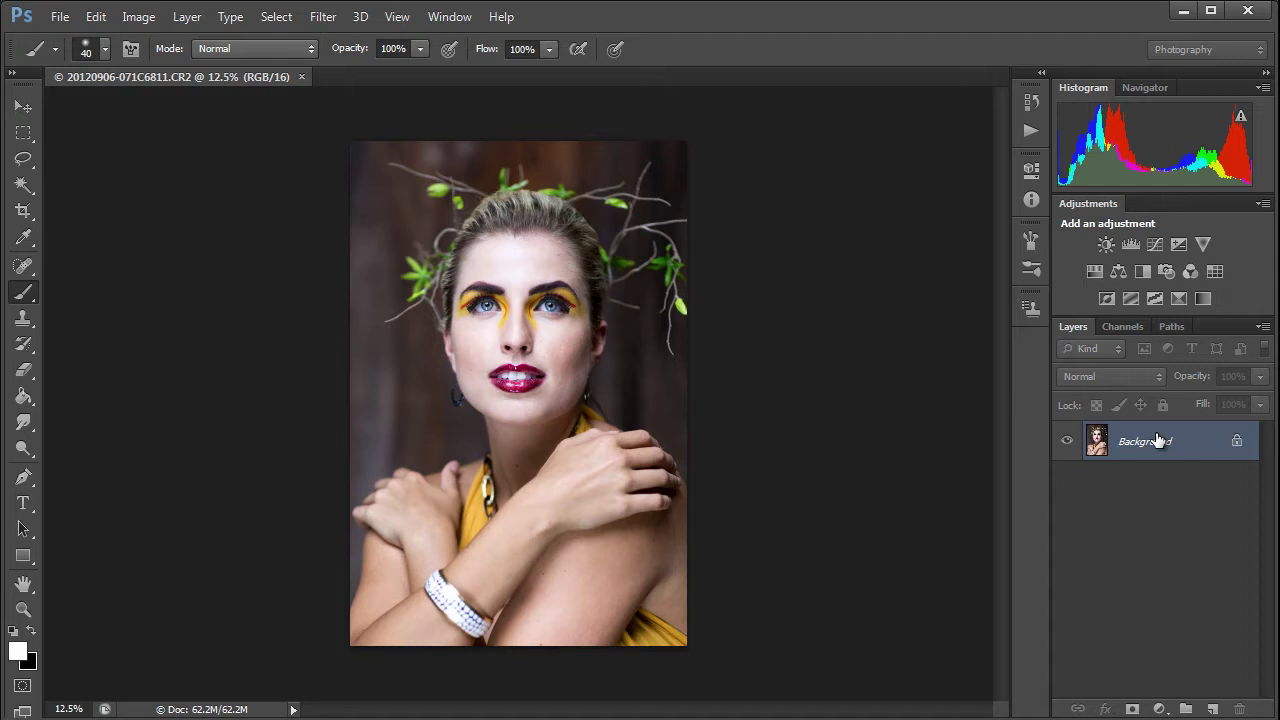
{"action": "key", "text": "ctrl+j"}
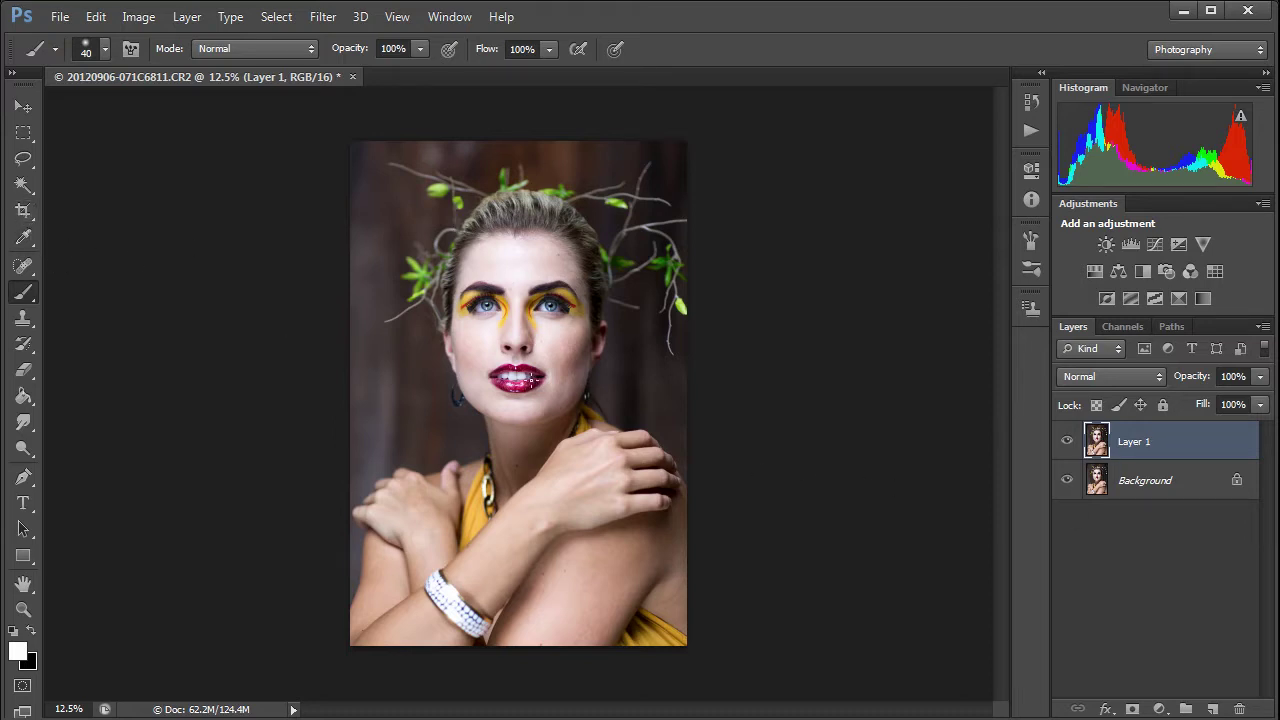
Examine the eyes, nose and cheeks of the portrait at 100% magnification
{"action": "key", "text": "z"}
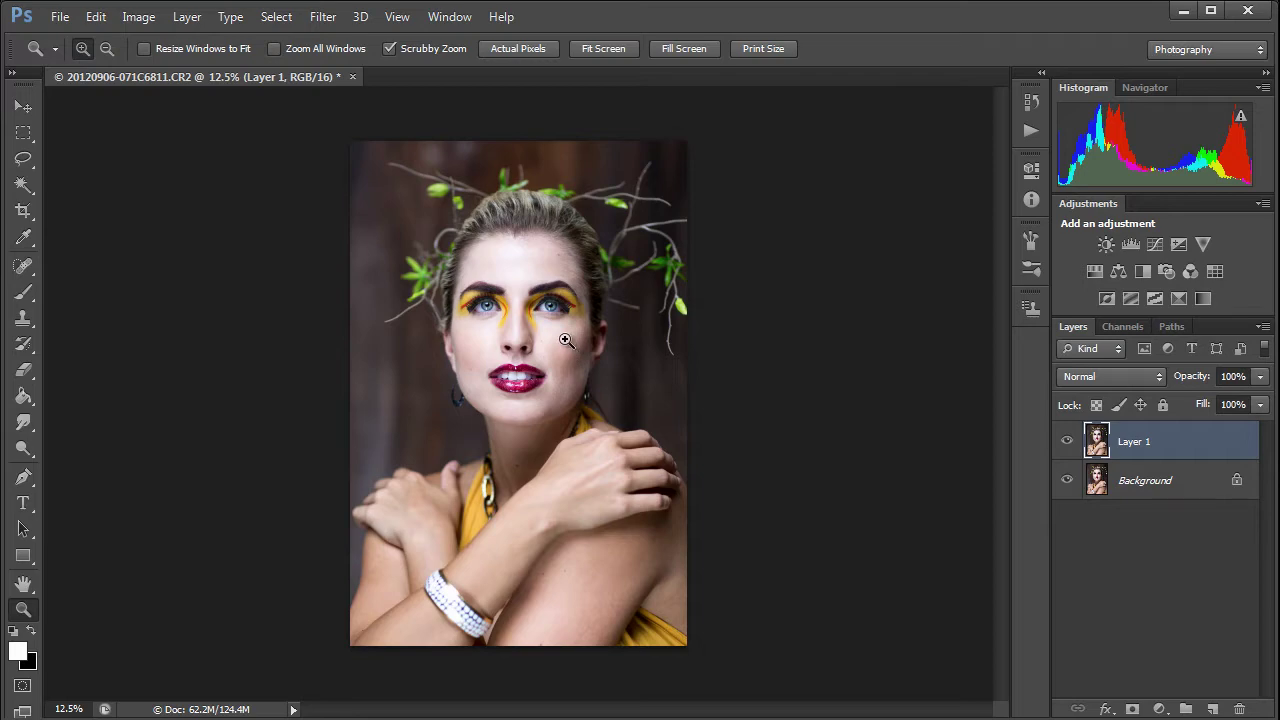
{"action": "left_click", "coordinate": [566, 341]}
{"action": "left_click", "coordinate": [566, 339]}
{"action": "left_click", "coordinate": [558, 340]}
{"action": "left_click", "coordinate": [549, 343]}
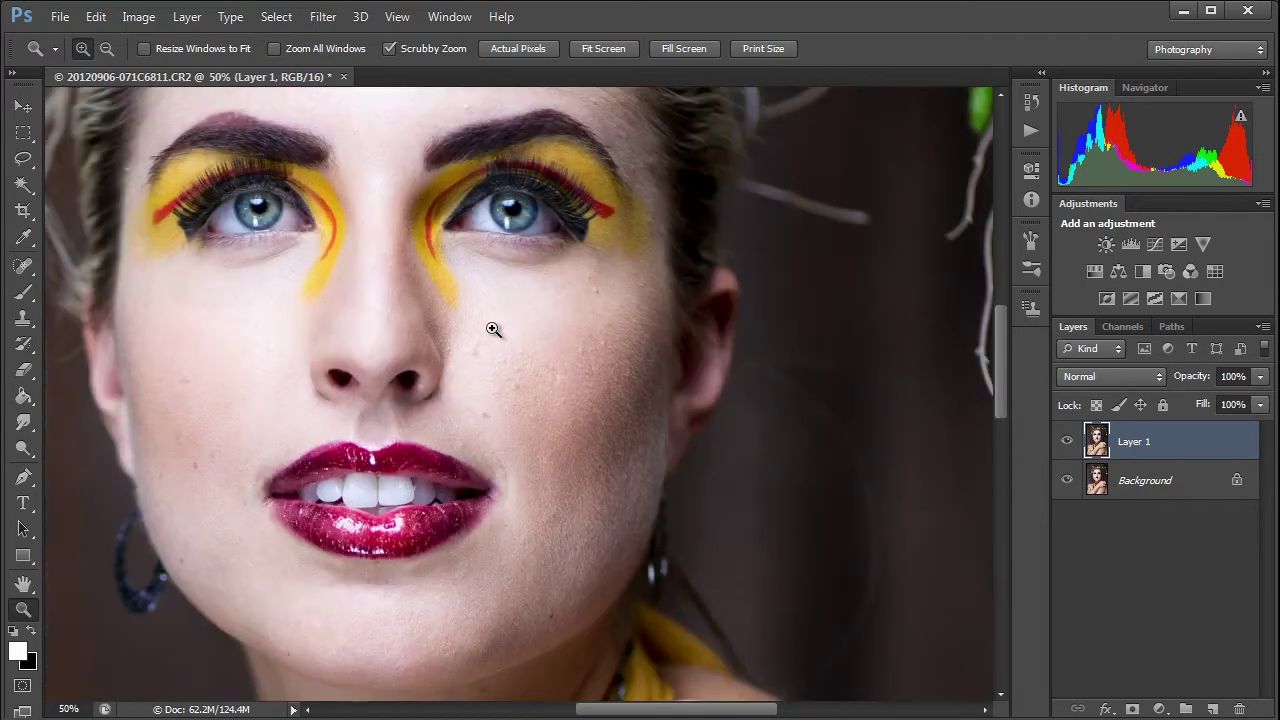
{"action": "left_click", "coordinate": [495, 332]}
{"action": "key", "text": "b"}
{"action": "left_click_drag", "start_coordinate": [254, 326], "coordinate": [366, 451]}
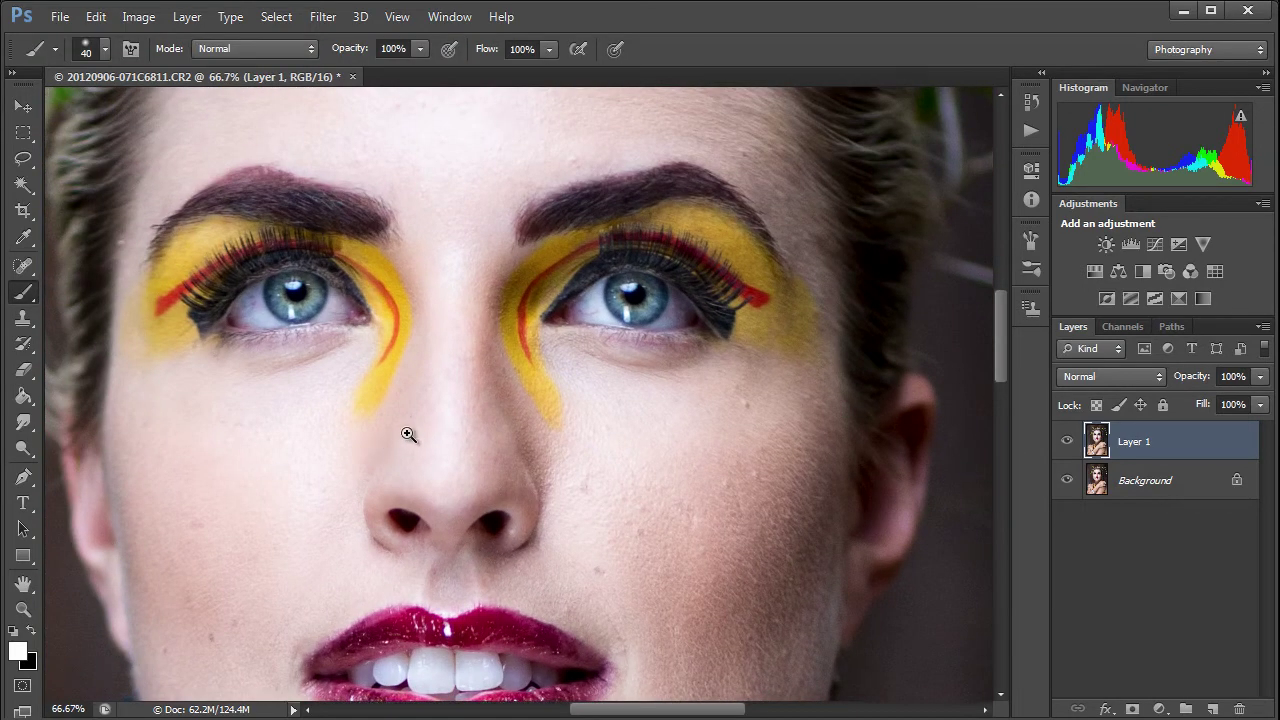
{"action": "key", "text": "z"}
{"action": "left_click", "coordinate": [468, 402]}
{"action": "key", "text": "b"}
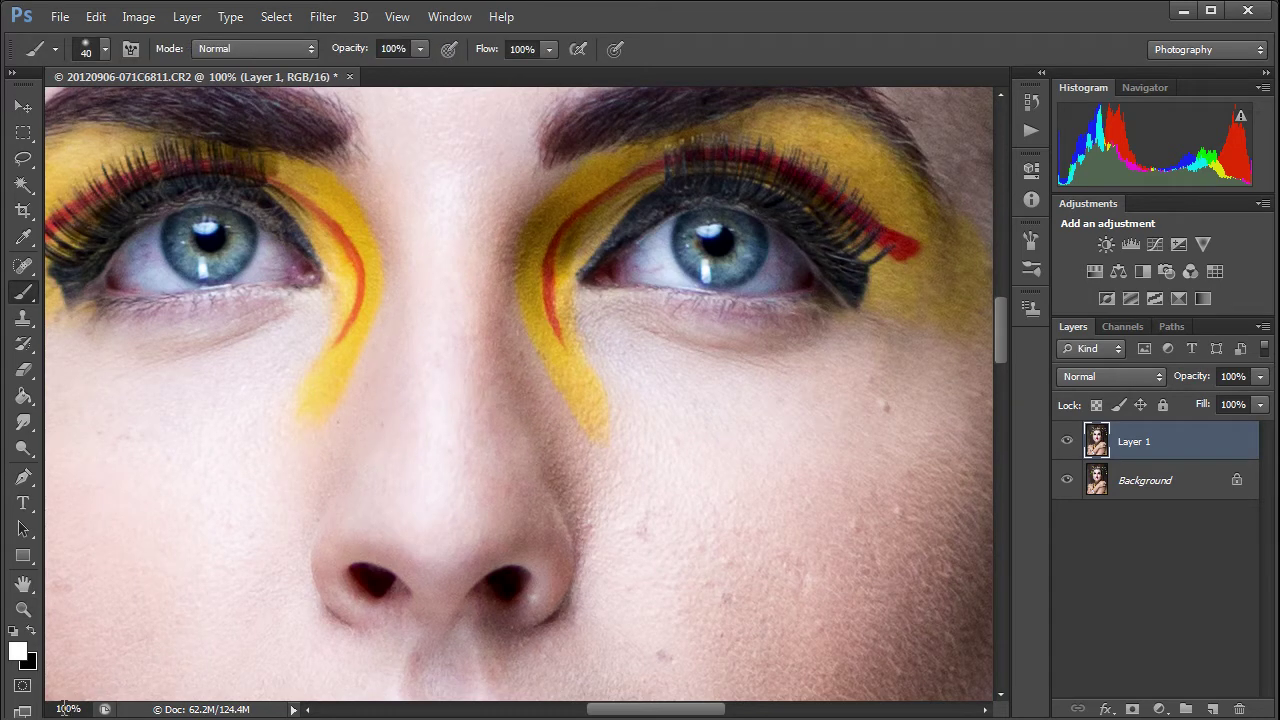
{"action": "left_click_drag", "start_coordinate": [611, 474], "coordinate": [768, 397]}
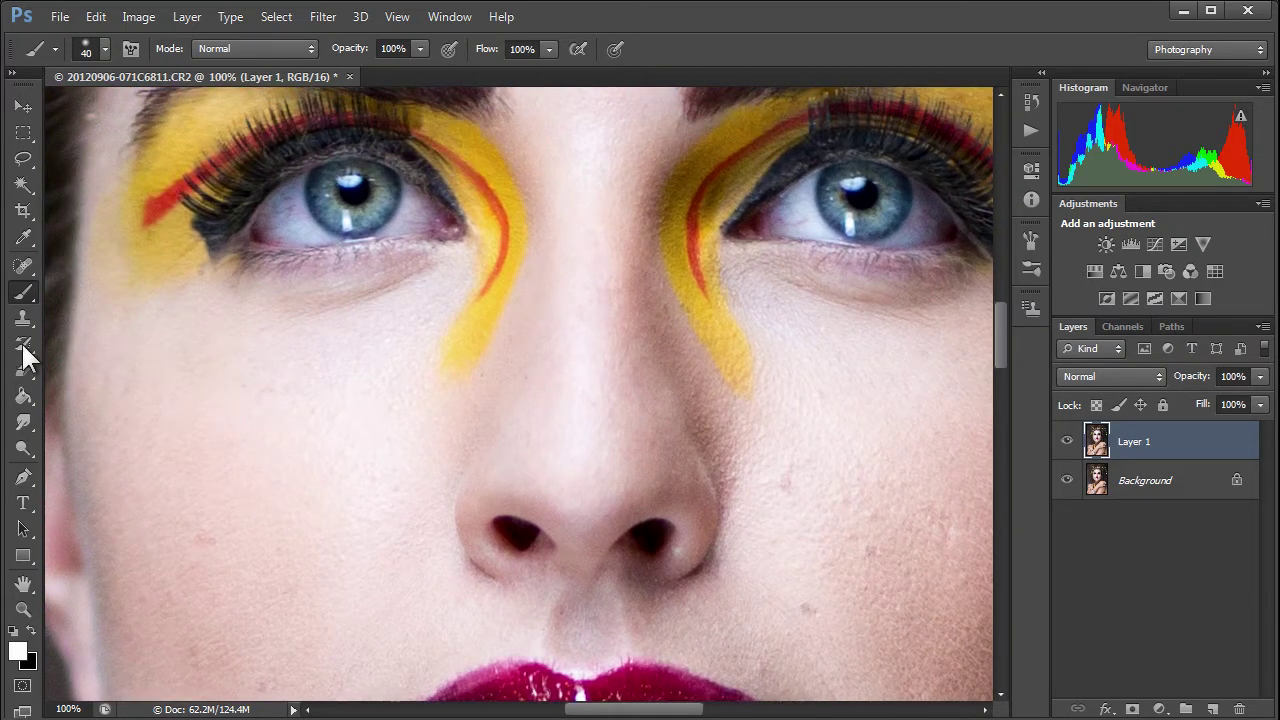
Remove the blemishes on the shadowed cheek with the Spot Healing Brush in Content-Aware mode, shrinking the brush to 18 px for the small mole
{"action": "left_click", "coordinate": [20, 268]}
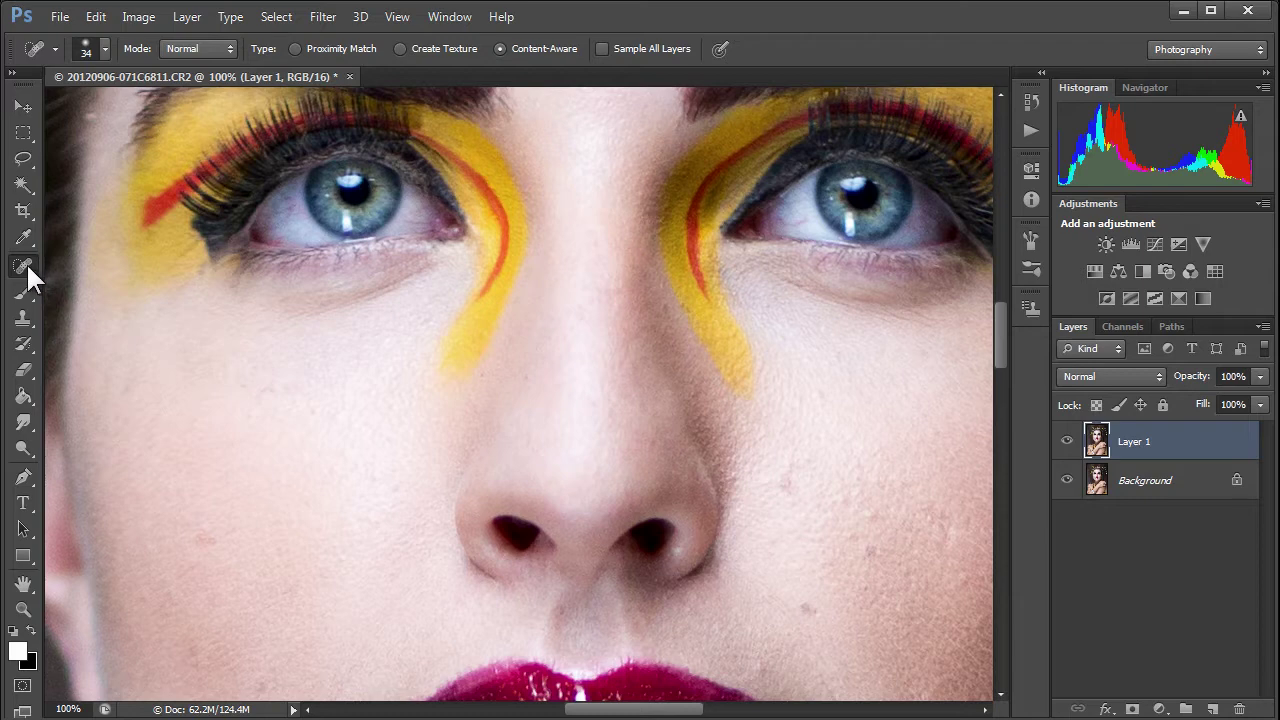
{"action": "left_click", "coordinate": [26, 264]}
{"action": "left_click", "coordinate": [113, 262]}
{"action": "left_click_drag", "start_coordinate": [789, 457], "coordinate": [574, 400]}
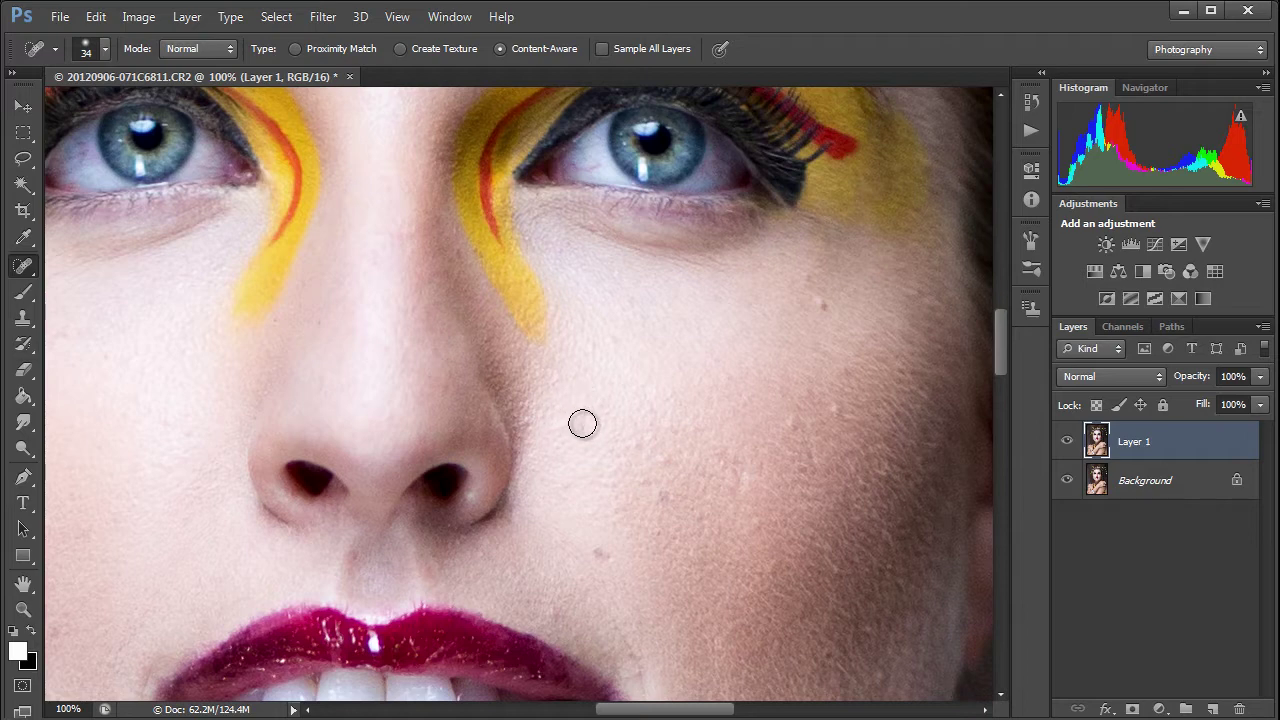
{"action": "left_click", "coordinate": [580, 426]}
{"action": "left_click", "coordinate": [819, 300]}
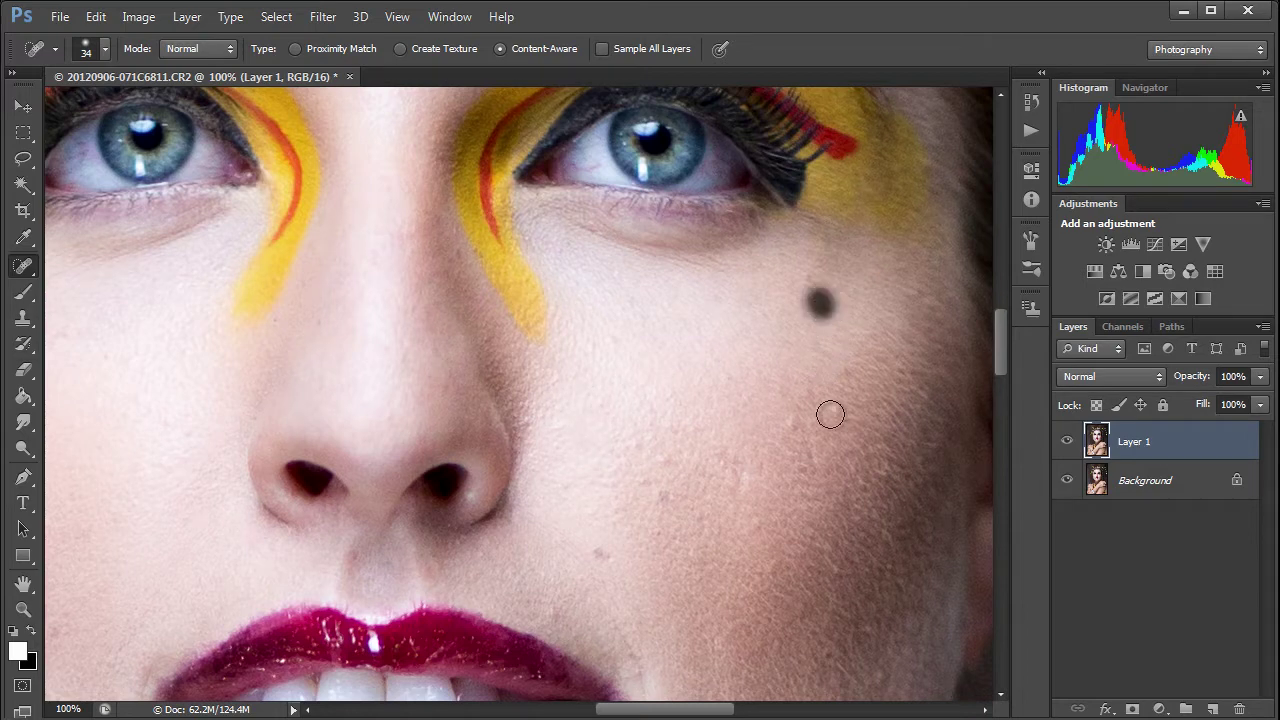
{"action": "left_click", "coordinate": [832, 416]}
{"action": "left_click", "coordinate": [794, 425]}
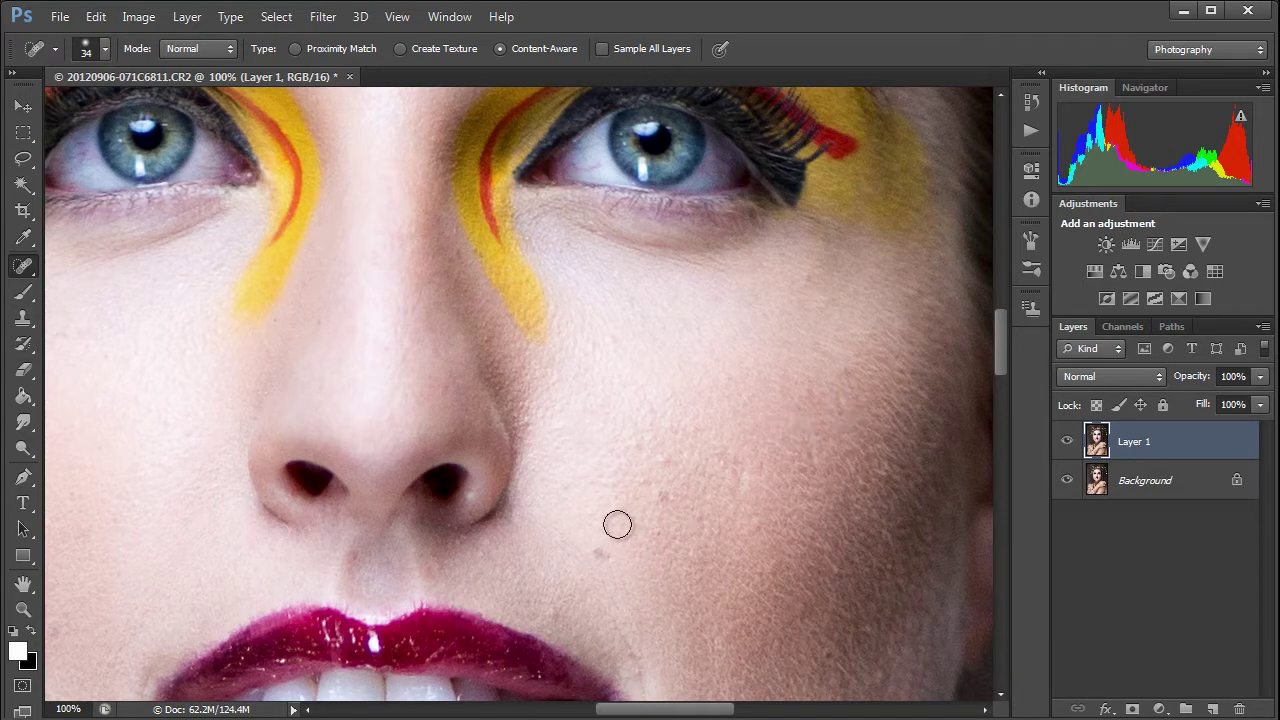
{"action": "left_click", "coordinate": [655, 502]}
{"action": "left_click", "coordinate": [593, 560]}
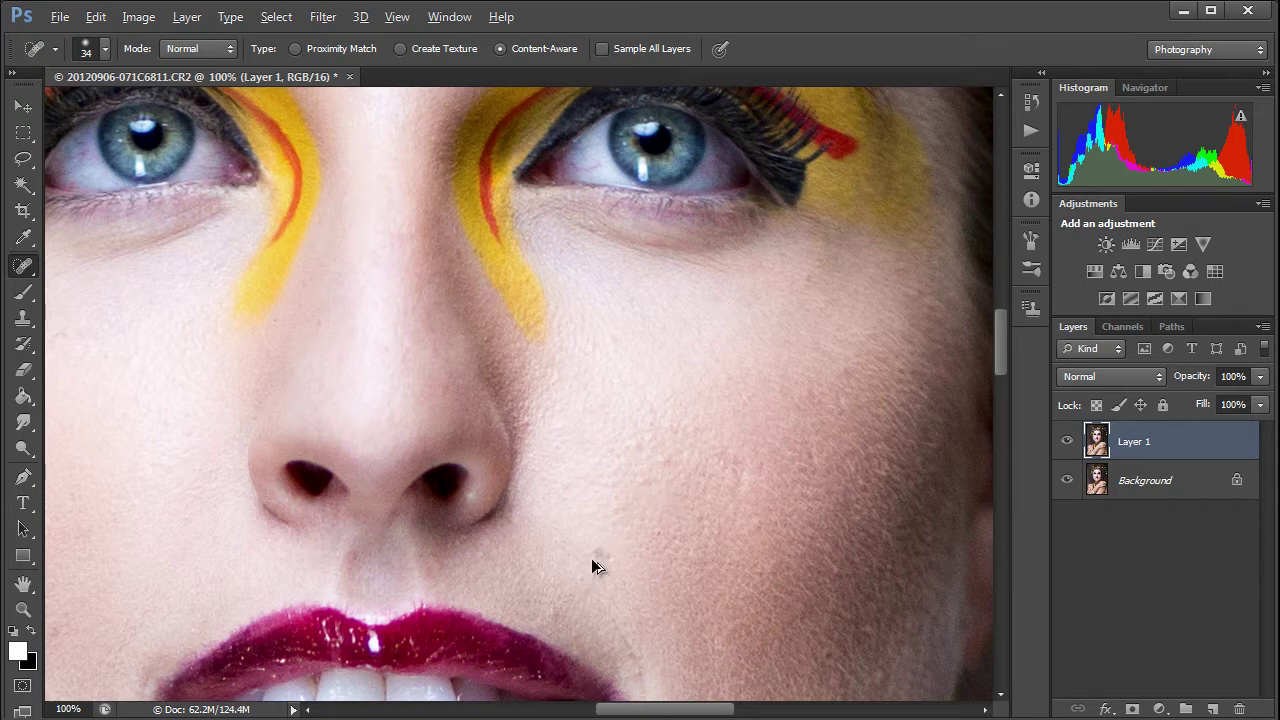
{"action": "left_click_drag", "start_coordinate": [592, 563], "coordinate": [581, 565]}
{"action": "left_click", "coordinate": [599, 550]}
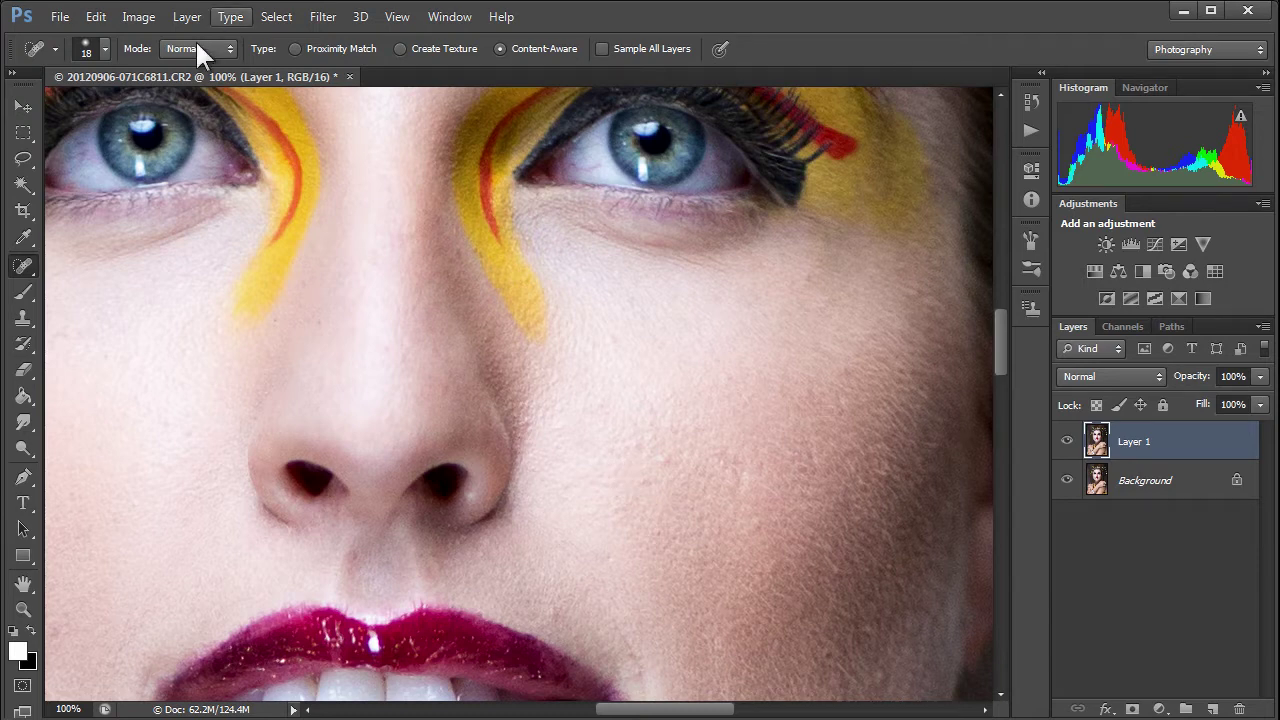
View the healing brush's size and hardness settings, and enlarge the brush to 104 px
{"action": "left_click", "coordinate": [104, 48]}
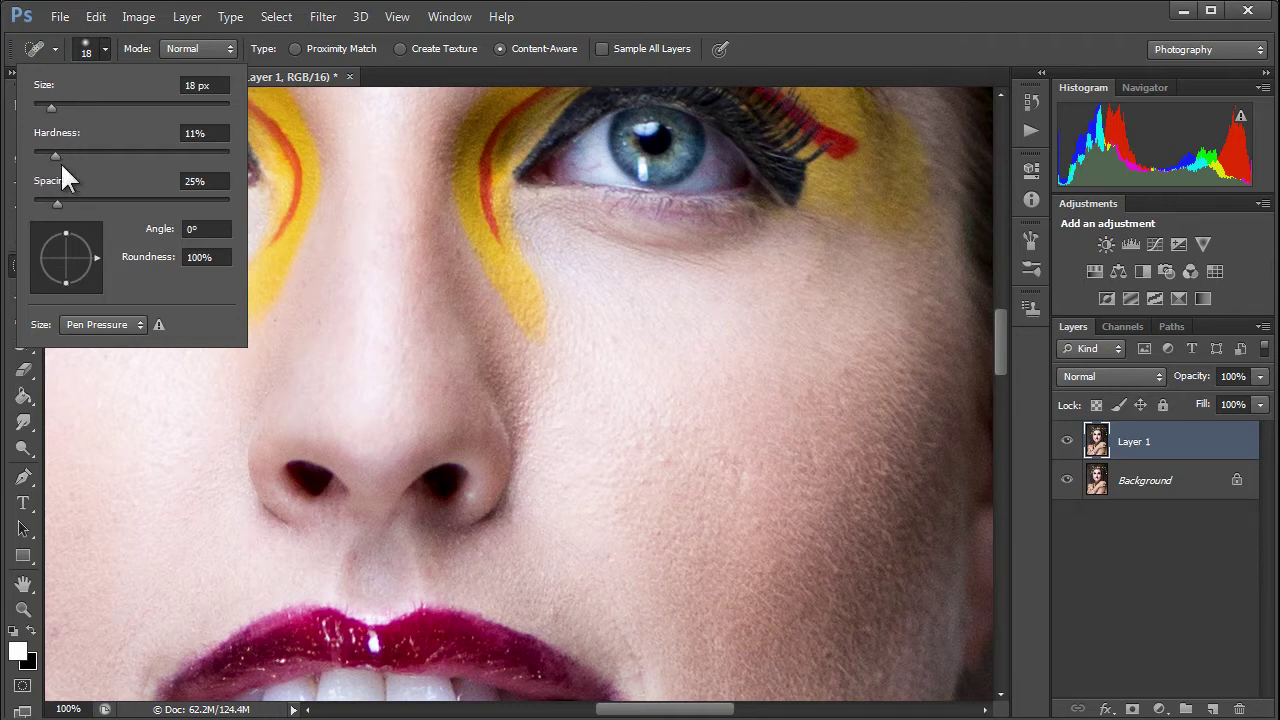
{"action": "left_click", "coordinate": [102, 49]}
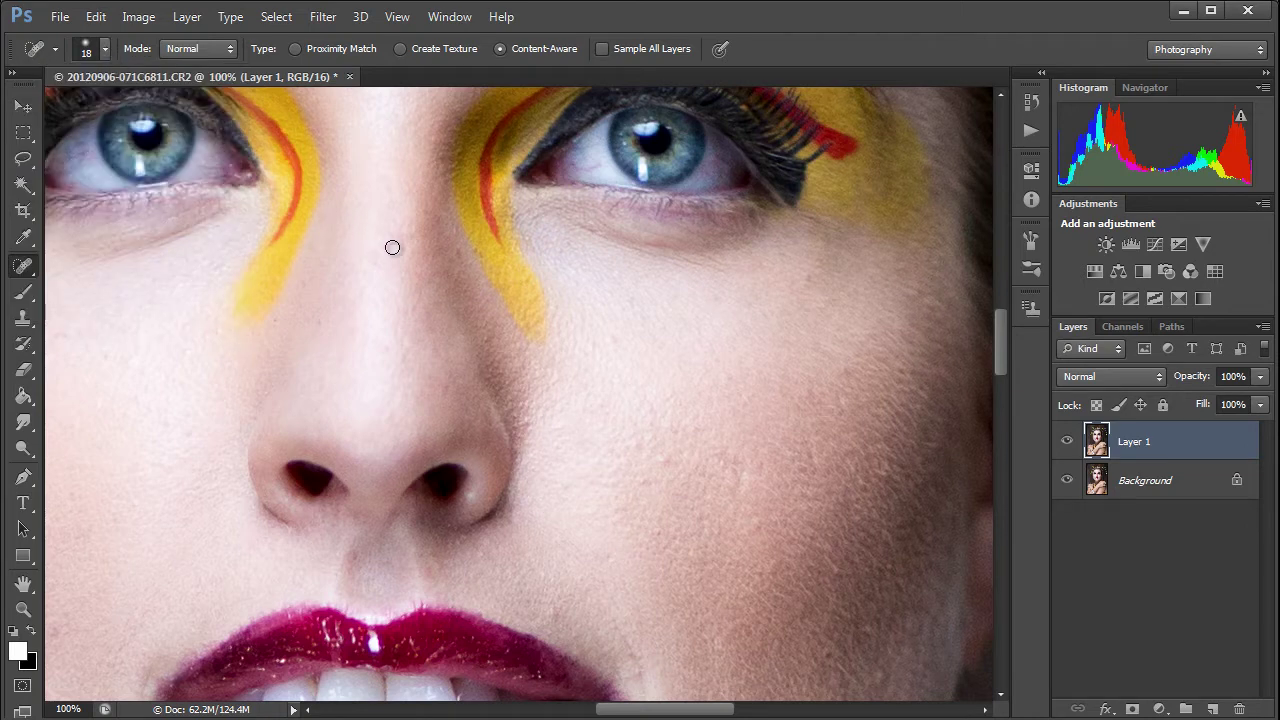
{"action": "key", "text": "bracketright"}
{"action": "key", "text": "bracketright"}
{"action": "key", "text": "bracketright"}
{"action": "key", "text": "bracketleft"}
{"action": "right_click", "coordinate": [608, 437], "text": "alt"}
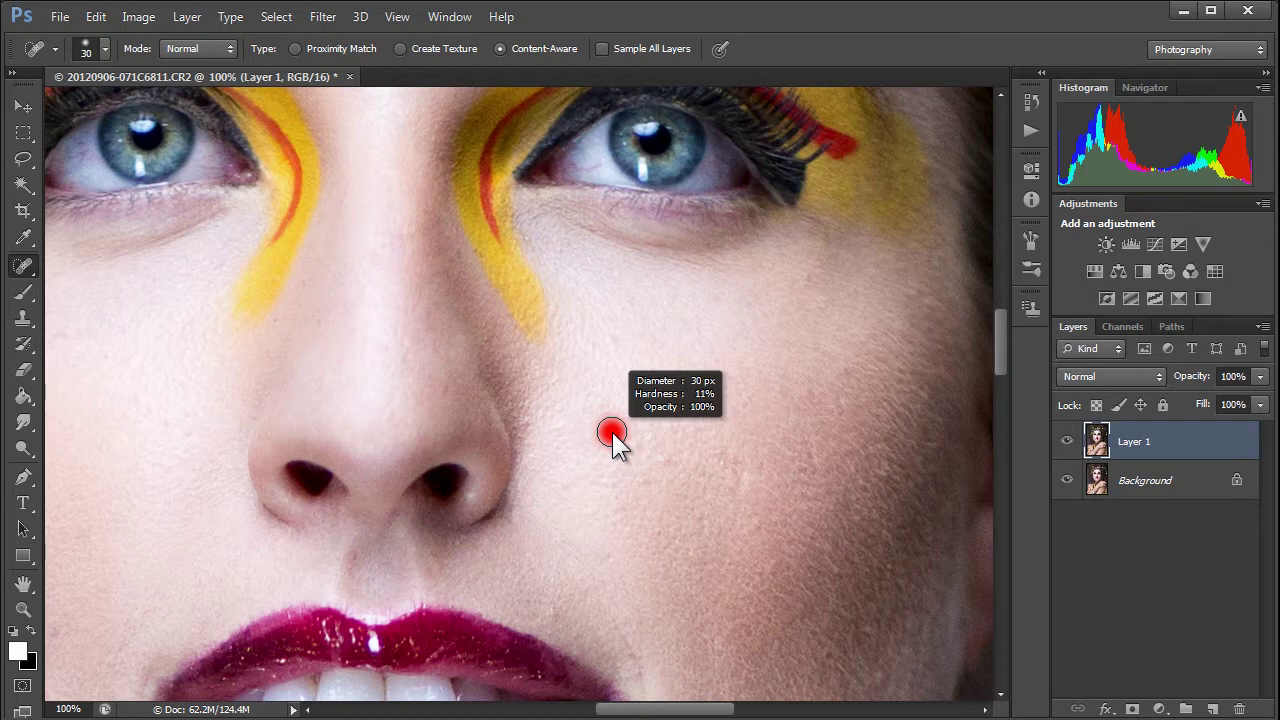
{"action": "mouse_move", "coordinate": [613, 434]}
{"action": "left_mouse_down"}
{"action": "mouse_move", "coordinate": [668, 437]}
{"action": "mouse_move", "coordinate": [588, 437]}
{"action": "mouse_move", "coordinate": [649, 434]}
{"action": "mouse_move", "coordinate": [623, 436]}
{"action": "mouse_move", "coordinate": [598, 279]}
{"action": "mouse_move", "coordinate": [600, 583]}
{"action": "mouse_move", "coordinate": [592, 335]}
{"action": "left_mouse_up"}
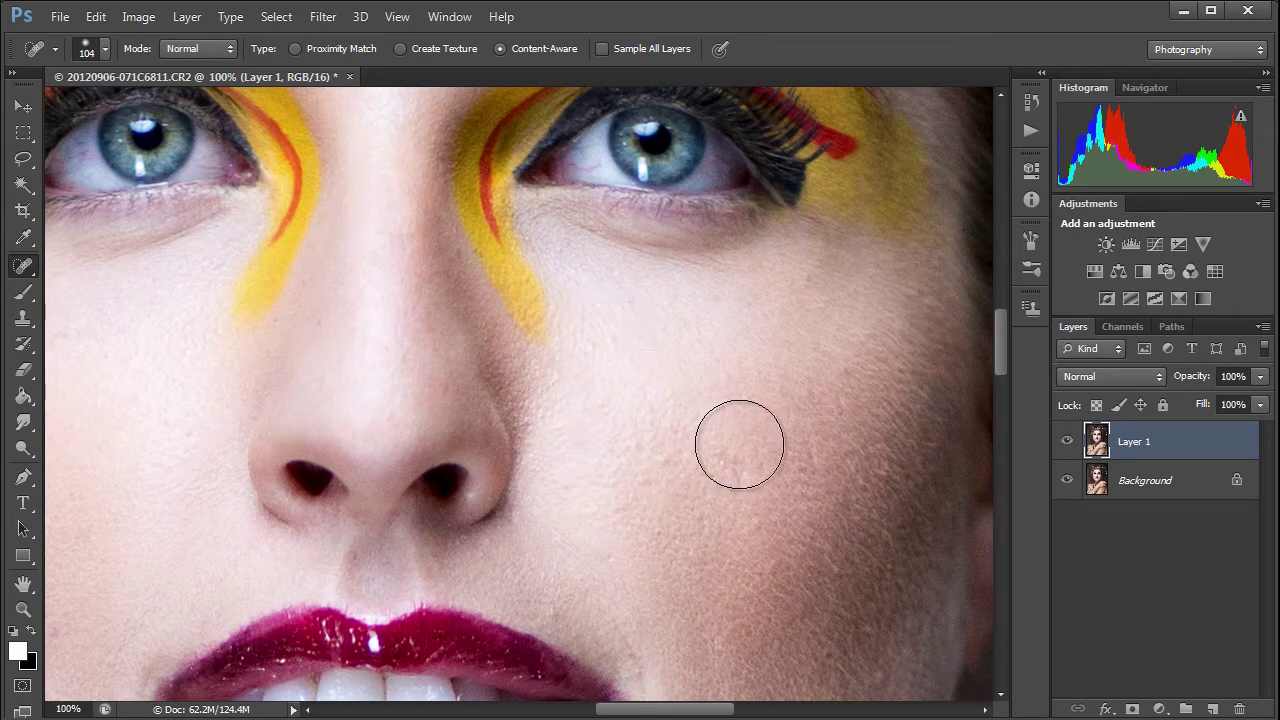
Reduce the healing brush to 24 px and remove the remaining spots on the shadowed cheek and along the jawline
{"action": "mouse_move", "coordinate": [738, 444]}
{"action": "left_mouse_down"}
{"action": "mouse_move", "coordinate": [696, 459]}
{"action": "mouse_move", "coordinate": [738, 466]}
{"action": "mouse_move", "coordinate": [744, 480]}
{"action": "left_mouse_up"}
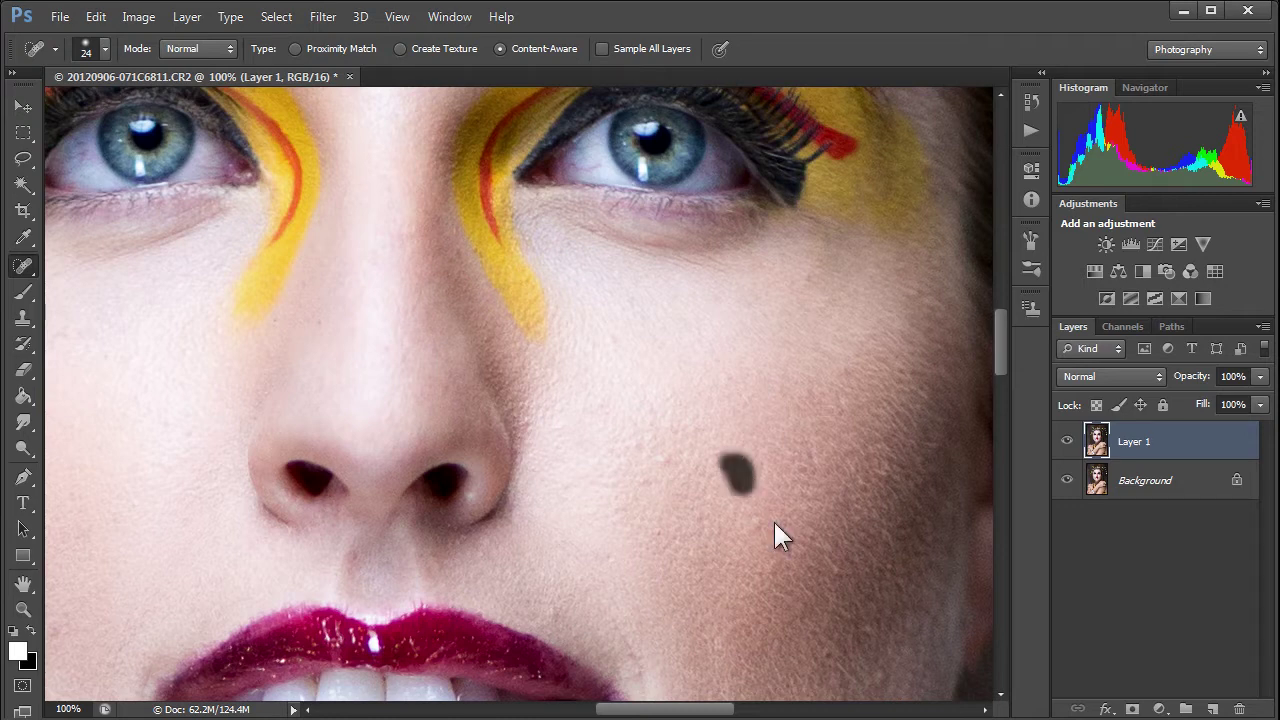
{"action": "left_click_drag", "start_coordinate": [843, 390], "coordinate": [843, 422]}
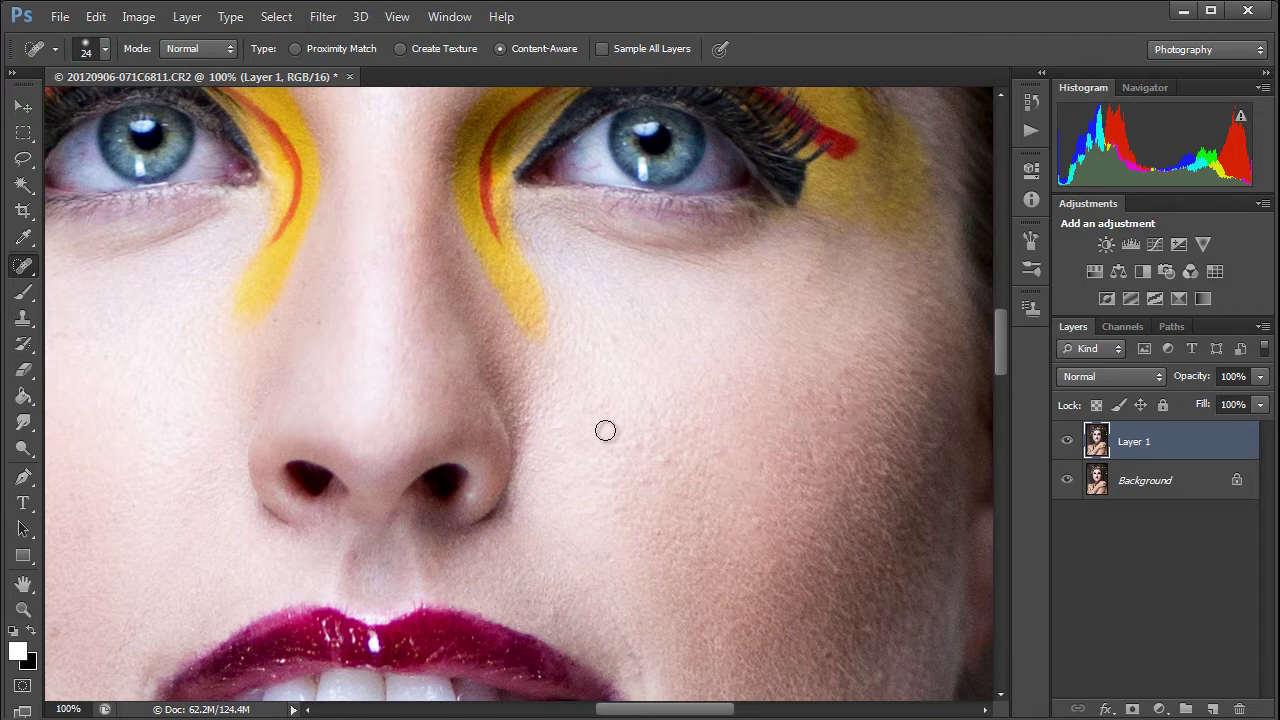
{"action": "scroll", "coordinate": [661, 497], "scroll_direction": "down", "scroll_amount": 5}
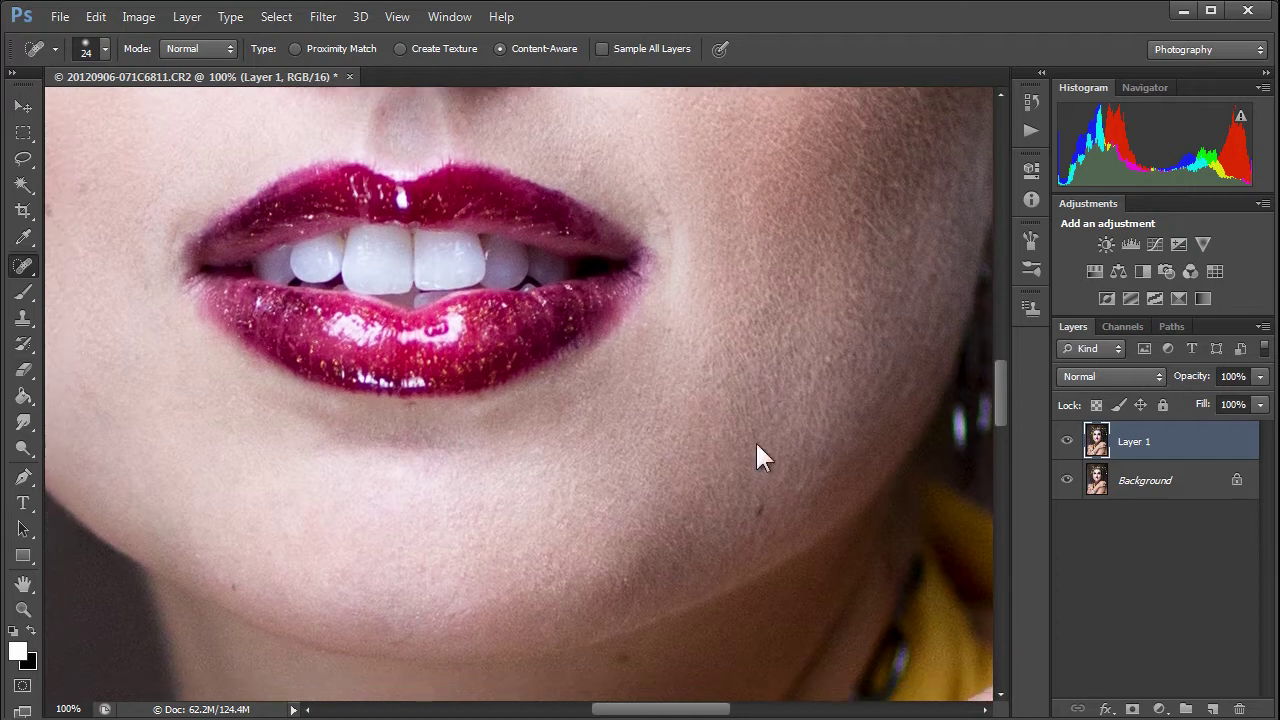
{"action": "left_click", "coordinate": [751, 513]}
{"action": "left_click_drag", "start_coordinate": [217, 586], "coordinate": [255, 590]}
Heal the small moles and spots on the cheek and jaw beside the hoop earring
{"action": "scroll", "coordinate": [277, 491], "scroll_direction": "left", "scroll_amount": 5}
{"action": "scroll", "coordinate": [277, 491], "scroll_direction": "up", "scroll_amount": 2}
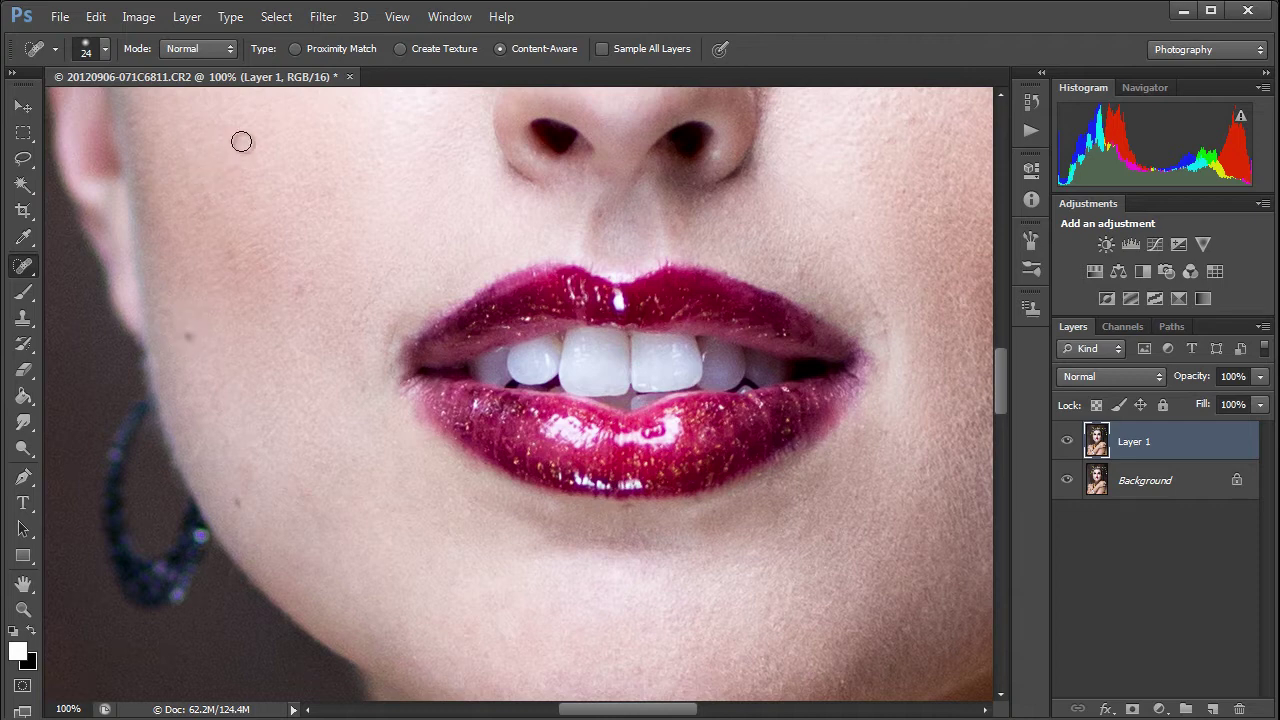
{"action": "left_click", "coordinate": [309, 288]}
{"action": "left_click", "coordinate": [224, 265]}
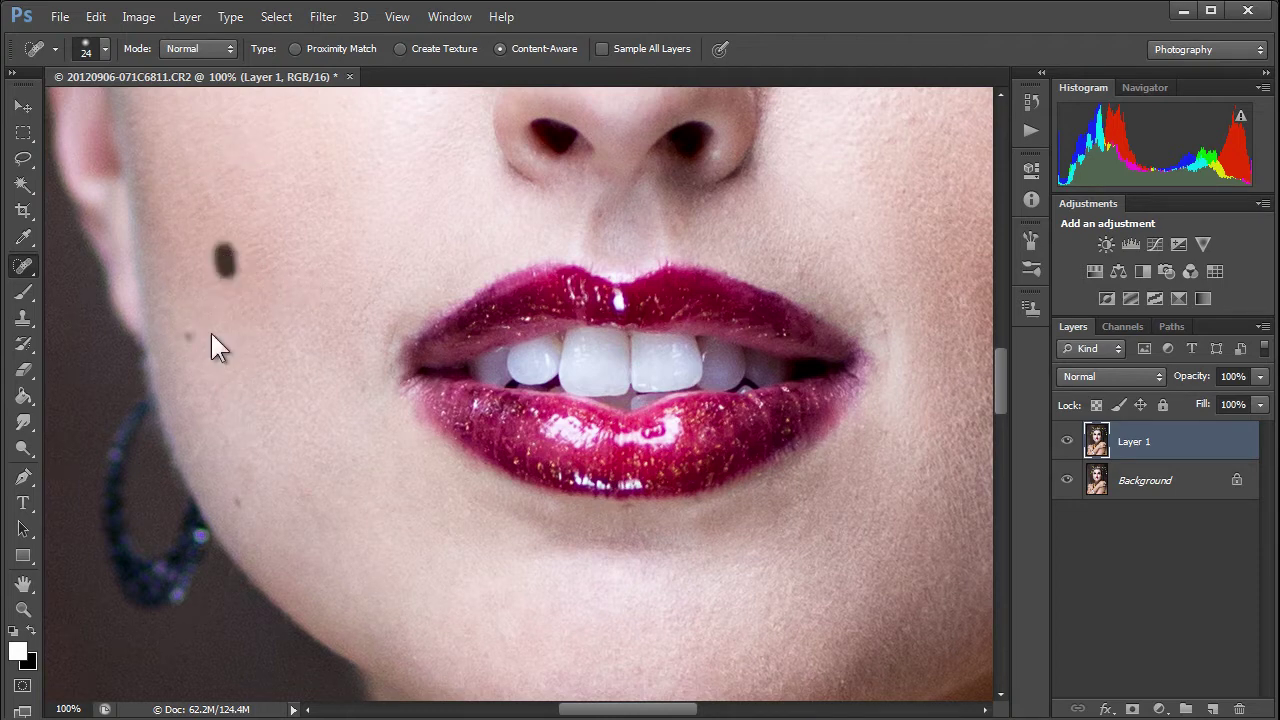
{"action": "left_click", "coordinate": [186, 337]}
{"action": "left_click", "coordinate": [232, 501]}
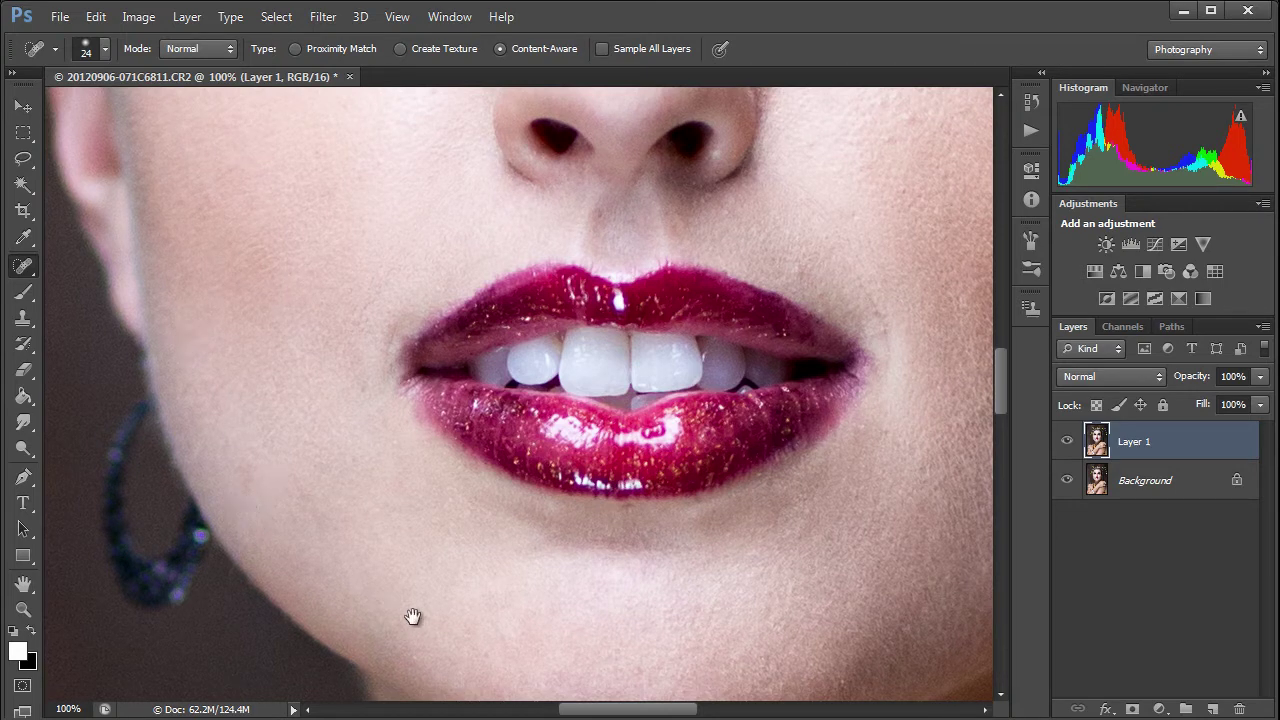
Heal the dark moles and small spots on the neck just below the chin with the Spot Healing Brush
{"action": "scroll", "coordinate": [414, 614], "scroll_direction": "down", "scroll_amount": 5}
{"action": "left_click", "coordinate": [408, 432]}
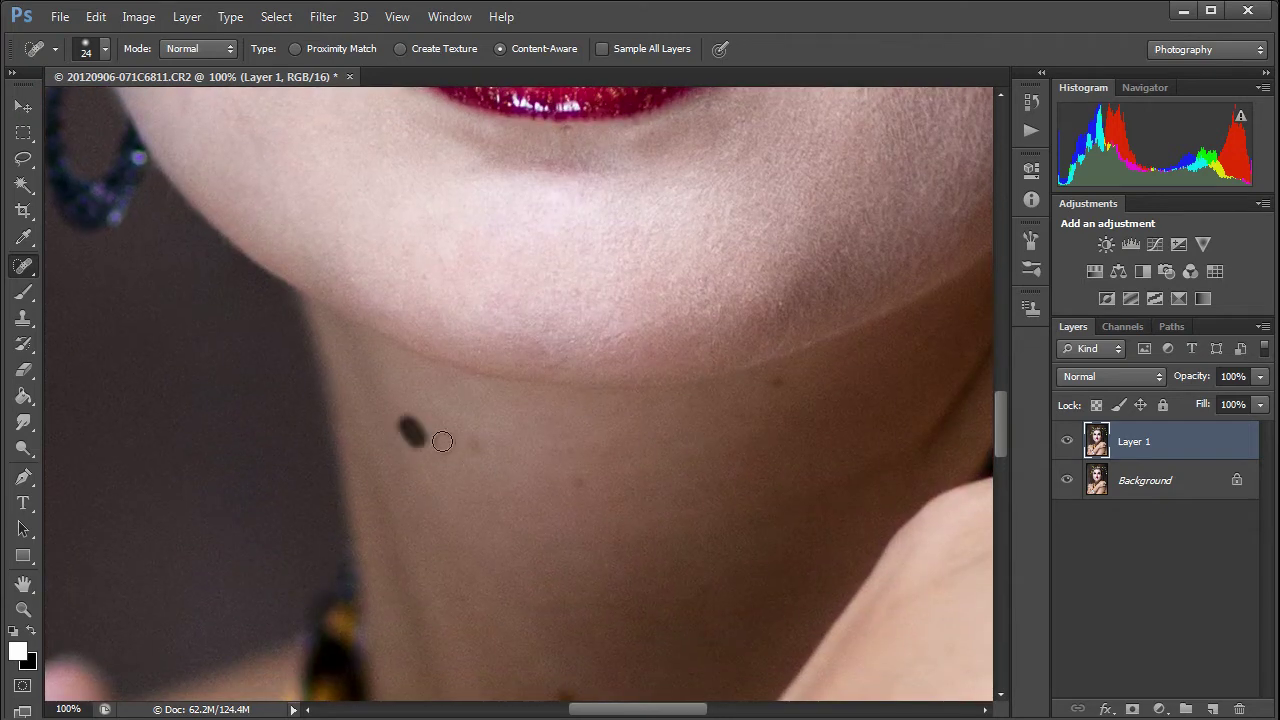
{"action": "left_click", "coordinate": [474, 437]}
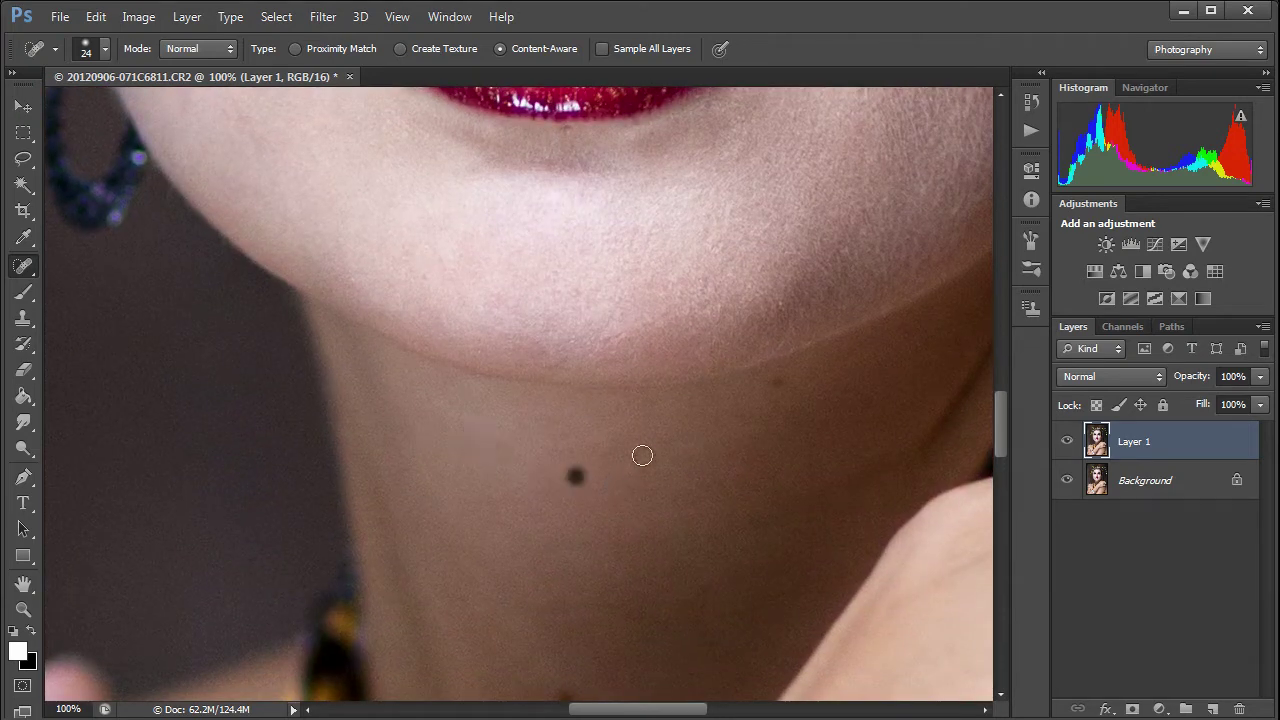
{"action": "left_click", "coordinate": [575, 476]}
{"action": "left_click", "coordinate": [780, 384]}
Heal the red spot near the hairline and the small bumps across the forehead
{"action": "left_click_drag", "start_coordinate": [716, 163], "coordinate": [698, 357]}
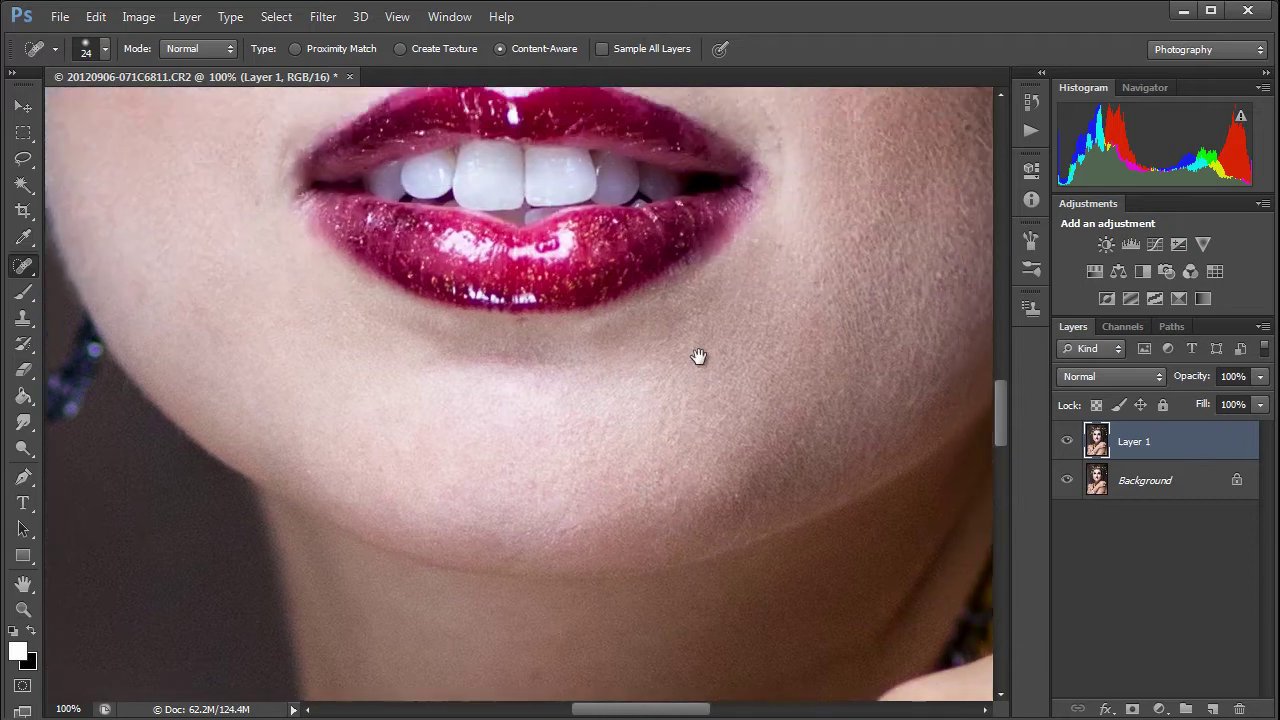
{"action": "scroll", "coordinate": [700, 350], "scroll_direction": "up", "scroll_amount": 12}
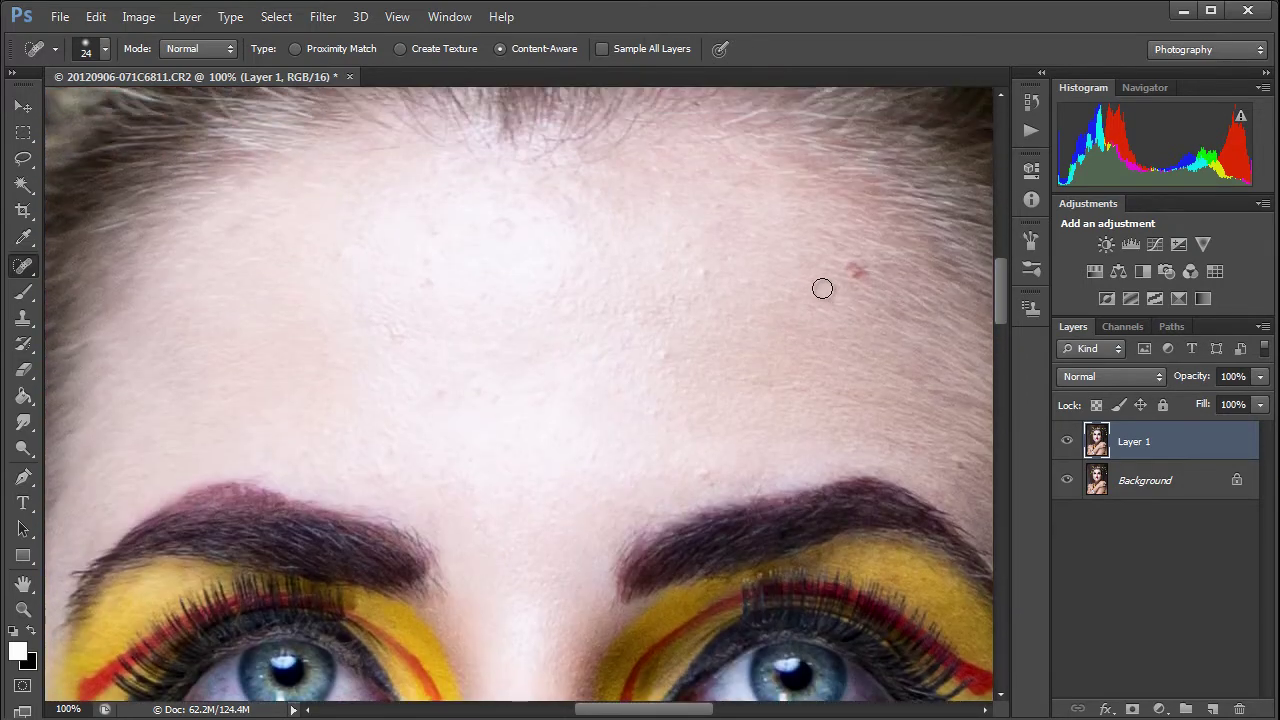
{"action": "left_click", "coordinate": [851, 272]}
{"action": "left_click", "coordinate": [713, 286]}
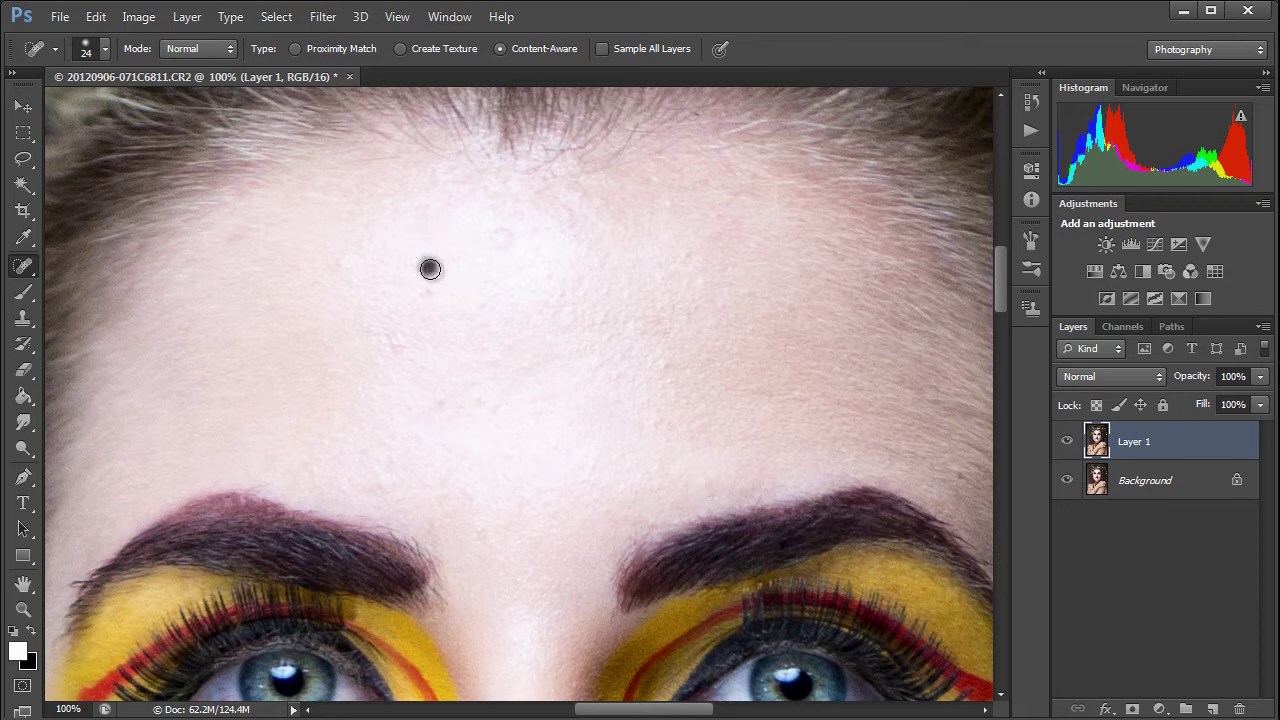
{"action": "left_click", "coordinate": [229, 234]}
Heal the small spot on the skin just above the shadowed-side corner of the lips
{"action": "scroll", "coordinate": [343, 200], "scroll_direction": "down", "scroll_amount": 5}
{"action": "scroll", "coordinate": [332, 168], "scroll_direction": "left", "scroll_amount": 5}
{"action": "scroll", "coordinate": [332, 168], "scroll_direction": "left", "scroll_amount": 3}
{"action": "scroll", "coordinate": [319, 236], "scroll_direction": "up", "scroll_amount": 1}
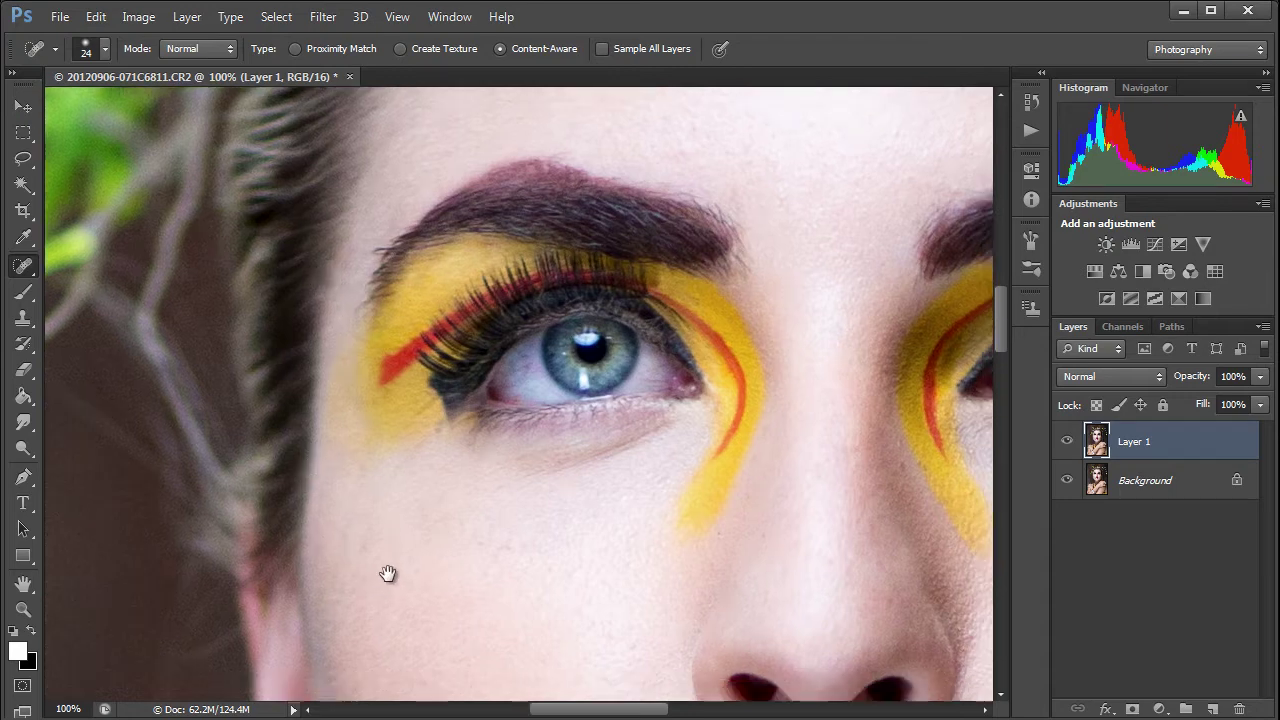
{"action": "left_click_drag", "start_coordinate": [389, 574], "coordinate": [356, 479]}
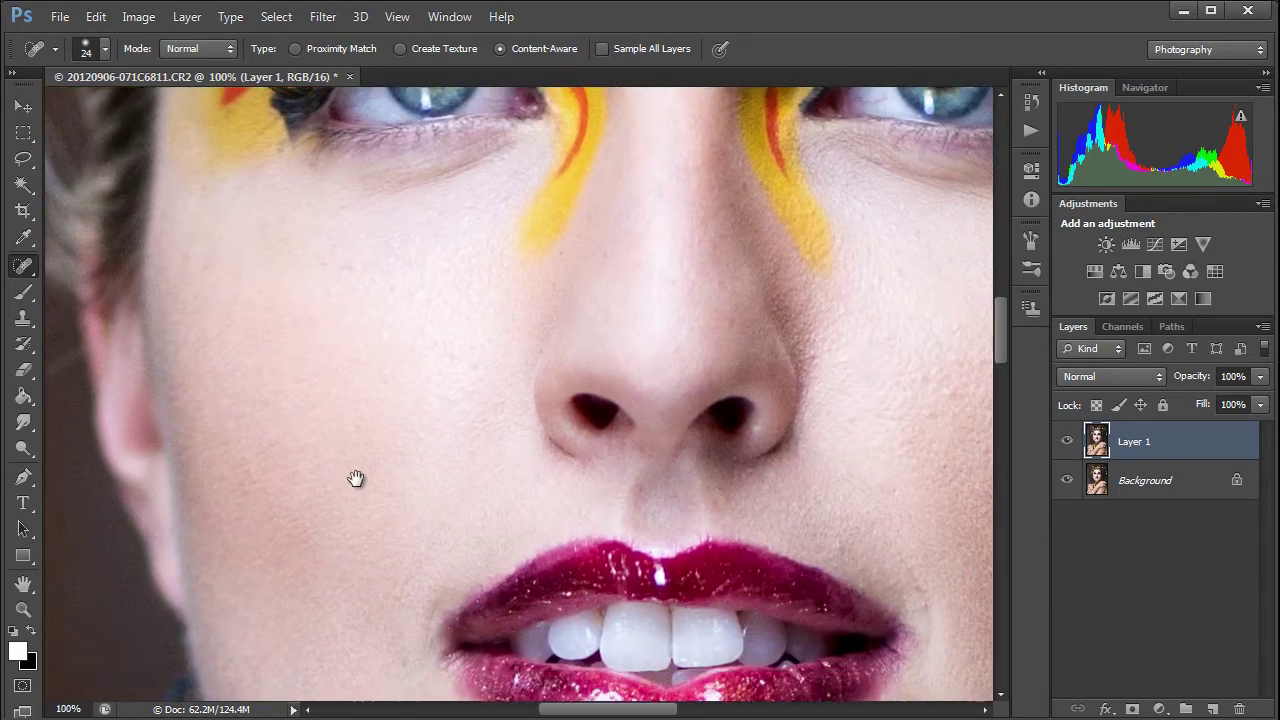
{"action": "scroll", "coordinate": [356, 479], "scroll_direction": "right", "scroll_amount": 6}
{"action": "scroll", "coordinate": [380, 494], "scroll_direction": "down", "scroll_amount": 2}
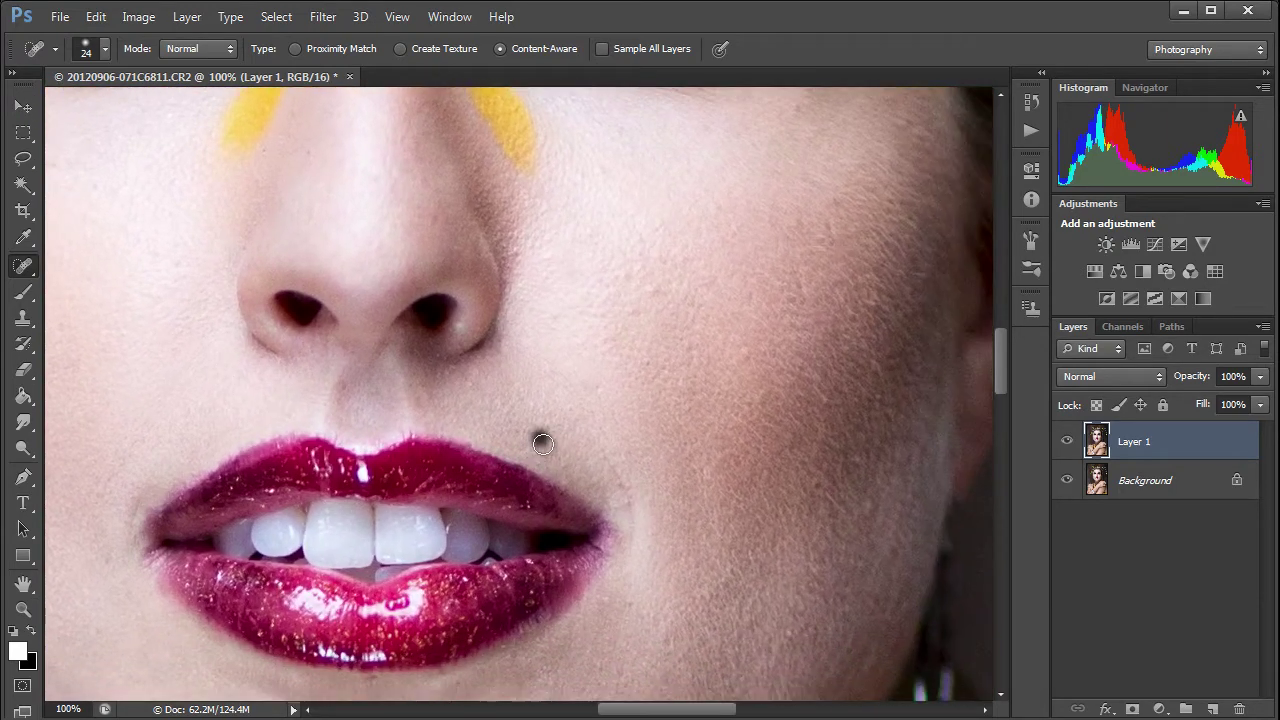
{"action": "left_click_drag", "start_coordinate": [735, 505], "coordinate": [662, 446]}
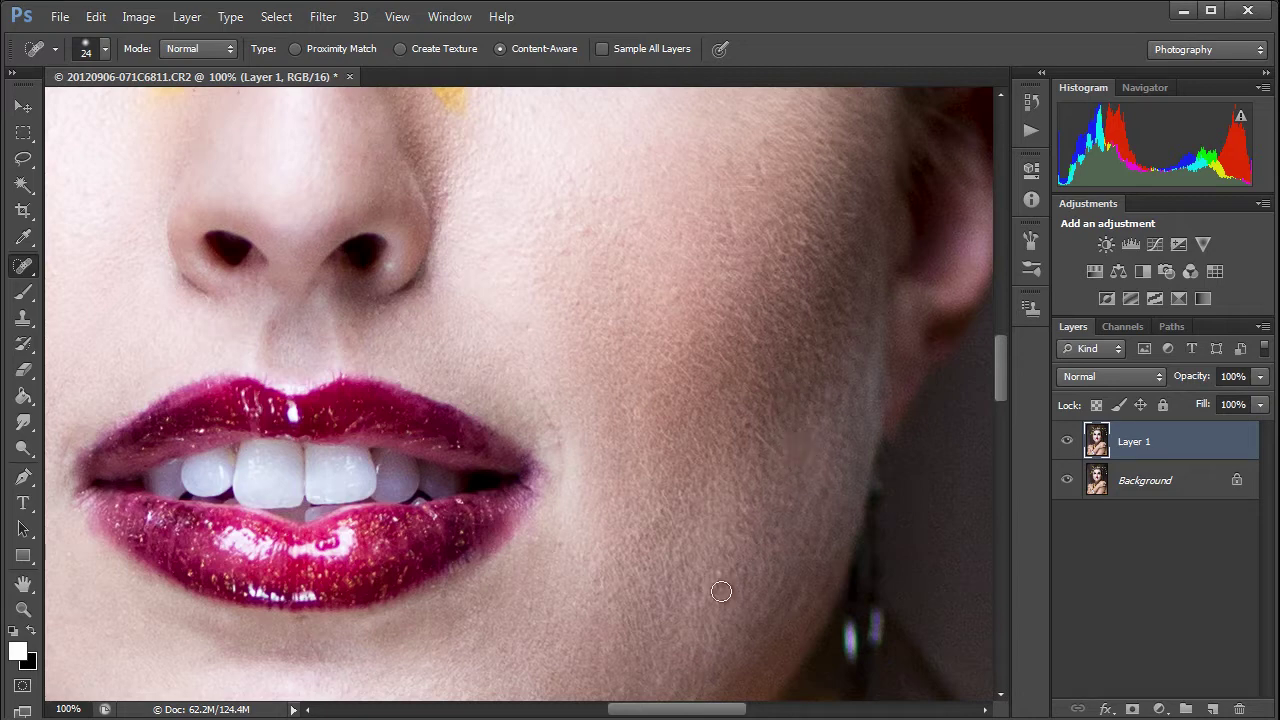
Heal the small spot on the shadowed cheek below the eye
{"action": "left_click_drag", "start_coordinate": [671, 423], "coordinate": [649, 486]}
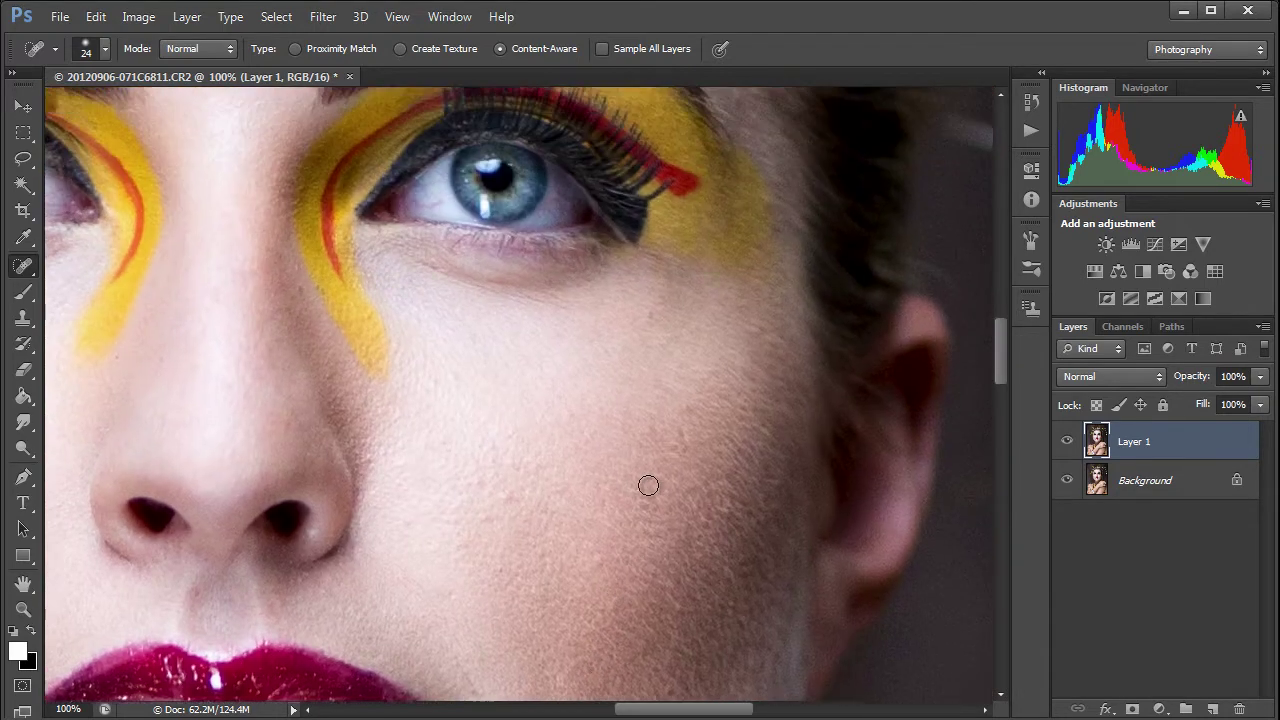
{"action": "left_click", "coordinate": [676, 457]}
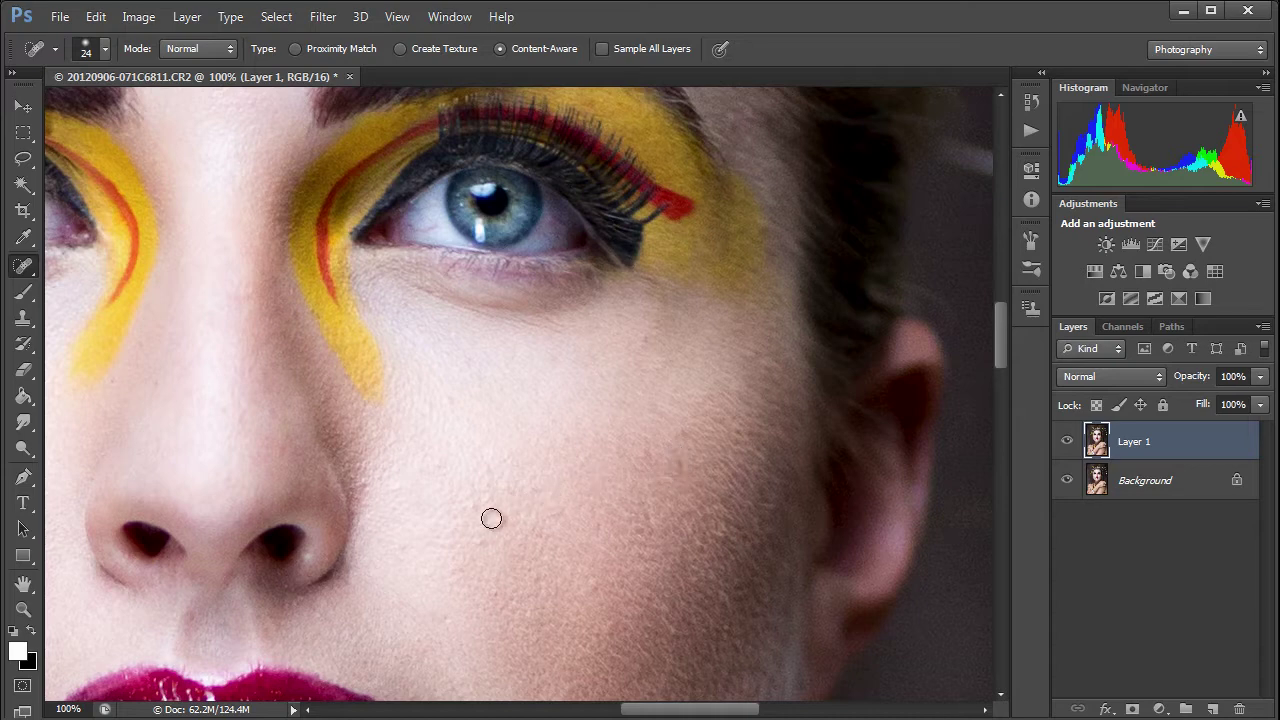
{"action": "left_click_drag", "start_coordinate": [423, 434], "coordinate": [480, 463]}
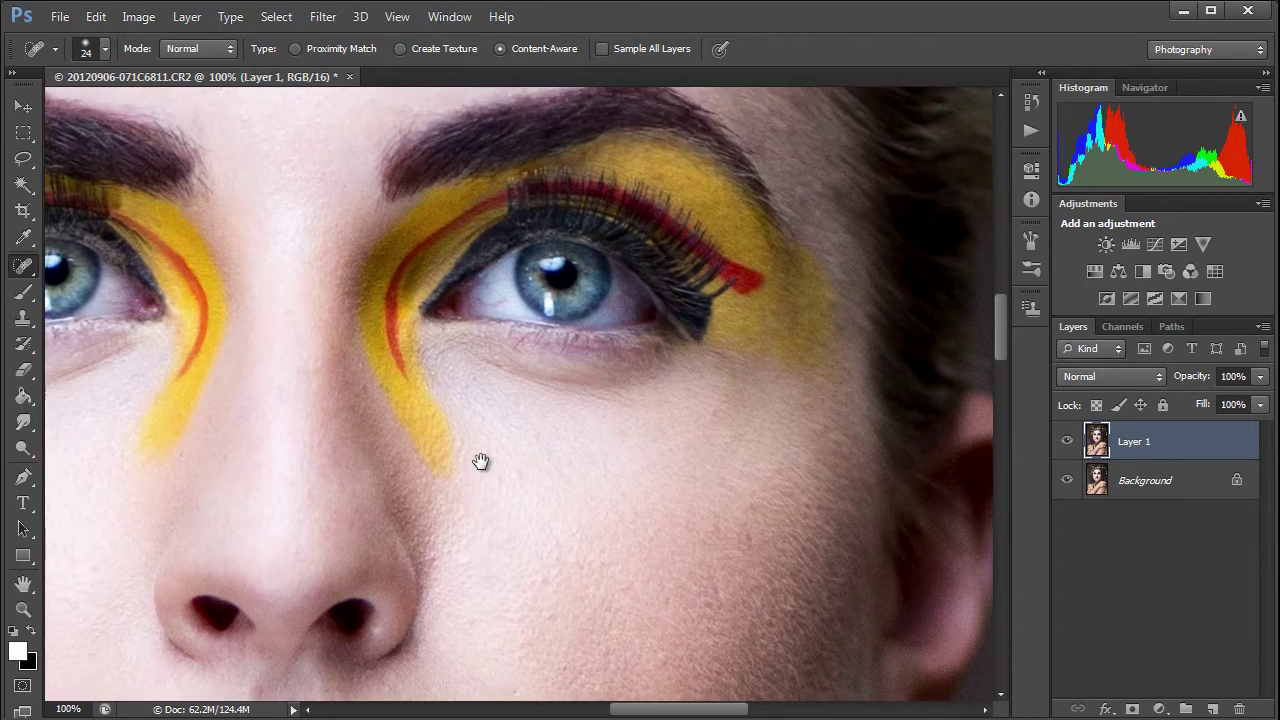
Enlarge the healing brush to 68 px and remove the dark mole low on the neck beside the hand
{"action": "scroll", "coordinate": [506, 463], "scroll_direction": "down", "scroll_amount": 3}
{"action": "scroll", "coordinate": [448, 533], "scroll_direction": "down", "scroll_amount": 10}
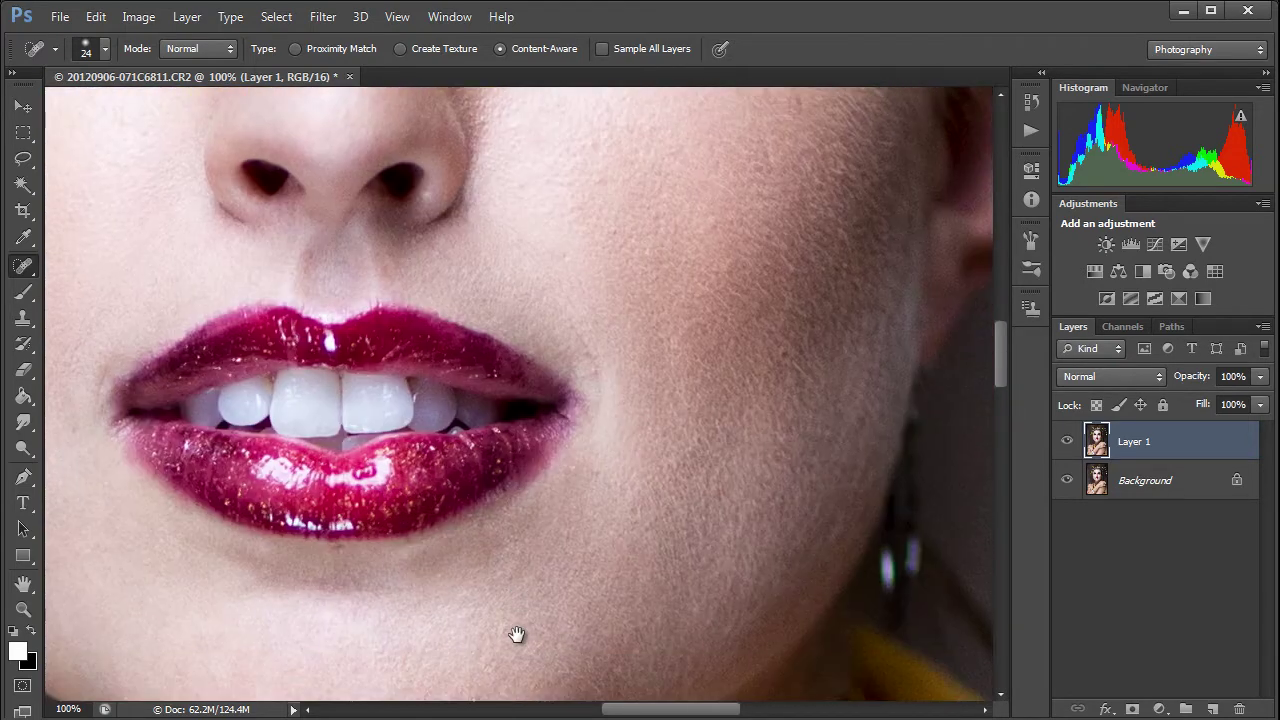
{"action": "scroll", "coordinate": [507, 569], "scroll_direction": "down", "scroll_amount": 3}
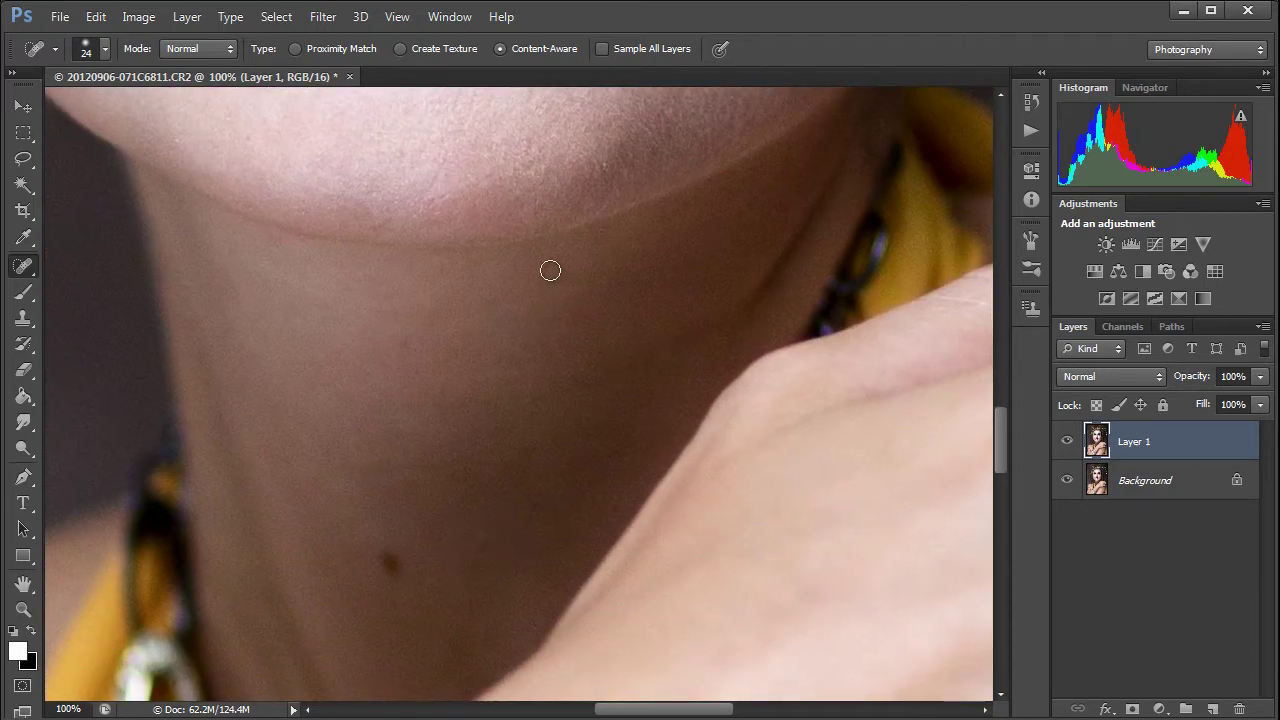
{"action": "scroll", "coordinate": [427, 474], "scroll_direction": "down", "scroll_amount": 2}
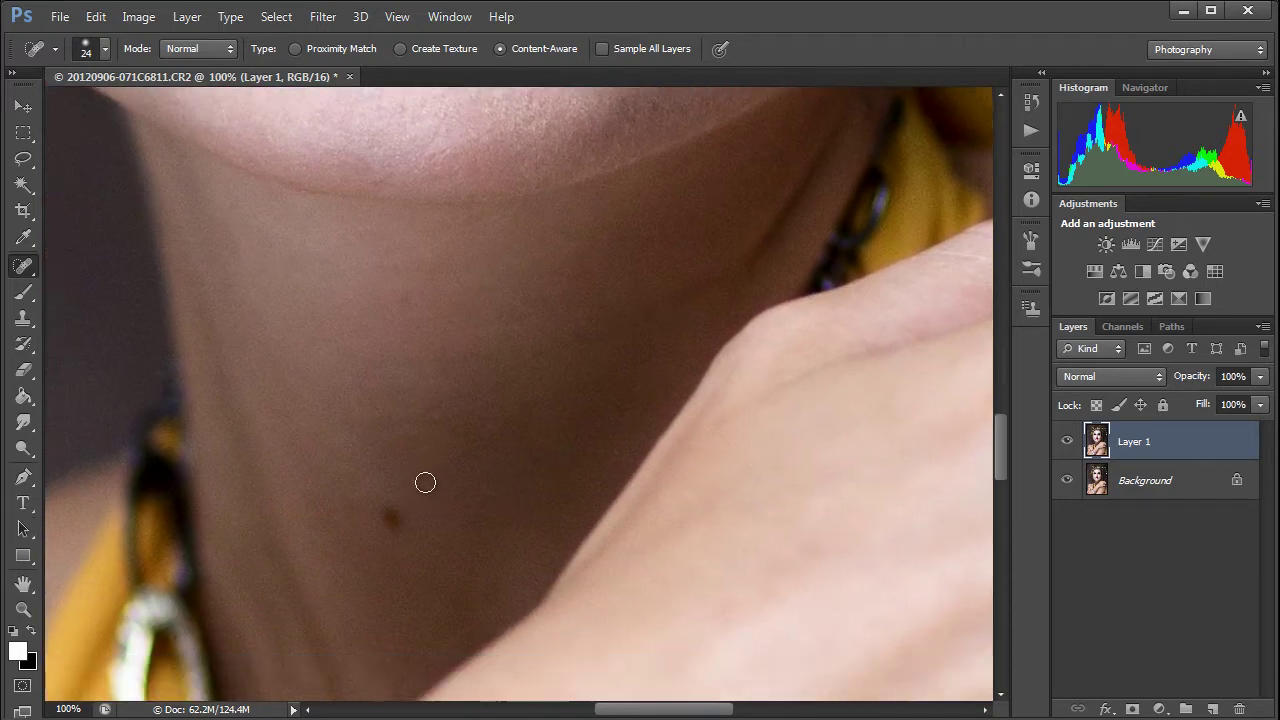
{"action": "right_click", "coordinate": [376, 520], "text": "alt"}
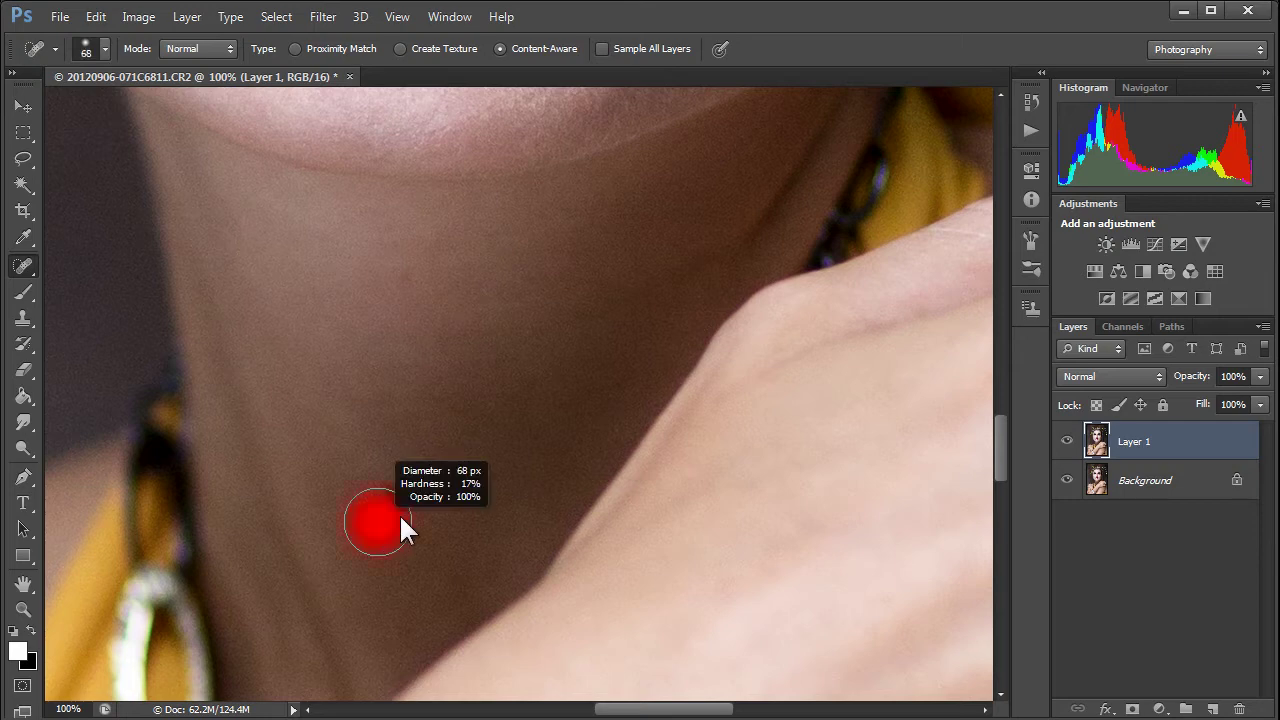
{"action": "left_click", "coordinate": [390, 500]}
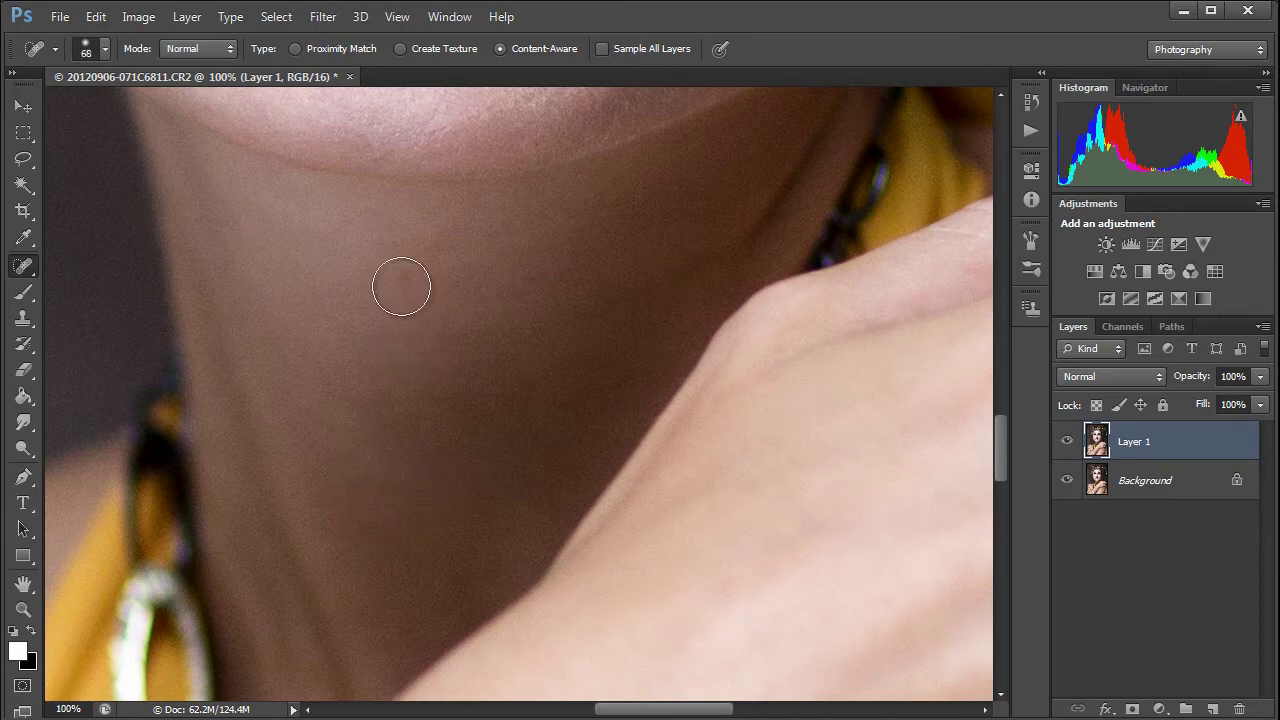
Reduce the healing brush to 44 px and heal the reddish spots on the wrist below the neck
{"action": "key", "text": "space"}
{"action": "mouse_move", "coordinate": [410, 489]}
{"action": "left_mouse_down"}
{"action": "mouse_move", "coordinate": [446, 323]}
{"action": "mouse_move", "coordinate": [409, 173]}
{"action": "left_mouse_up"}
{"action": "scroll", "coordinate": [420, 500], "scroll_direction": "right", "scroll_amount": 5}
{"action": "scroll", "coordinate": [420, 500], "scroll_direction": "up", "scroll_amount": 1}
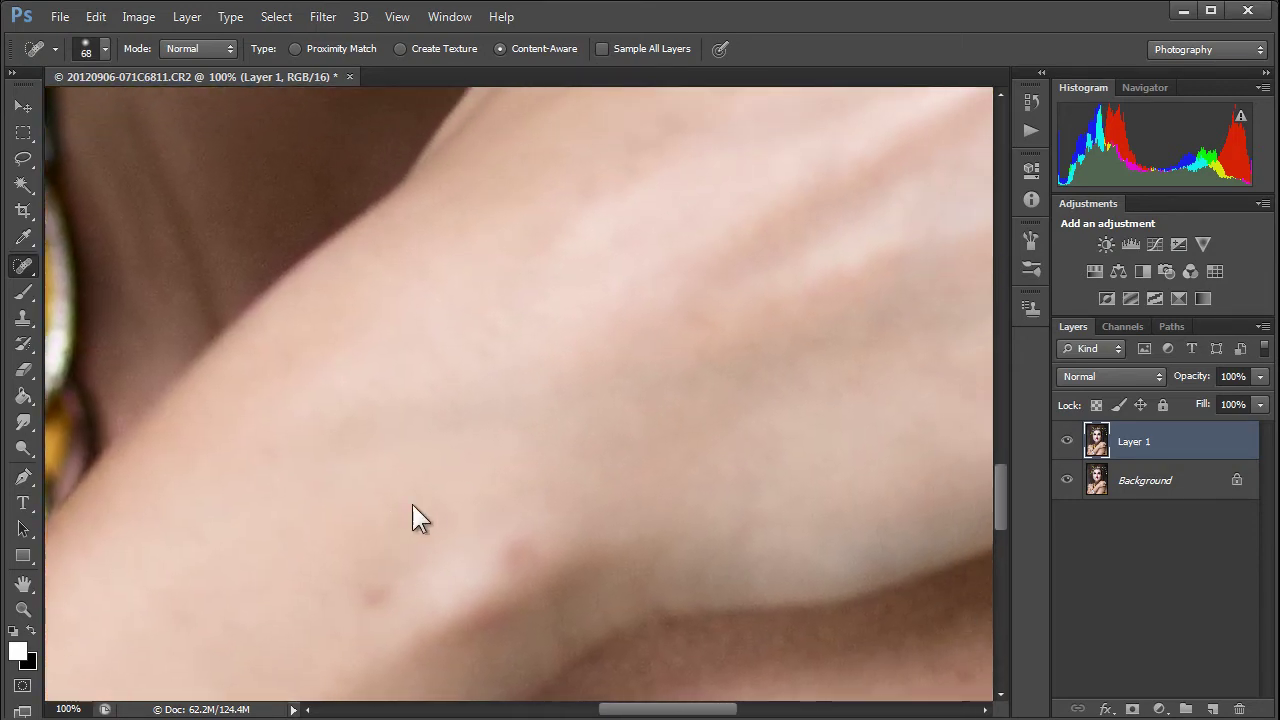
{"action": "right_click", "coordinate": [431, 515], "text": "alt"}
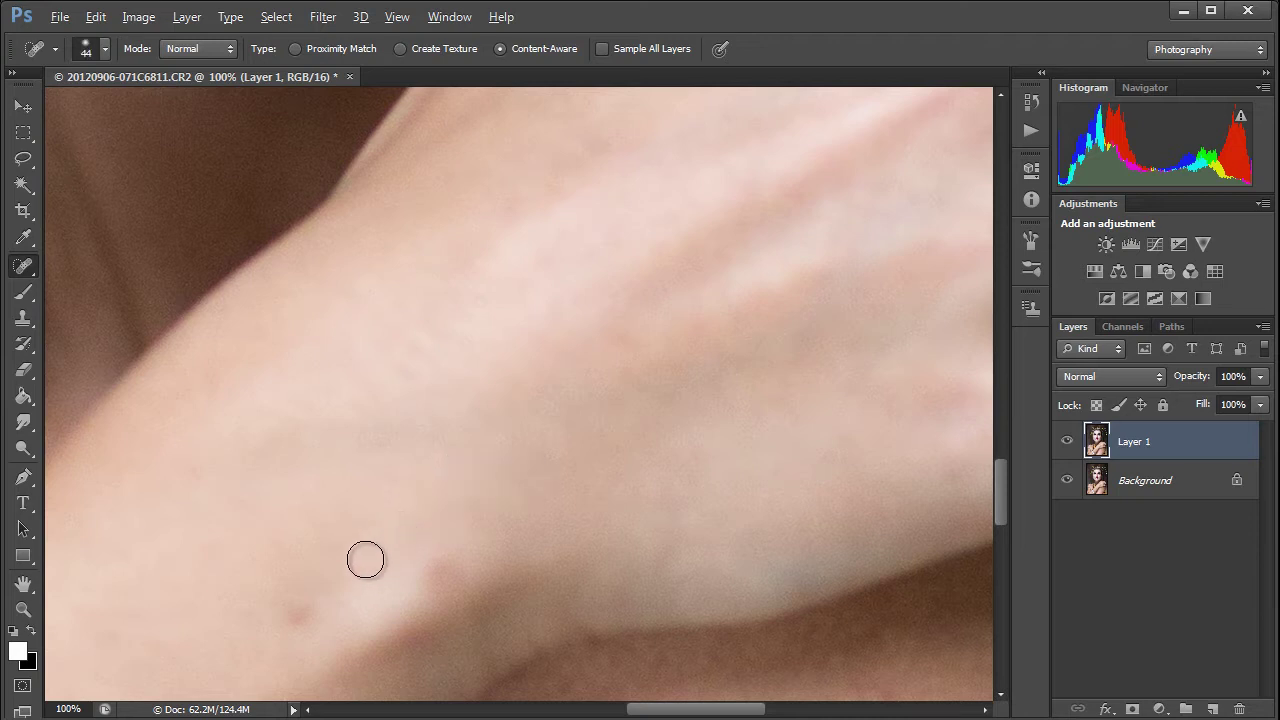
{"action": "left_click", "coordinate": [300, 618]}
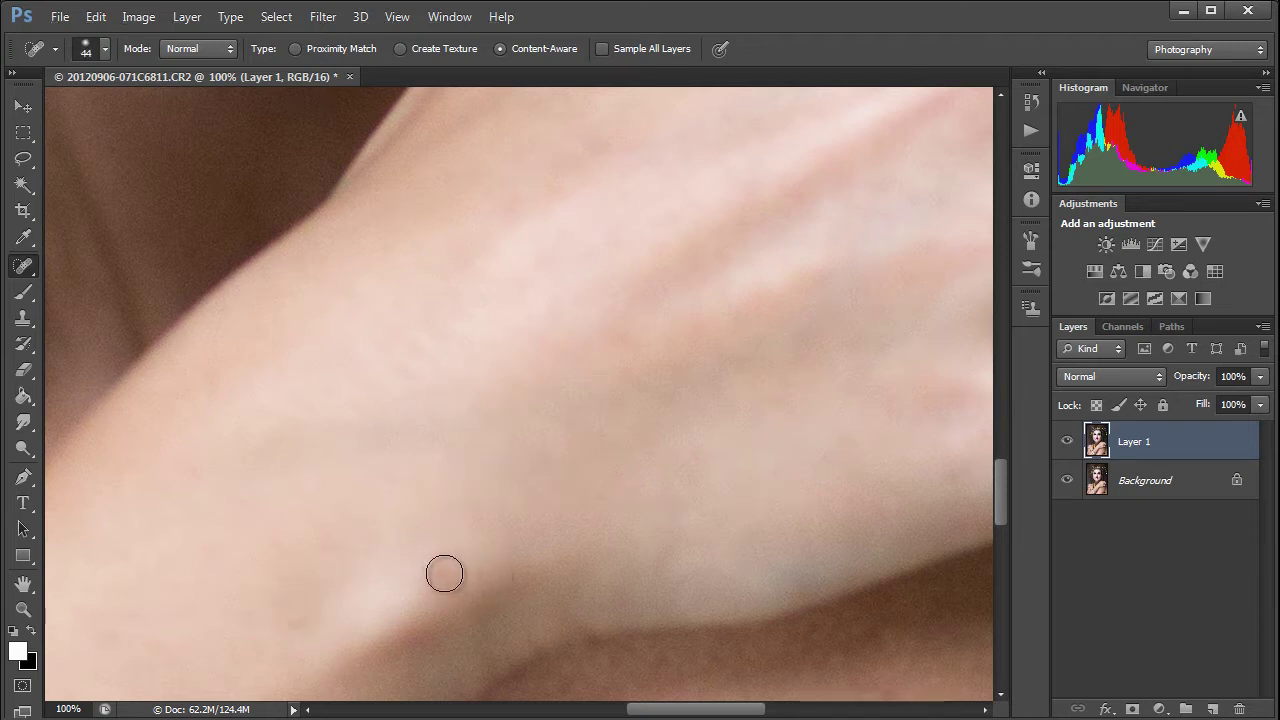
Heal the dark mole and the small reddish spots on the shoulder beneath the raised hand
{"action": "key", "text": "space"}
{"action": "left_click_drag", "start_coordinate": [599, 506], "coordinate": [441, 372]}
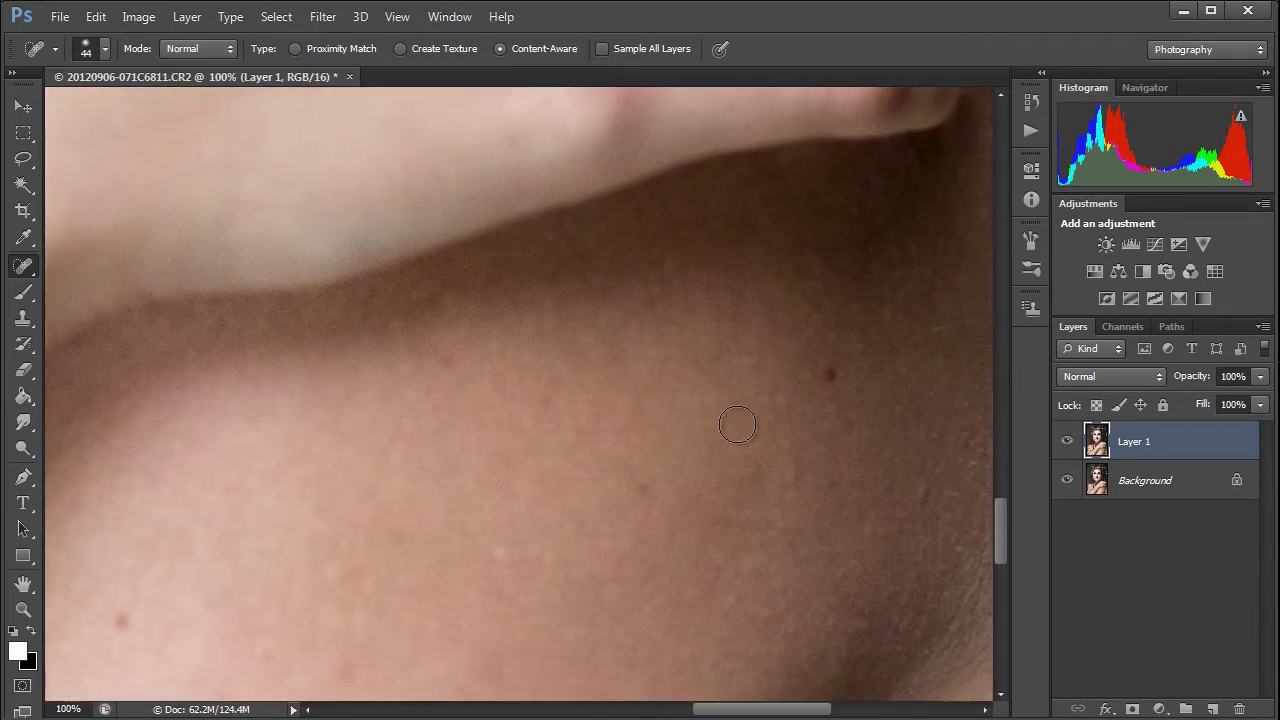
{"action": "left_click", "coordinate": [834, 377]}
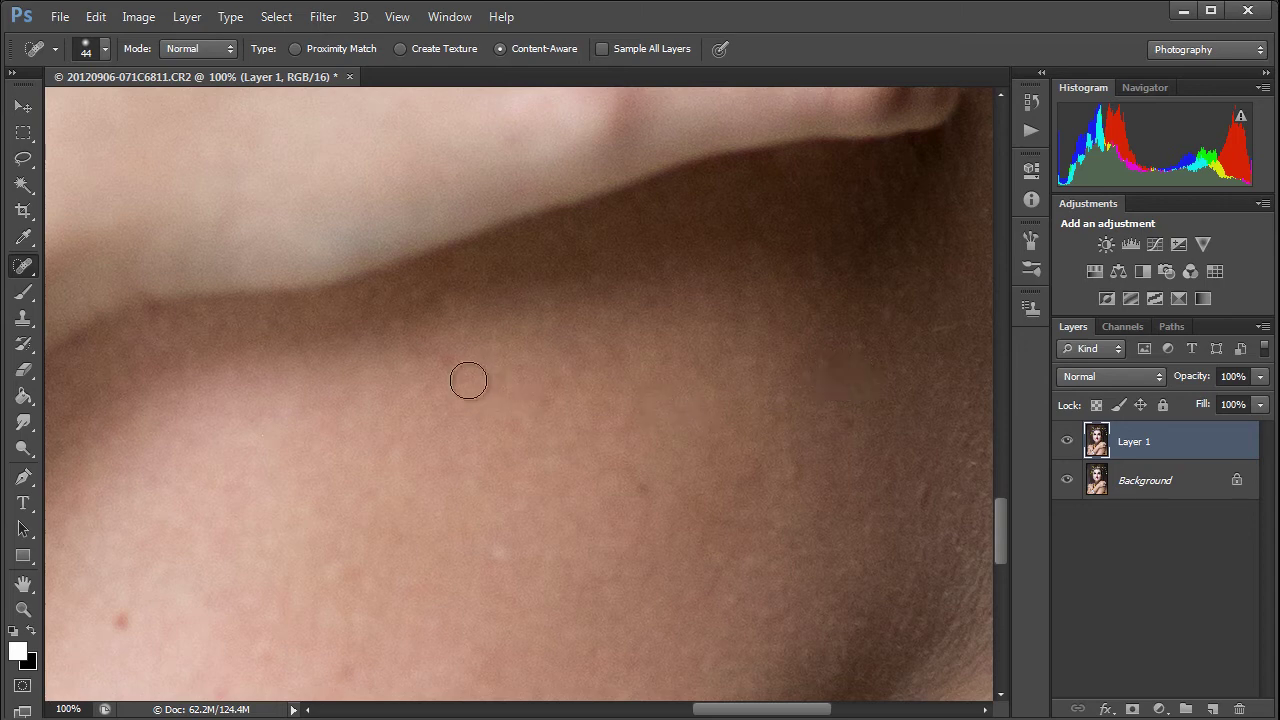
{"action": "left_click", "coordinate": [114, 624]}
{"action": "left_click", "coordinate": [643, 486]}
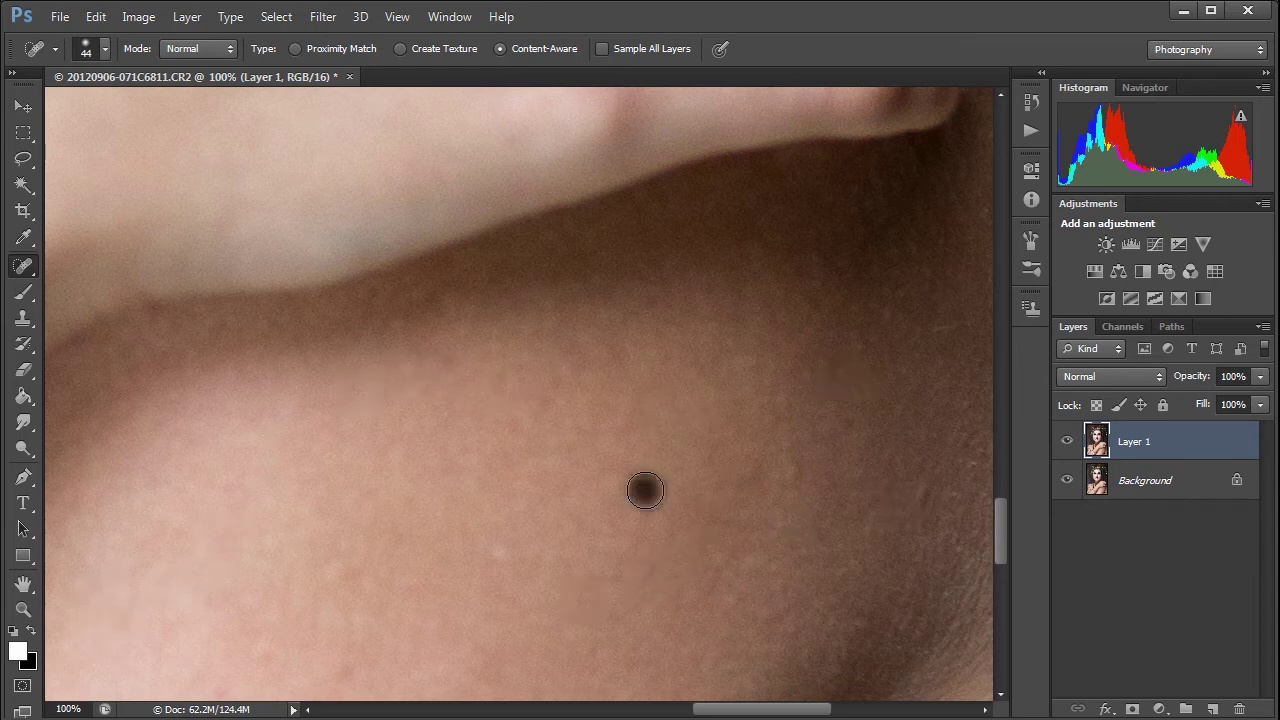
Heal the red spots on the upper arm near the photo's lower edge
{"action": "key", "text": "space"}
{"action": "left_click_drag", "start_coordinate": [643, 486], "coordinate": [620, 411]}
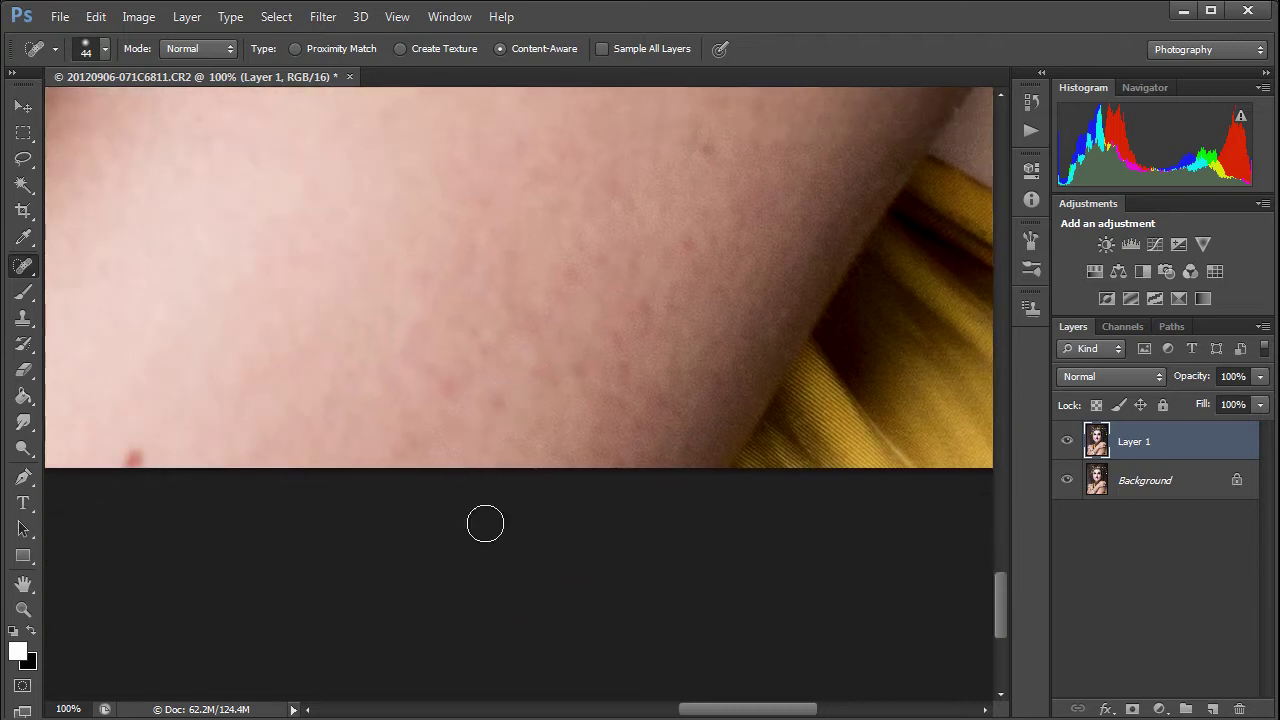
{"action": "key", "text": "space"}
{"action": "left_click_drag", "start_coordinate": [520, 225], "coordinate": [603, 594]}
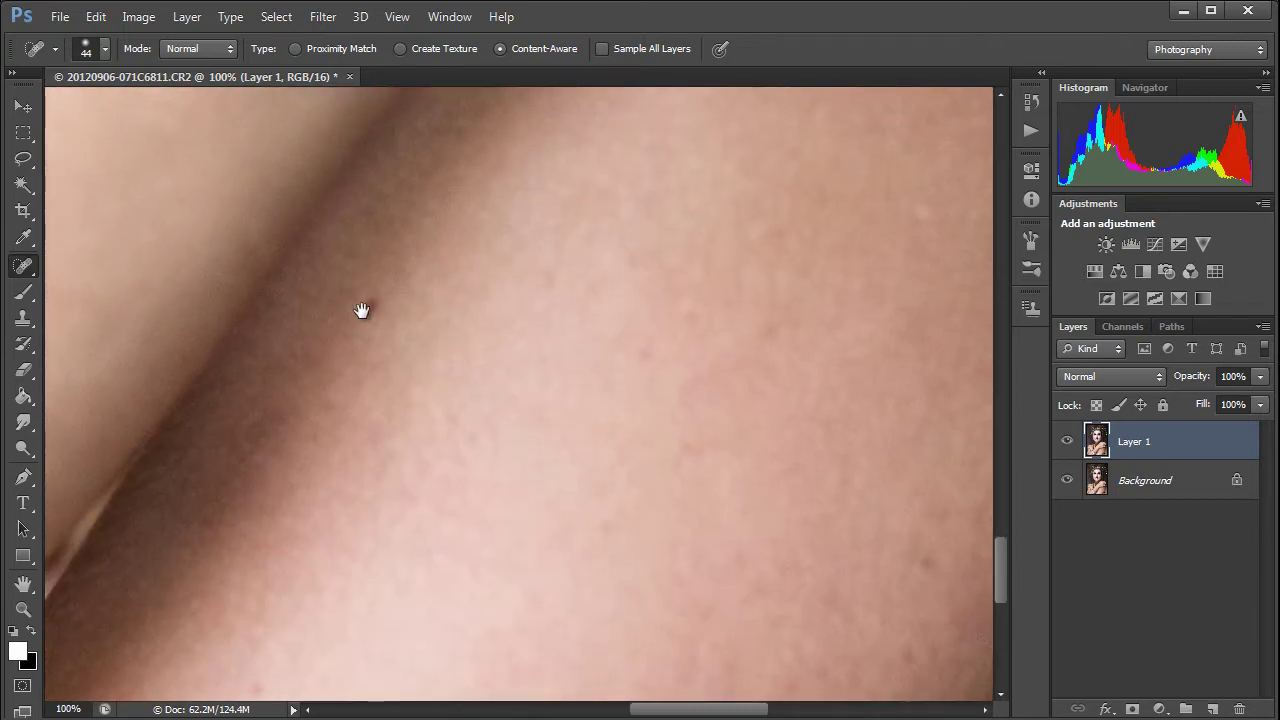
{"action": "left_click_drag", "start_coordinate": [443, 515], "coordinate": [480, 351]}
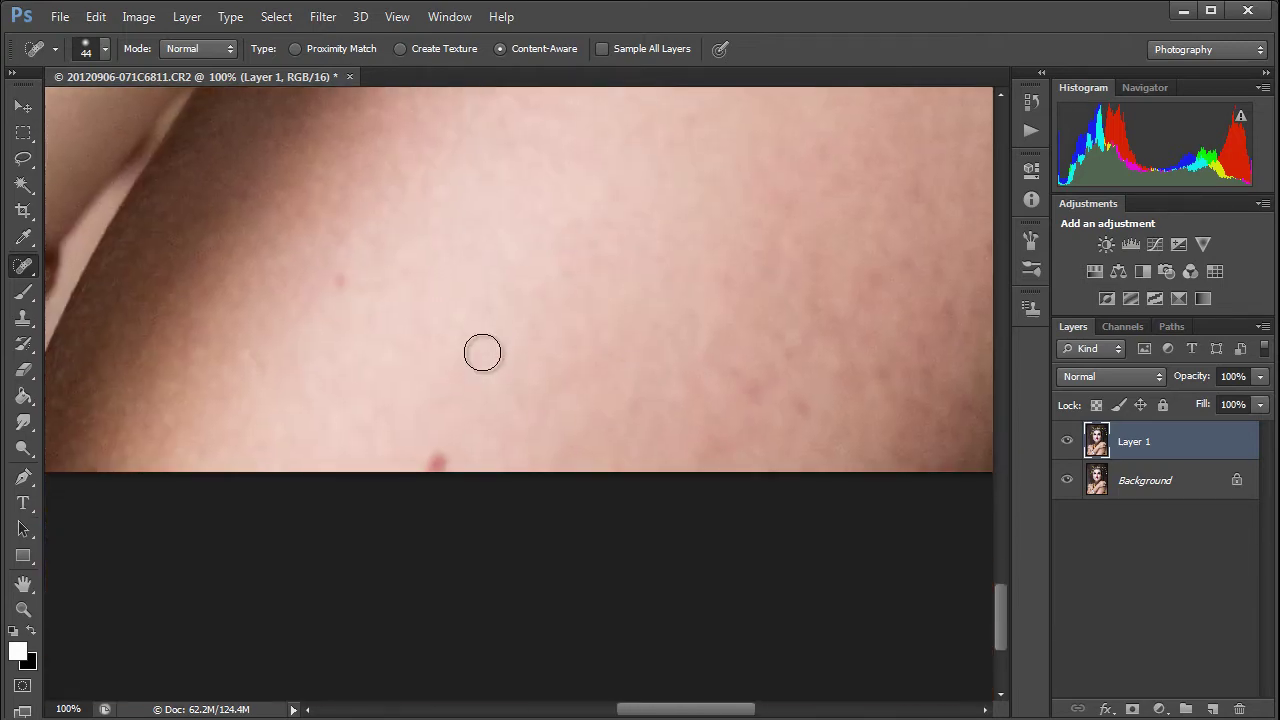
{"action": "left_click", "coordinate": [346, 279]}
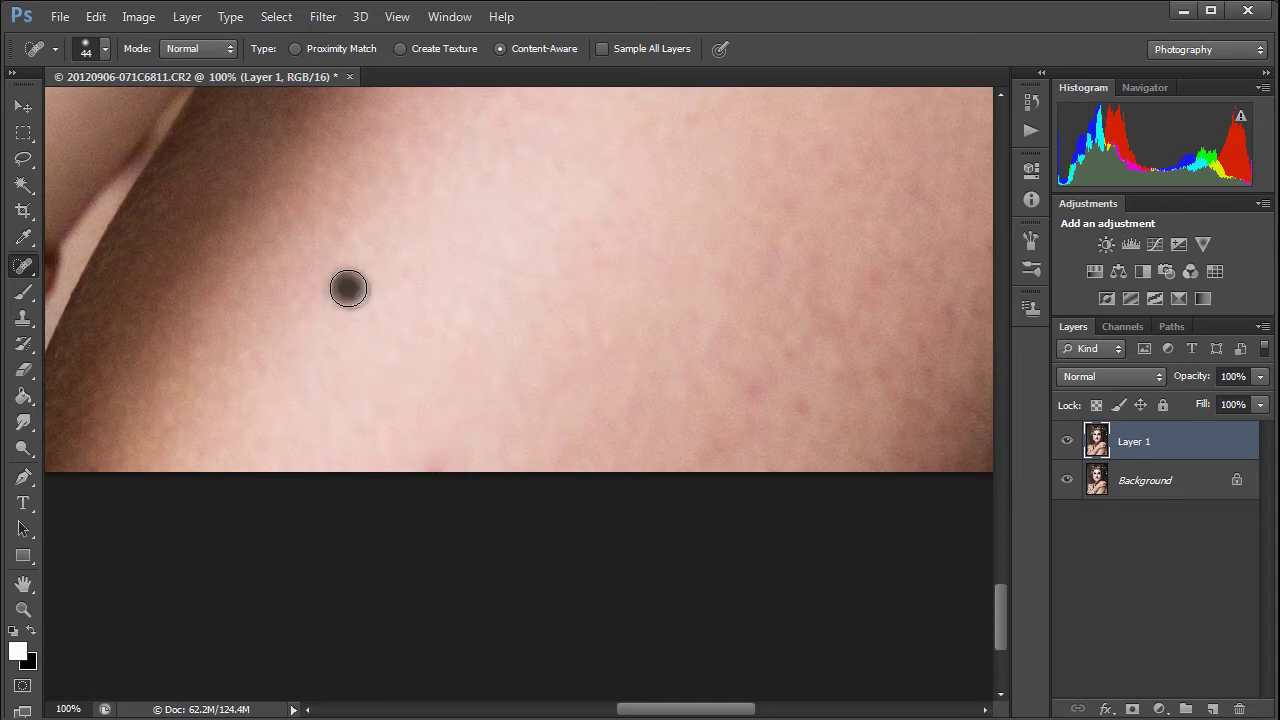
{"action": "left_click", "coordinate": [809, 413]}
Reduce the healing brush to 28 px, try healing the dark mark in the crease of the other arm, and undo the last stroke
{"action": "left_click_drag", "start_coordinate": [858, 343], "coordinate": [655, 472]}
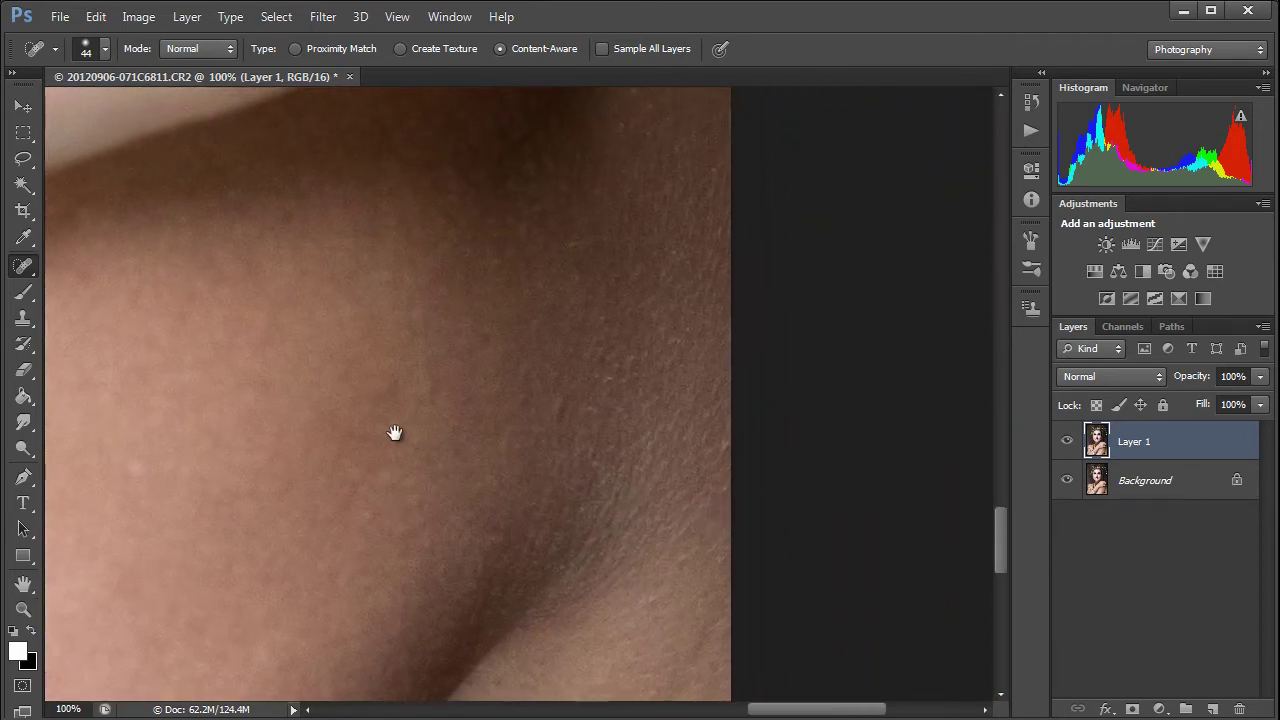
{"action": "left_click_drag", "start_coordinate": [394, 434], "coordinate": [470, 553]}
{"action": "left_click_drag", "start_coordinate": [230, 330], "coordinate": [350, 542]}
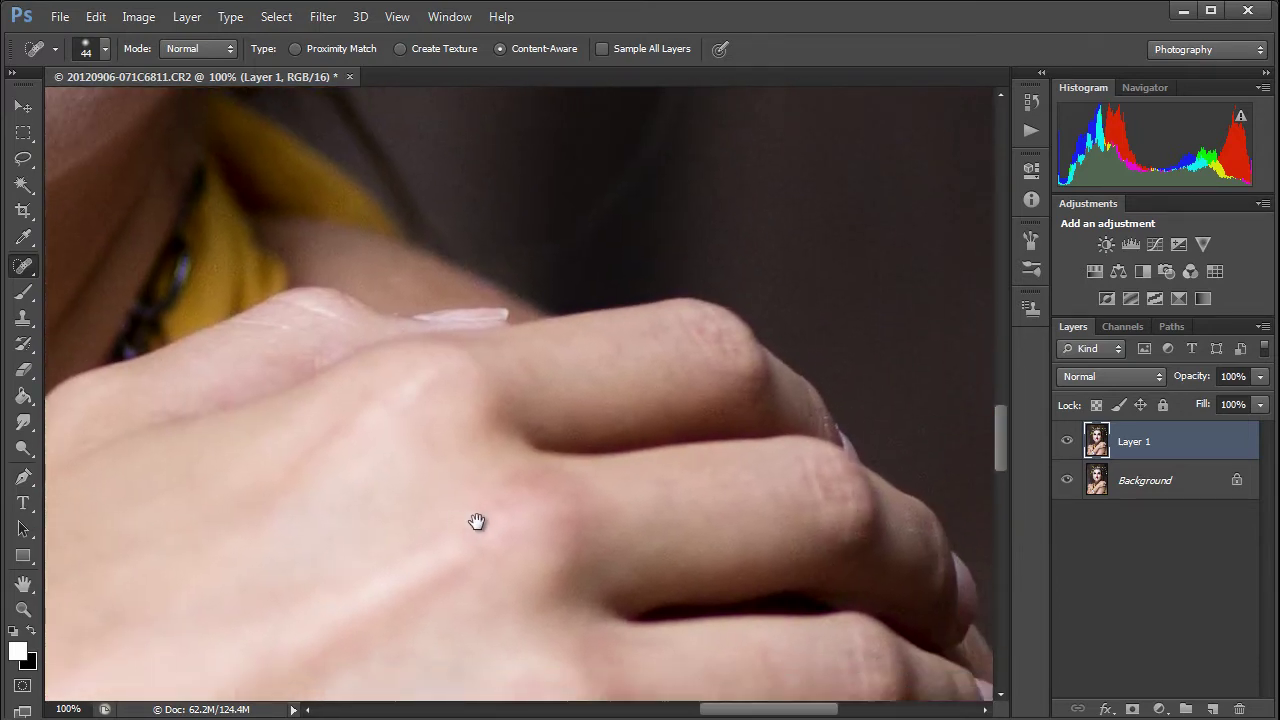
{"action": "left_click_drag", "start_coordinate": [476, 521], "coordinate": [571, 277]}
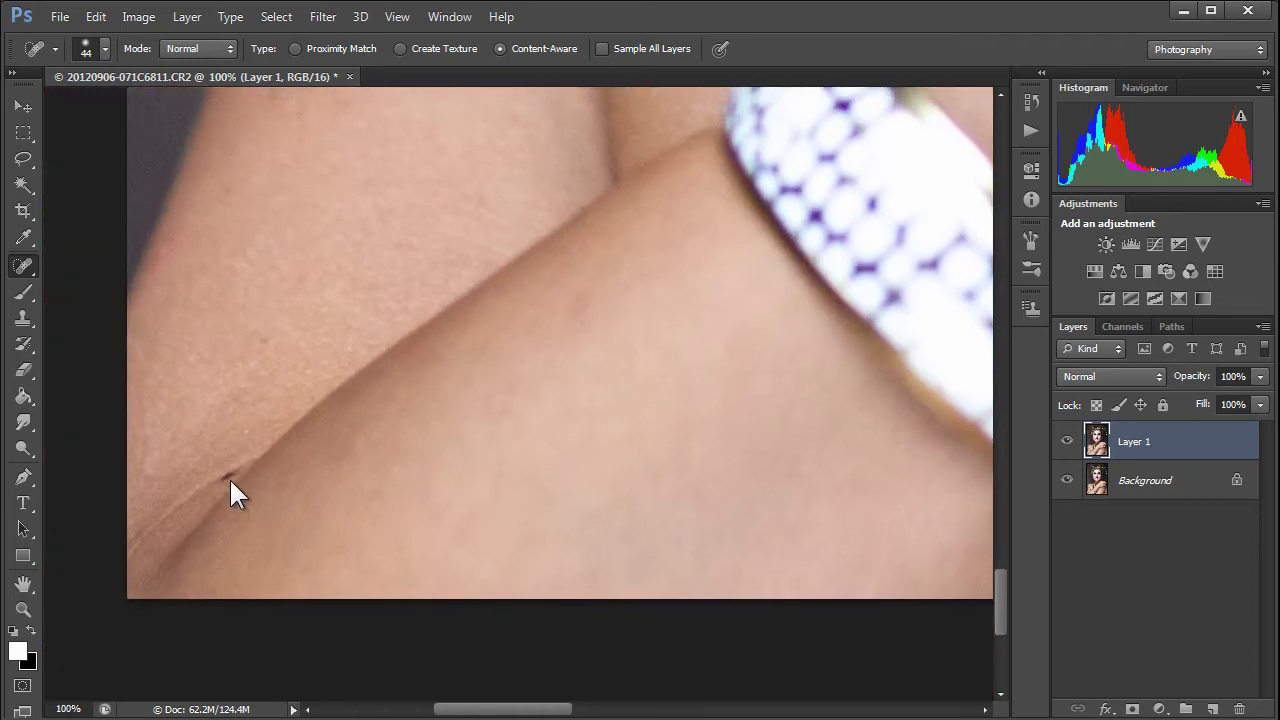
{"action": "right_click", "coordinate": [229, 477], "text": "alt"}
{"action": "left_click_drag", "start_coordinate": [234, 477], "coordinate": [205, 520]}
{"action": "left_click", "coordinate": [230, 482]}
{"action": "key", "text": "ctrl+z"}
Heal the faint spots on the crossing forearm and on the upper arm beside the dark background
{"action": "left_click", "coordinate": [583, 300]}
{"action": "scroll", "coordinate": [560, 450], "scroll_direction": "up", "scroll_amount": 5}
{"action": "scroll", "coordinate": [560, 450], "scroll_direction": "left", "scroll_amount": 3}
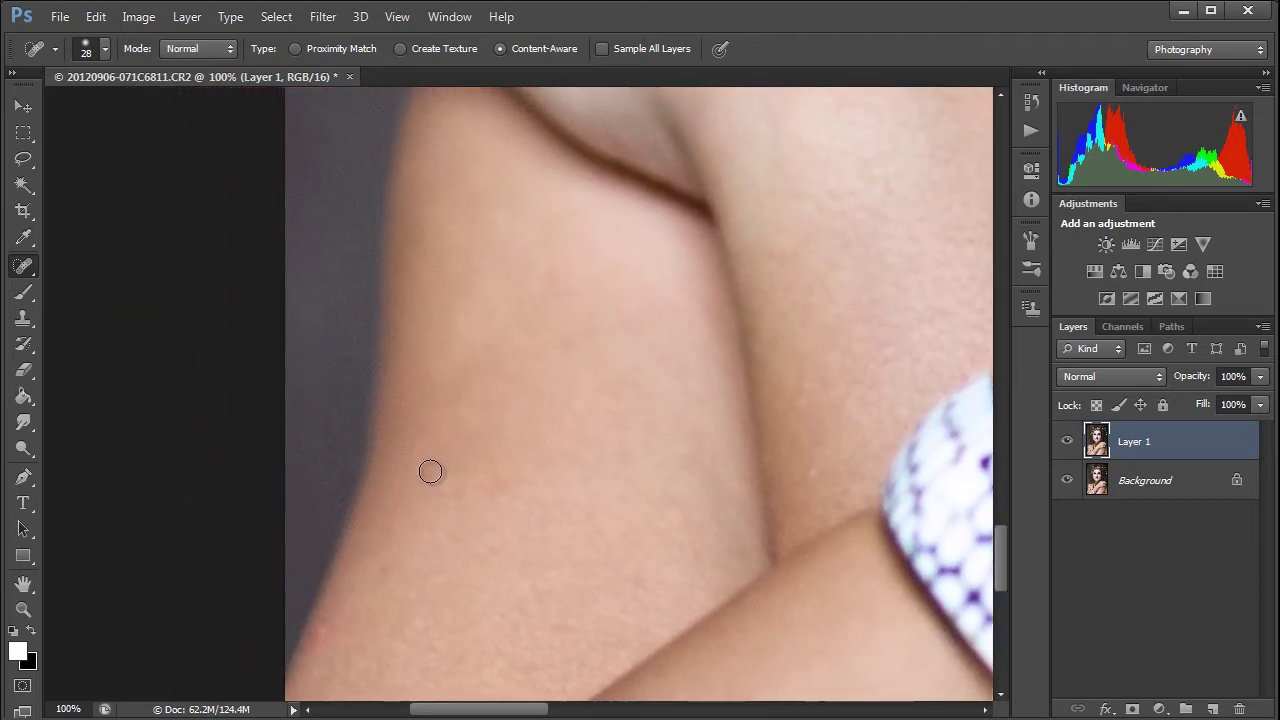
{"action": "left_click", "coordinate": [429, 468]}
Examine the hands, neck, face and forehead at 100% for remaining blemishes
{"action": "scroll", "coordinate": [480, 520], "scroll_direction": "up", "scroll_amount": 5}
{"action": "scroll", "coordinate": [480, 520], "scroll_direction": "right", "scroll_amount": 2}
{"action": "scroll", "coordinate": [452, 578], "scroll_direction": "up", "scroll_amount": 5}
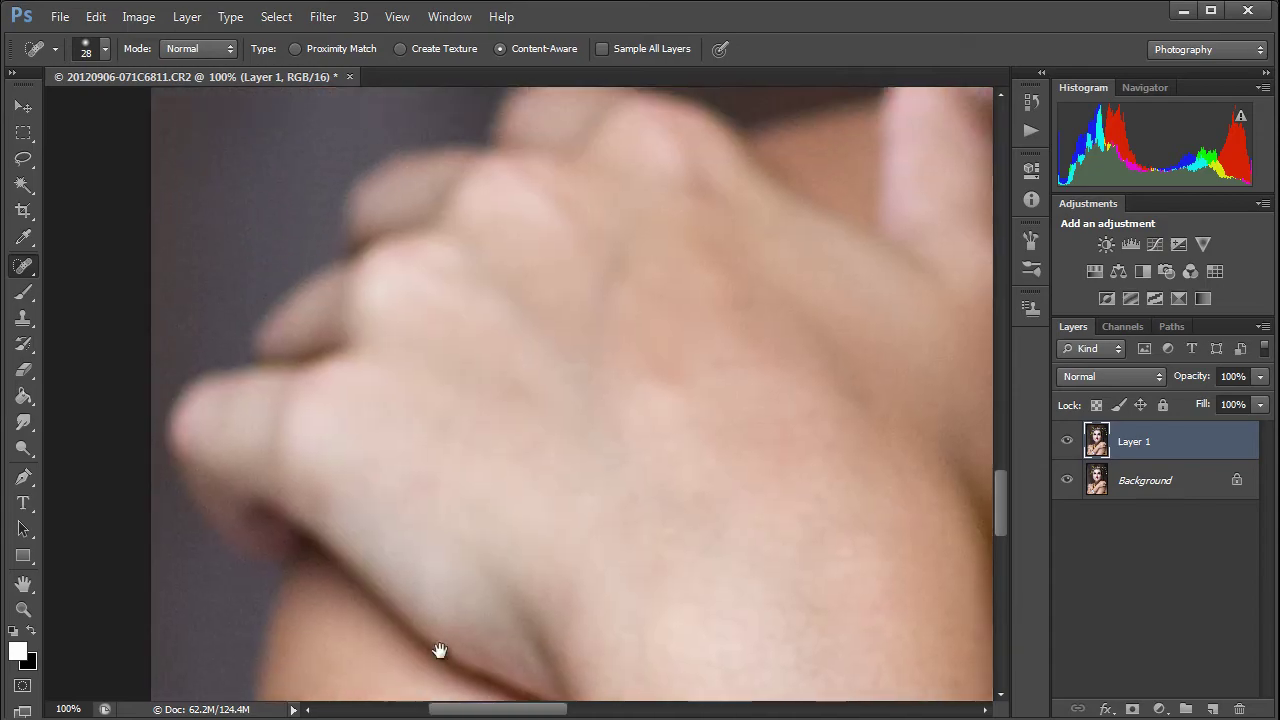
{"action": "scroll", "coordinate": [317, 557], "scroll_direction": "right", "scroll_amount": 5}
{"action": "scroll", "coordinate": [245, 665], "scroll_direction": "up", "scroll_amount": 15}
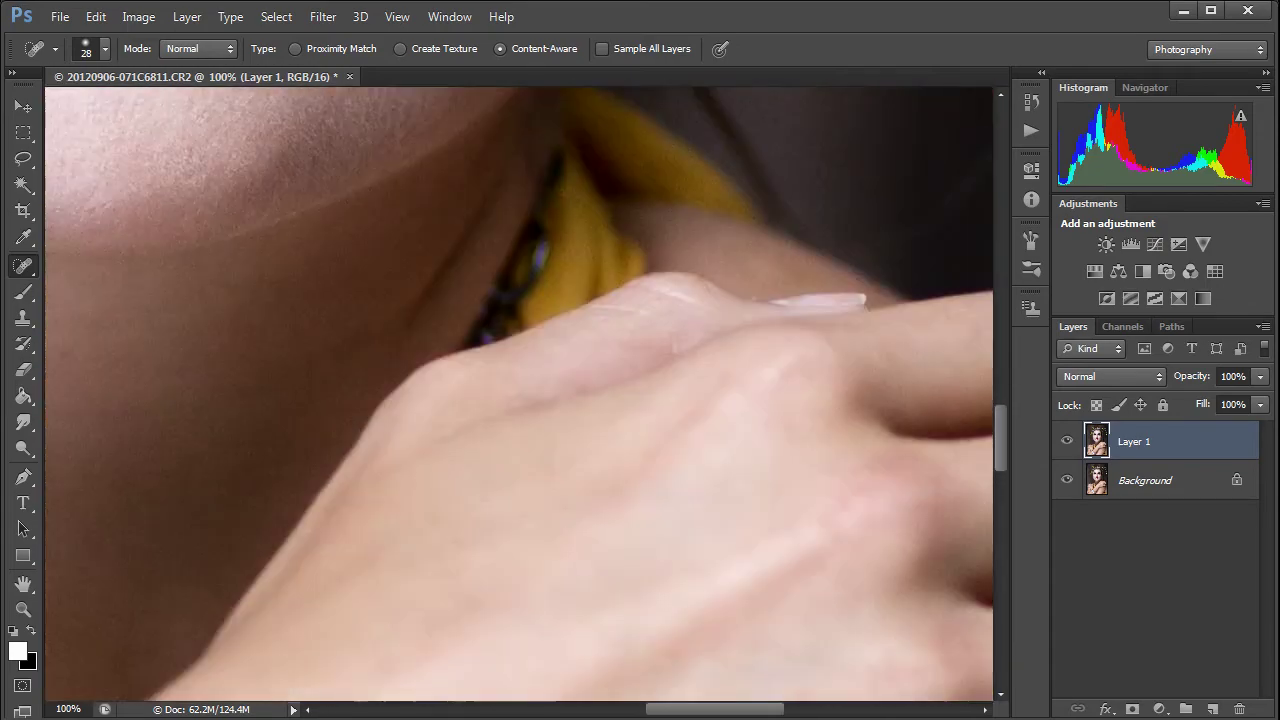
{"action": "scroll", "coordinate": [357, 677], "scroll_direction": "left", "scroll_amount": 3}
{"action": "scroll", "coordinate": [400, 580], "scroll_direction": "up", "scroll_amount": 10}
{"action": "scroll", "coordinate": [400, 580], "scroll_direction": "right", "scroll_amount": 5}
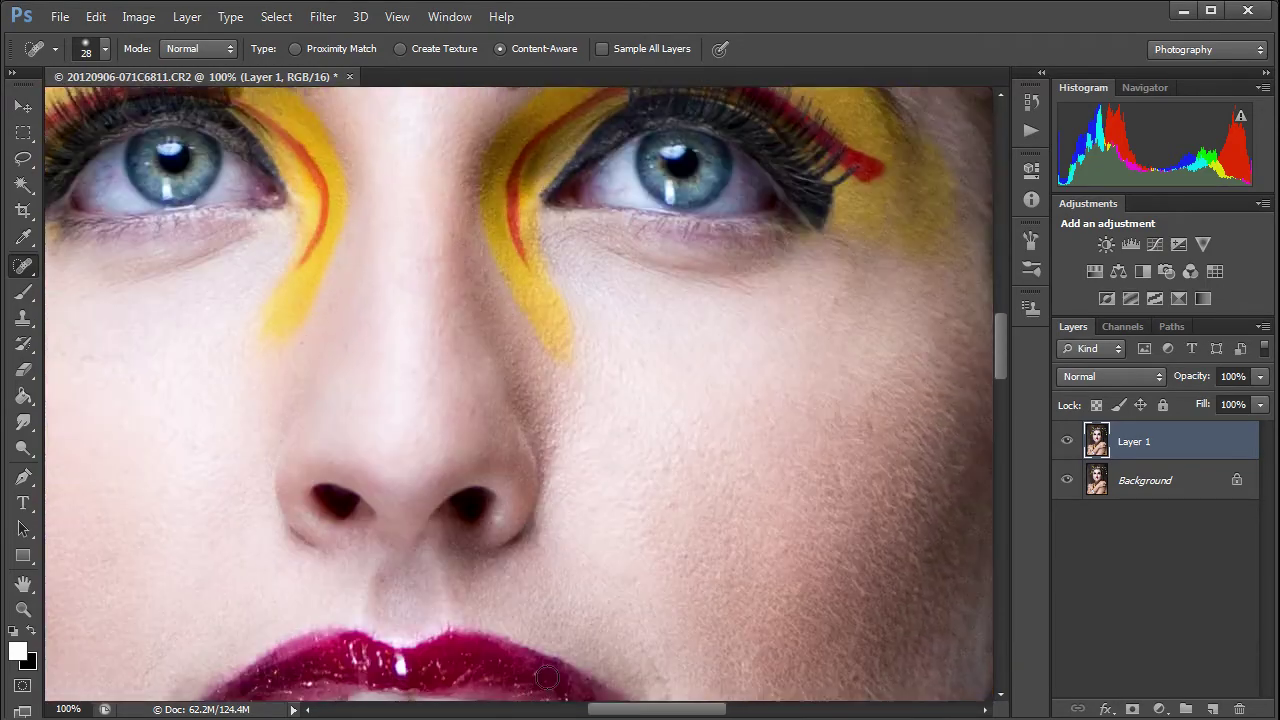
{"action": "scroll", "coordinate": [400, 580], "scroll_direction": "up", "scroll_amount": 5}
{"action": "scroll", "coordinate": [389, 571], "scroll_direction": "up", "scroll_amount": 8}
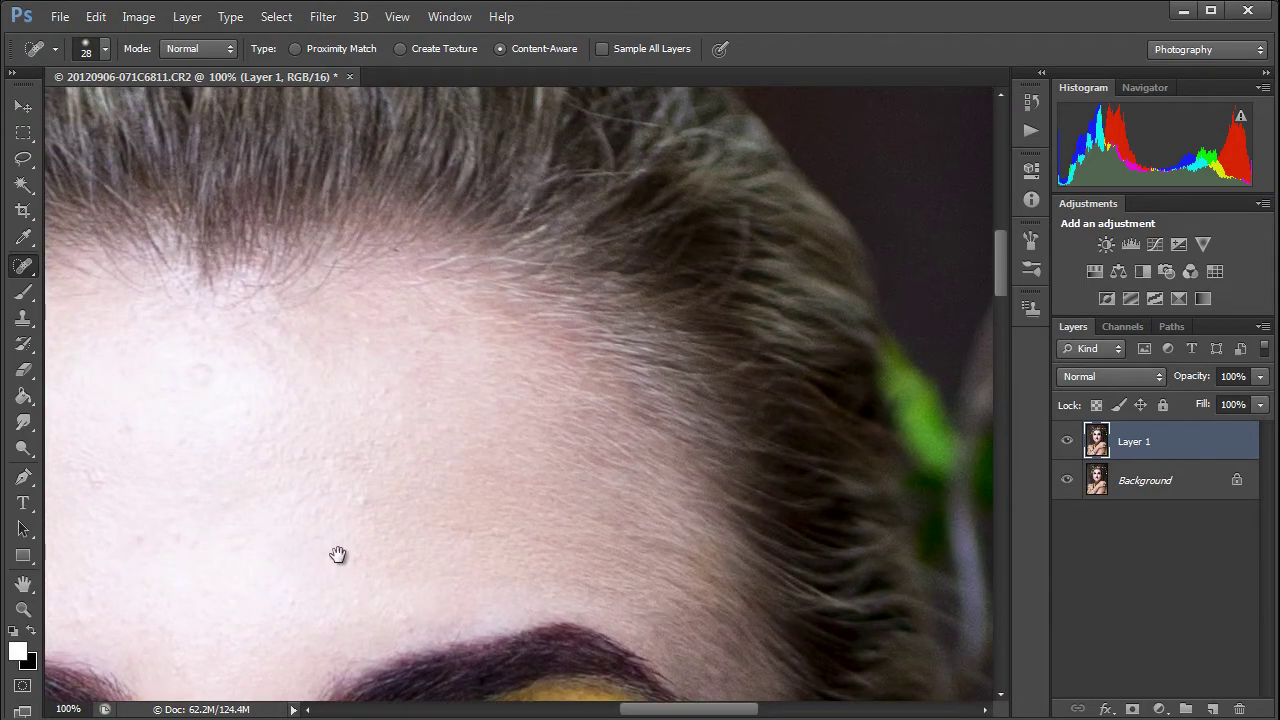
Check the face and mouth area at 100% and flatten the healed layer and the background into a single layer
{"action": "scroll", "coordinate": [337, 551], "scroll_direction": "left", "scroll_amount": 8}
{"action": "scroll", "coordinate": [380, 514], "scroll_direction": "down", "scroll_amount": 15}
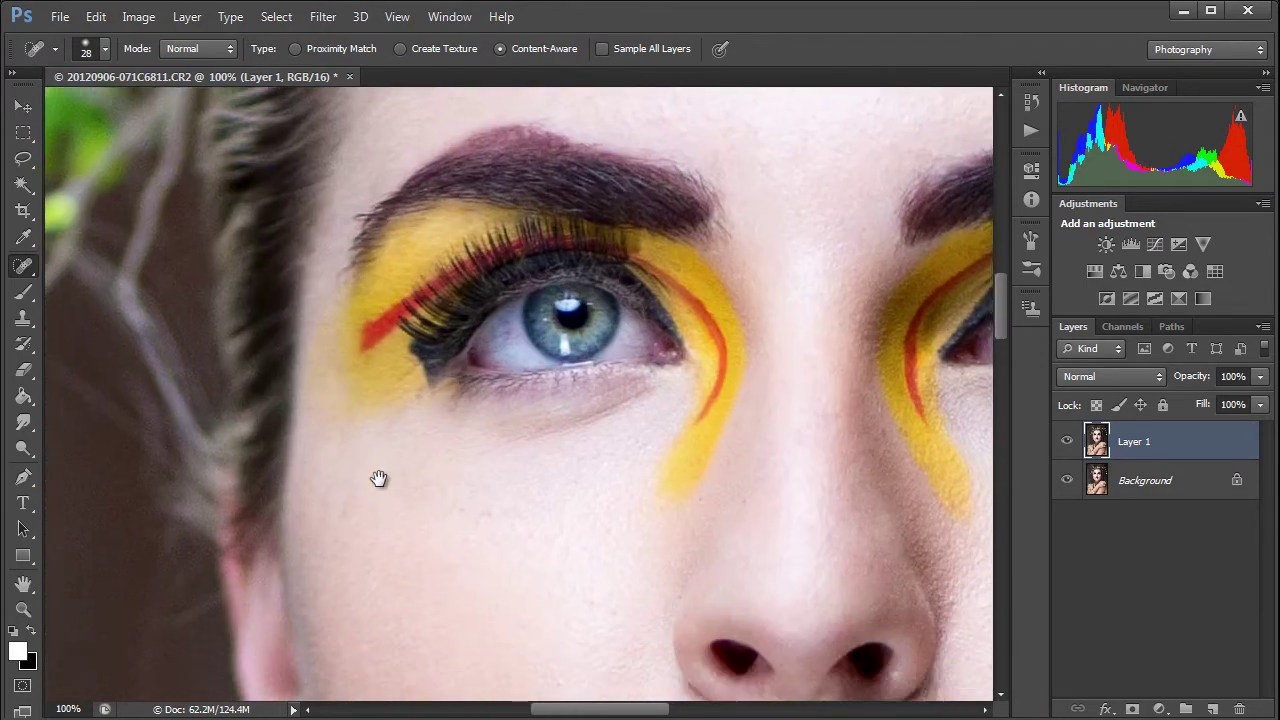
{"action": "scroll", "coordinate": [424, 499], "scroll_direction": "down", "scroll_amount": 6}
{"action": "scroll", "coordinate": [374, 460], "scroll_direction": "right", "scroll_amount": 5}
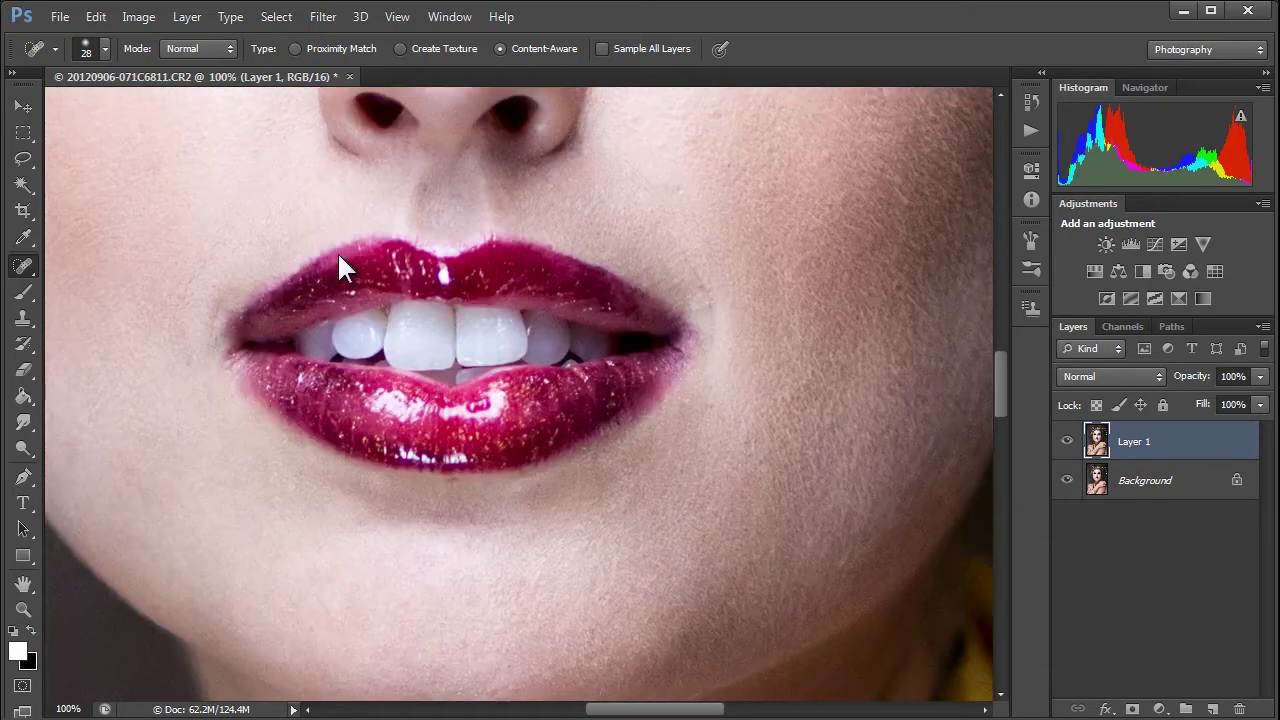
{"action": "left_click_drag", "start_coordinate": [337, 251], "coordinate": [337, 327]}
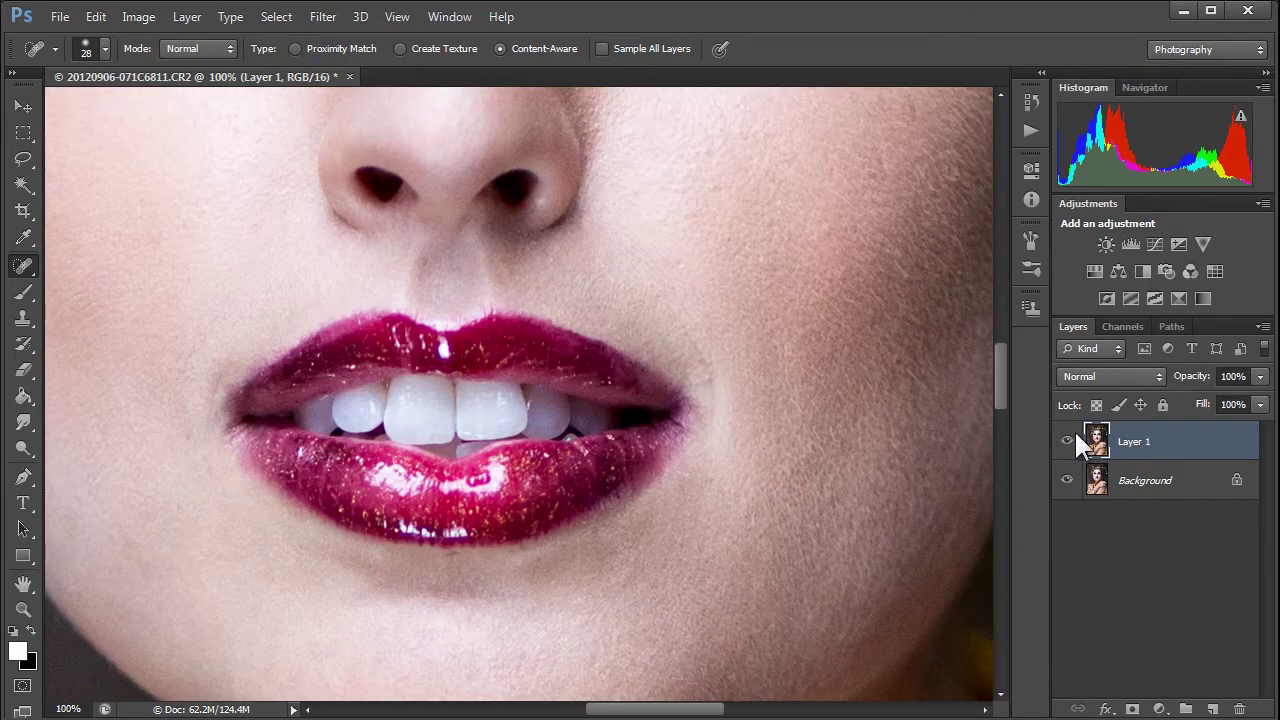
{"action": "right_click", "coordinate": [1127, 485]}
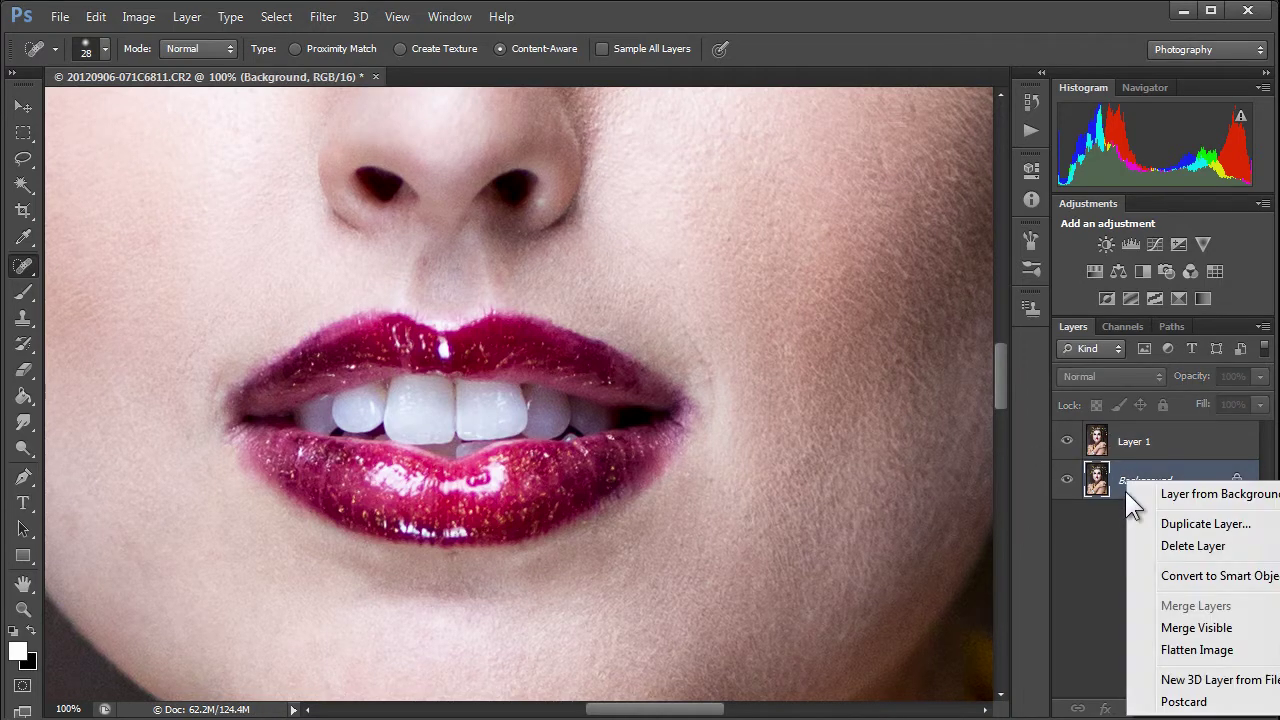
{"action": "left_click", "coordinate": [1196, 650]}
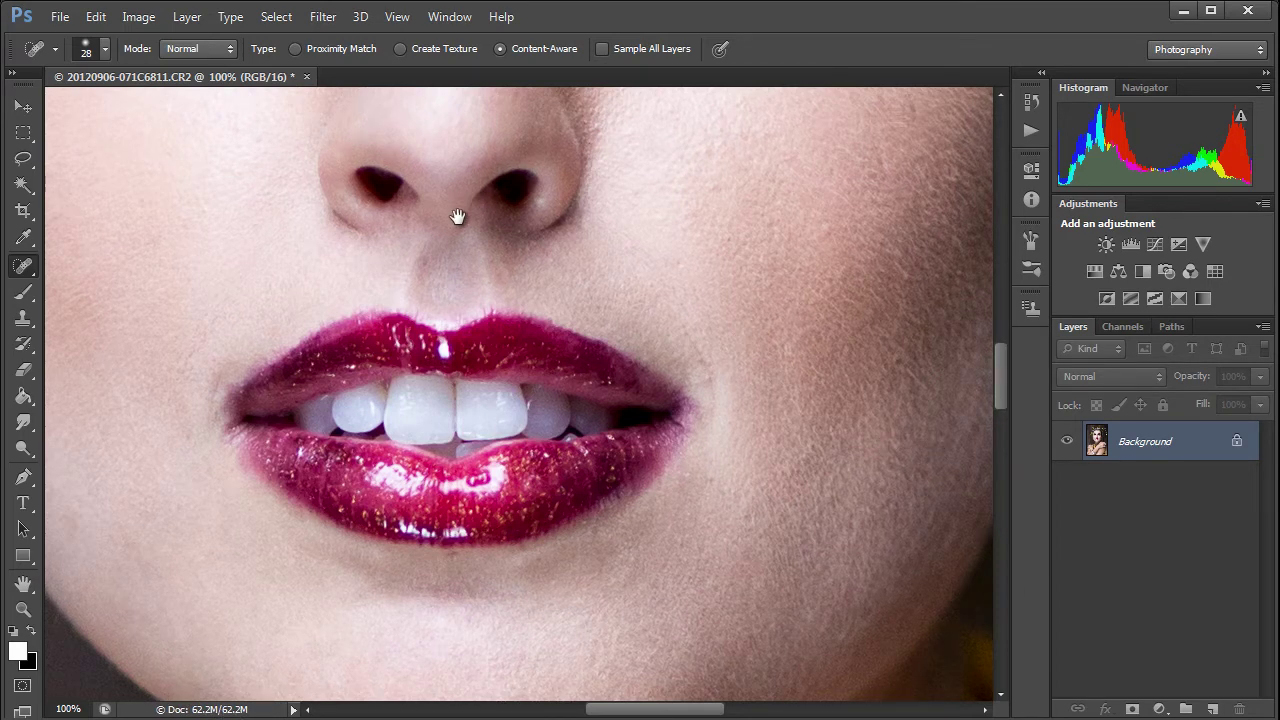
Heal the small bumps and faint spots remaining across the forehead with the 28 px Spot Healing Brush
{"action": "left_click_drag", "start_coordinate": [457, 217], "coordinate": [511, 254]}
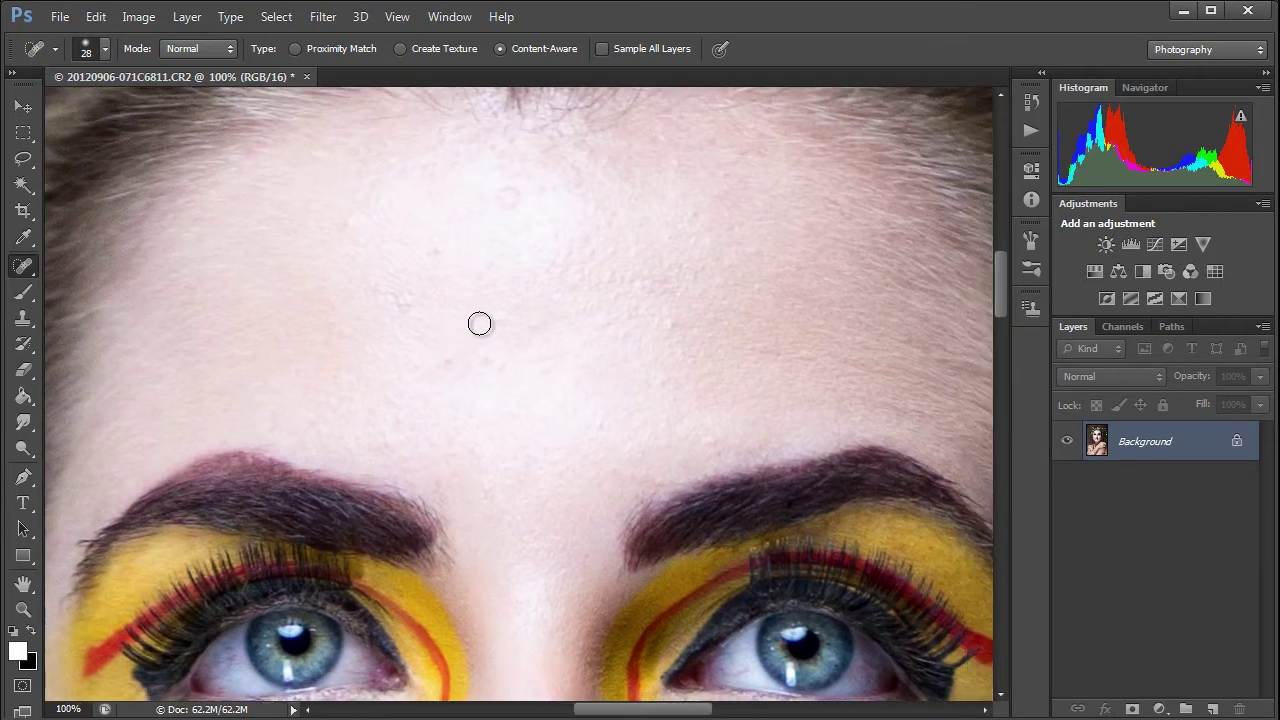
{"action": "left_click", "coordinate": [670, 322]}
{"action": "left_click_drag", "start_coordinate": [394, 294], "coordinate": [414, 322]}
{"action": "left_click", "coordinate": [443, 363]}
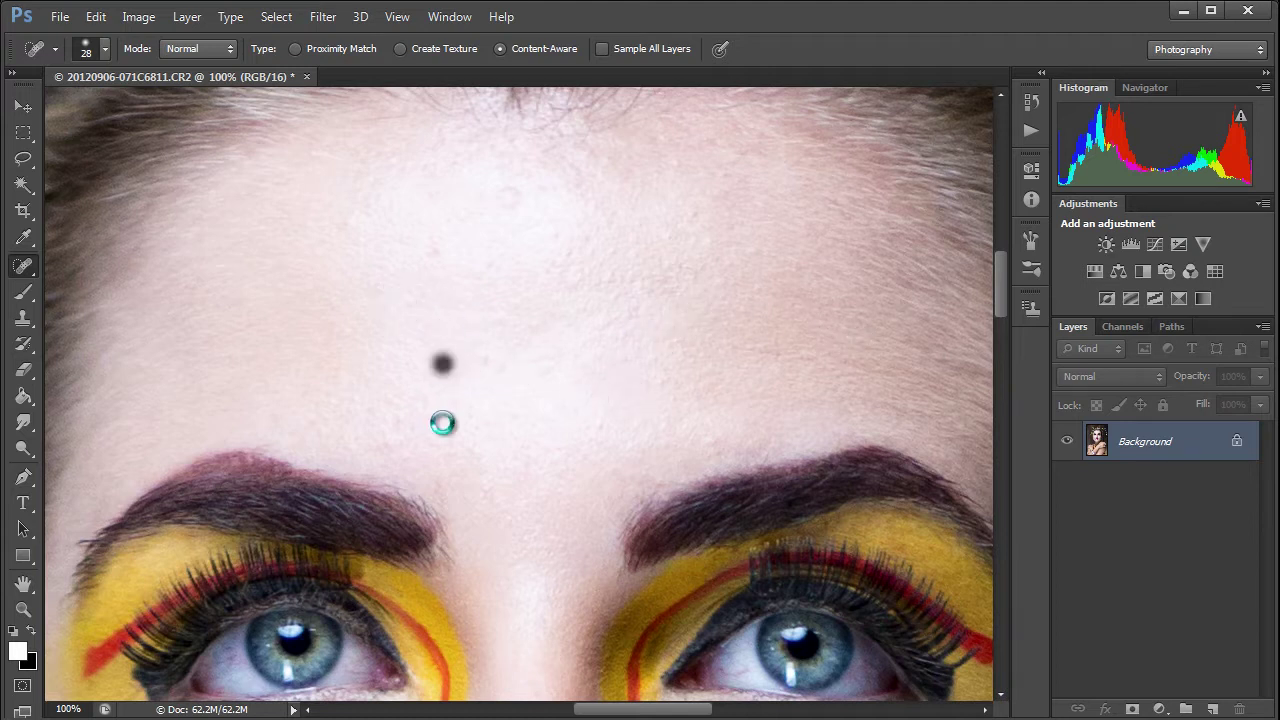
{"action": "left_click_drag", "start_coordinate": [506, 490], "coordinate": [486, 371]}
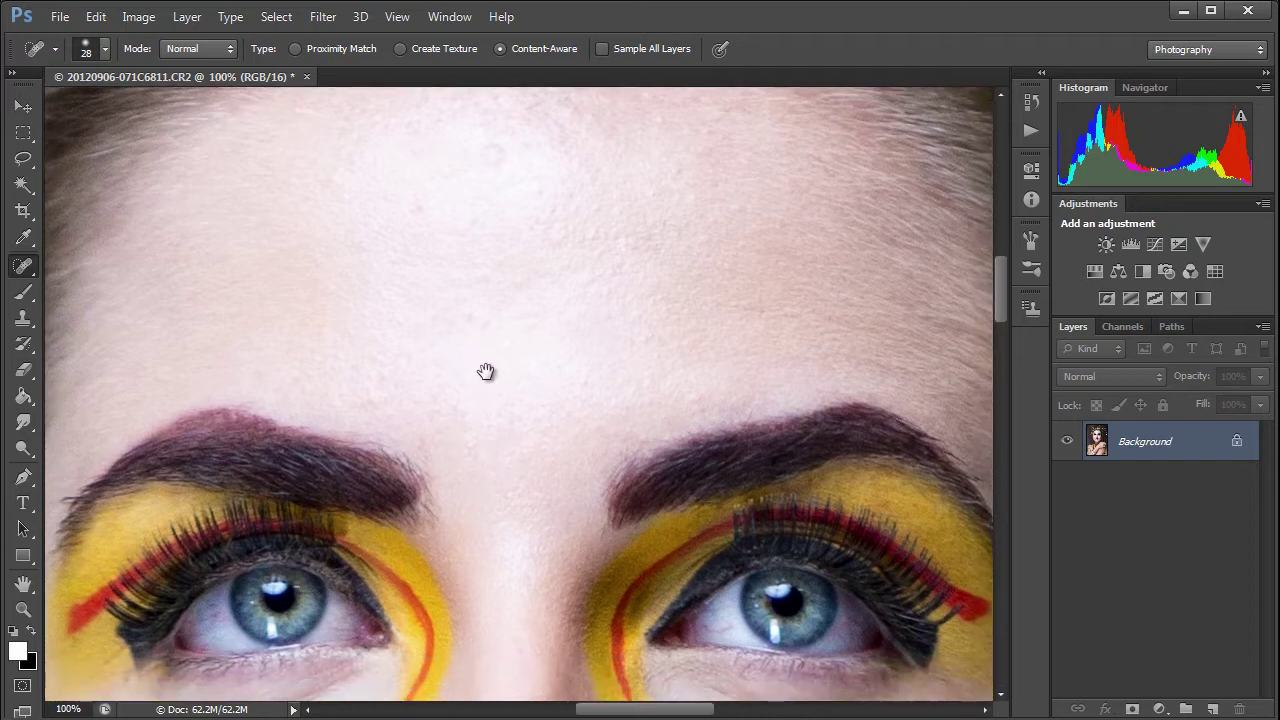
{"action": "scroll", "coordinate": [454, 394], "scroll_direction": "up", "scroll_amount": 3}
{"action": "left_click", "coordinate": [441, 332]}
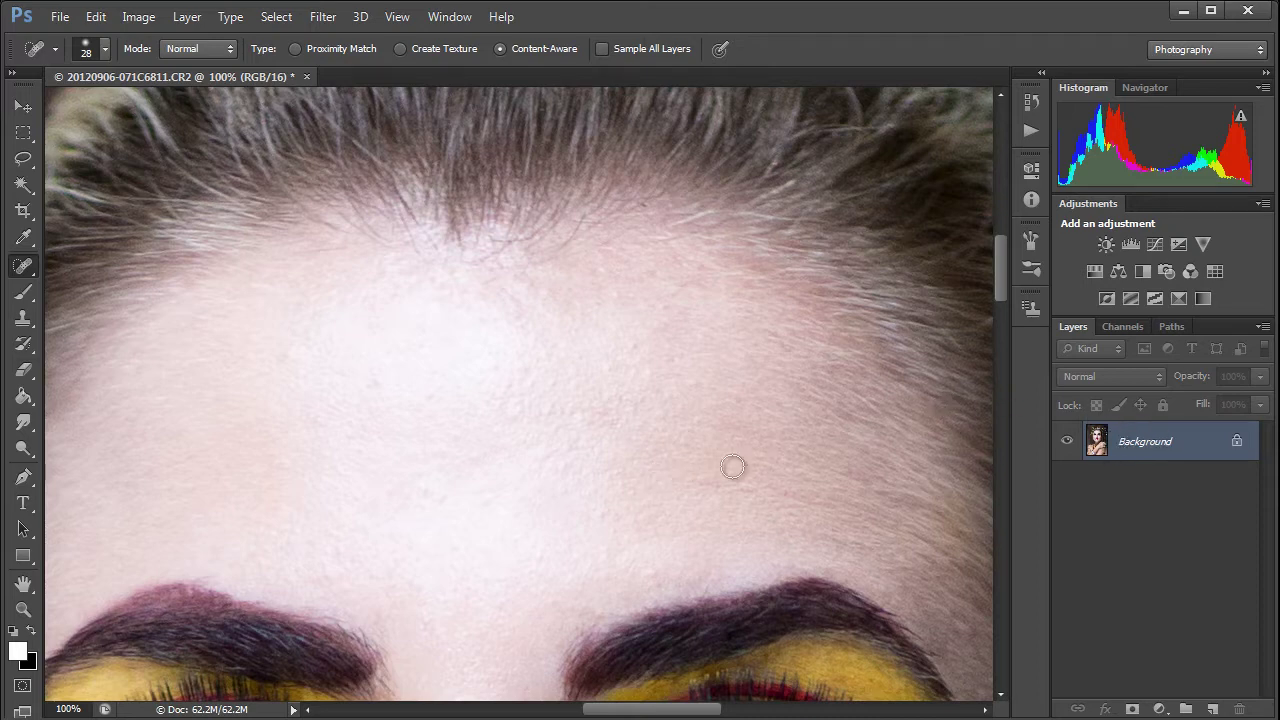
Examine the healed face at 50% and the overall portrait at 25%
{"action": "key", "text": "z"}
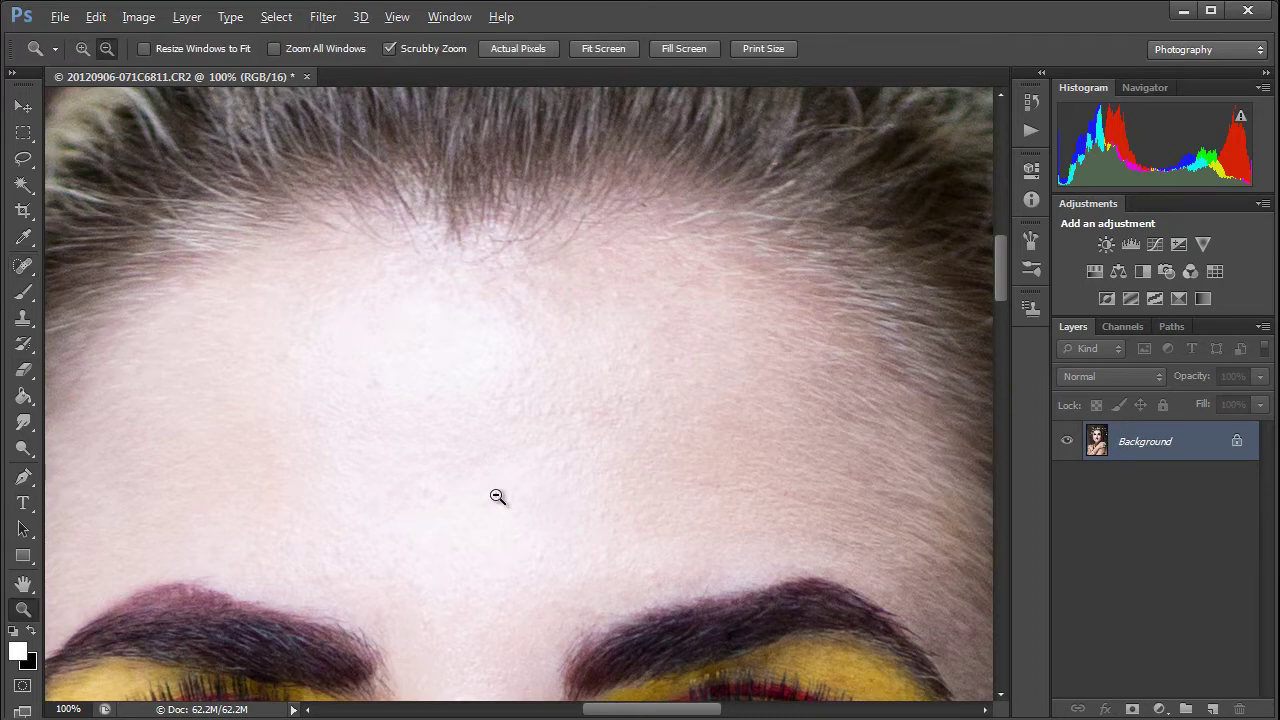
{"action": "left_click", "coordinate": [497, 494], "text": "alt"}
{"action": "left_click", "coordinate": [497, 494], "text": "alt"}
{"action": "mouse_move", "coordinate": [500, 557]}
{"action": "left_mouse_down"}
{"action": "mouse_move", "coordinate": [494, 330]}
{"action": "mouse_move", "coordinate": [494, 440]}
{"action": "left_mouse_up"}
{"action": "key", "text": "j"}
{"action": "left_click_drag", "start_coordinate": [594, 515], "coordinate": [568, 486]}
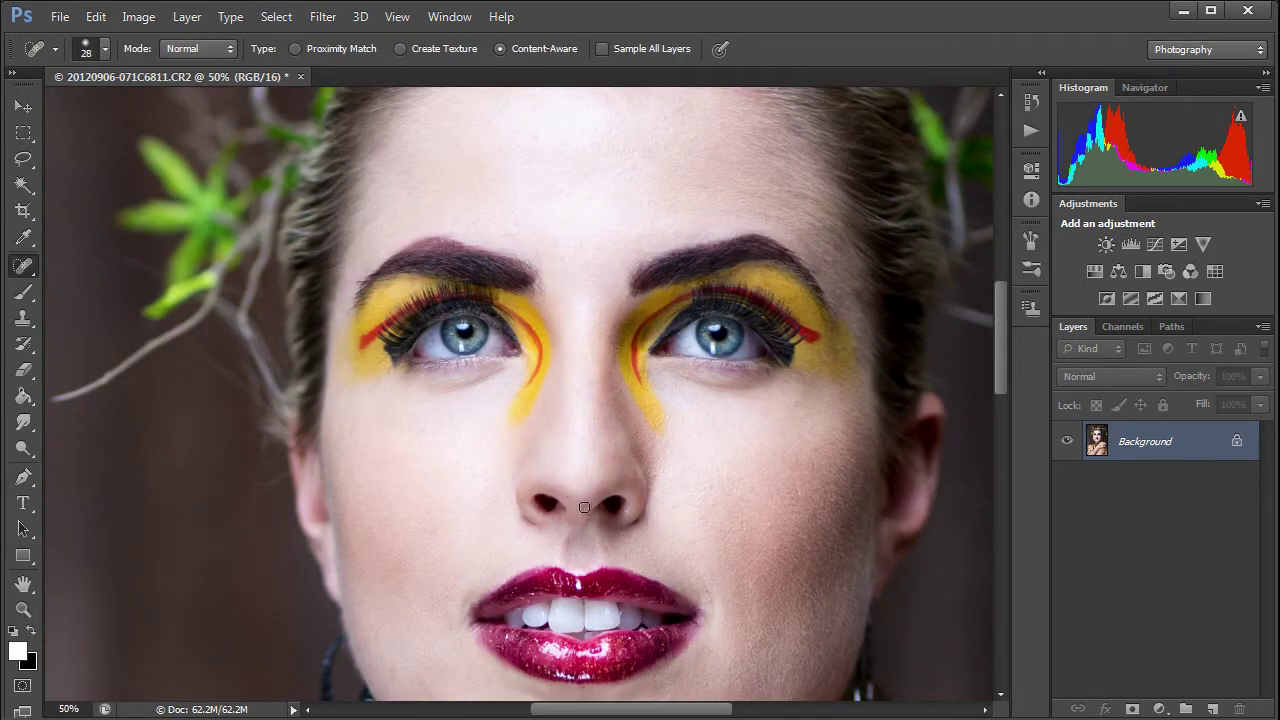
{"action": "scroll", "coordinate": [584, 507], "scroll_direction": "down", "scroll_amount": 5}
{"action": "scroll", "coordinate": [574, 414], "scroll_direction": "right", "scroll_amount": 2}
{"action": "scroll", "coordinate": [560, 383], "scroll_direction": "up", "scroll_amount": 4}
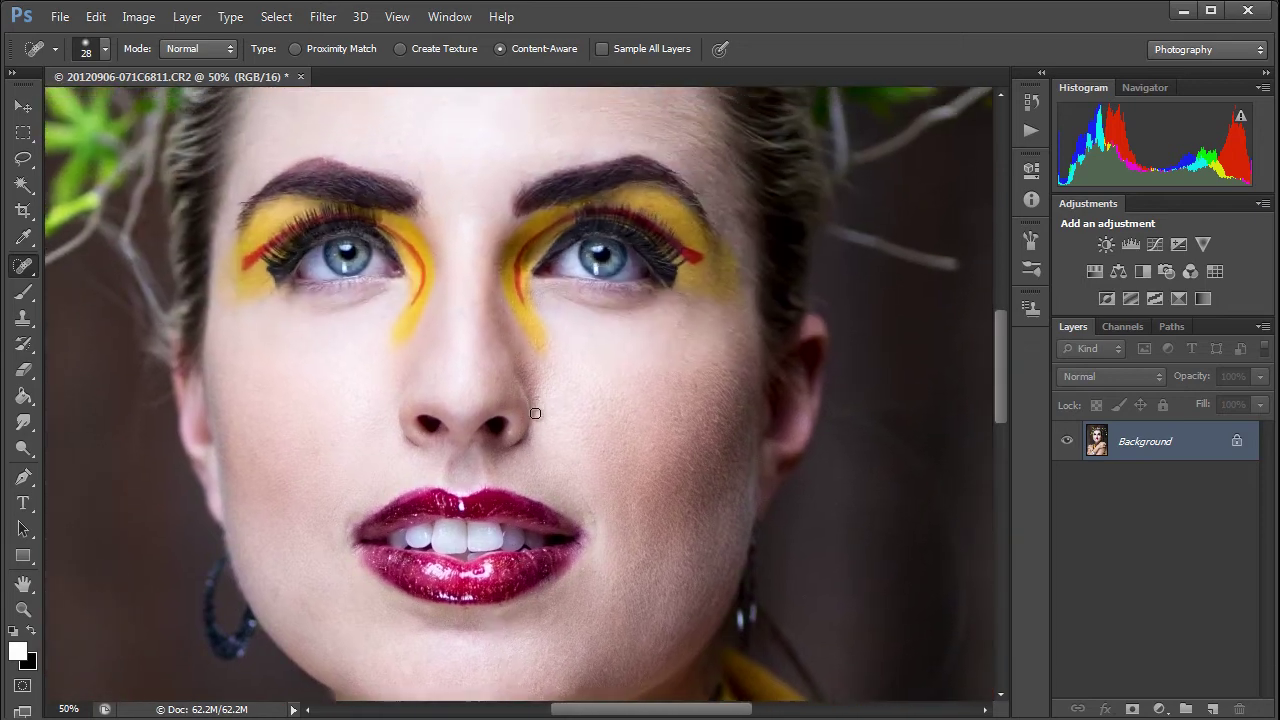
{"action": "scroll", "coordinate": [486, 380], "scroll_direction": "up", "scroll_amount": 4}
{"action": "scroll", "coordinate": [480, 271], "scroll_direction": "down", "scroll_amount": 4}
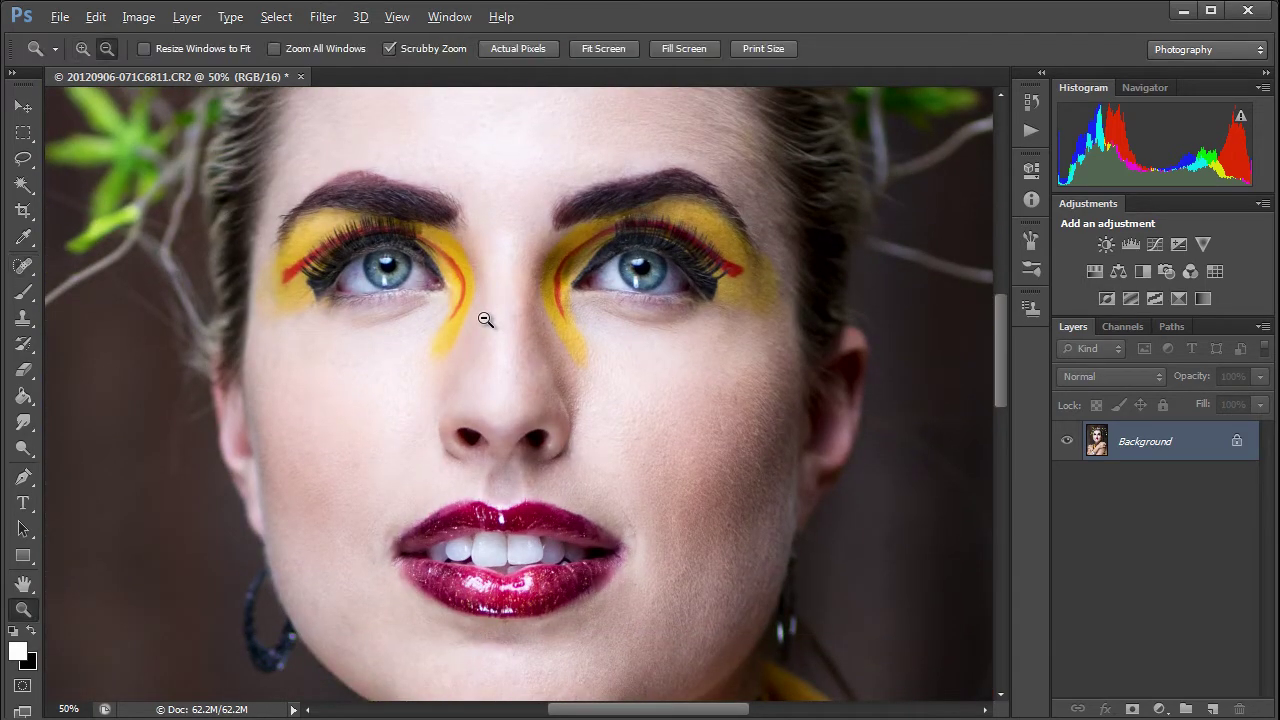
{"action": "left_click", "coordinate": [485, 319], "text": "alt"}
{"action": "left_click", "coordinate": [485, 319], "text": "alt"}
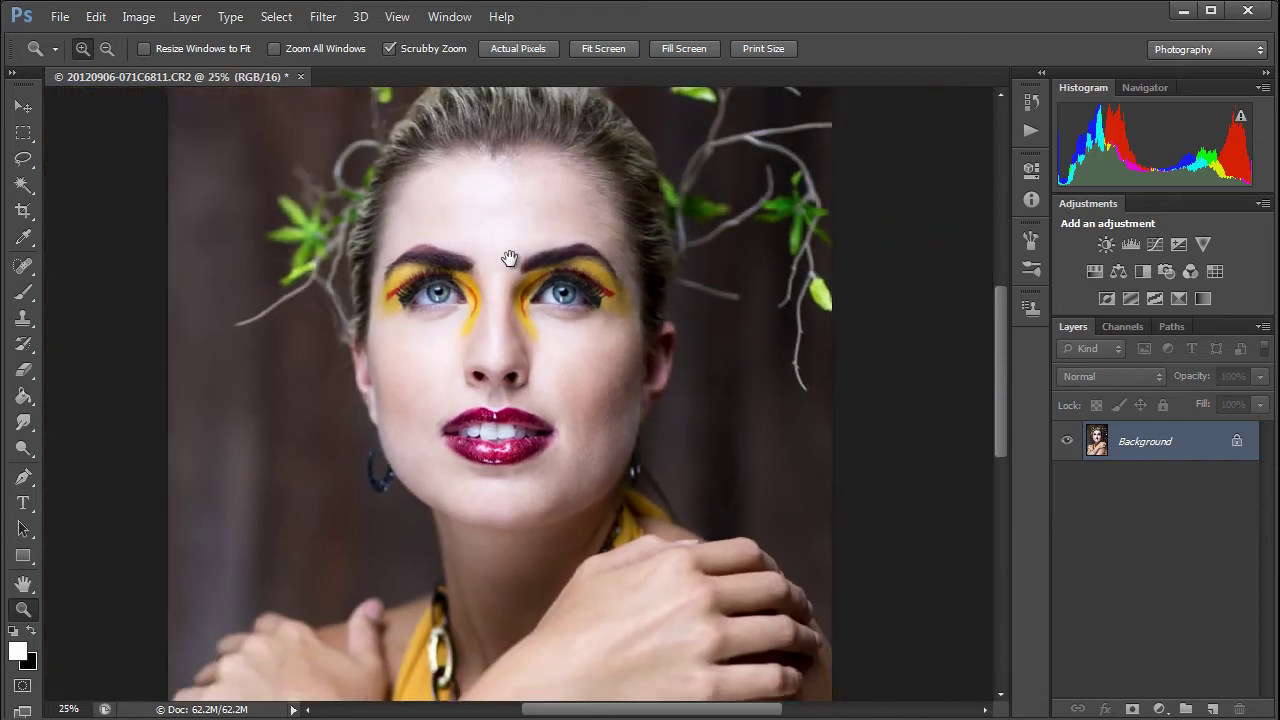
{"action": "mouse_move", "coordinate": [508, 257]}
{"action": "left_mouse_down"}
{"action": "mouse_move", "coordinate": [520, 443]}
{"action": "mouse_move", "coordinate": [511, 247]}
{"action": "mouse_move", "coordinate": [509, 383]}
{"action": "left_mouse_up"}
{"action": "key", "text": "j"}
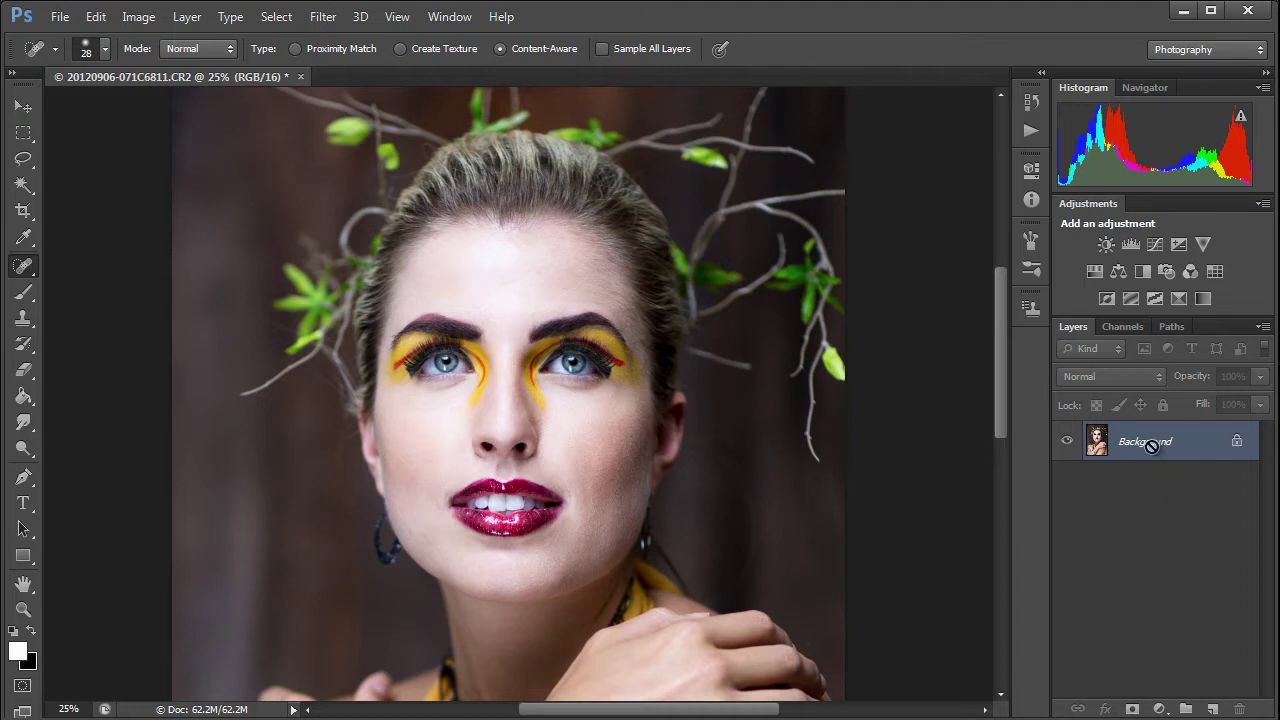
Duplicate the background layer and apply a Gaussian Blur with a radius of about 2.9 pixels to the copy
{"action": "key", "text": "ctrl+j"}
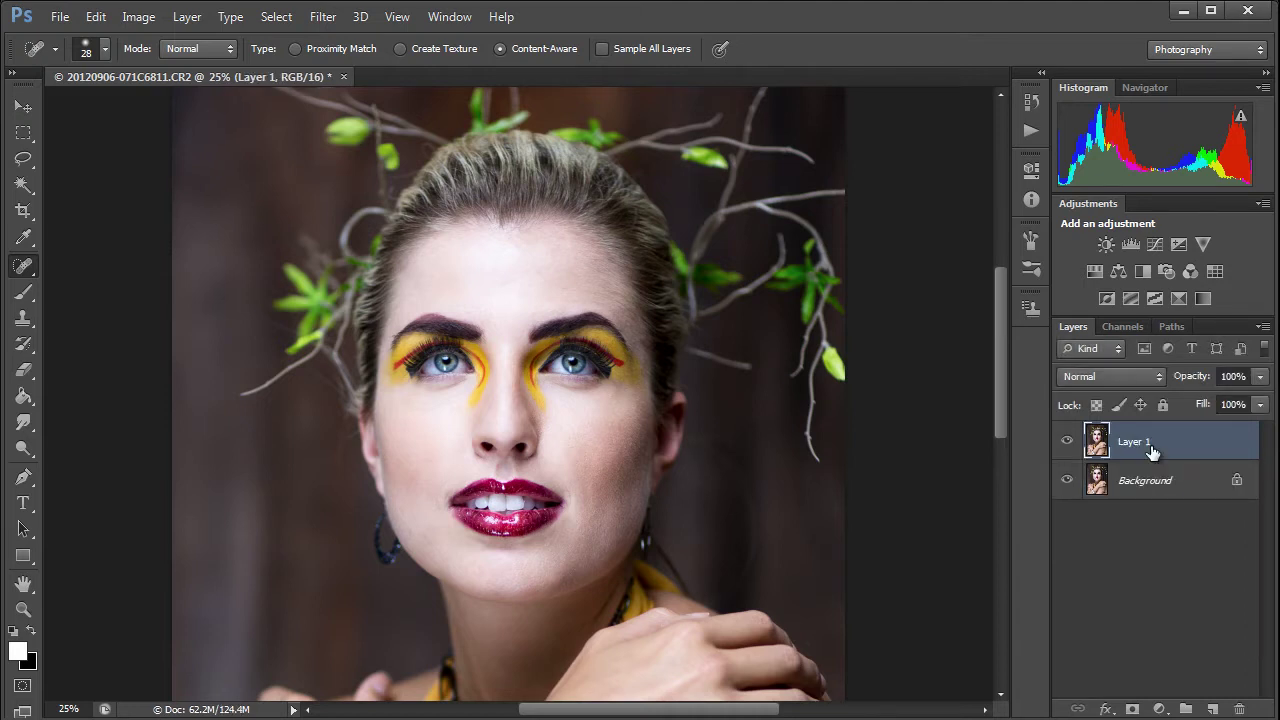
{"action": "left_click", "coordinate": [322, 17]}
{"action": "mouse_move", "coordinate": [530, 222]}
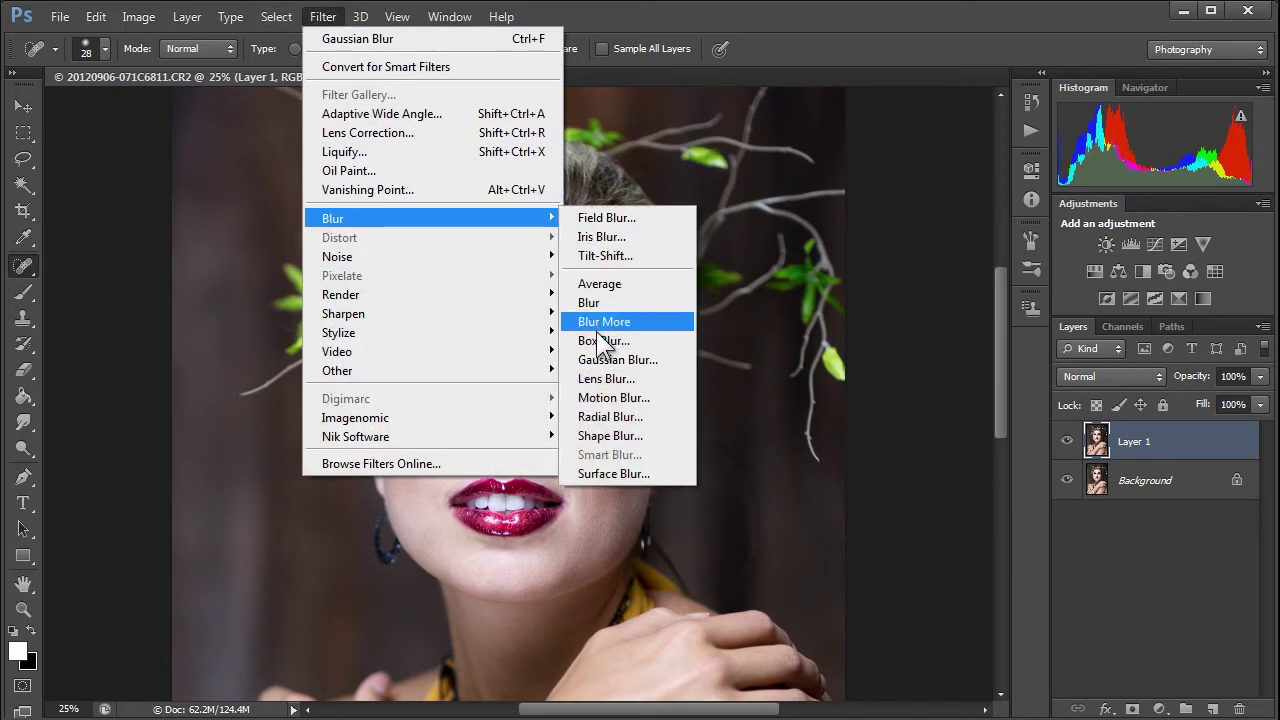
{"action": "left_click", "coordinate": [597, 359]}
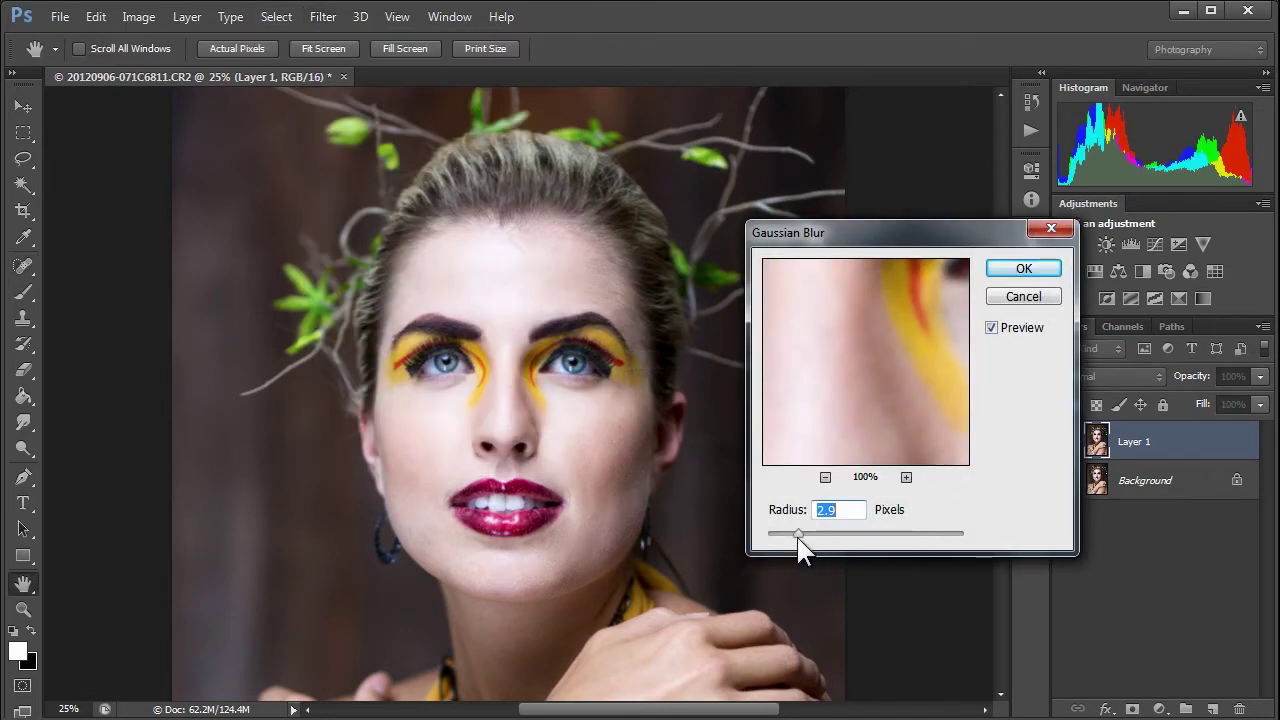
{"action": "left_click_drag", "start_coordinate": [798, 535], "coordinate": [799, 534]}
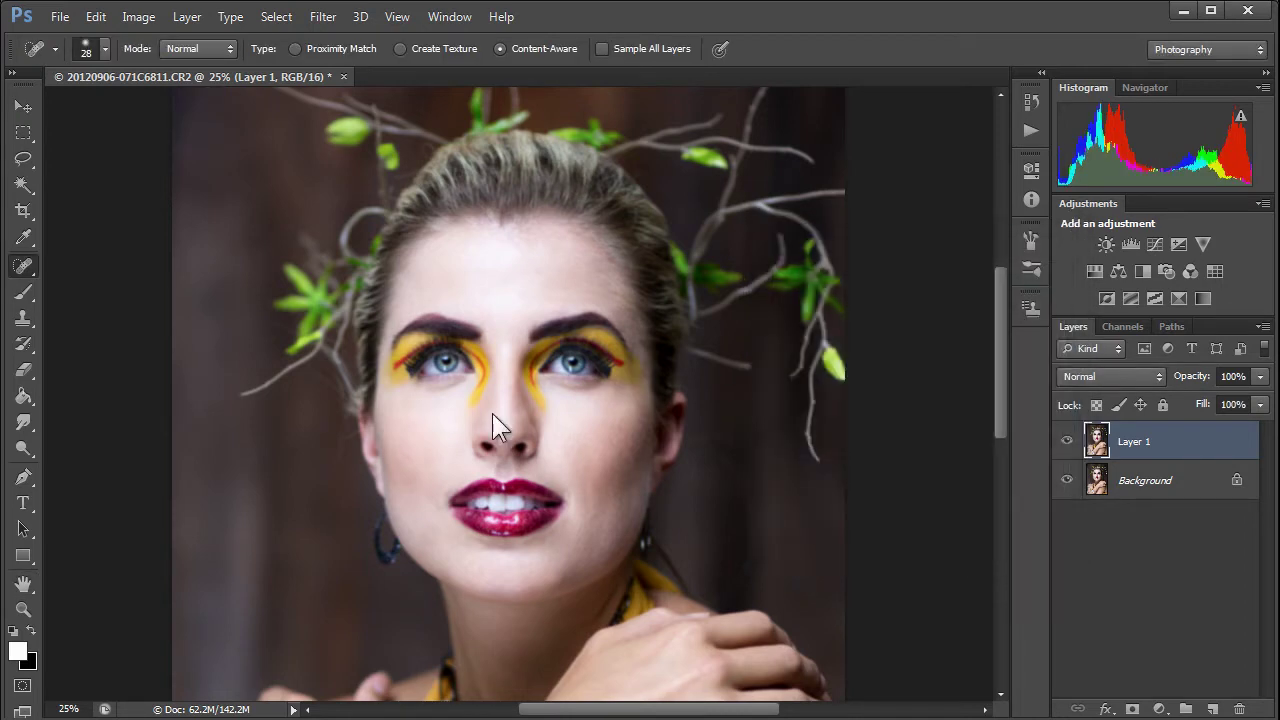
Examine the blurred skin around the eyes, nose, cheeks and mouth at 100%
{"action": "key", "text": "z"}
{"action": "left_click_drag", "start_coordinate": [520, 407], "coordinate": [522, 402]}
{"action": "key", "text": "j"}
{"action": "scroll", "coordinate": [311, 460], "scroll_direction": "right", "scroll_amount": 3}
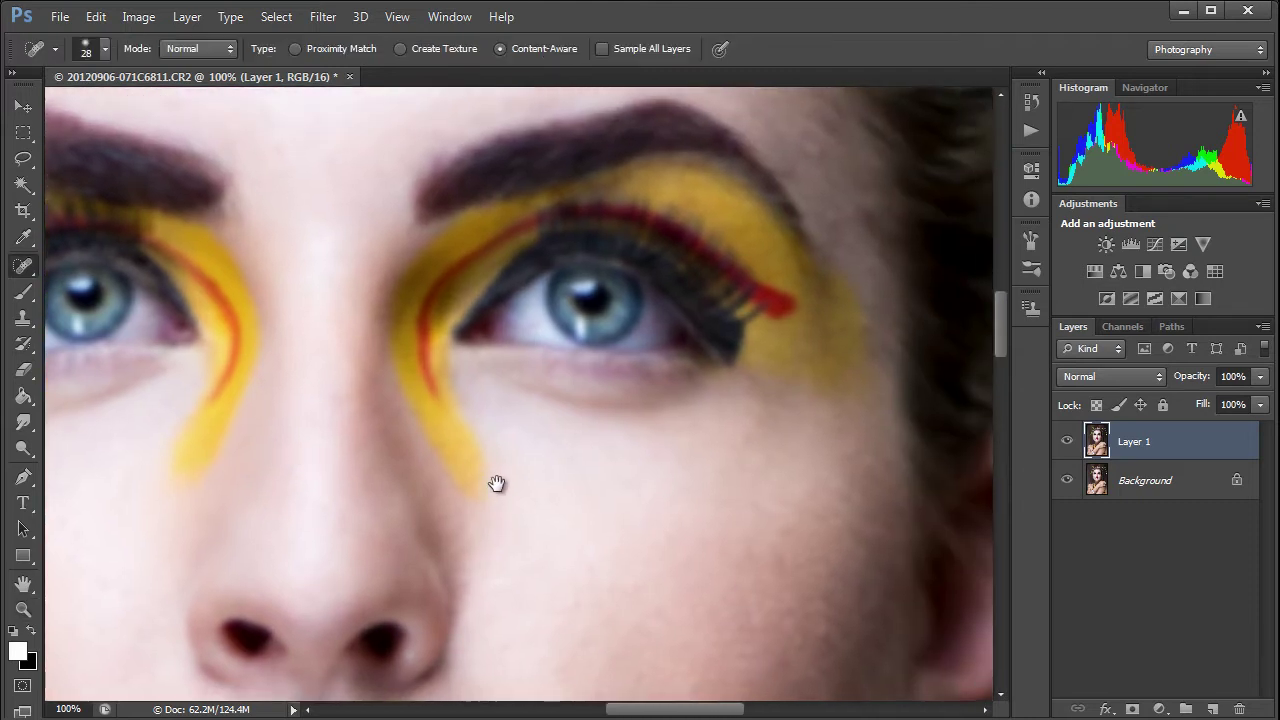
{"action": "scroll", "coordinate": [494, 483], "scroll_direction": "down", "scroll_amount": 5}
{"action": "scroll", "coordinate": [646, 451], "scroll_direction": "up", "scroll_amount": 4}
{"action": "scroll", "coordinate": [646, 451], "scroll_direction": "left", "scroll_amount": 2}
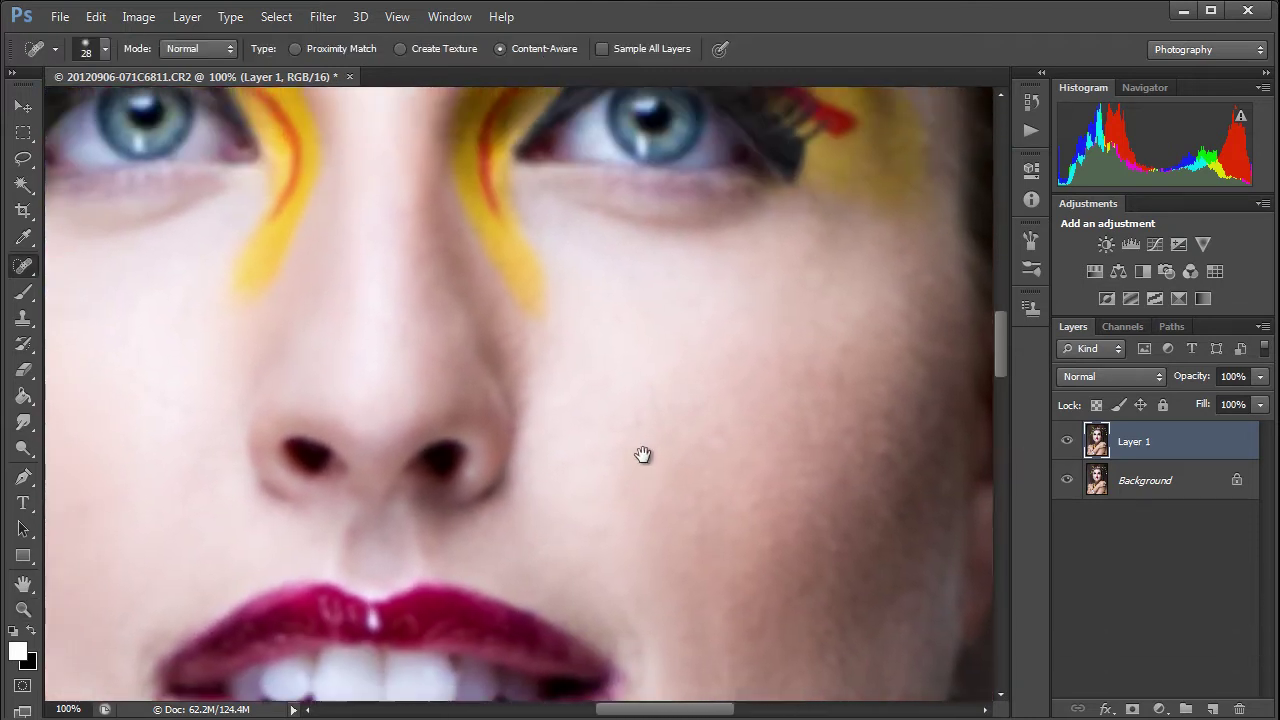
{"action": "scroll", "coordinate": [493, 373], "scroll_direction": "up", "scroll_amount": 2}
{"action": "scroll", "coordinate": [543, 339], "scroll_direction": "left", "scroll_amount": 2}
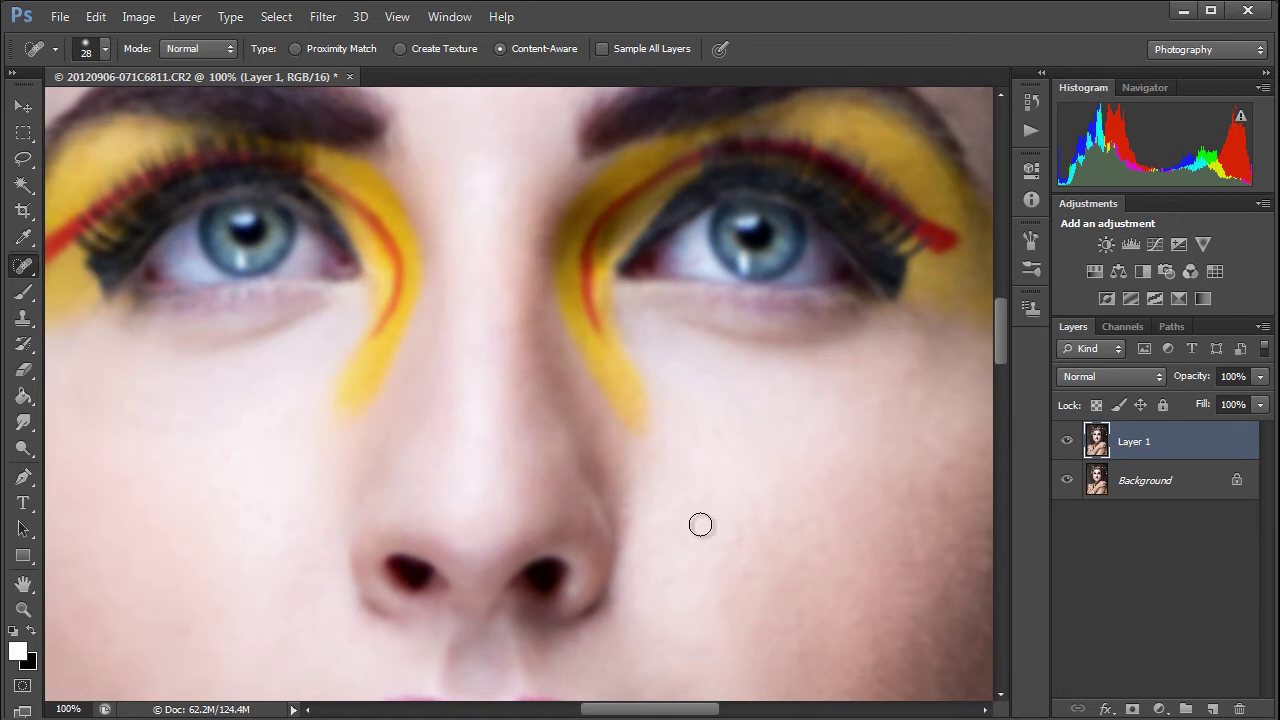
Lower the blurred layer's opacity to 61% and its fill to 62%
{"action": "left_click", "coordinate": [1260, 377]}
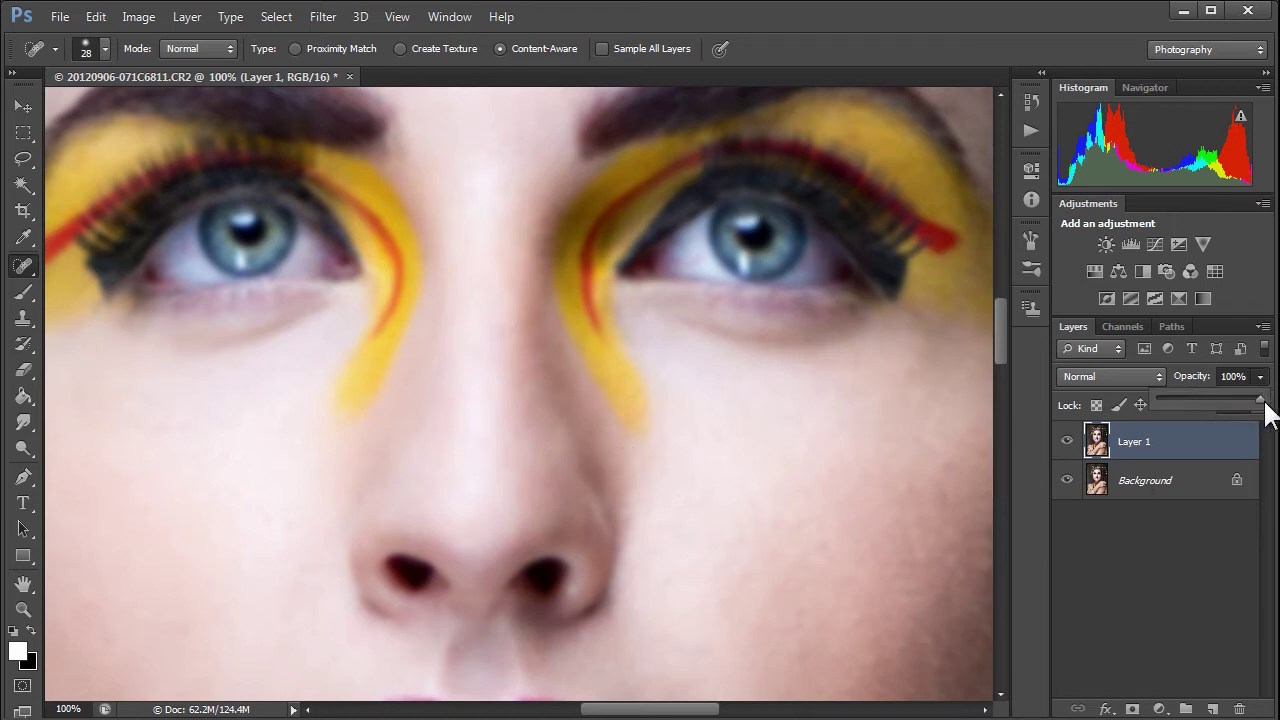
{"action": "left_click_drag", "start_coordinate": [1260, 408], "coordinate": [1216, 395]}
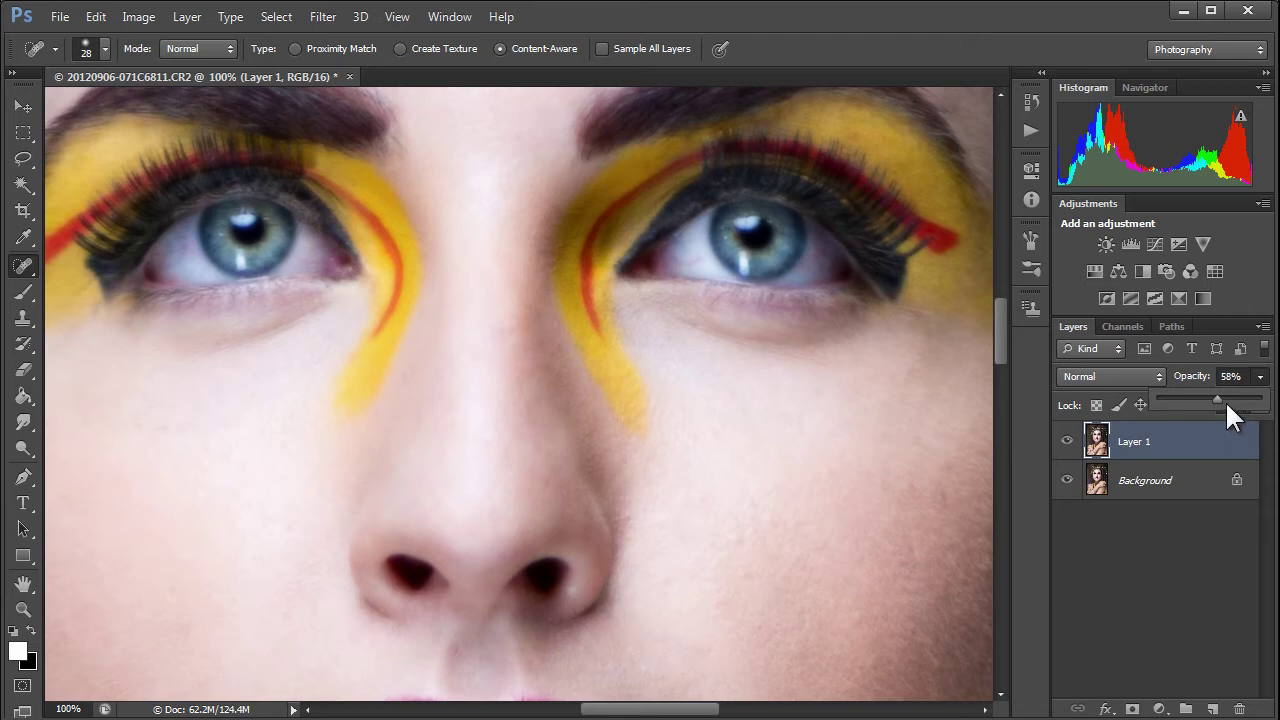
{"action": "left_click_drag", "start_coordinate": [1222, 398], "coordinate": [1219, 395]}
{"action": "left_click", "coordinate": [1259, 378]}
{"action": "left_click", "coordinate": [1260, 404]}
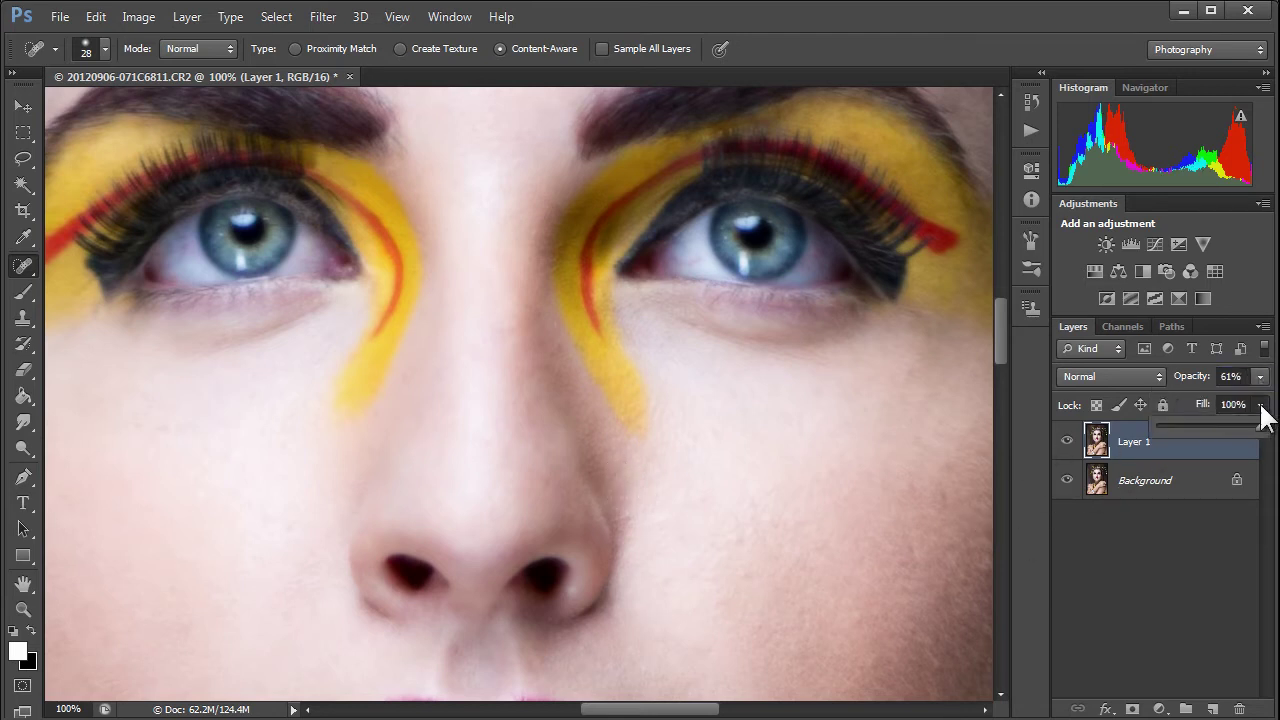
{"action": "left_click_drag", "start_coordinate": [1260, 424], "coordinate": [1237, 424]}
Compare the cheek with and without the blurred layer, and set that layer's opacity to 63% and fill to 67%
{"action": "left_click_drag", "start_coordinate": [857, 560], "coordinate": [674, 426]}
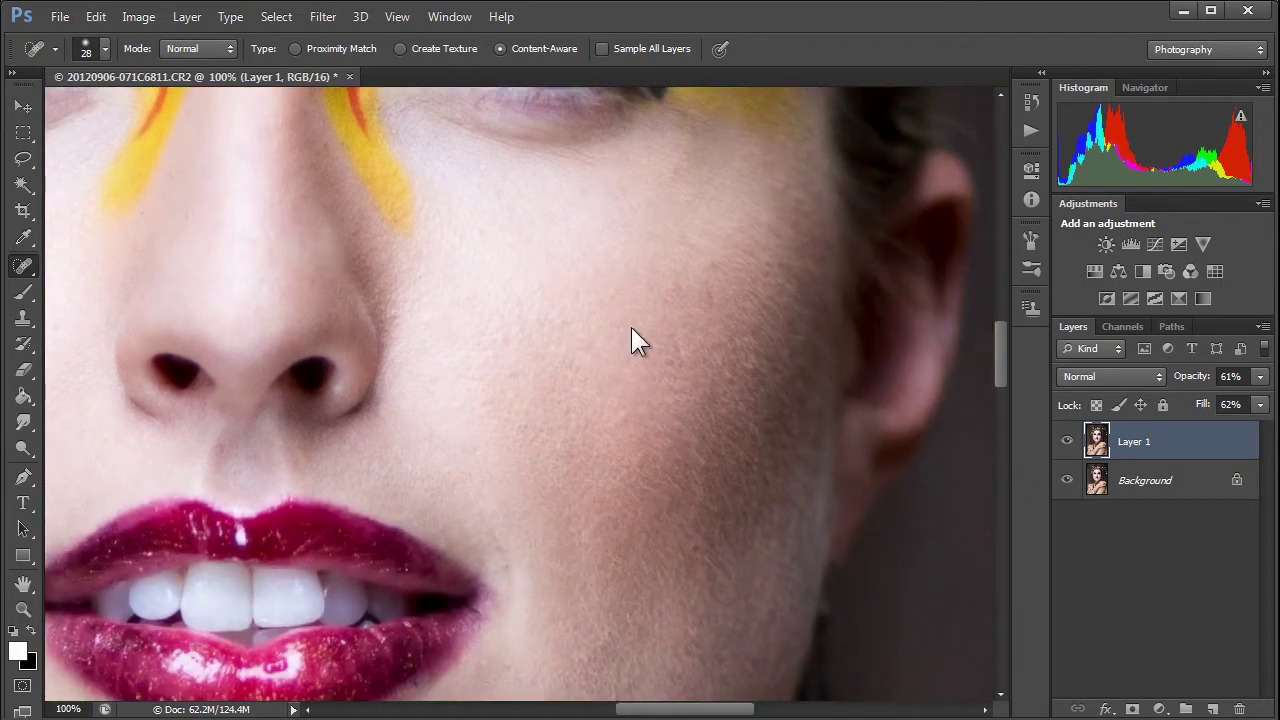
{"action": "left_click", "coordinate": [1067, 441]}
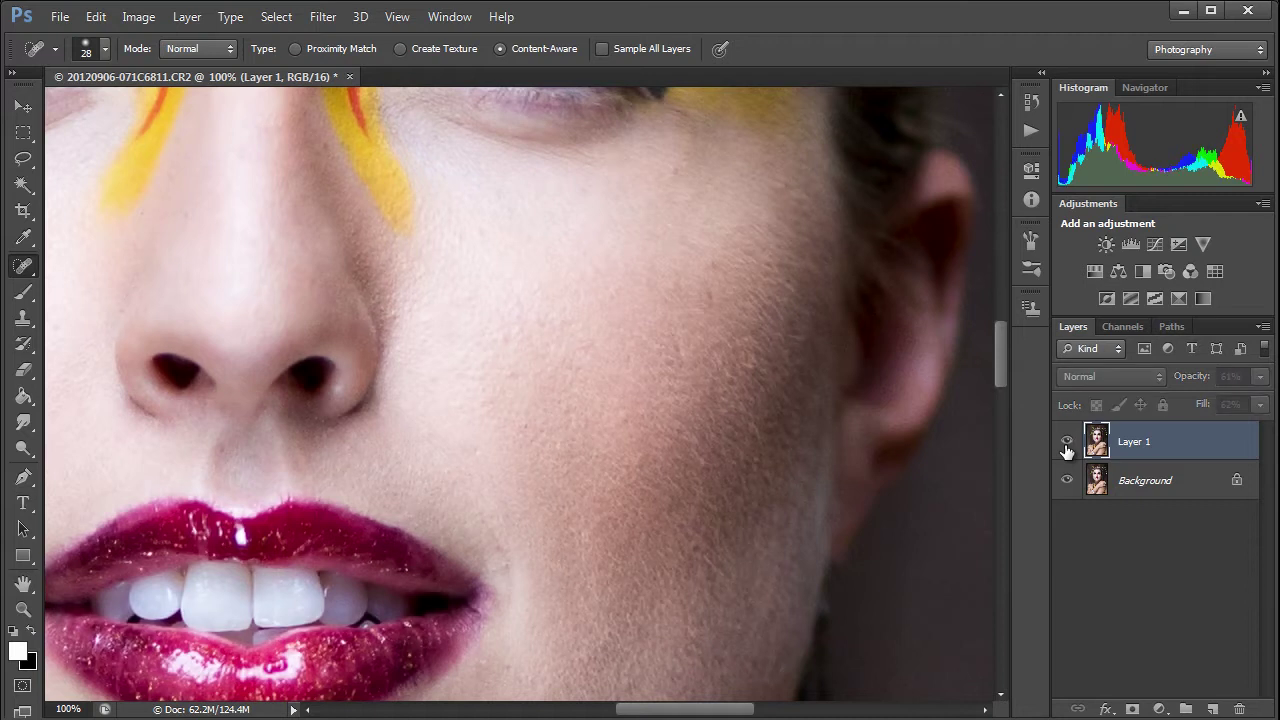
{"action": "left_click", "coordinate": [1067, 441]}
{"action": "left_click", "coordinate": [1260, 405]}
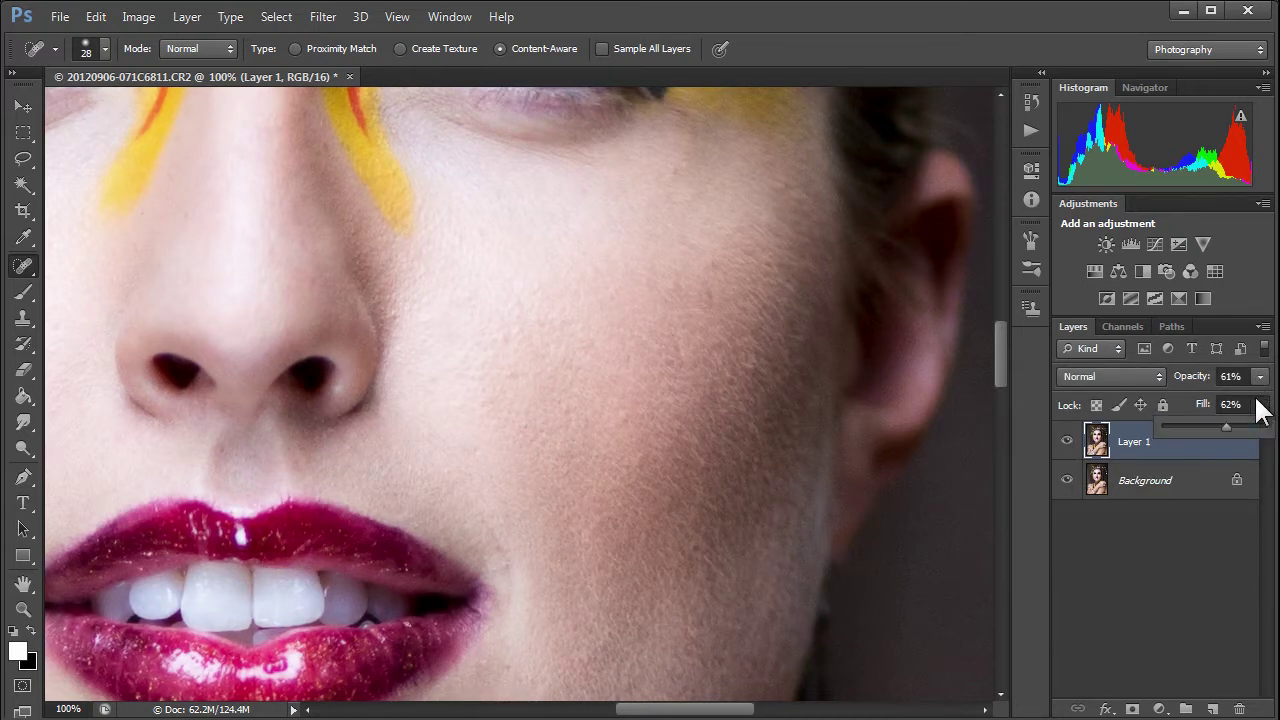
{"action": "left_click", "coordinate": [1260, 376]}
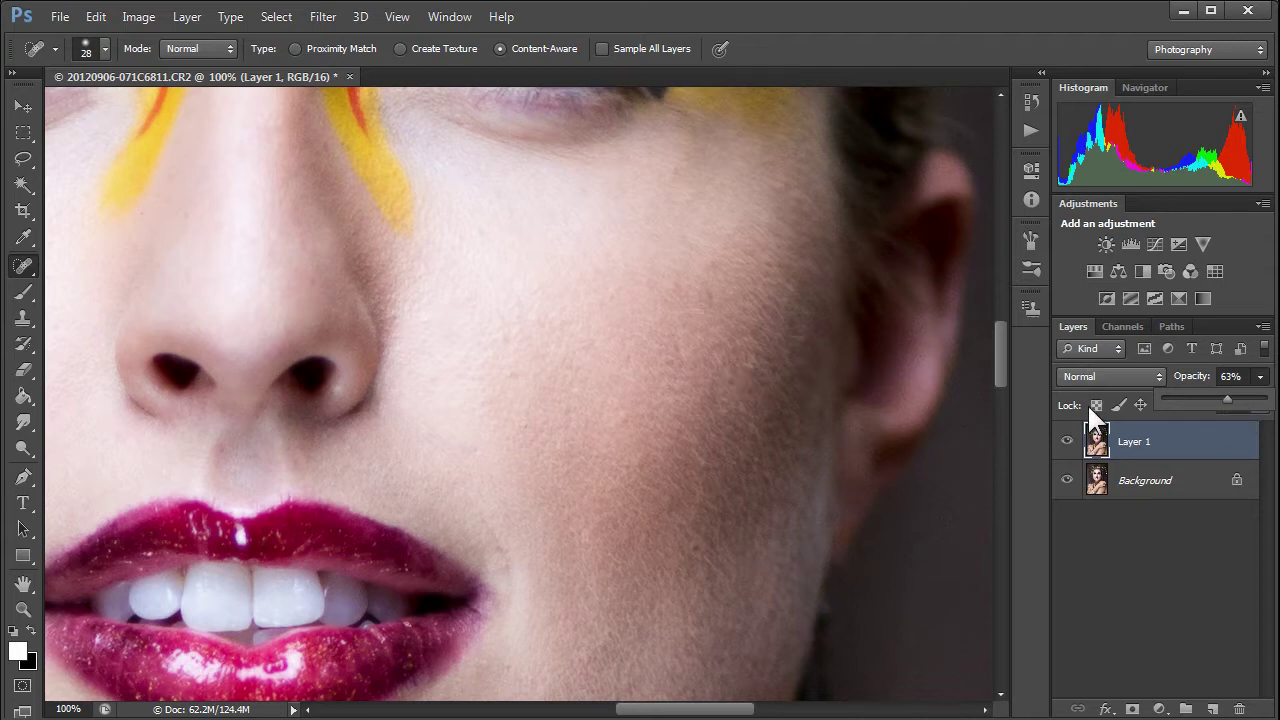
{"action": "left_click", "coordinate": [1066, 443]}
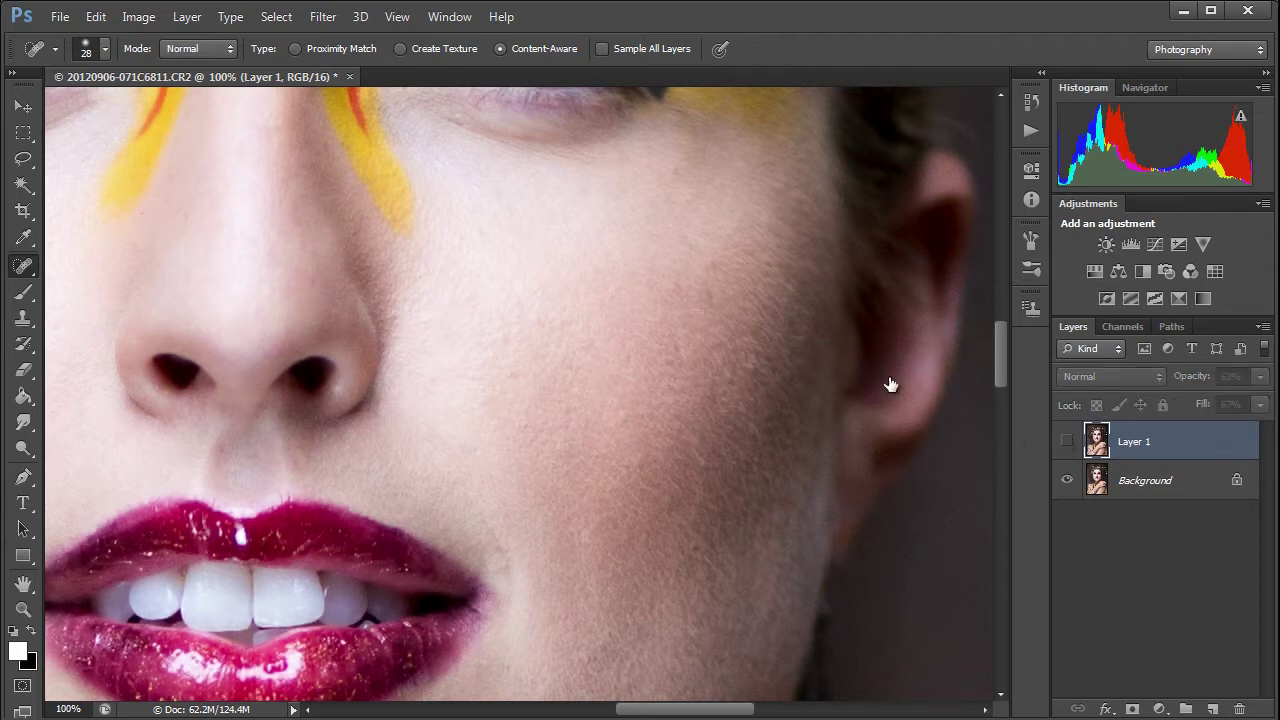
{"action": "left_click", "coordinate": [1067, 443]}
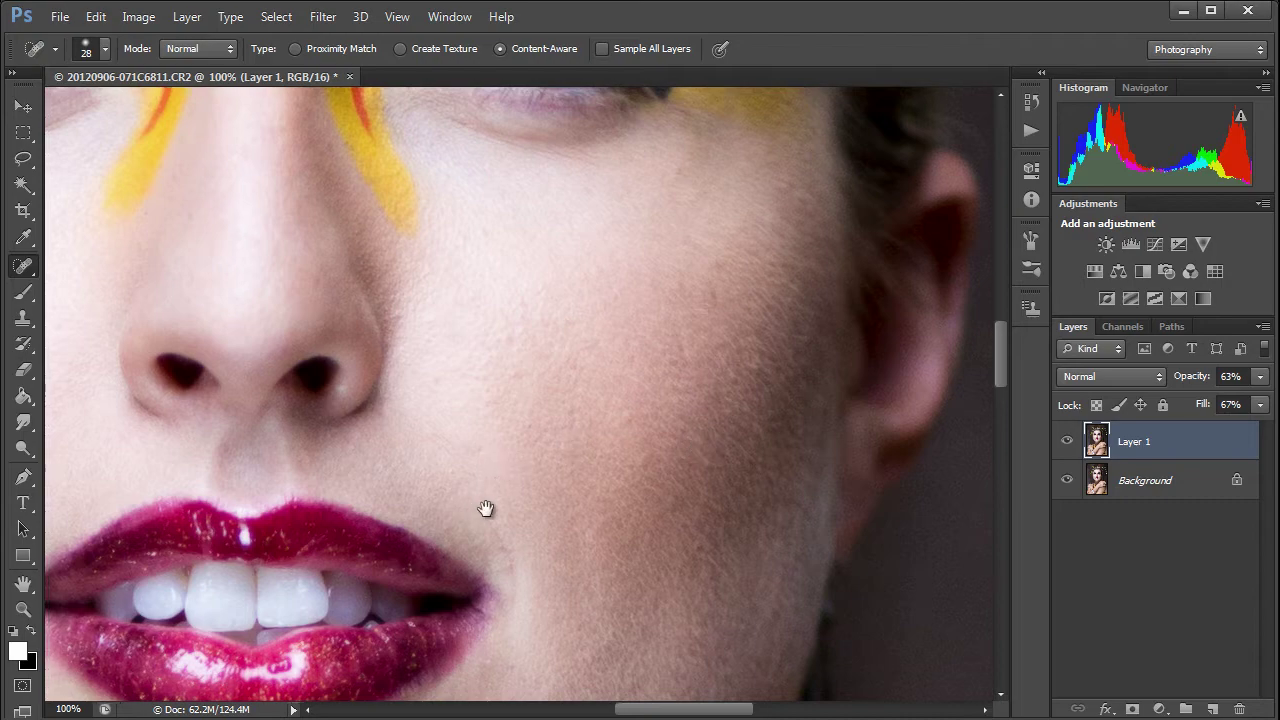
Check the softened eyes and forehead, and add a black layer mask that hides the whole blurred layer
{"action": "left_click_drag", "start_coordinate": [489, 509], "coordinate": [605, 557]}
{"action": "scroll", "coordinate": [605, 557], "scroll_direction": "up", "scroll_amount": 10}
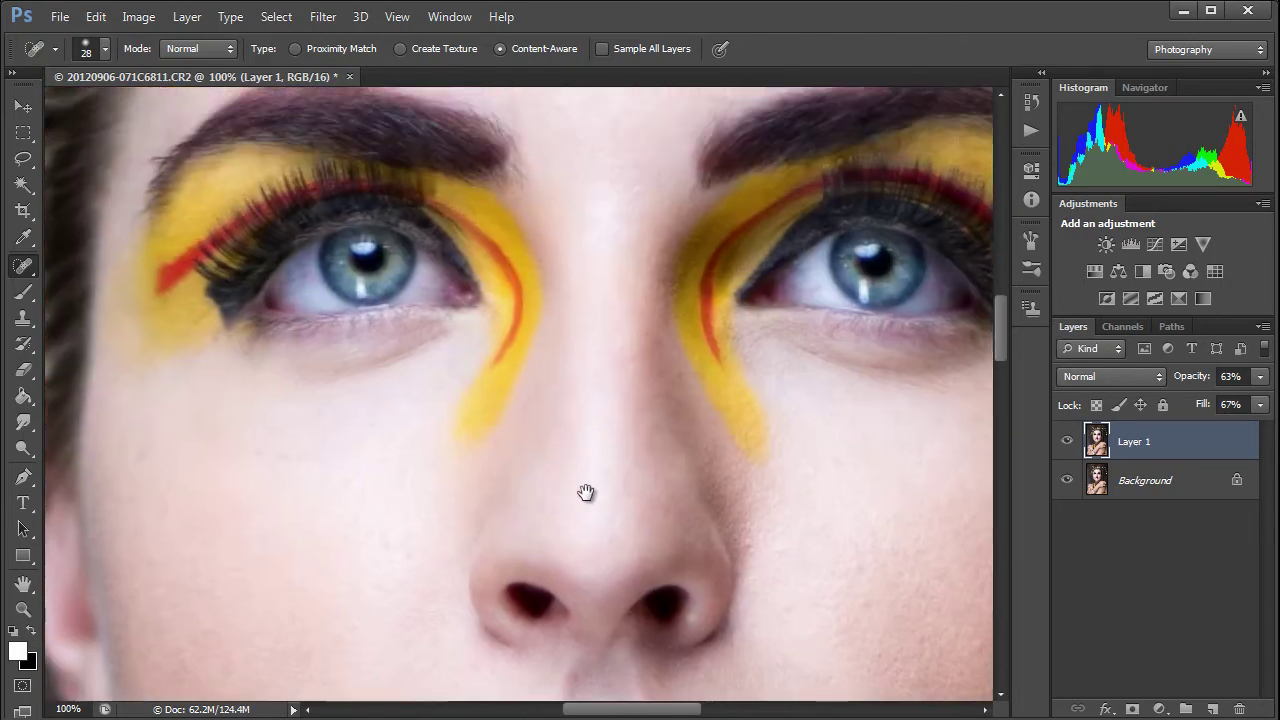
{"action": "scroll", "coordinate": [457, 374], "scroll_direction": "up", "scroll_amount": 10}
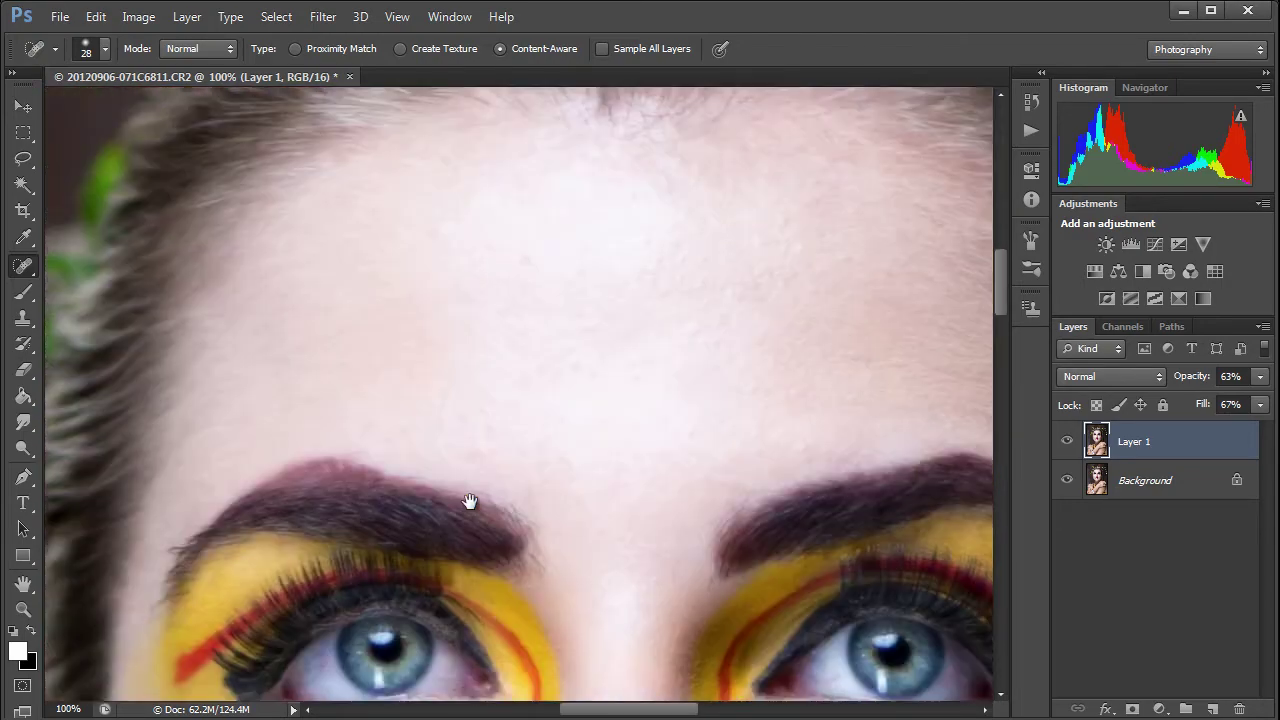
{"action": "scroll", "coordinate": [427, 390], "scroll_direction": "down", "scroll_amount": 8}
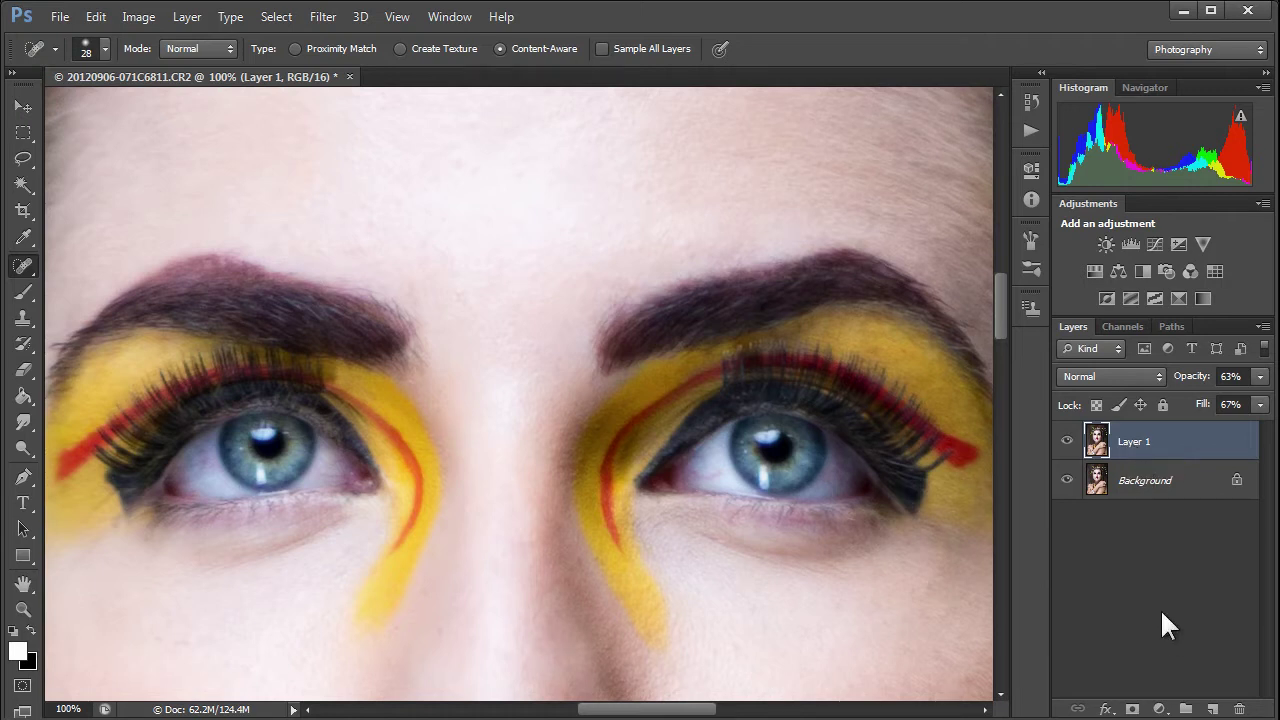
{"action": "left_click", "coordinate": [1132, 709], "text": "alt"}
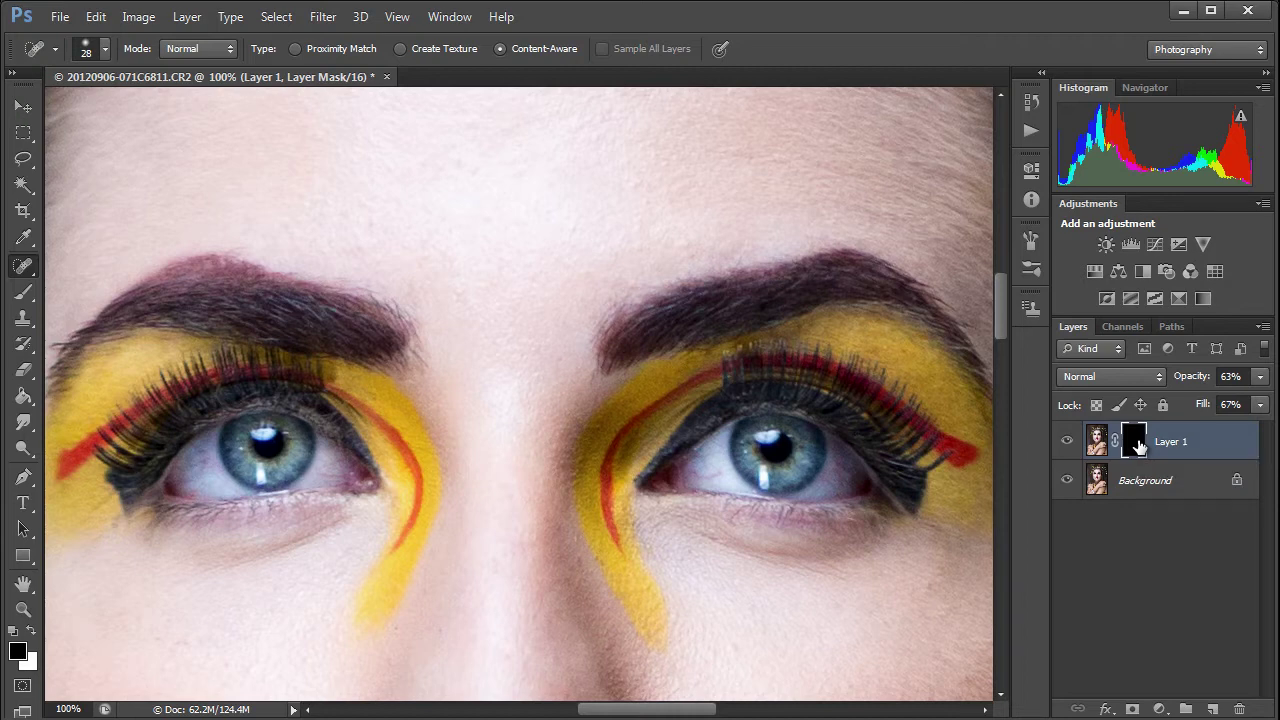
Invert the layer mask to white and paint black over both eyes and eyebrows with a 90 px brush
{"action": "key", "text": "ctrl+i"}
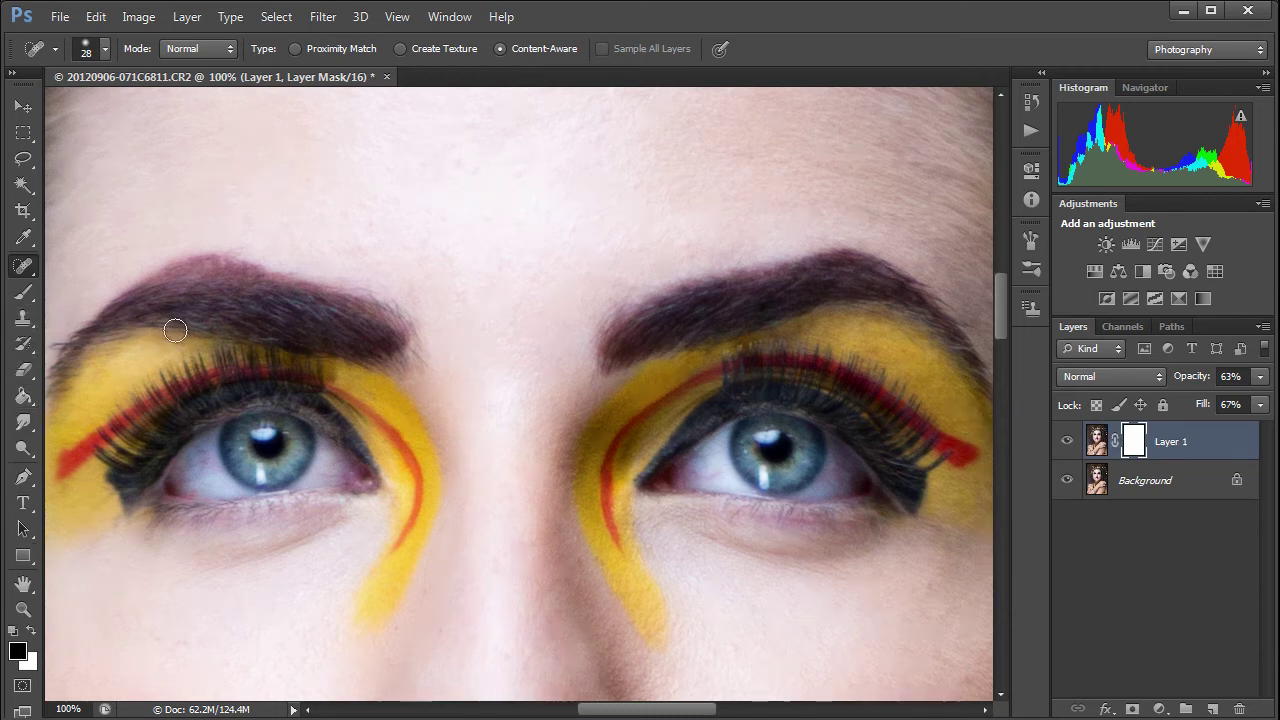
{"action": "left_click", "coordinate": [15, 288]}
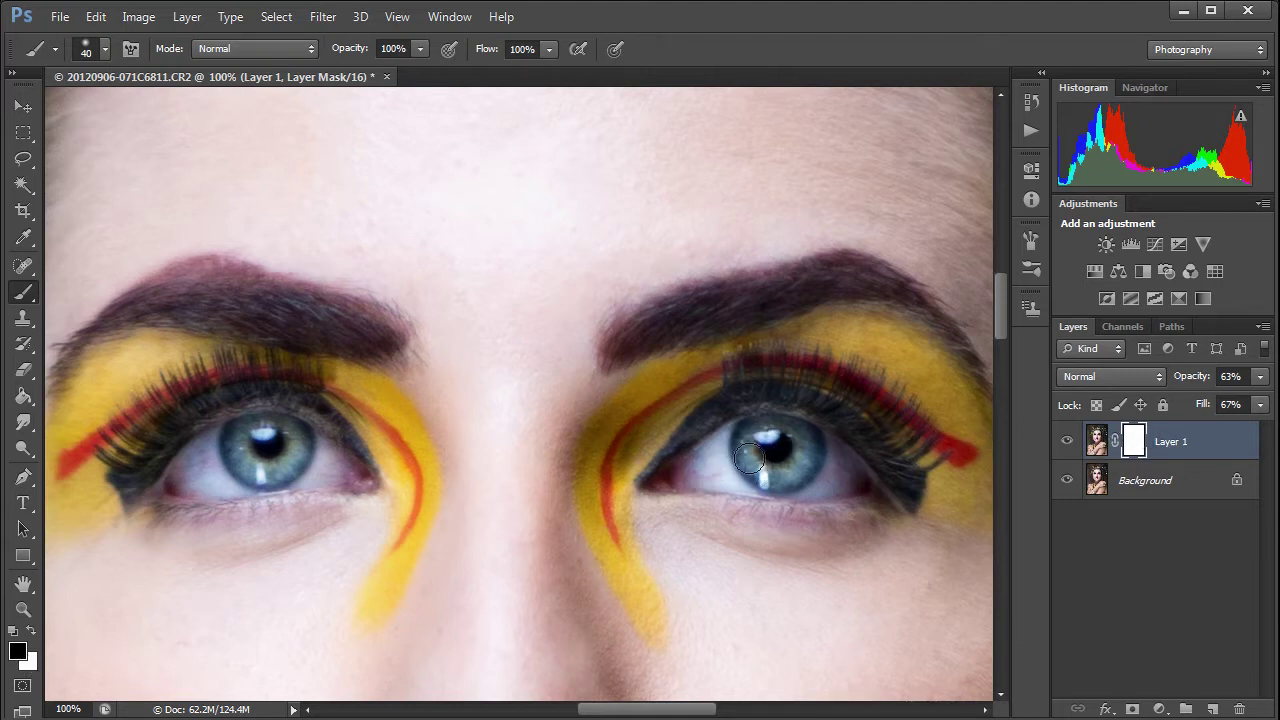
{"action": "mouse_move", "coordinate": [748, 451]}
{"action": "left_mouse_down"}
{"action": "mouse_move", "coordinate": [777, 466]}
{"action": "mouse_move", "coordinate": [760, 455]}
{"action": "left_mouse_up"}
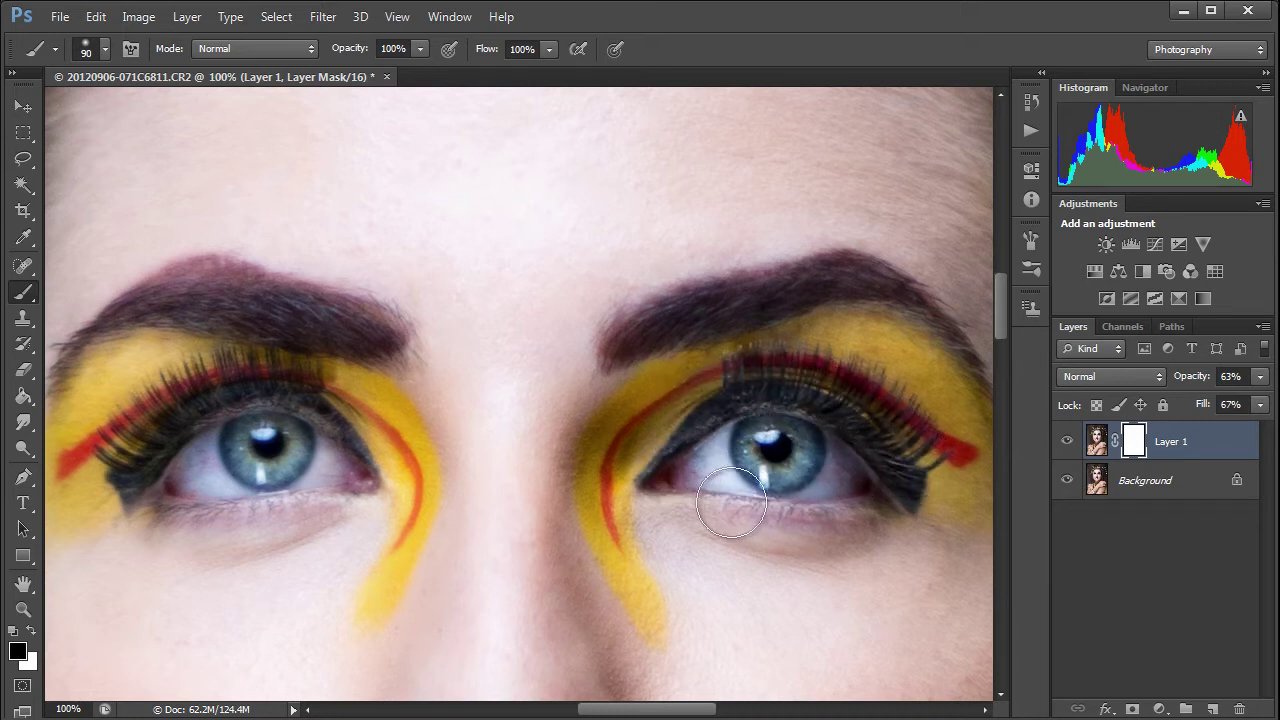
{"action": "left_click_drag", "start_coordinate": [671, 323], "coordinate": [772, 294]}
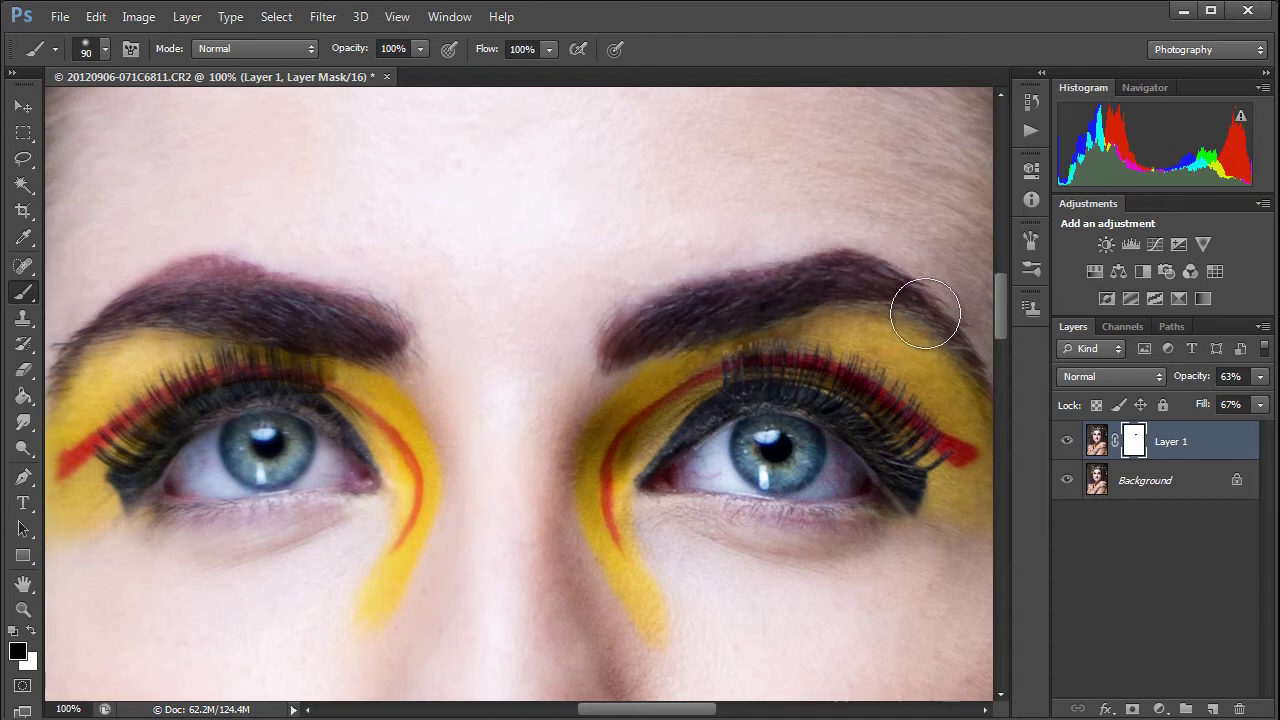
{"action": "left_click_drag", "start_coordinate": [205, 449], "coordinate": [370, 323]}
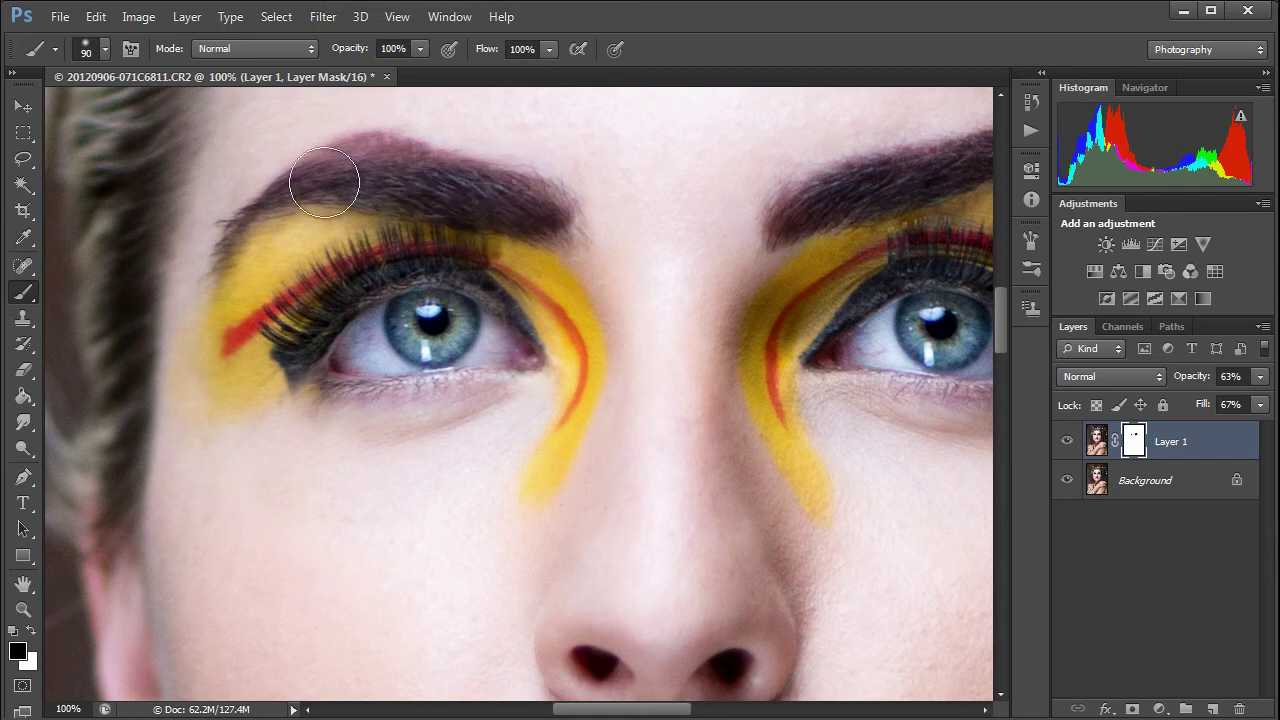
Paint black on the mask over the nostrils with a 34 px brush and over the lips and teeth with a 96 px brush
{"action": "left_click_drag", "start_coordinate": [582, 528], "coordinate": [543, 537]}
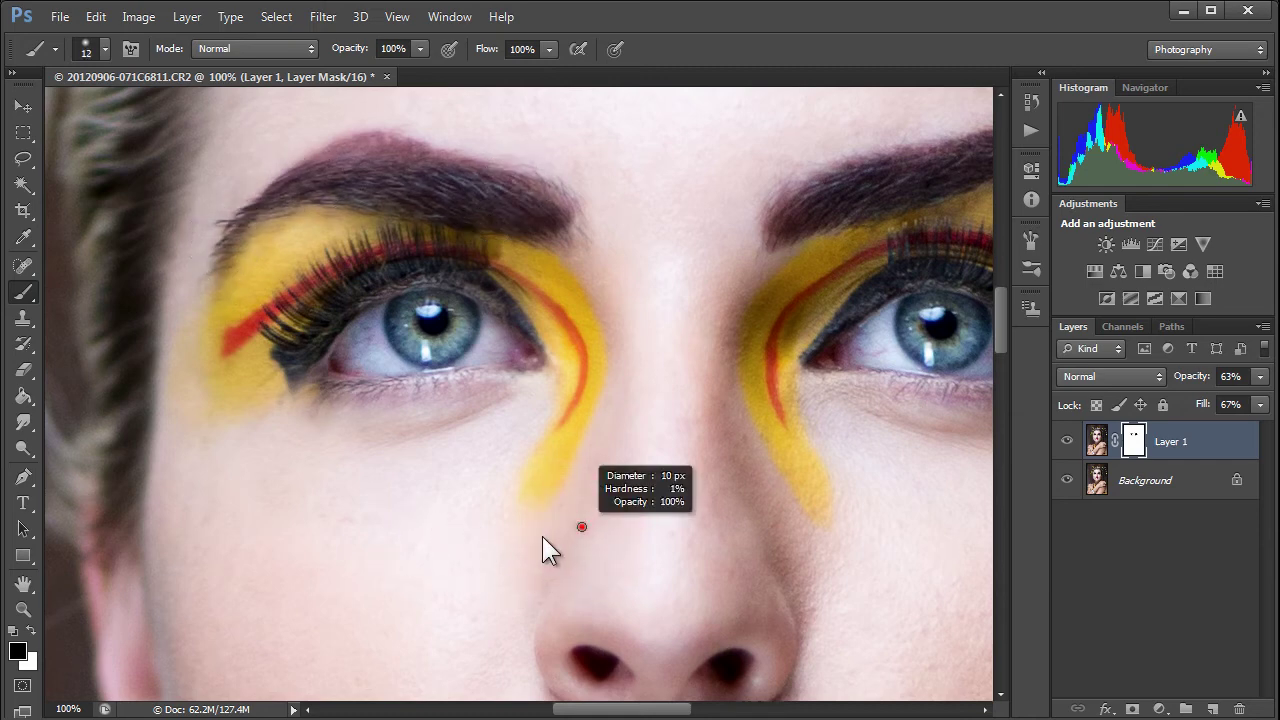
{"action": "left_click_drag", "start_coordinate": [604, 567], "coordinate": [589, 394]}
{"action": "left_click_drag", "start_coordinate": [553, 492], "coordinate": [565, 489]}
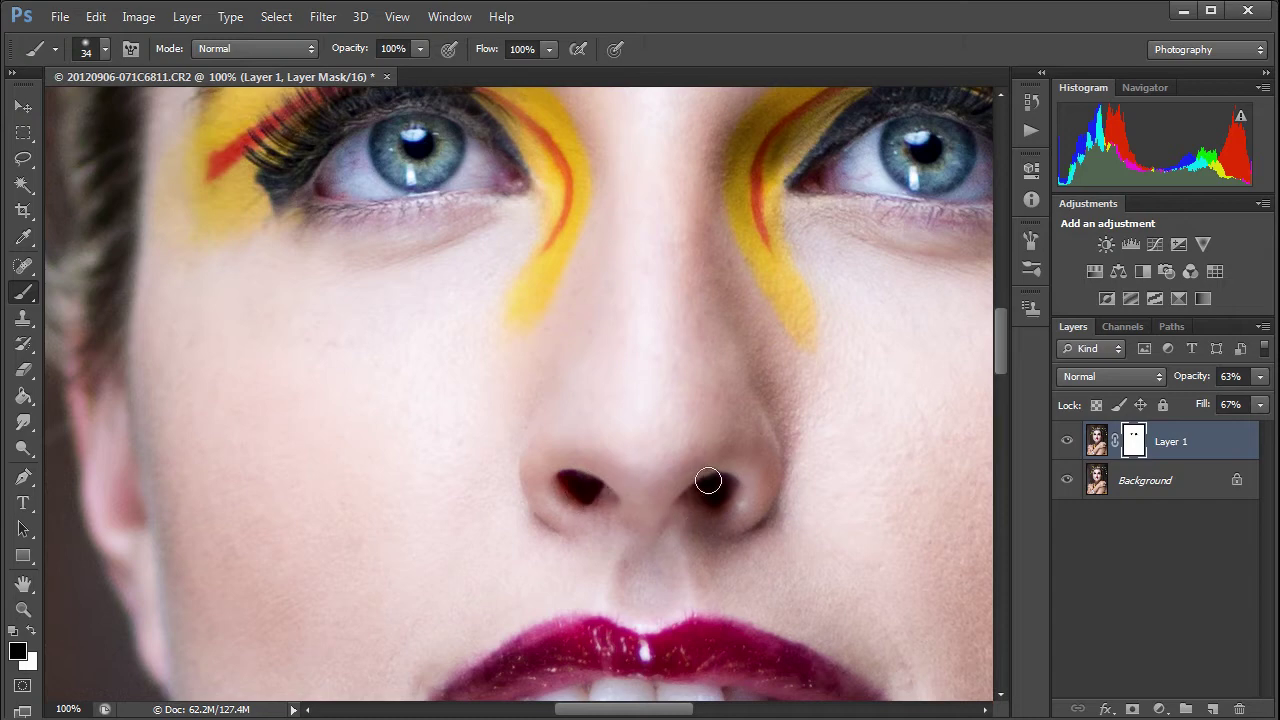
{"action": "scroll", "coordinate": [670, 643], "scroll_direction": "down", "scroll_amount": 4}
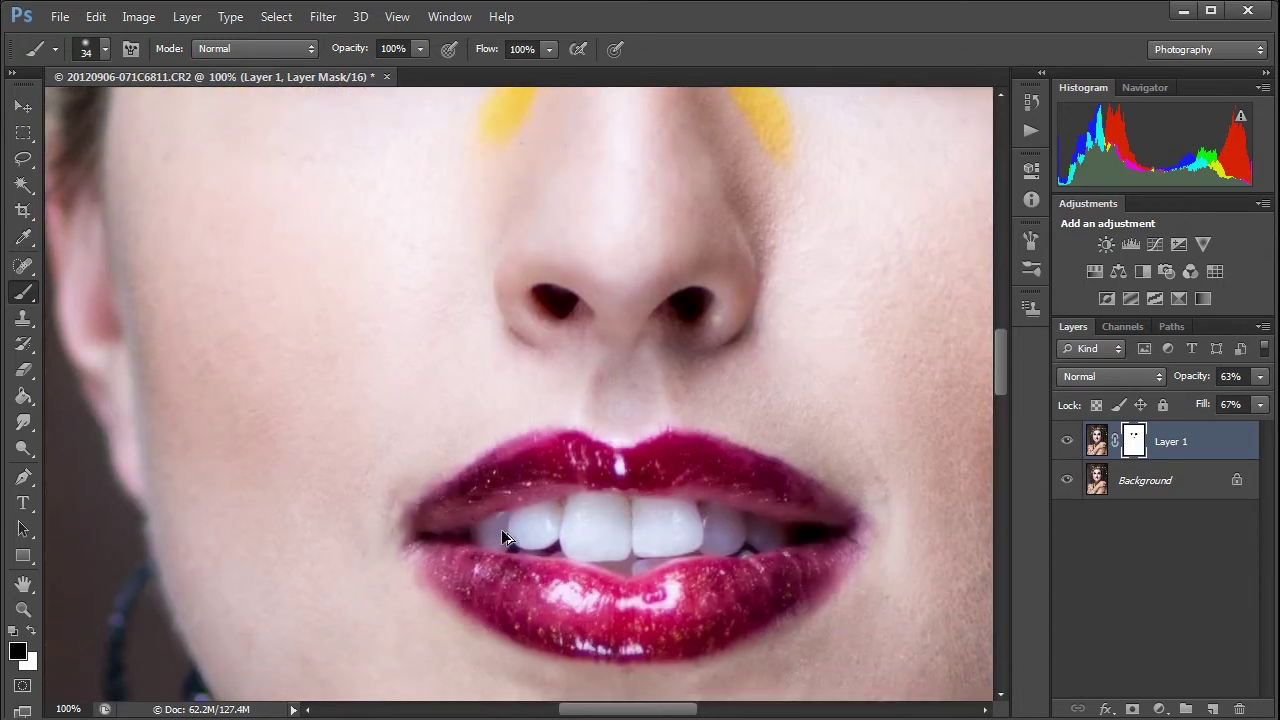
{"action": "left_click_drag", "start_coordinate": [501, 529], "coordinate": [536, 521]}
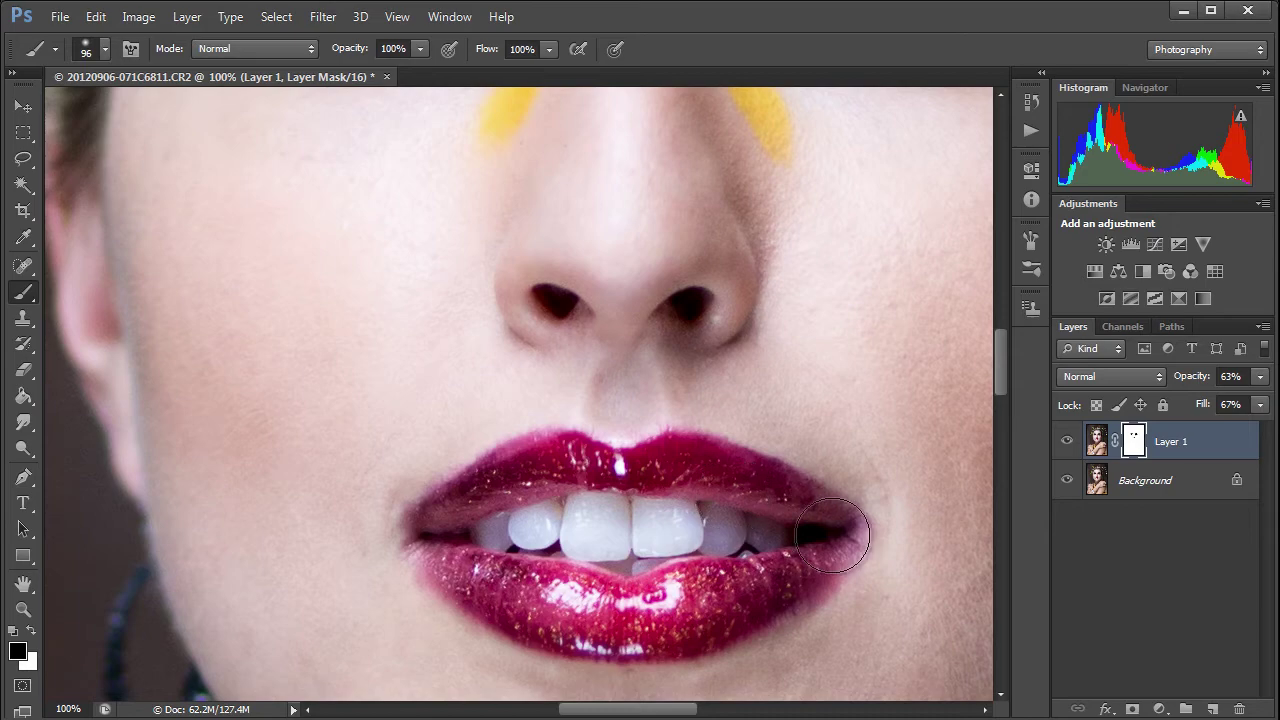
Mask out the background and hair around the head with a 958 px black brush
{"action": "mouse_move", "coordinate": [535, 150]}
{"action": "left_mouse_down"}
{"action": "mouse_move", "coordinate": [455, 291]}
{"action": "mouse_move", "coordinate": [439, 581]}
{"action": "left_mouse_up"}
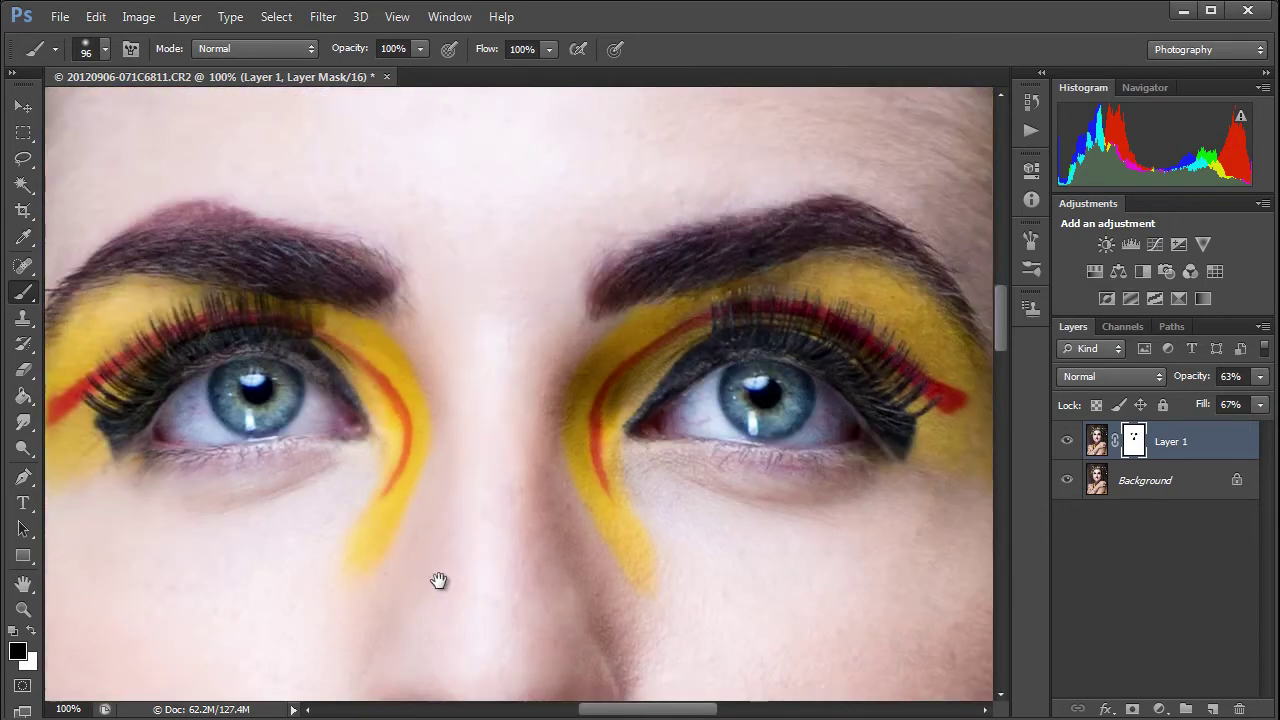
{"action": "scroll", "coordinate": [439, 581], "scroll_direction": "up", "scroll_amount": 10}
{"action": "scroll", "coordinate": [586, 394], "scroll_direction": "right", "scroll_amount": 3}
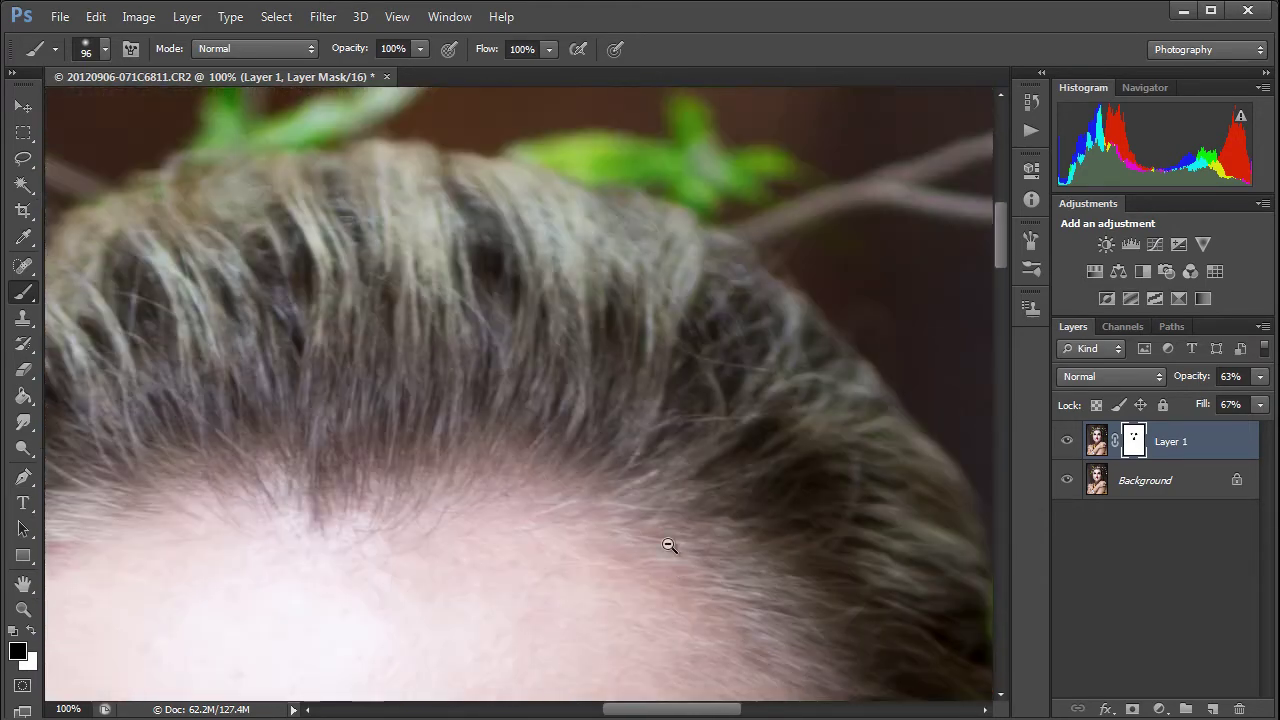
{"action": "scroll", "coordinate": [669, 545], "scroll_direction": "down", "scroll_amount": 3}
{"action": "key", "text": "z"}
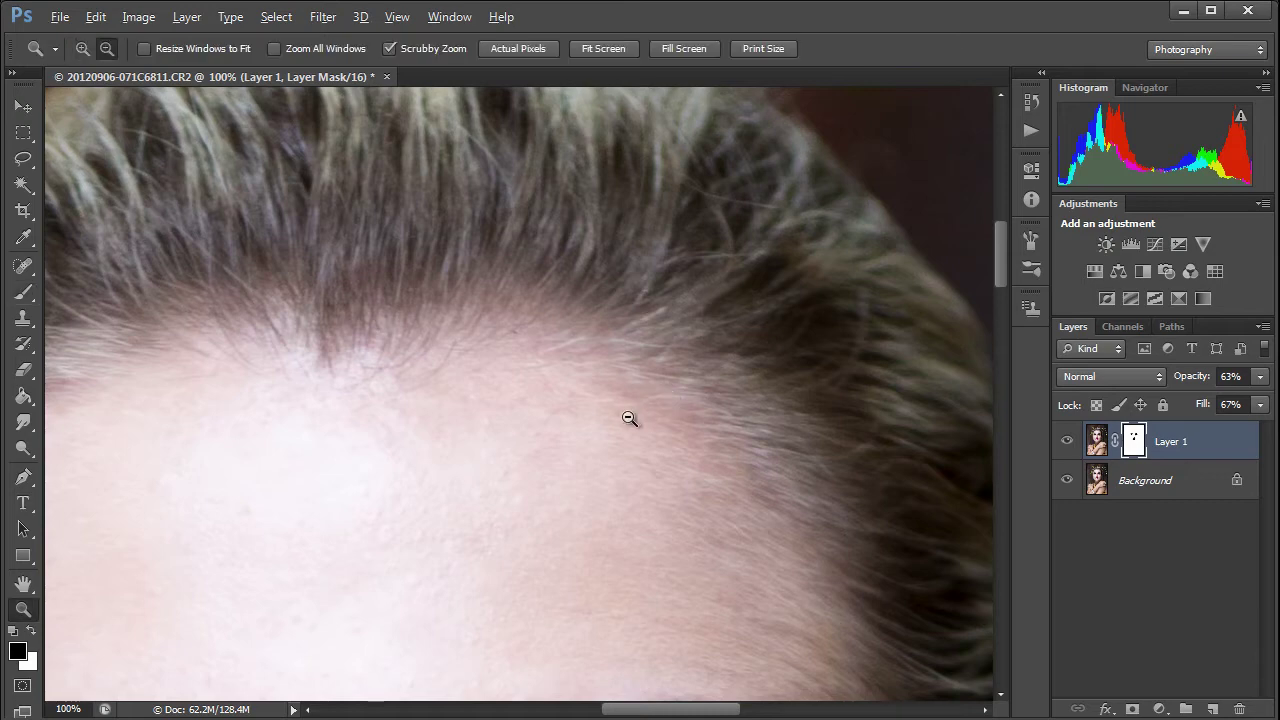
{"action": "mouse_move", "coordinate": [629, 418]}
{"action": "left_mouse_down"}
{"action": "mouse_move", "coordinate": [499, 428]}
{"action": "mouse_move", "coordinate": [557, 371]}
{"action": "mouse_move", "coordinate": [557, 400]}
{"action": "mouse_move", "coordinate": [531, 396]}
{"action": "mouse_move", "coordinate": [549, 332]}
{"action": "mouse_move", "coordinate": [539, 404]}
{"action": "left_mouse_up"}
{"action": "key", "text": "b"}
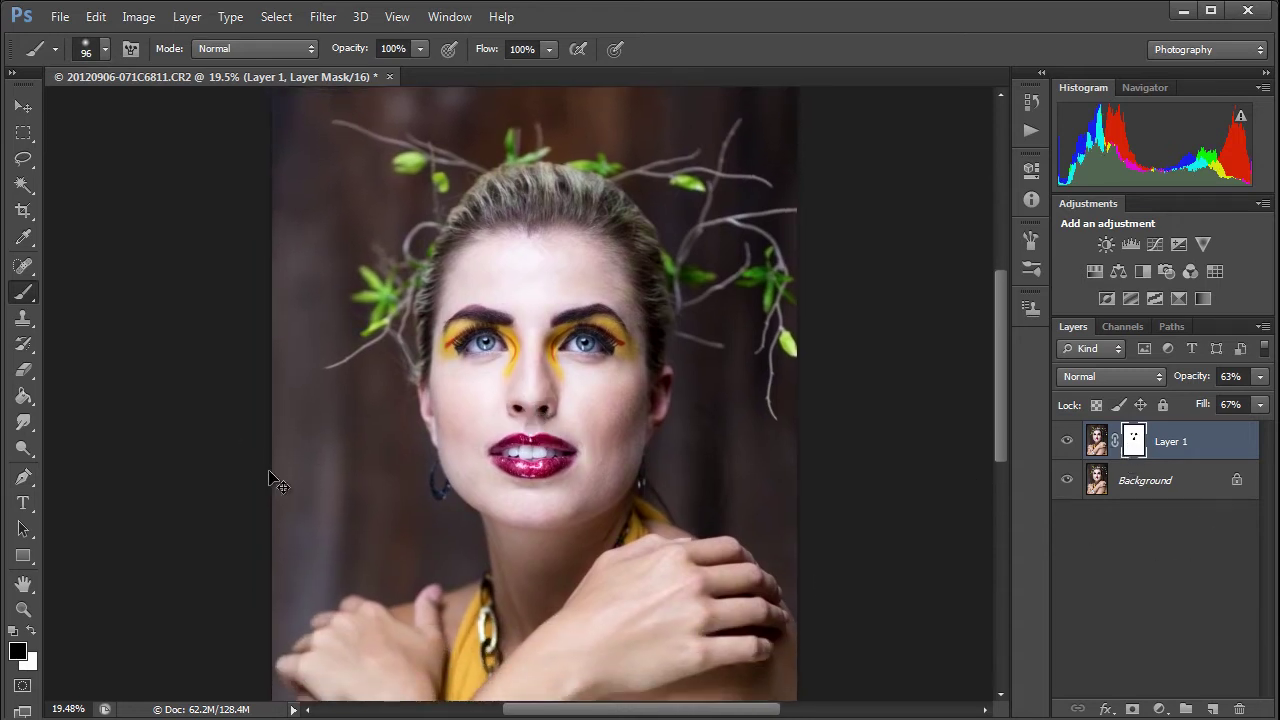
{"action": "mouse_move", "coordinate": [270, 478]}
{"action": "left_mouse_down"}
{"action": "mouse_move", "coordinate": [360, 466]}
{"action": "mouse_move", "coordinate": [368, 450]}
{"action": "left_mouse_up"}
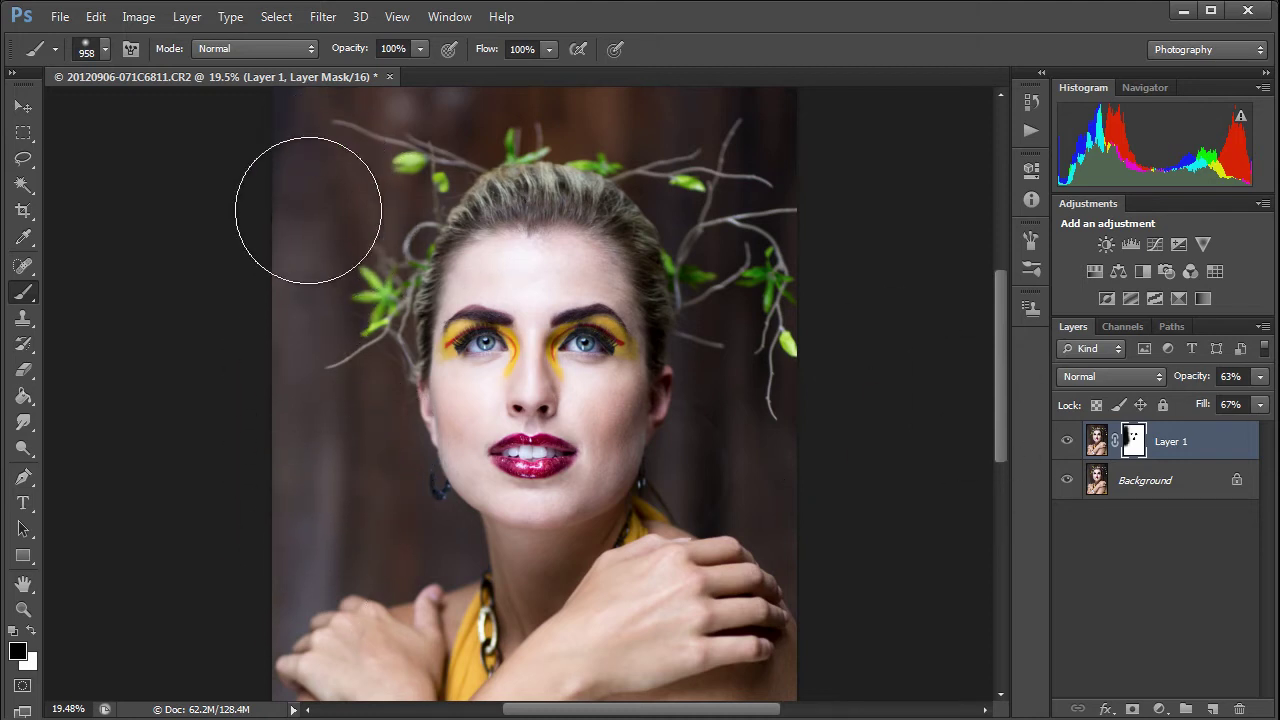
{"action": "mouse_move", "coordinate": [308, 210]}
{"action": "left_mouse_down"}
{"action": "mouse_move", "coordinate": [440, 123]}
{"action": "mouse_move", "coordinate": [833, 128]}
{"action": "mouse_move", "coordinate": [737, 141]}
{"action": "mouse_move", "coordinate": [418, 129]}
{"action": "mouse_move", "coordinate": [655, 150]}
{"action": "left_mouse_up"}
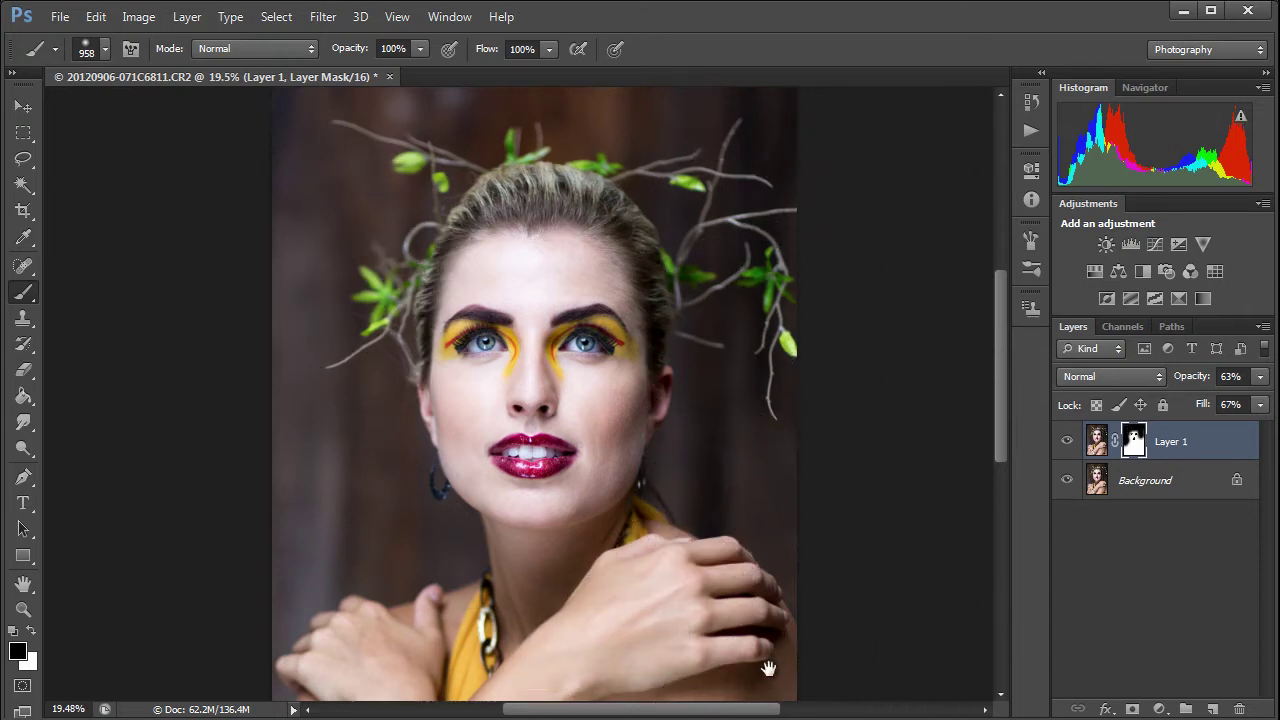
Paint black on the mask over the hands, arms, clothing and remaining background areas, out to the image corners
{"action": "left_click_drag", "start_coordinate": [768, 668], "coordinate": [810, 550]}
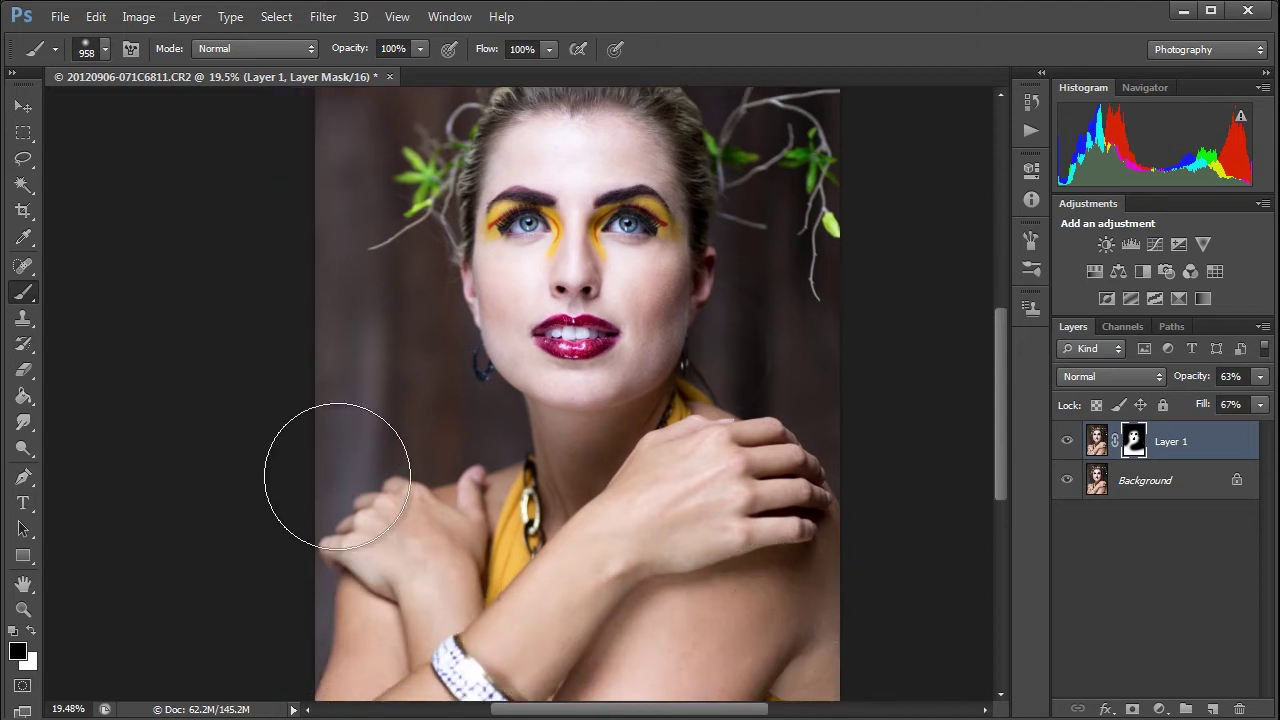
{"action": "left_click_drag", "start_coordinate": [551, 555], "coordinate": [541, 380]}
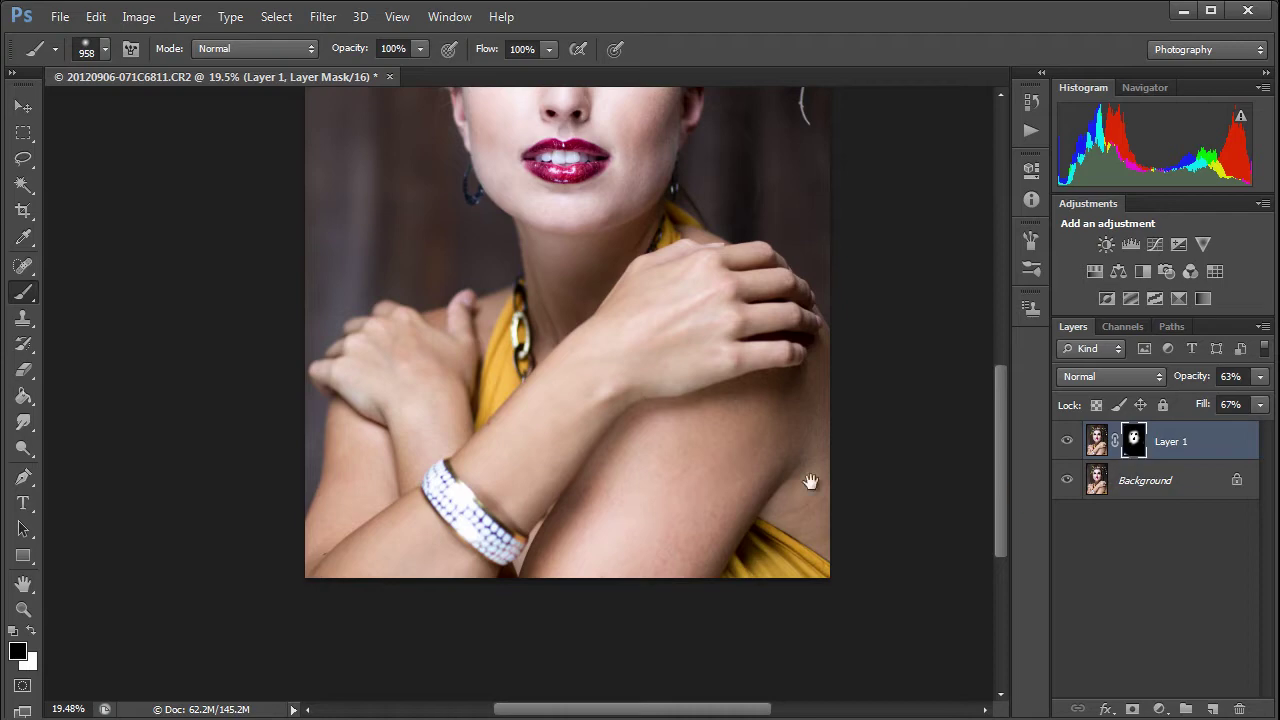
{"action": "left_click_drag", "start_coordinate": [566, 482], "coordinate": [530, 540]}
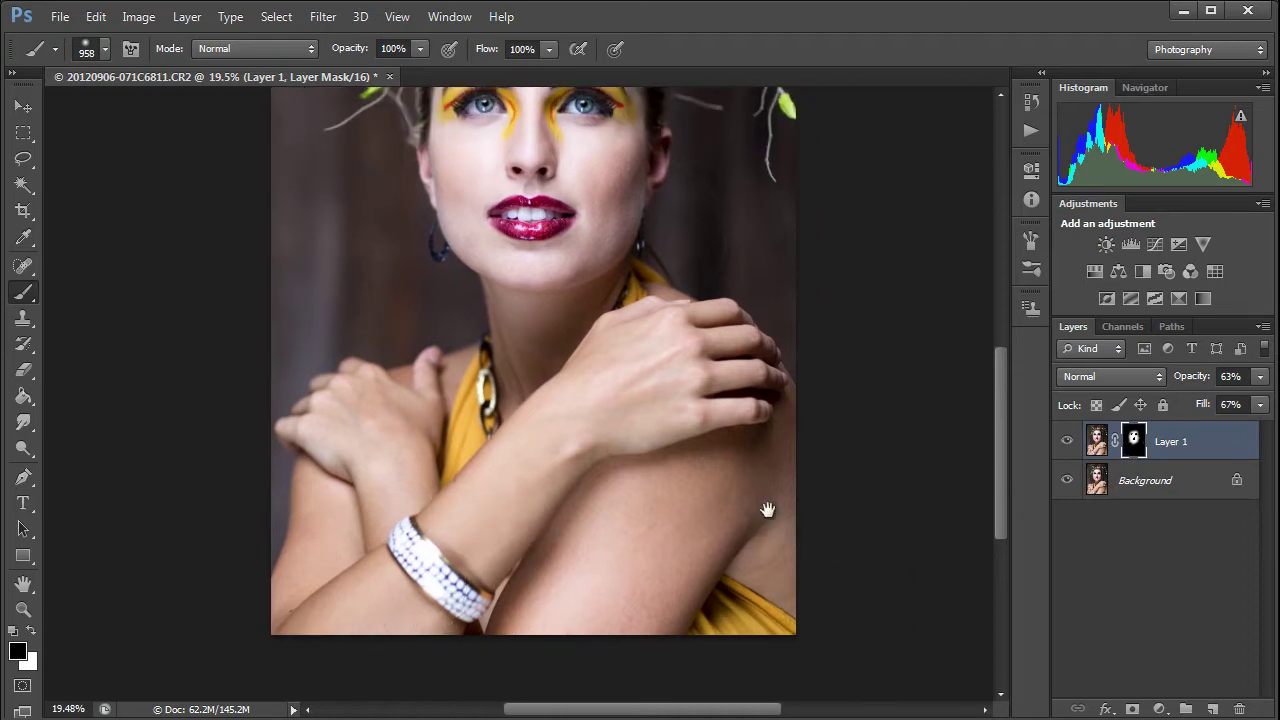
{"action": "scroll", "coordinate": [767, 510], "scroll_direction": "up", "scroll_amount": 10}
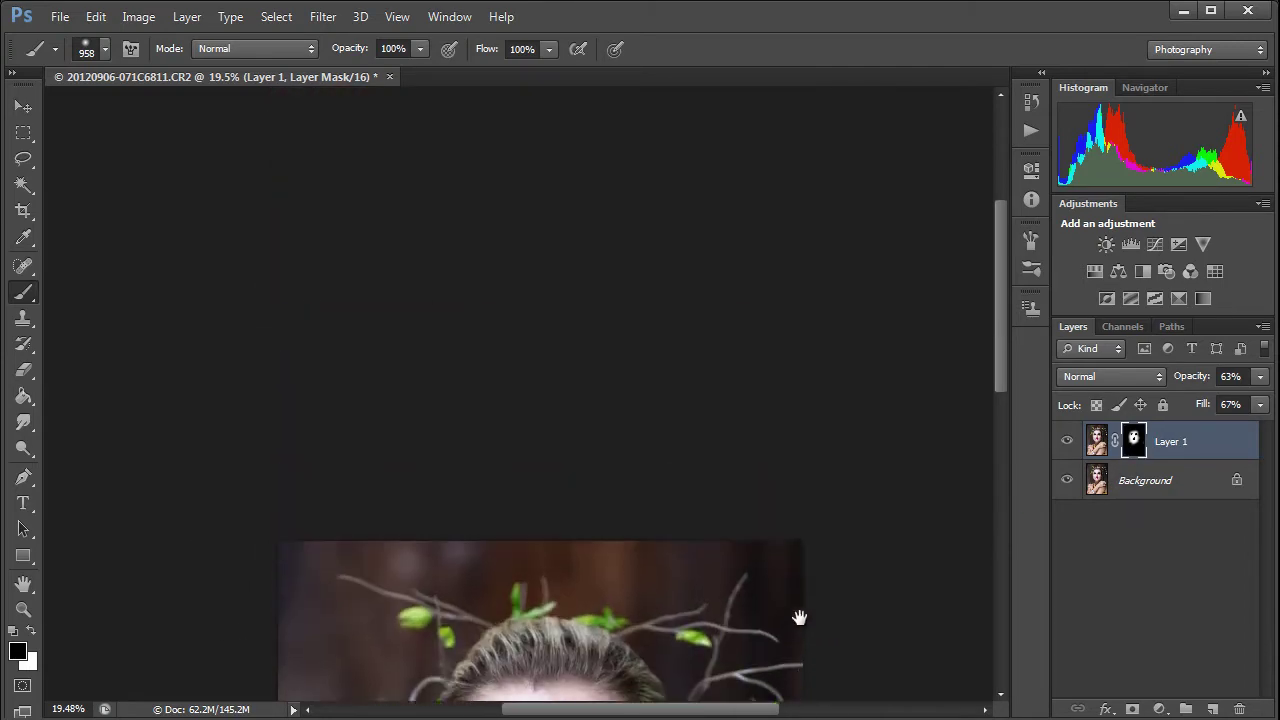
{"action": "left_click_drag", "start_coordinate": [799, 617], "coordinate": [803, 357]}
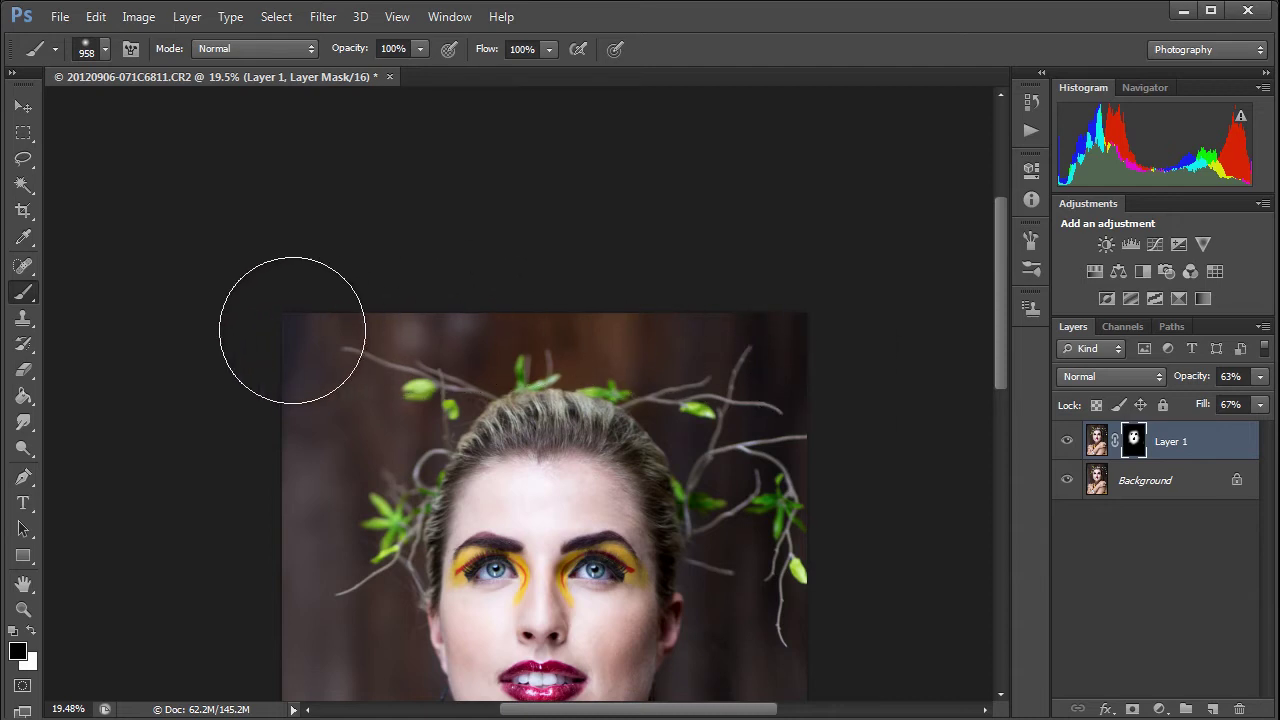
{"action": "mouse_move", "coordinate": [371, 609]}
{"action": "left_mouse_down"}
{"action": "mouse_move", "coordinate": [337, 474]}
{"action": "mouse_move", "coordinate": [300, 423]}
{"action": "left_mouse_up"}
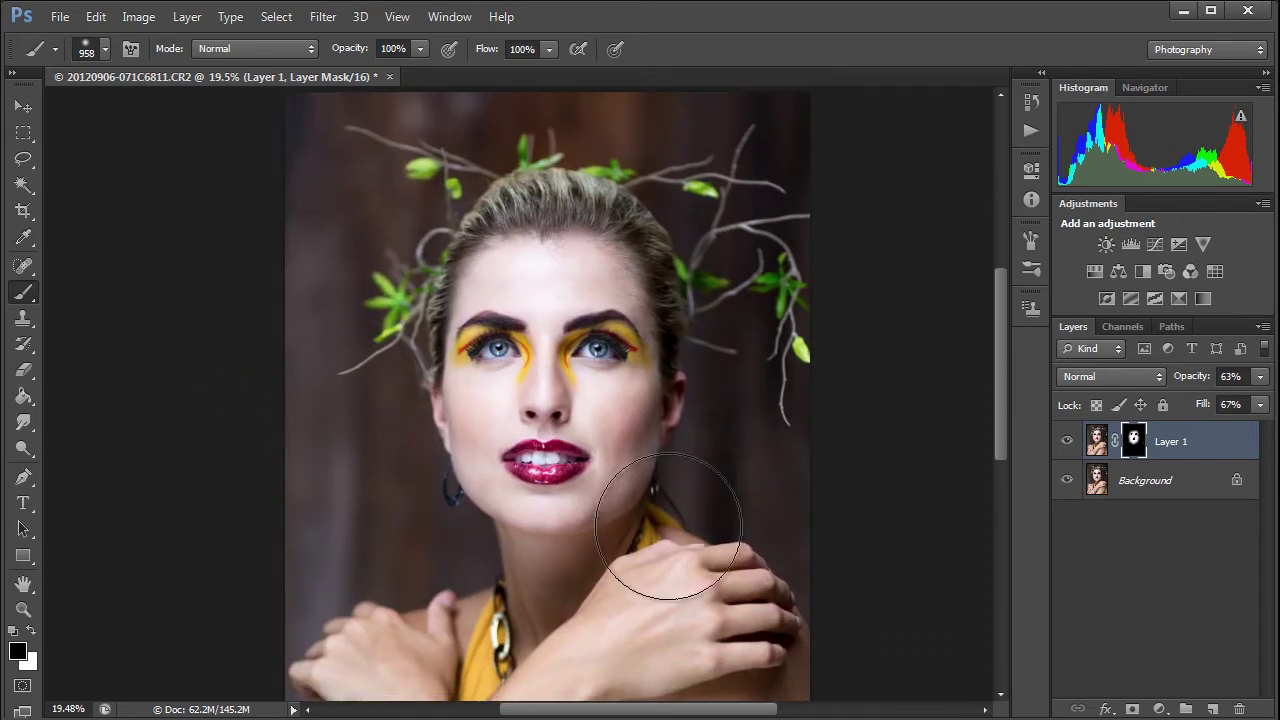
Show the layer mask as a red overlay and cover the missed inner corner of the eye with a 46 px black brush
{"action": "key", "text": "x"}
{"action": "key", "text": "backslash"}
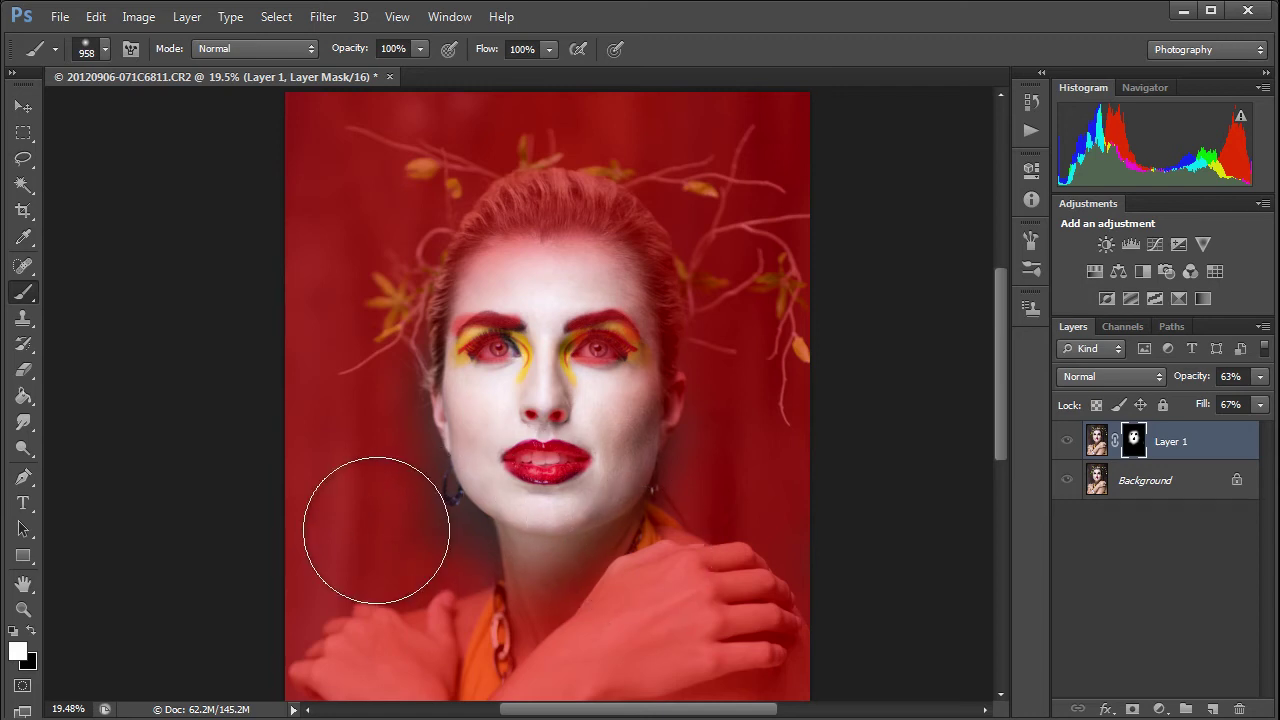
{"action": "key", "text": "z"}
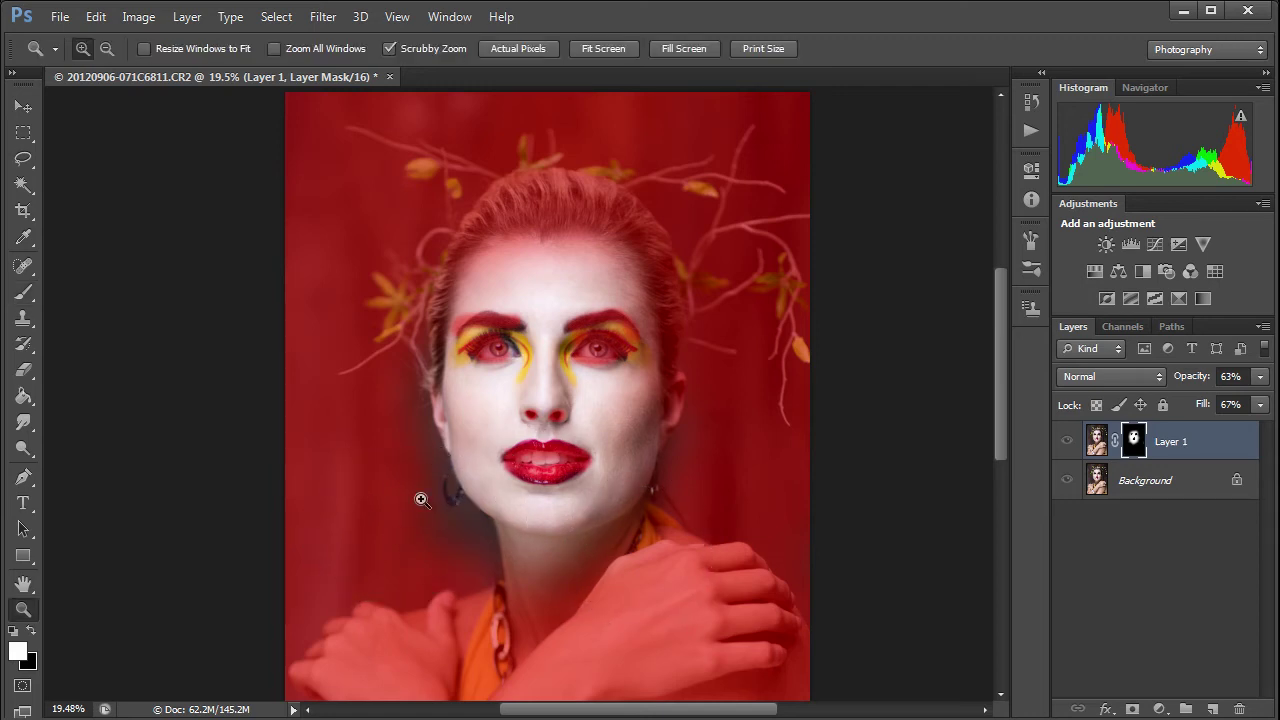
{"action": "left_click", "coordinate": [420, 498]}
{"action": "left_click", "coordinate": [420, 498]}
{"action": "left_click", "coordinate": [420, 498]}
{"action": "key", "text": "b"}
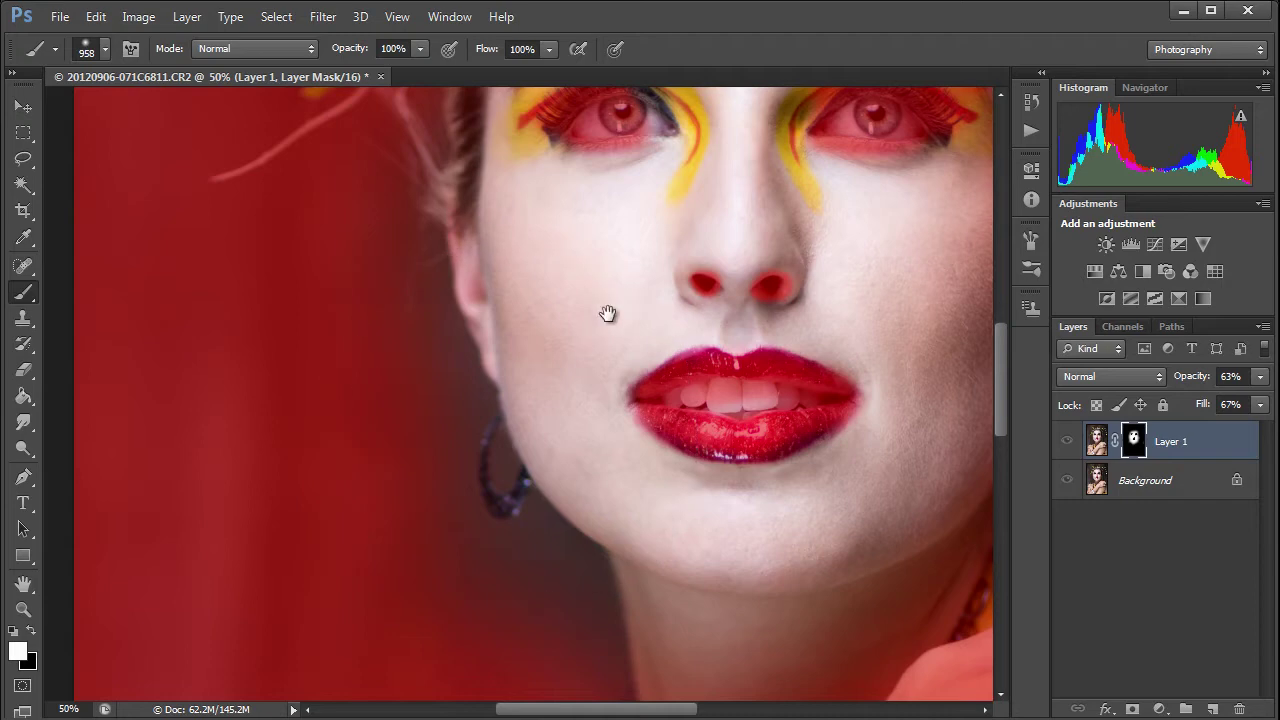
{"action": "mouse_move", "coordinate": [609, 314]}
{"action": "left_mouse_down"}
{"action": "mouse_move", "coordinate": [538, 428]}
{"action": "mouse_move", "coordinate": [471, 457]}
{"action": "mouse_move", "coordinate": [318, 468]}
{"action": "left_mouse_up"}
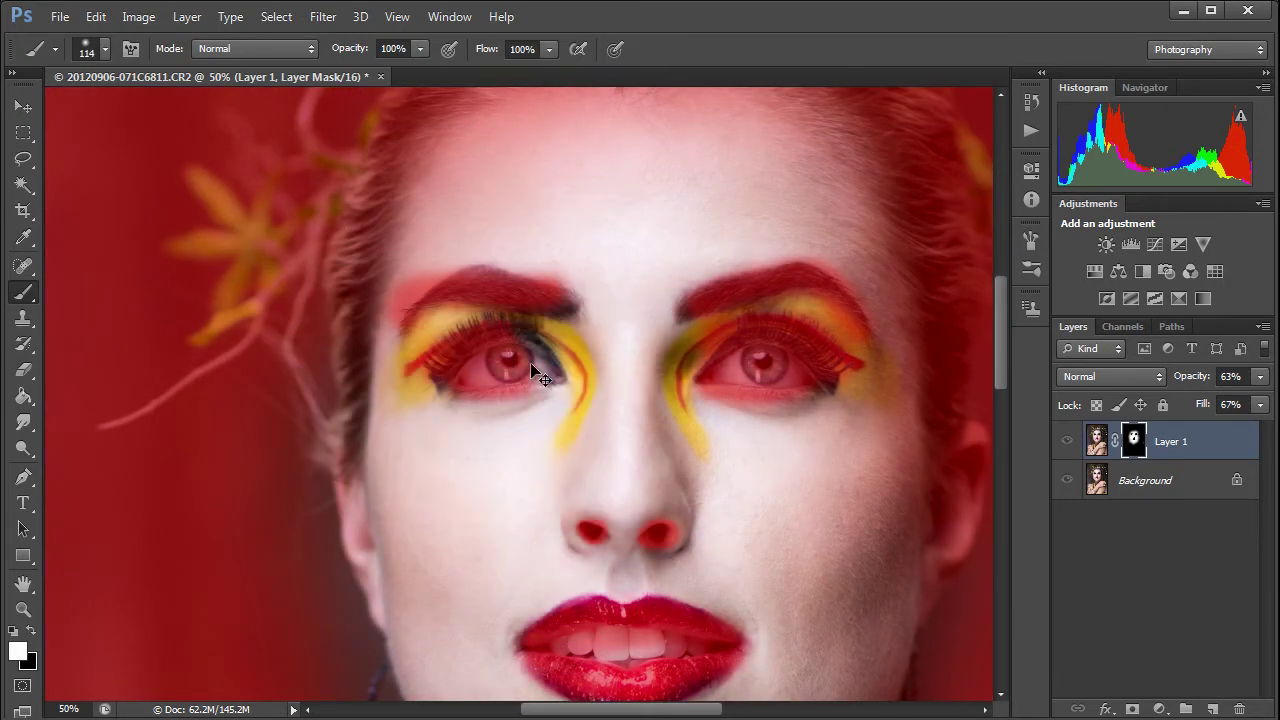
{"action": "left_click_drag", "start_coordinate": [528, 372], "coordinate": [512, 372]}
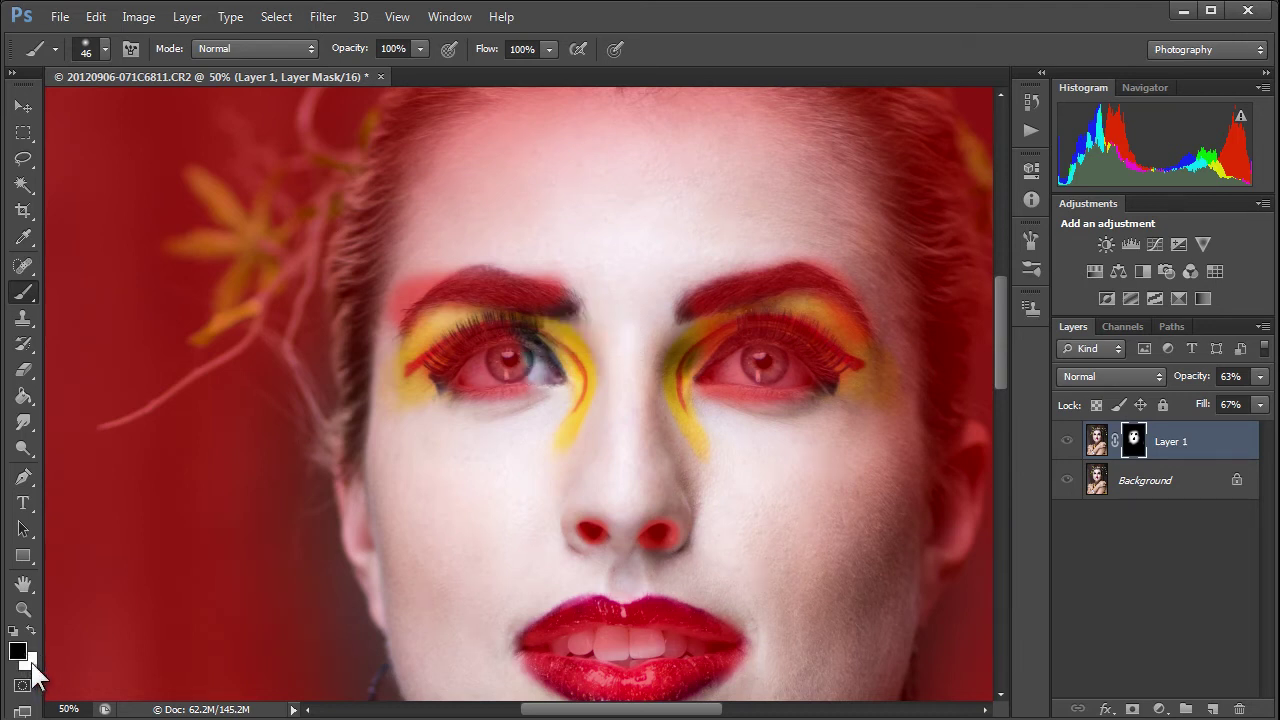
{"action": "key", "text": "x"}
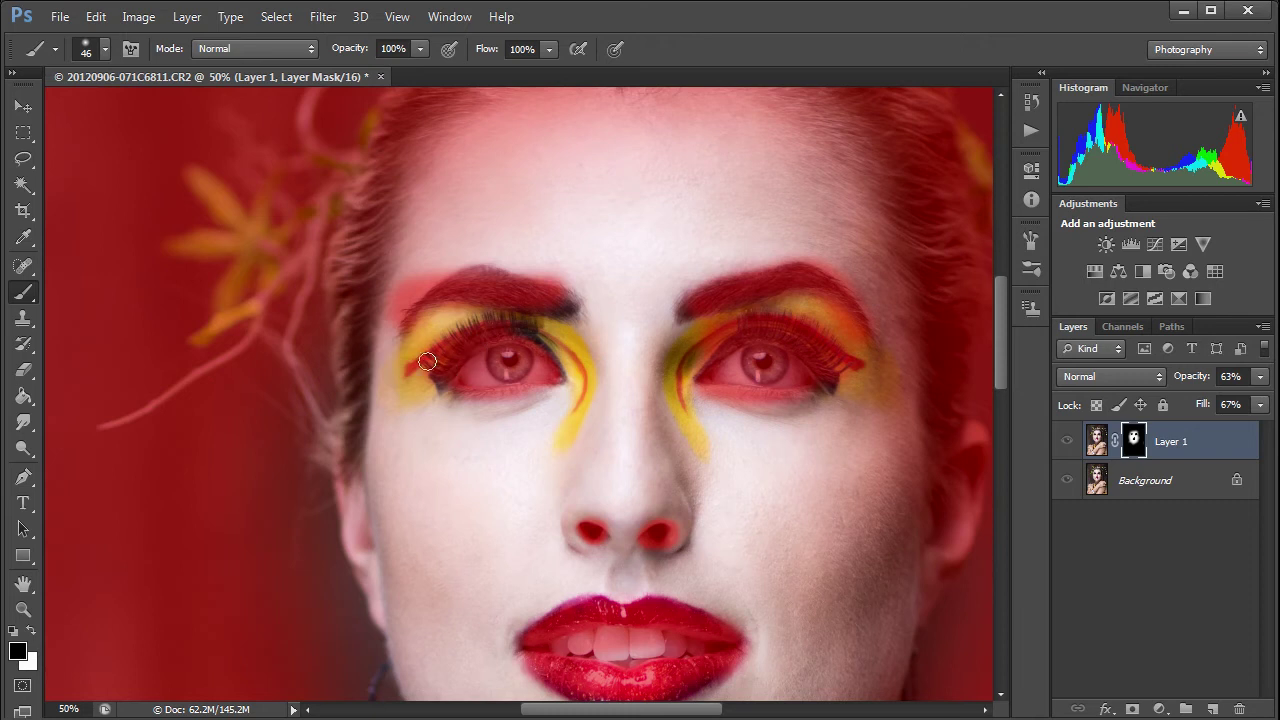
Refine the mask around the outer eyebrow, painting white over the adjacent skin and the forehead with the brush enlarged to 330 px
{"action": "key", "text": "alt"}
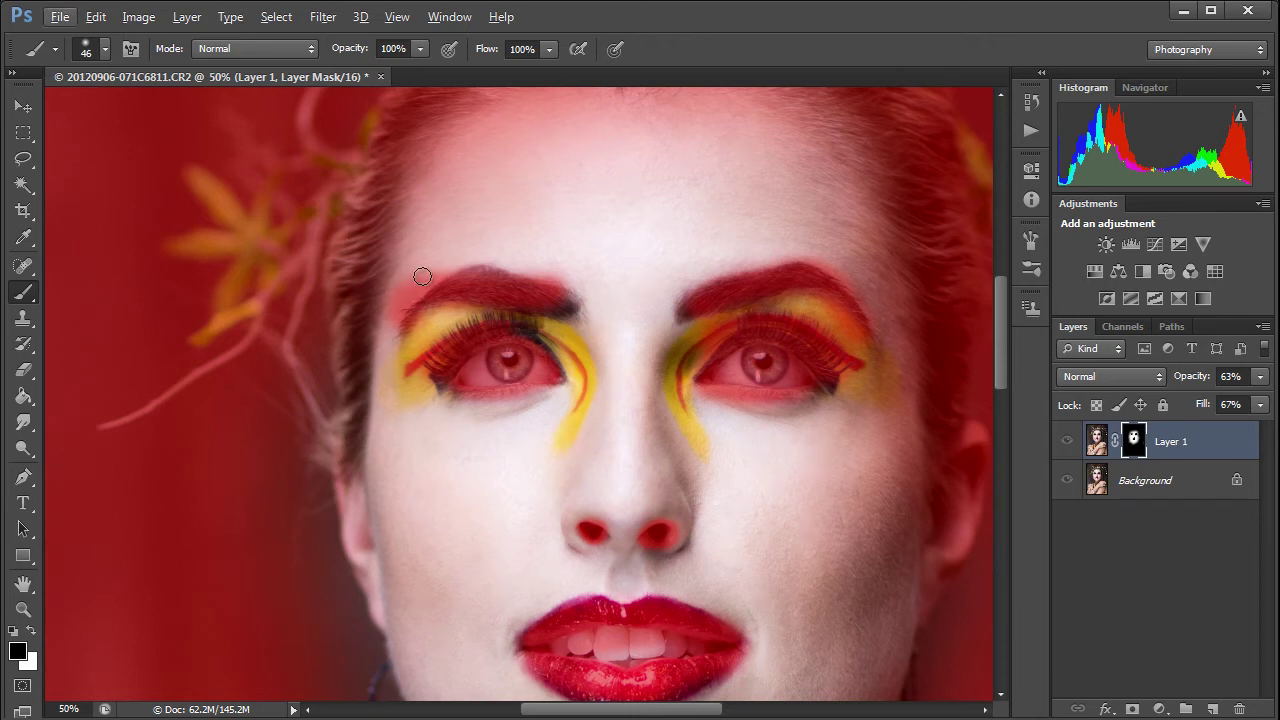
{"action": "left_click_drag", "start_coordinate": [428, 274], "coordinate": [416, 291]}
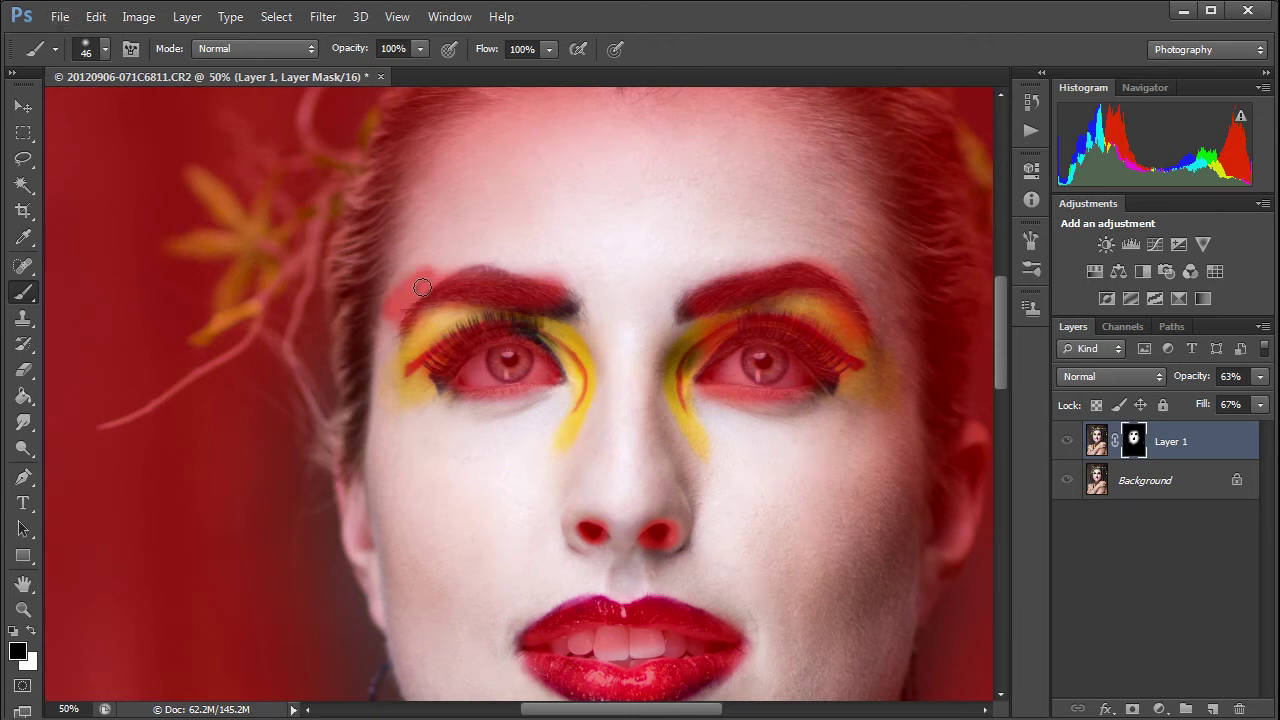
{"action": "key", "text": "z"}
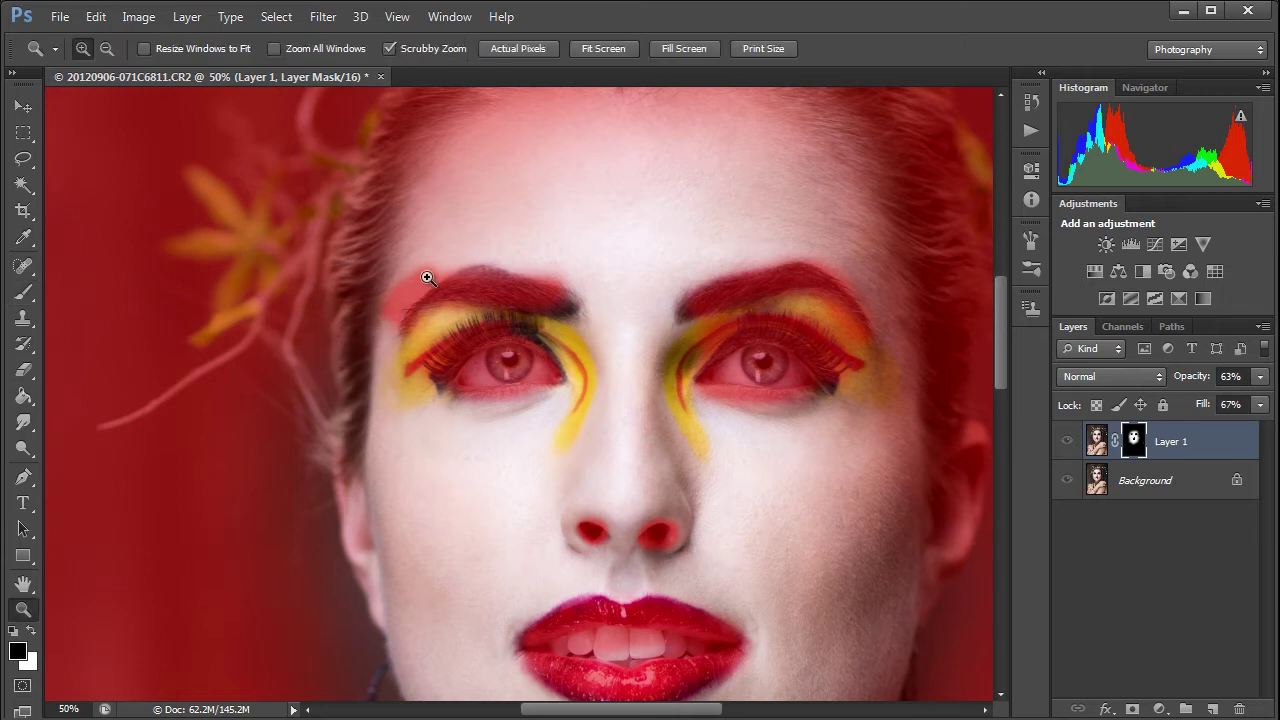
{"action": "key", "text": "b"}
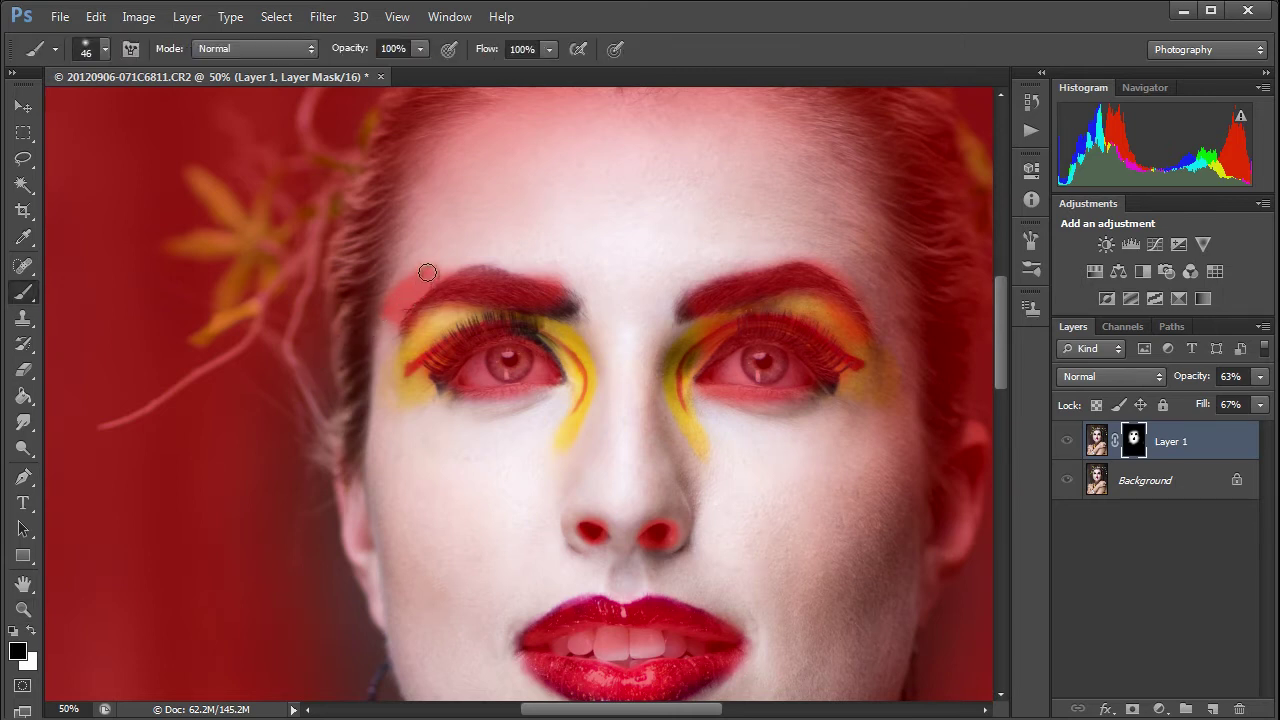
{"action": "key", "text": "x"}
{"action": "mouse_move", "coordinate": [423, 266]}
{"action": "left_mouse_down"}
{"action": "mouse_move", "coordinate": [385, 320]}
{"action": "mouse_move", "coordinate": [433, 263]}
{"action": "mouse_move", "coordinate": [385, 320]}
{"action": "mouse_move", "coordinate": [443, 261]}
{"action": "mouse_move", "coordinate": [495, 252]}
{"action": "mouse_move", "coordinate": [568, 273]}
{"action": "mouse_move", "coordinate": [558, 233]}
{"action": "left_mouse_up"}
{"action": "right_click", "coordinate": [394, 300], "text": "alt"}
{"action": "key", "text": "x"}
{"action": "key", "text": "x"}
{"action": "mouse_move", "coordinate": [557, 230]}
{"action": "left_mouse_down"}
{"action": "mouse_move", "coordinate": [626, 210]}
{"action": "mouse_move", "coordinate": [657, 135]}
{"action": "mouse_move", "coordinate": [434, 197]}
{"action": "mouse_move", "coordinate": [540, 132]}
{"action": "mouse_move", "coordinate": [697, 113]}
{"action": "mouse_move", "coordinate": [783, 146]}
{"action": "mouse_move", "coordinate": [760, 186]}
{"action": "left_mouse_up"}
{"action": "left_click_drag", "start_coordinate": [793, 557], "coordinate": [770, 392]}
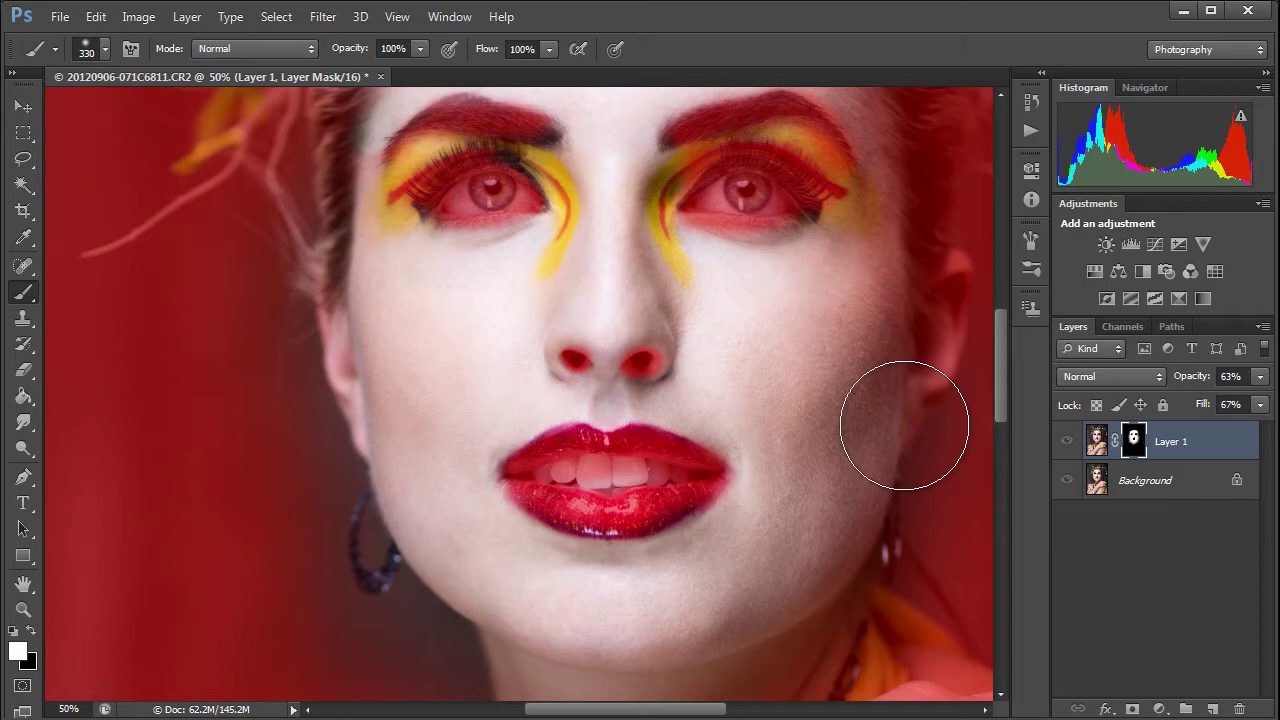
Compare the face with and without the red mask overlay, and leave the overlay hidden
{"action": "key", "text": "backslash"}
{"action": "key", "text": "x"}
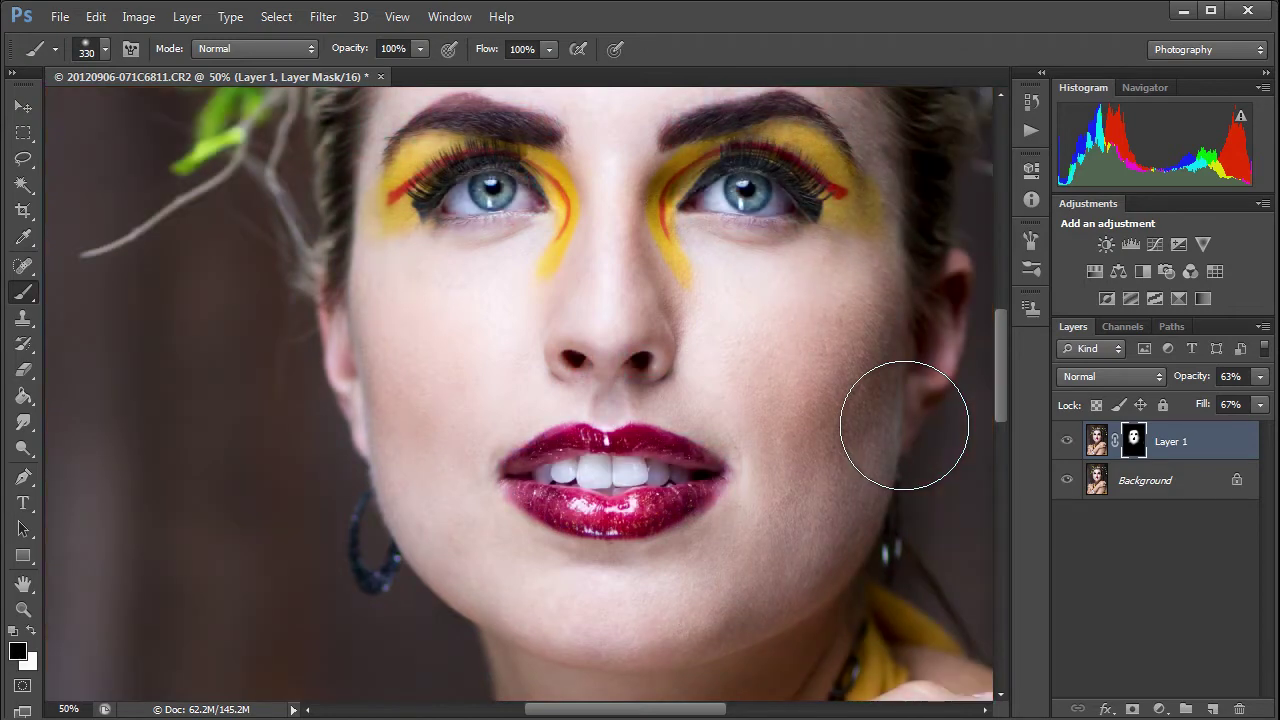
{"action": "key", "text": "x"}
{"action": "key", "text": "backslash"}
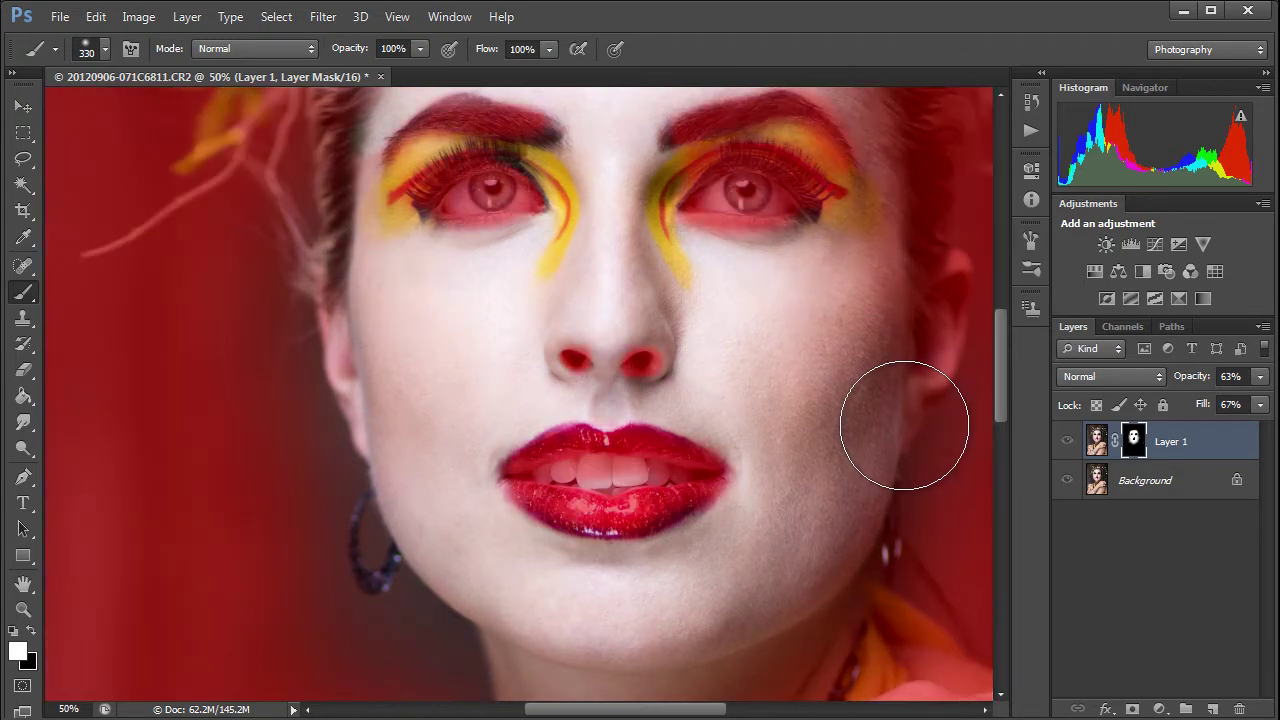
{"action": "key", "text": "backslash"}
{"action": "key", "text": "x"}
{"action": "left_click_drag", "start_coordinate": [700, 275], "coordinate": [669, 372]}
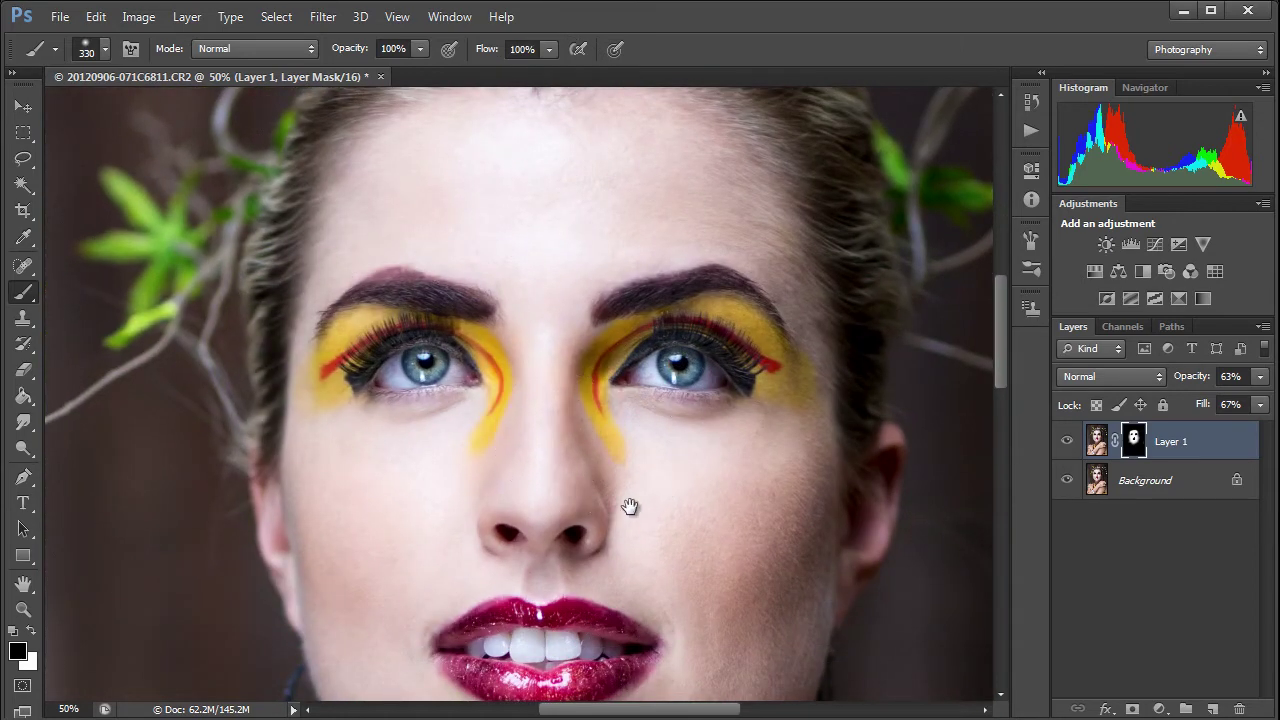
Delete the blurred Layer 1 together with its mask, keeping only the Background layer
{"action": "left_click_drag", "start_coordinate": [629, 506], "coordinate": [626, 286]}
{"action": "mouse_move", "coordinate": [586, 457]}
{"action": "left_mouse_down"}
{"action": "mouse_move", "coordinate": [614, 434]}
{"action": "mouse_move", "coordinate": [566, 560]}
{"action": "left_mouse_up"}
{"action": "left_click_drag", "start_coordinate": [726, 316], "coordinate": [707, 516]}
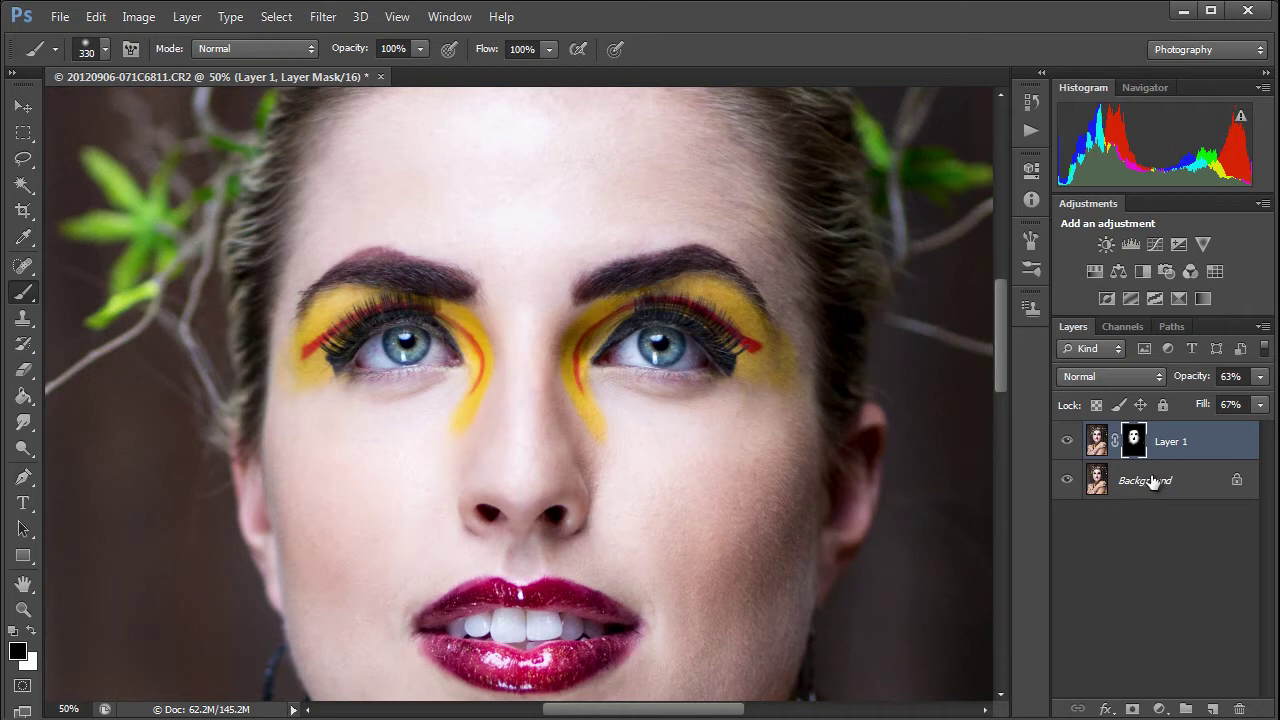
{"action": "left_click_drag", "start_coordinate": [1133, 441], "coordinate": [1245, 710]}
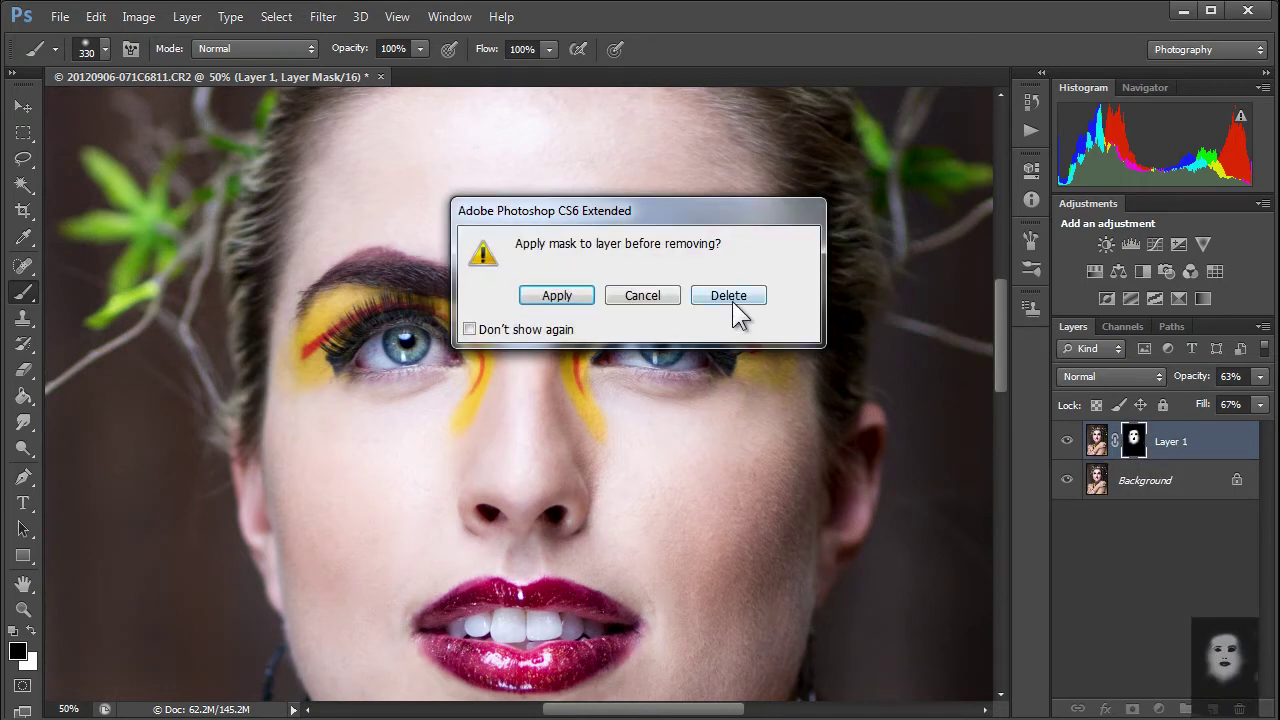
{"action": "left_click", "coordinate": [651, 294]}
{"action": "left_click_drag", "start_coordinate": [1100, 444], "coordinate": [1239, 710]}
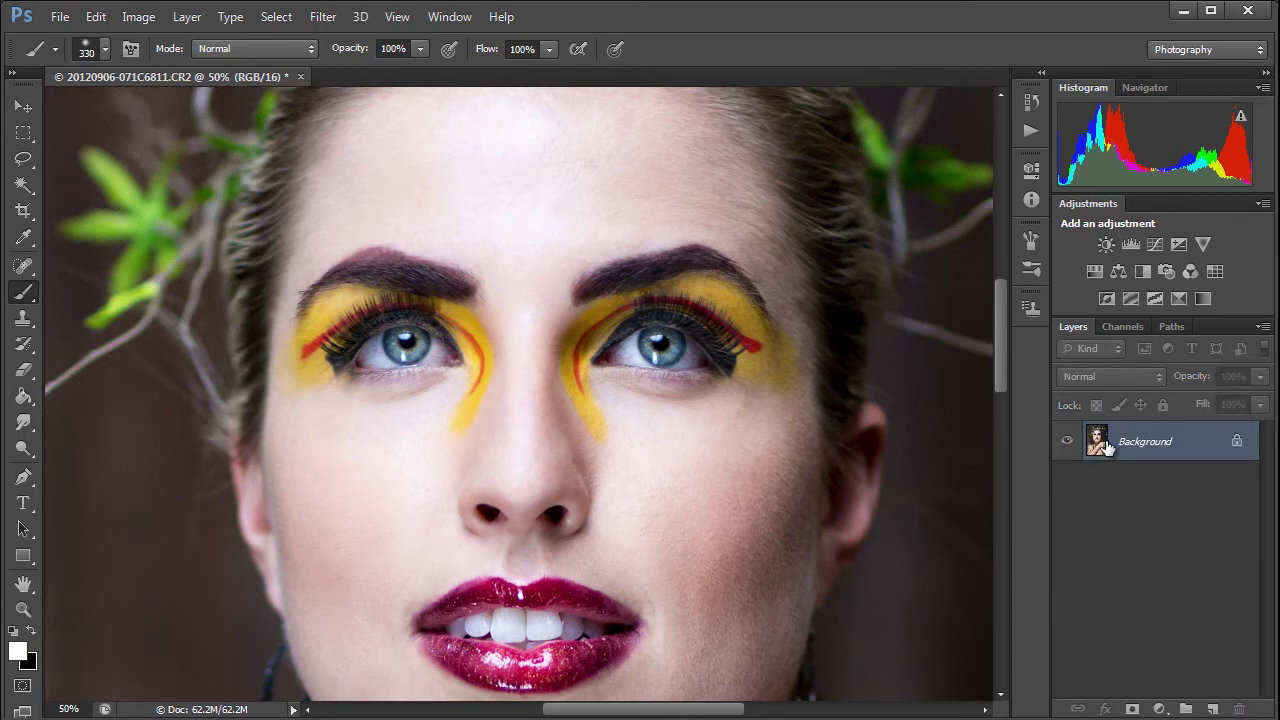
Duplicate the Background layer and open the Imagenomic Portraiture filter on the copy
{"action": "key", "text": "ctrl+j"}
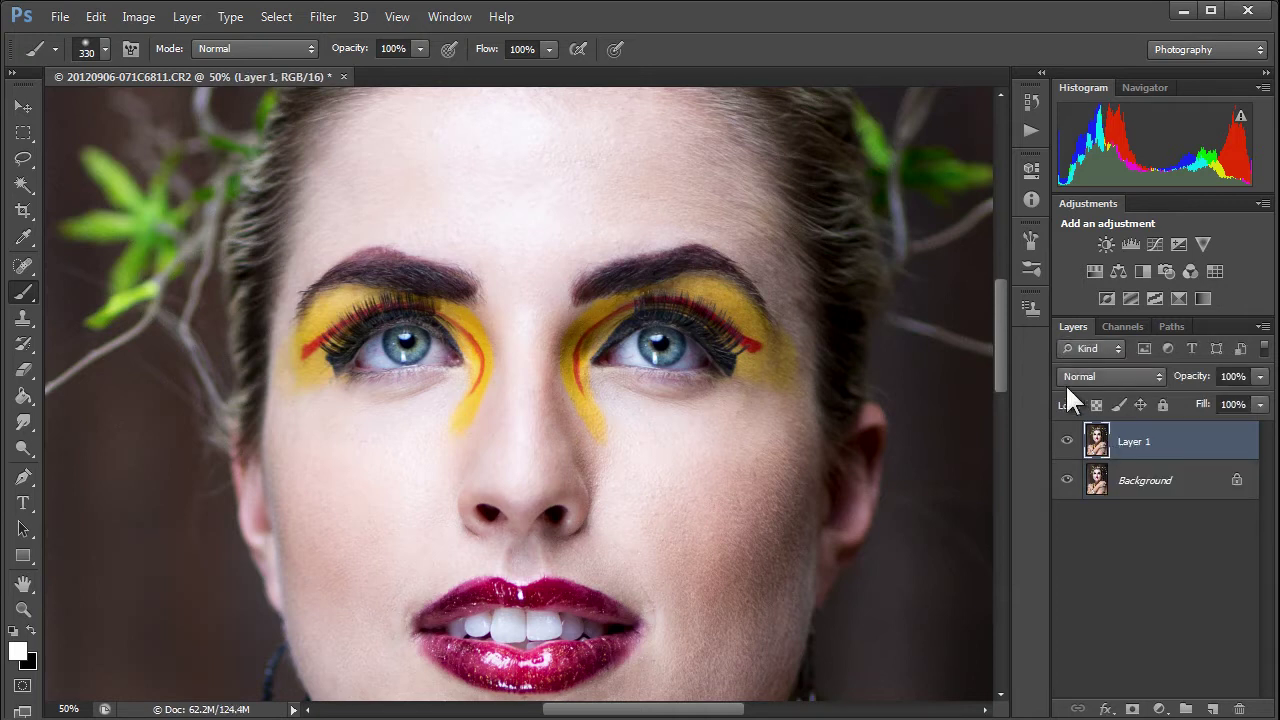
{"action": "left_click", "coordinate": [312, 16]}
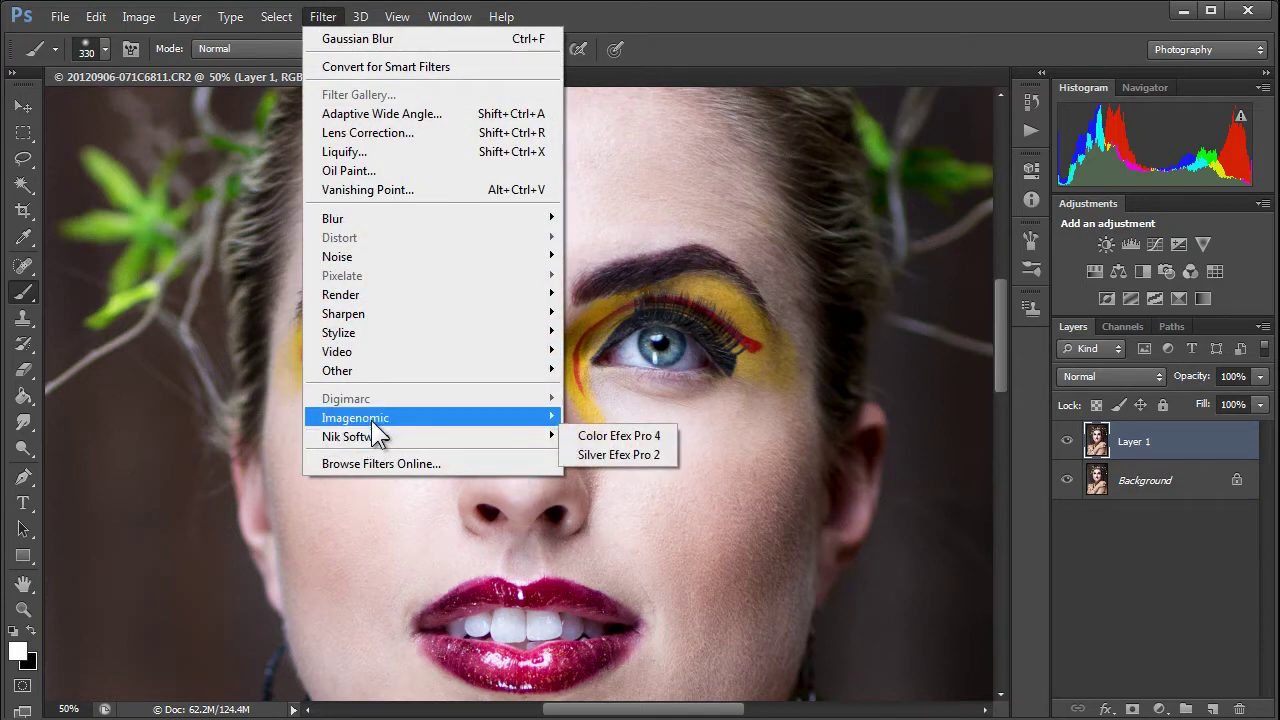
{"action": "mouse_move", "coordinate": [371, 420]}
{"action": "left_click", "coordinate": [578, 434]}
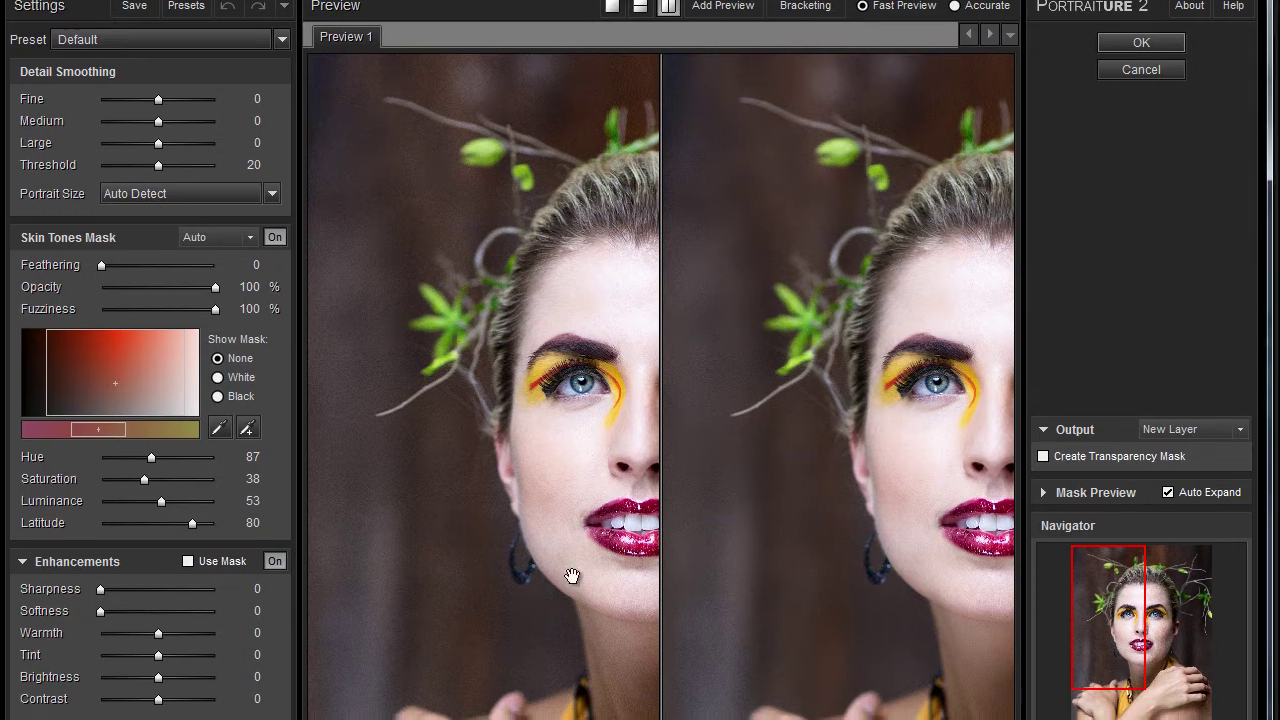
Examine the skin around the eyes, nose and cheek in Portraiture's before-and-after preview with the Default preset
{"action": "scroll", "coordinate": [490, 390], "scroll_direction": "up", "scroll_amount": 2}
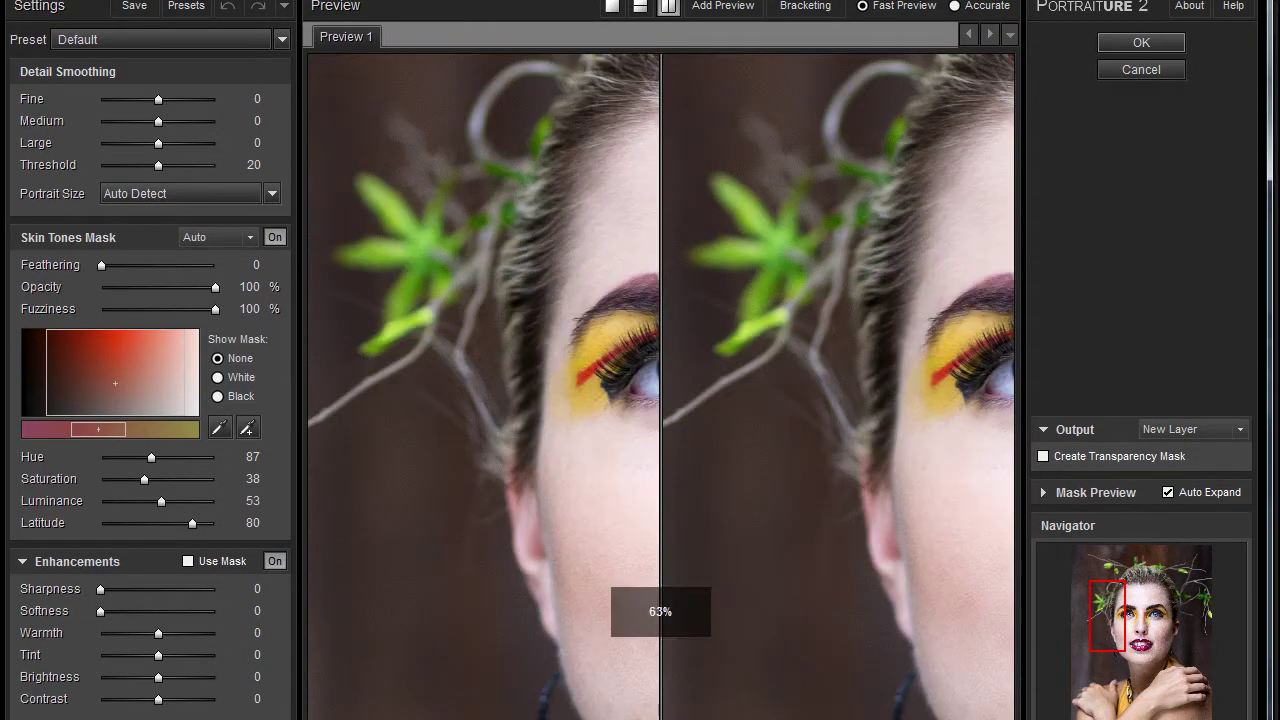
{"action": "scroll", "coordinate": [777, 491], "scroll_direction": "up", "scroll_amount": 2}
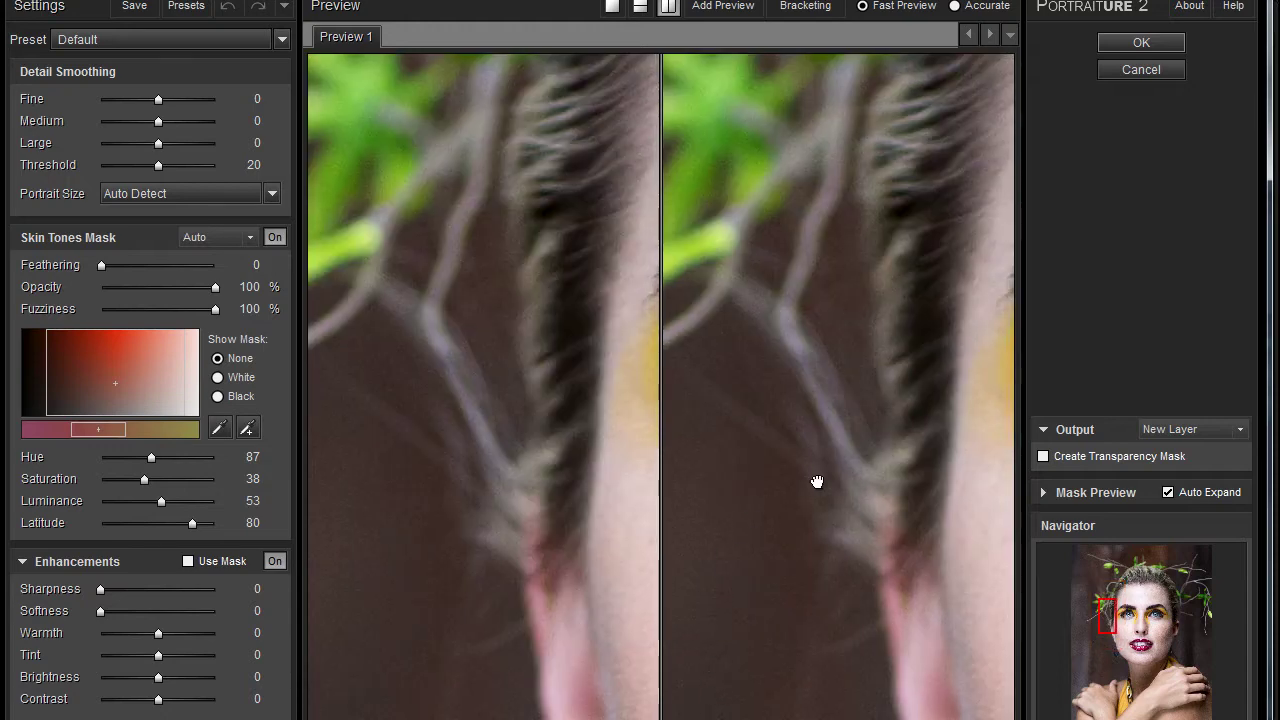
{"action": "left_click_drag", "start_coordinate": [814, 480], "coordinate": [499, 494]}
{"action": "scroll", "coordinate": [620, 560], "scroll_direction": "up", "scroll_amount": 1}
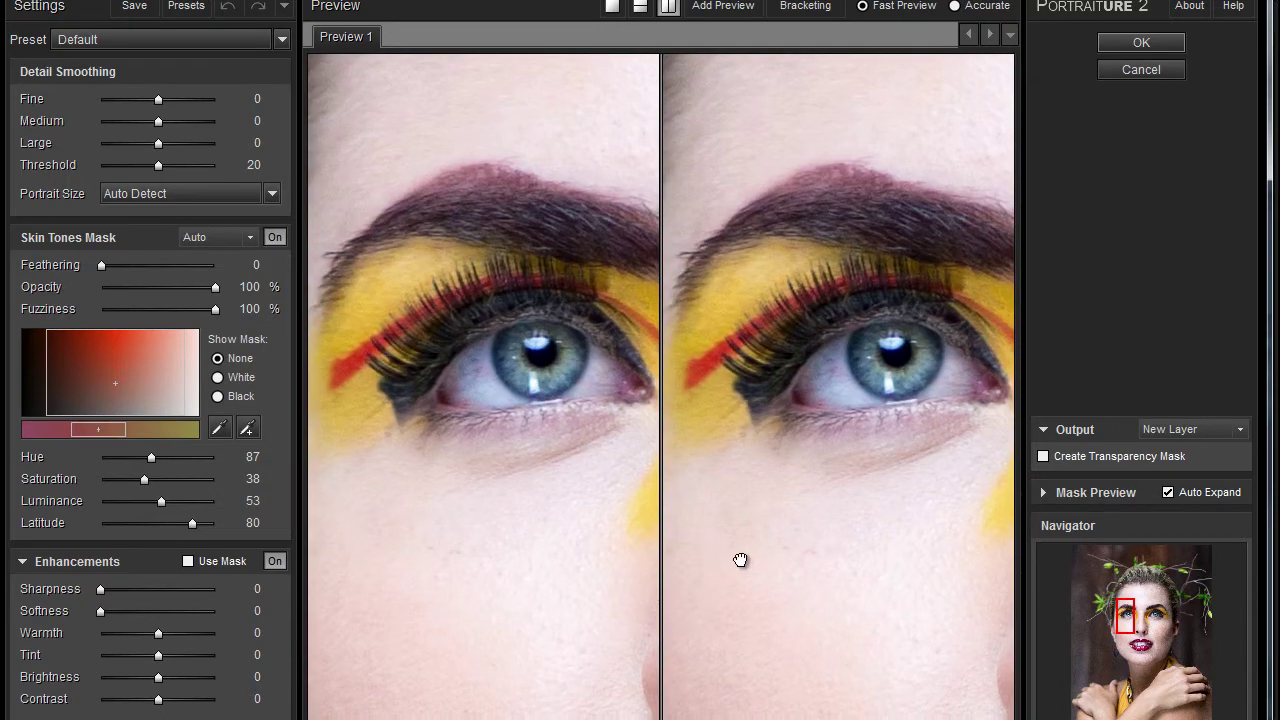
{"action": "left_click_drag", "start_coordinate": [740, 560], "coordinate": [443, 449]}
{"action": "scroll", "coordinate": [540, 457], "scroll_direction": "up", "scroll_amount": 1}
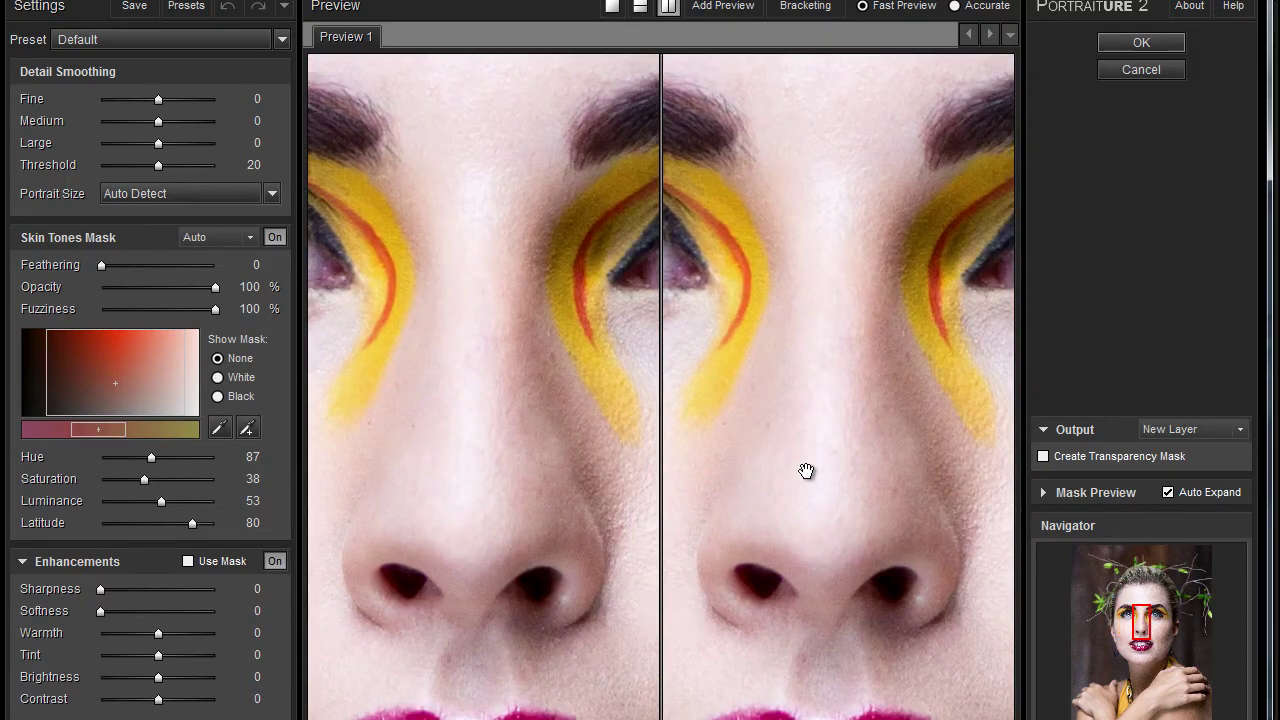
{"action": "left_click_drag", "start_coordinate": [796, 498], "coordinate": [724, 538]}
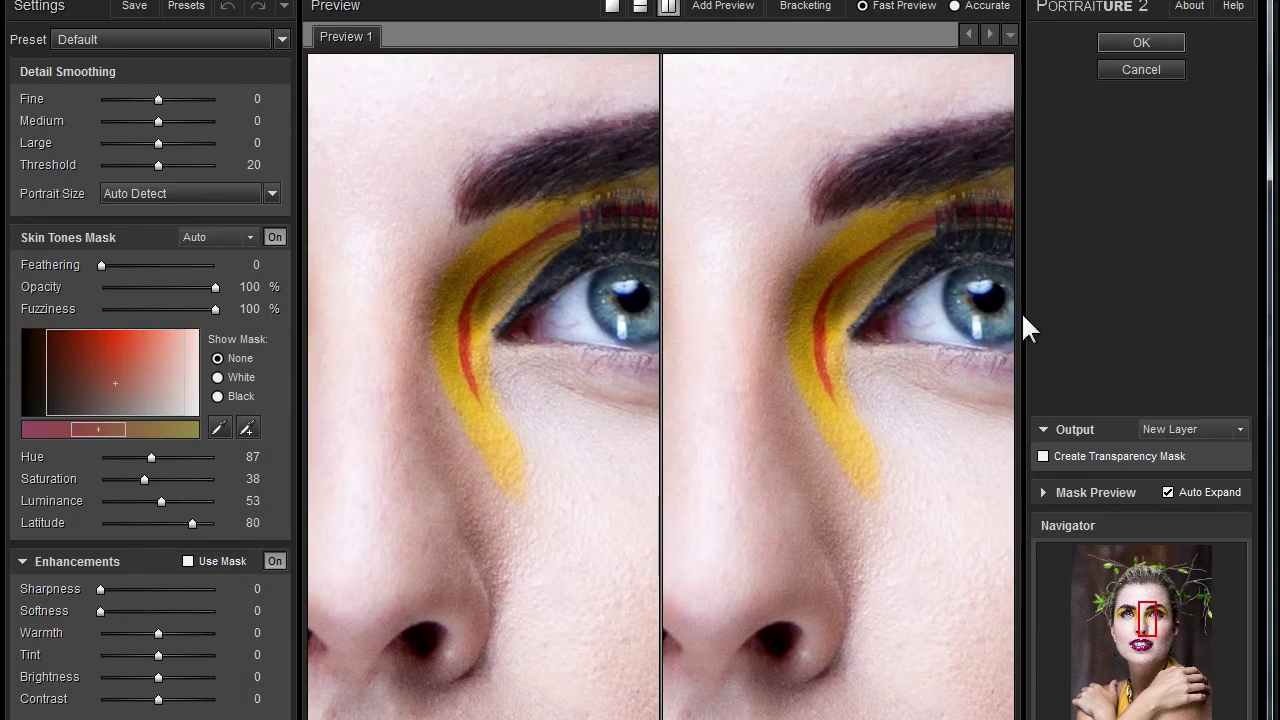
{"action": "left_click_drag", "start_coordinate": [789, 529], "coordinate": [777, 451]}
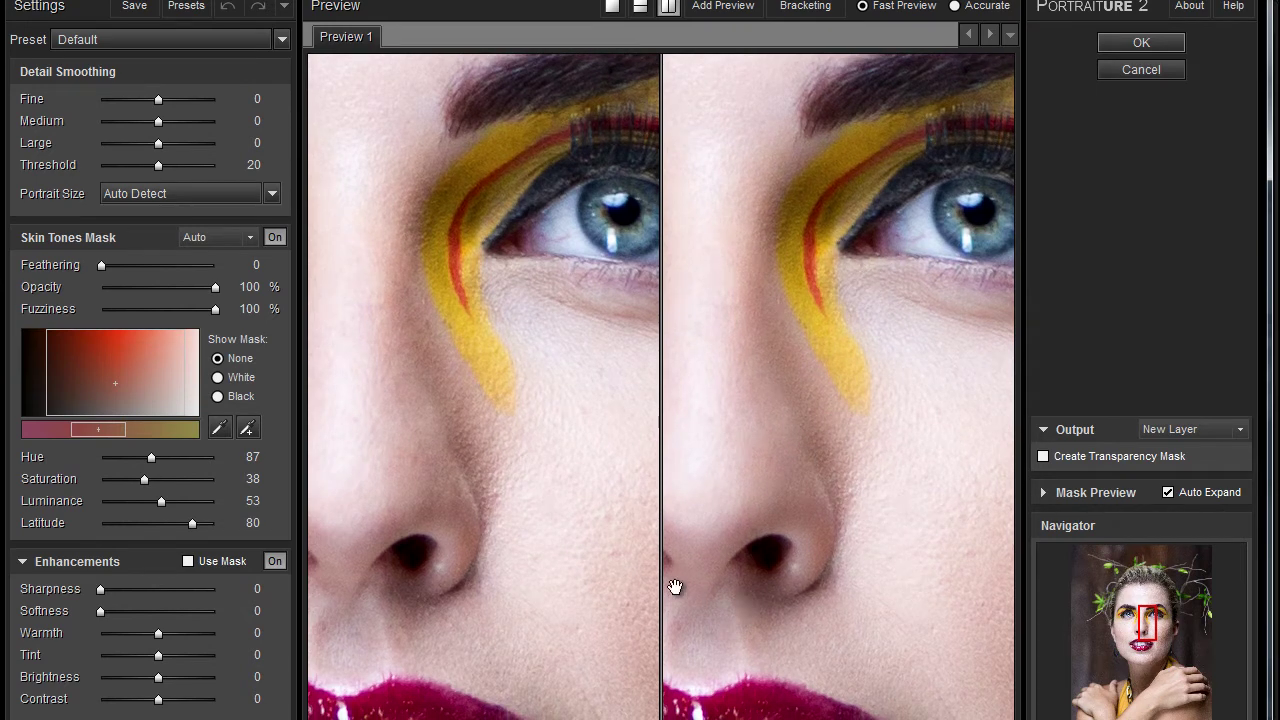
Try the Smoothing: Normal preset and compare its effect on the whole face, eyes, cheek, chin, nose and lips
{"action": "left_click", "coordinate": [280, 39]}
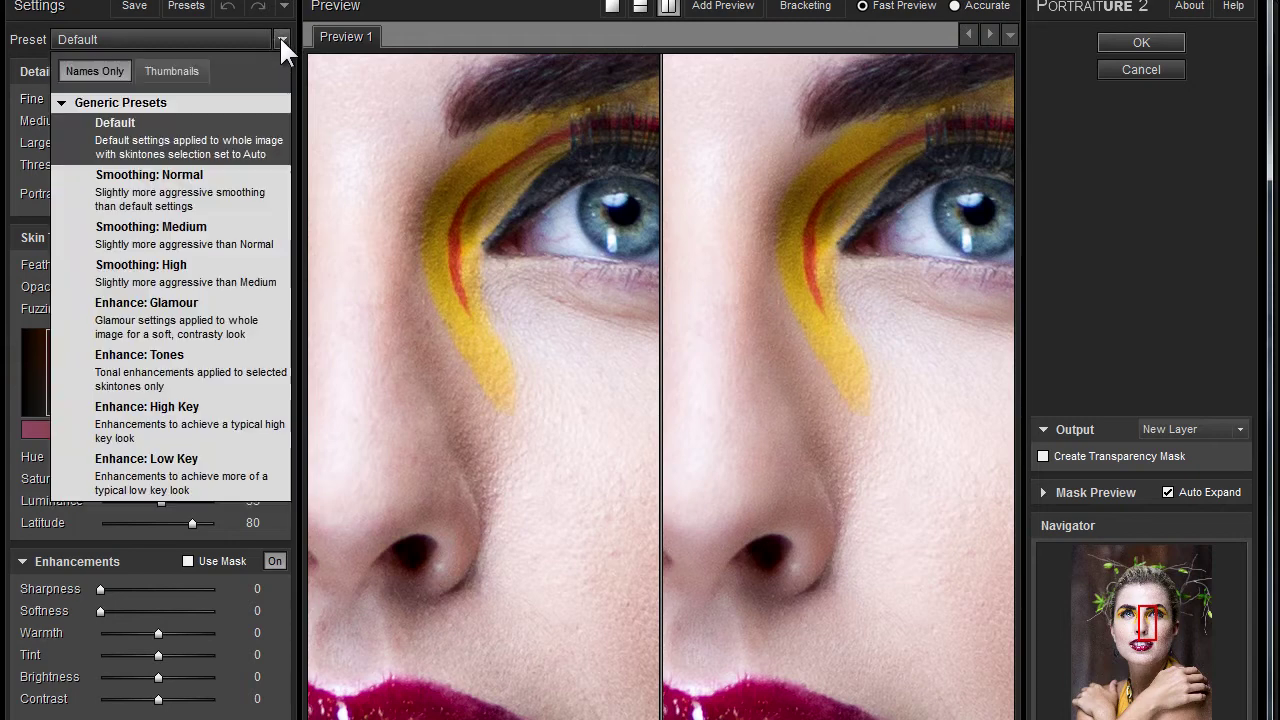
{"action": "left_click", "coordinate": [191, 175]}
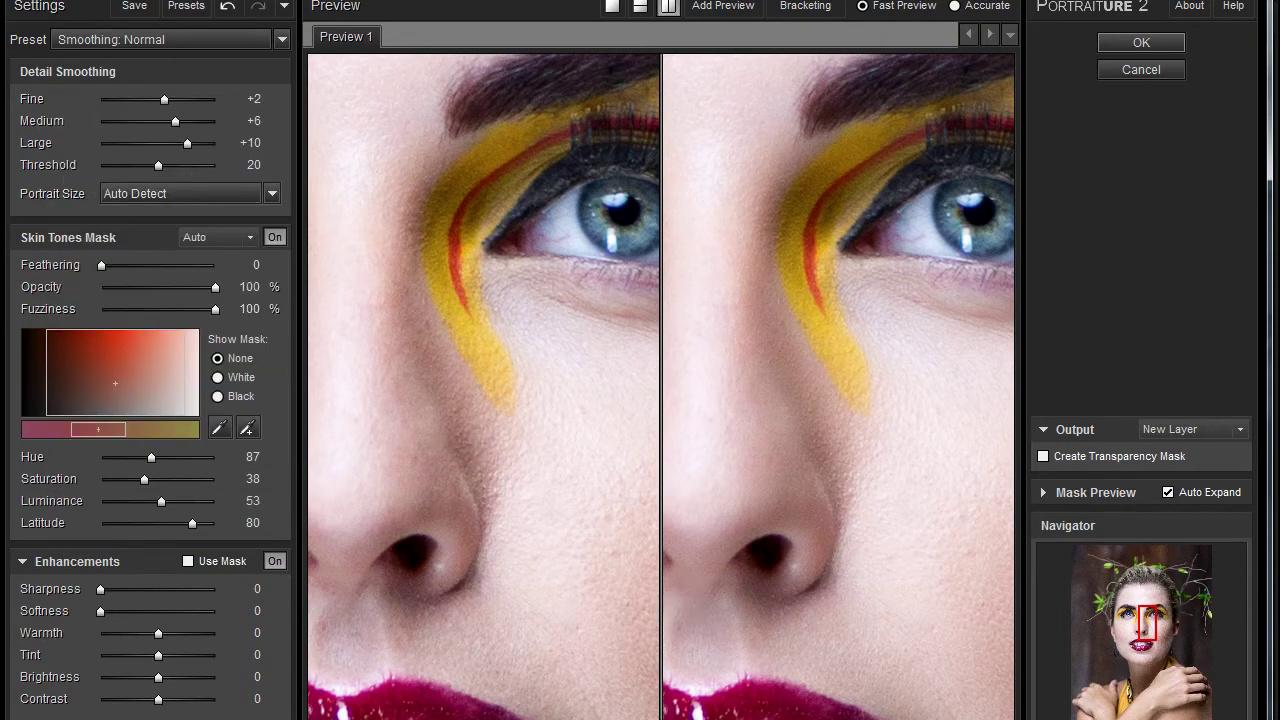
{"action": "key", "text": "ctrl+0"}
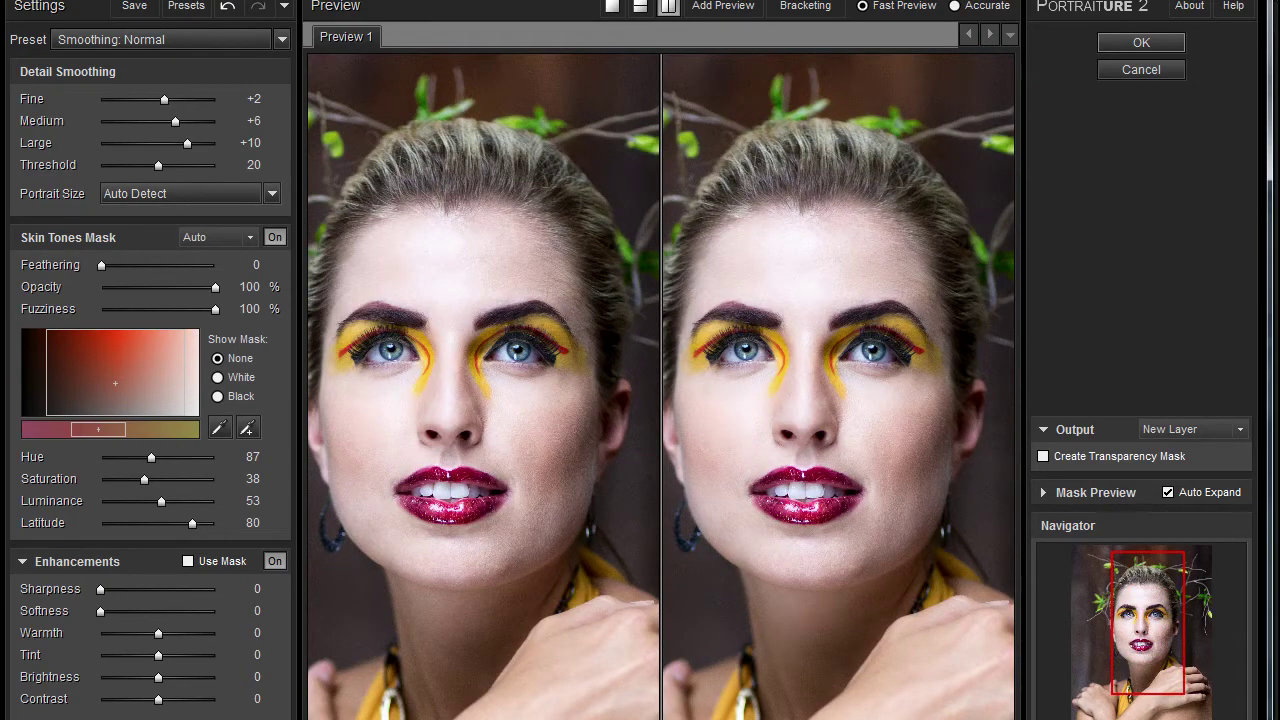
{"action": "key", "text": "ctrl+alt+0"}
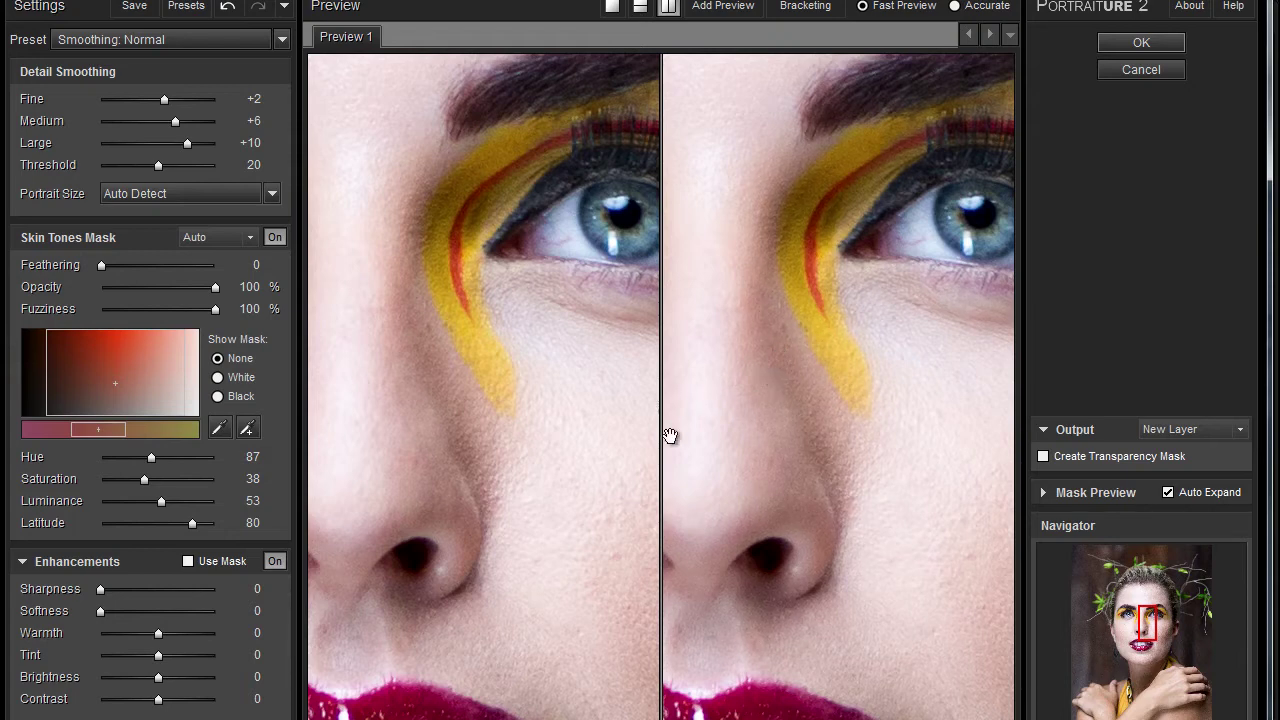
{"action": "left_click_drag", "start_coordinate": [525, 397], "coordinate": [403, 610]}
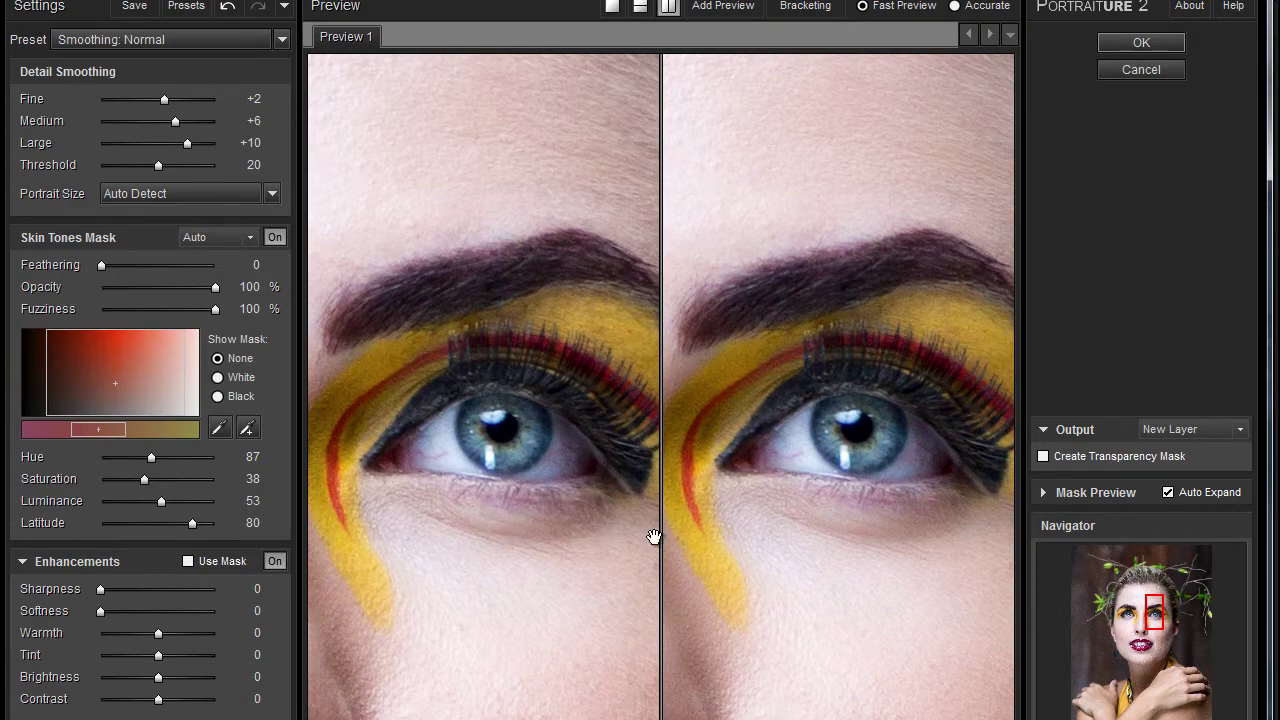
{"action": "left_click_drag", "start_coordinate": [866, 640], "coordinate": [690, 460]}
{"action": "scroll", "coordinate": [791, 500], "scroll_direction": "down", "scroll_amount": 5}
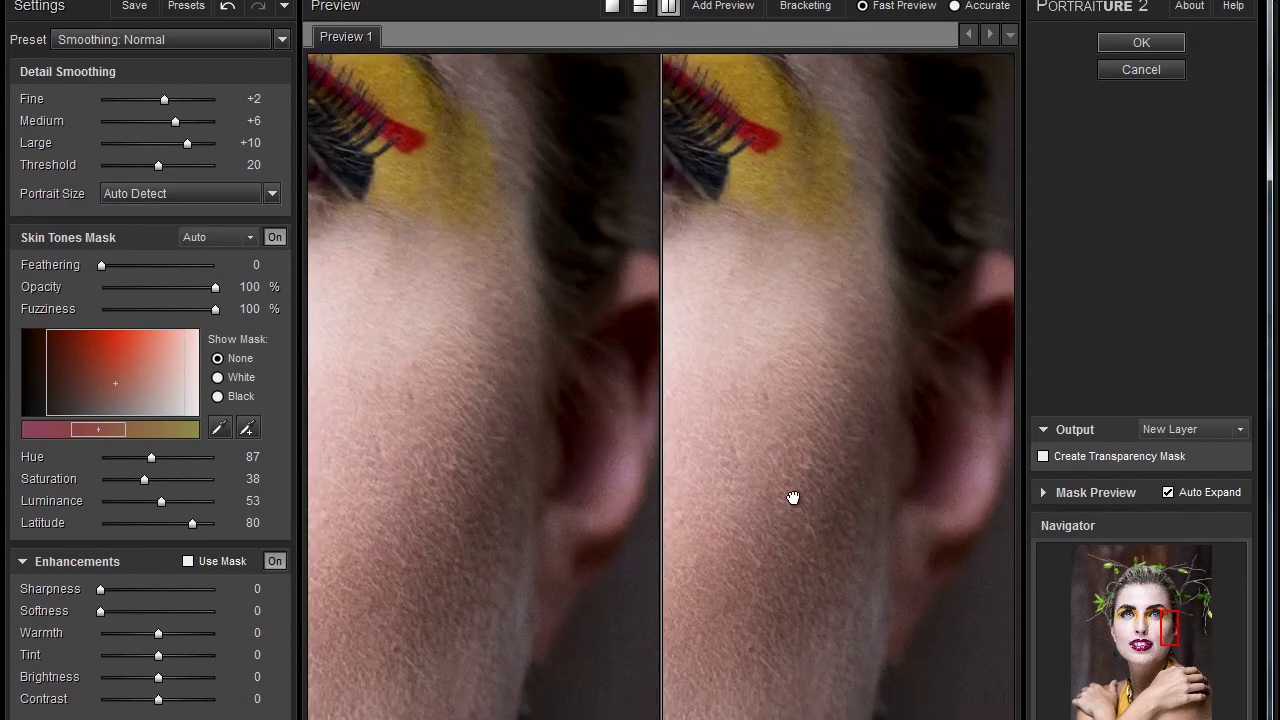
{"action": "scroll", "coordinate": [777, 466], "scroll_direction": "down", "scroll_amount": 5}
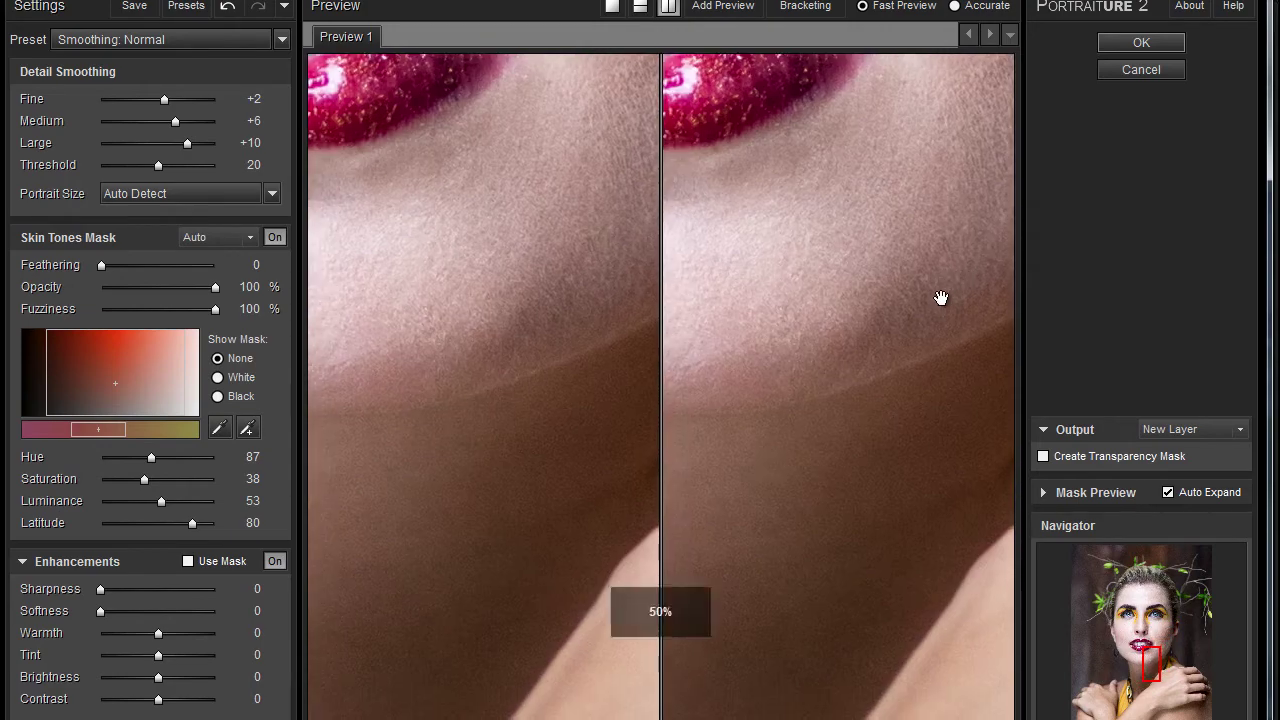
{"action": "scroll", "coordinate": [554, 432], "scroll_direction": "up", "scroll_amount": 5}
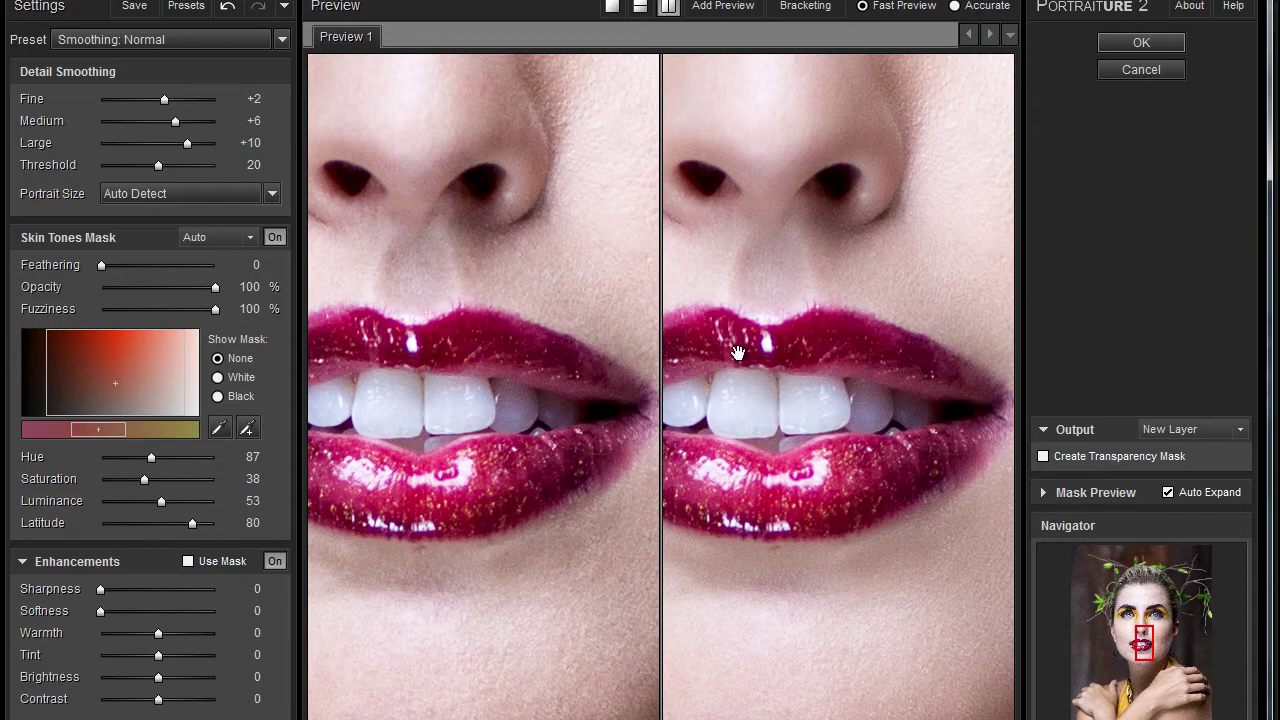
{"action": "left_click_drag", "start_coordinate": [791, 455], "coordinate": [814, 443]}
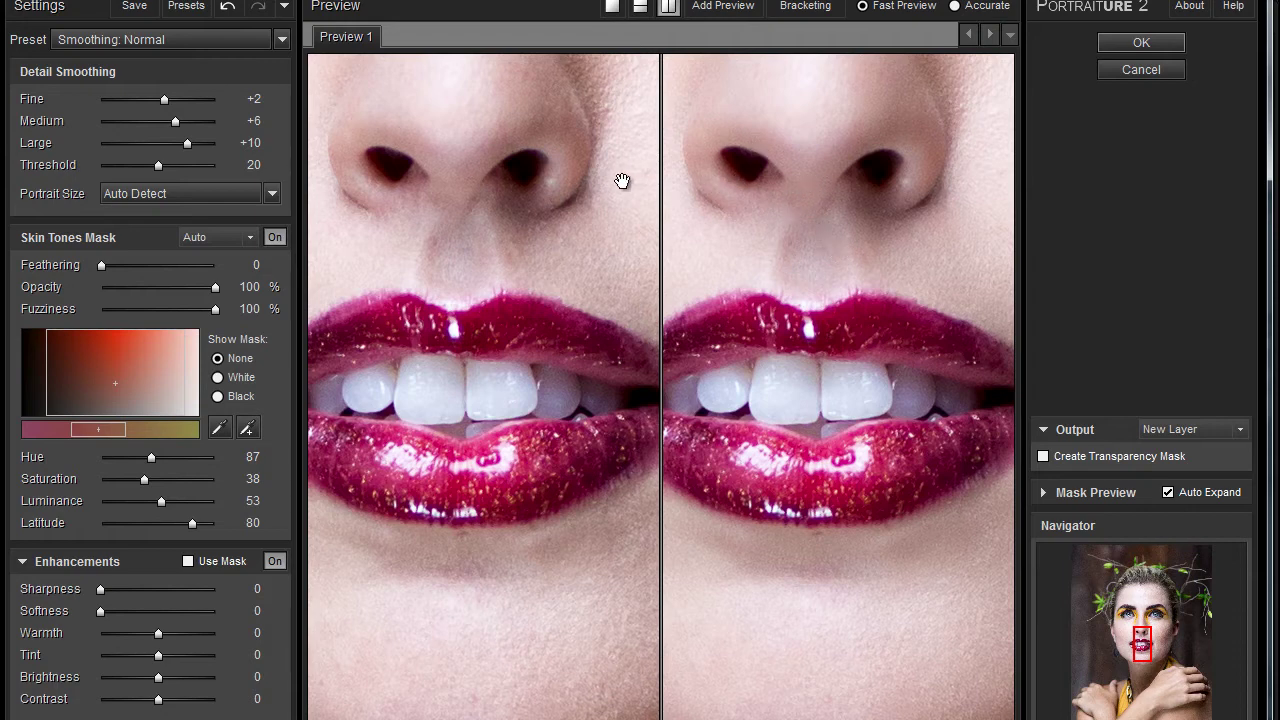
{"action": "left_click_drag", "start_coordinate": [846, 166], "coordinate": [866, 277]}
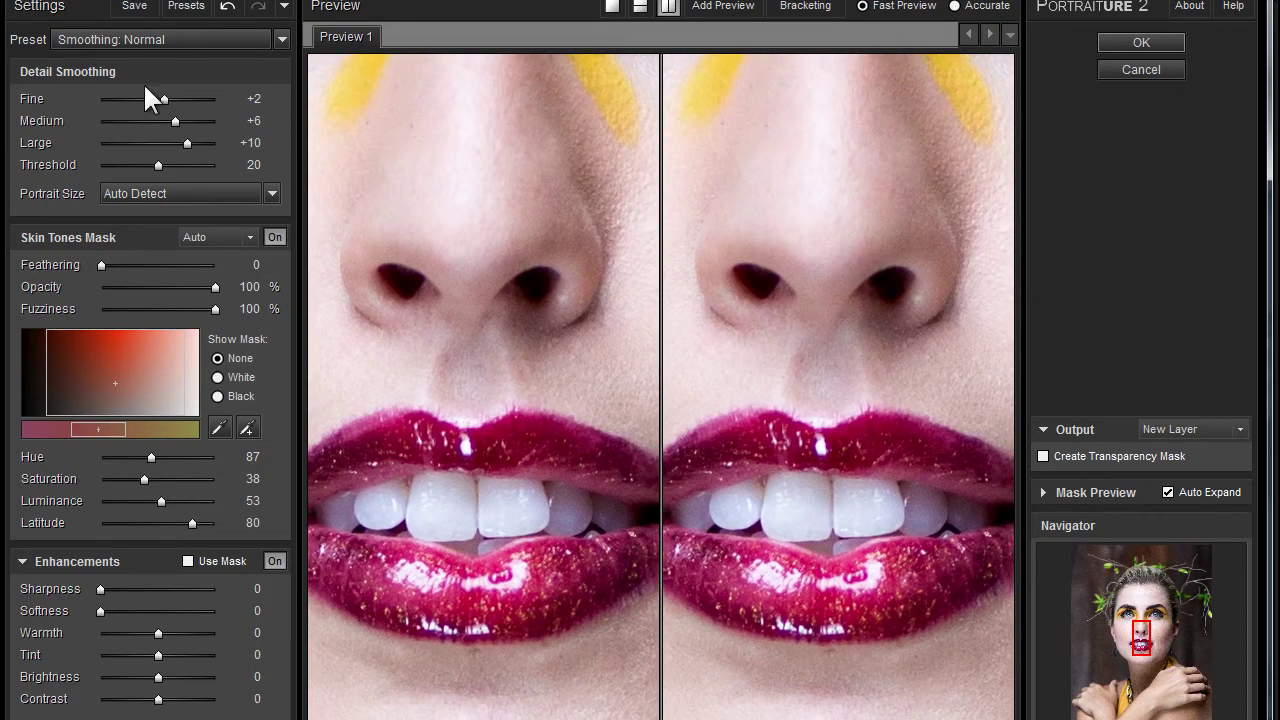
Apply Portraiture with the Default preset, outputting to a new layer with Create Transparency Mask enabled
{"action": "left_click", "coordinate": [283, 40]}
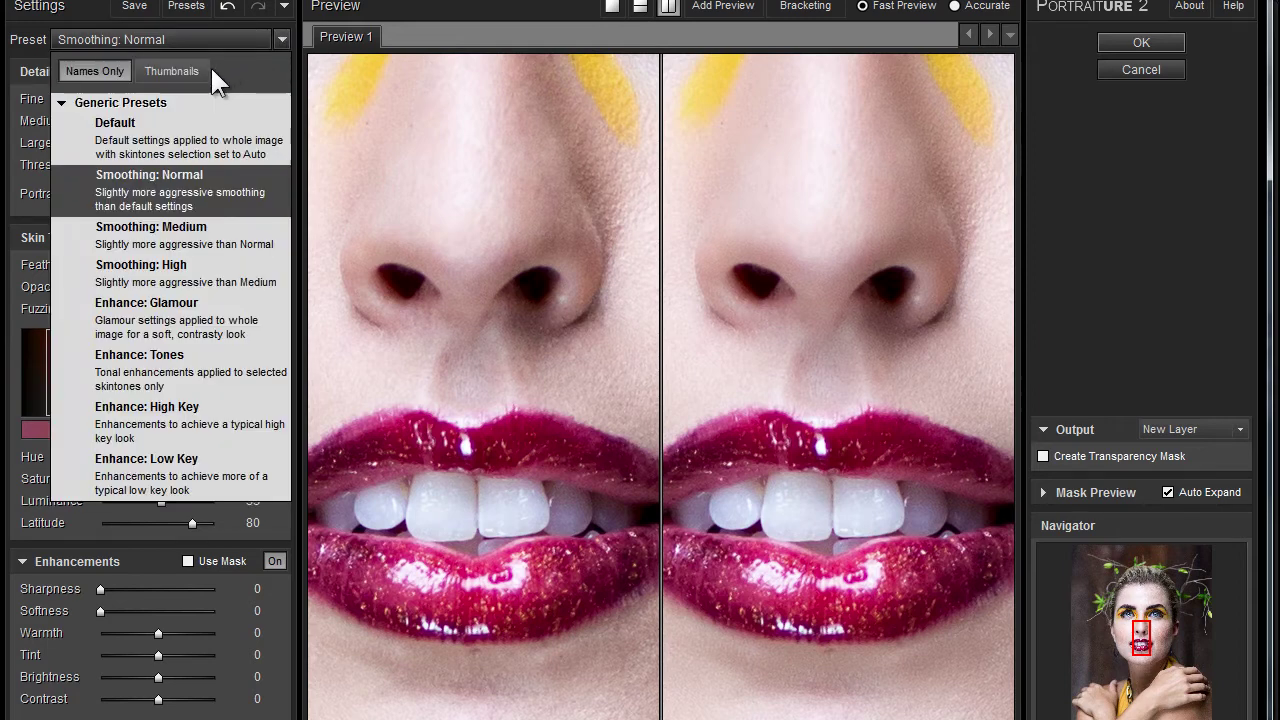
{"action": "left_click", "coordinate": [128, 121]}
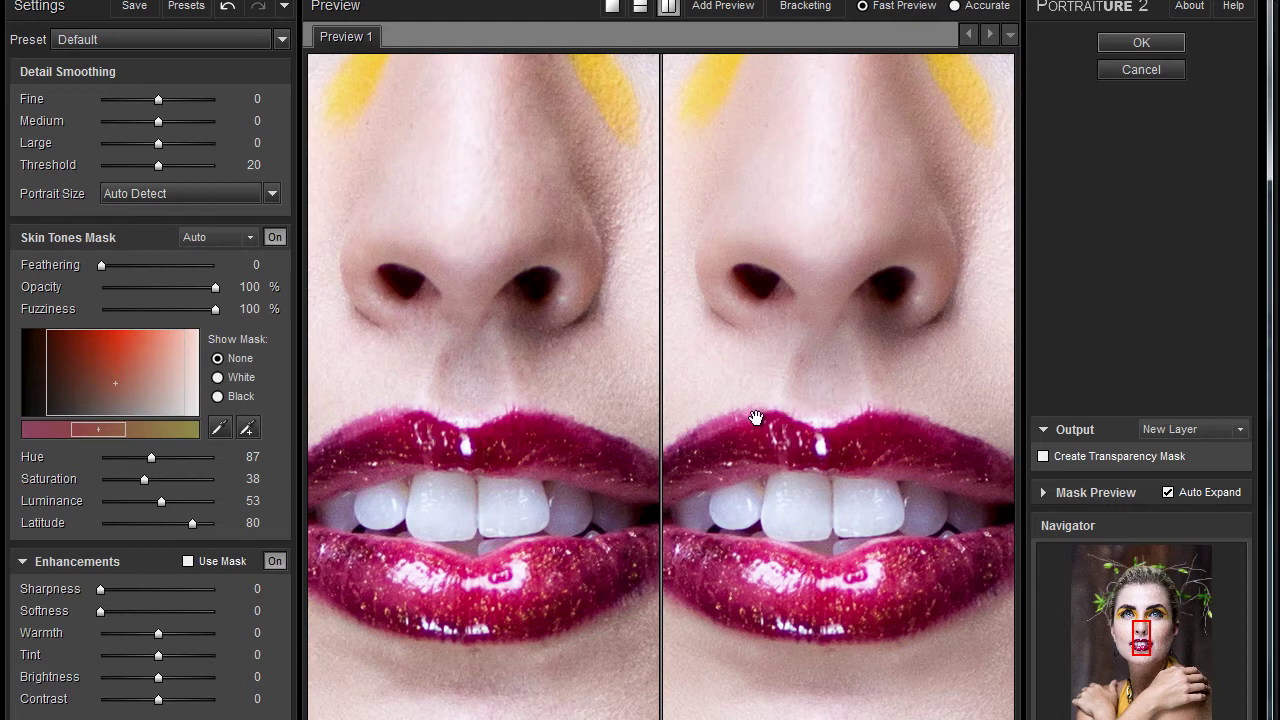
{"action": "left_click", "coordinate": [1041, 458]}
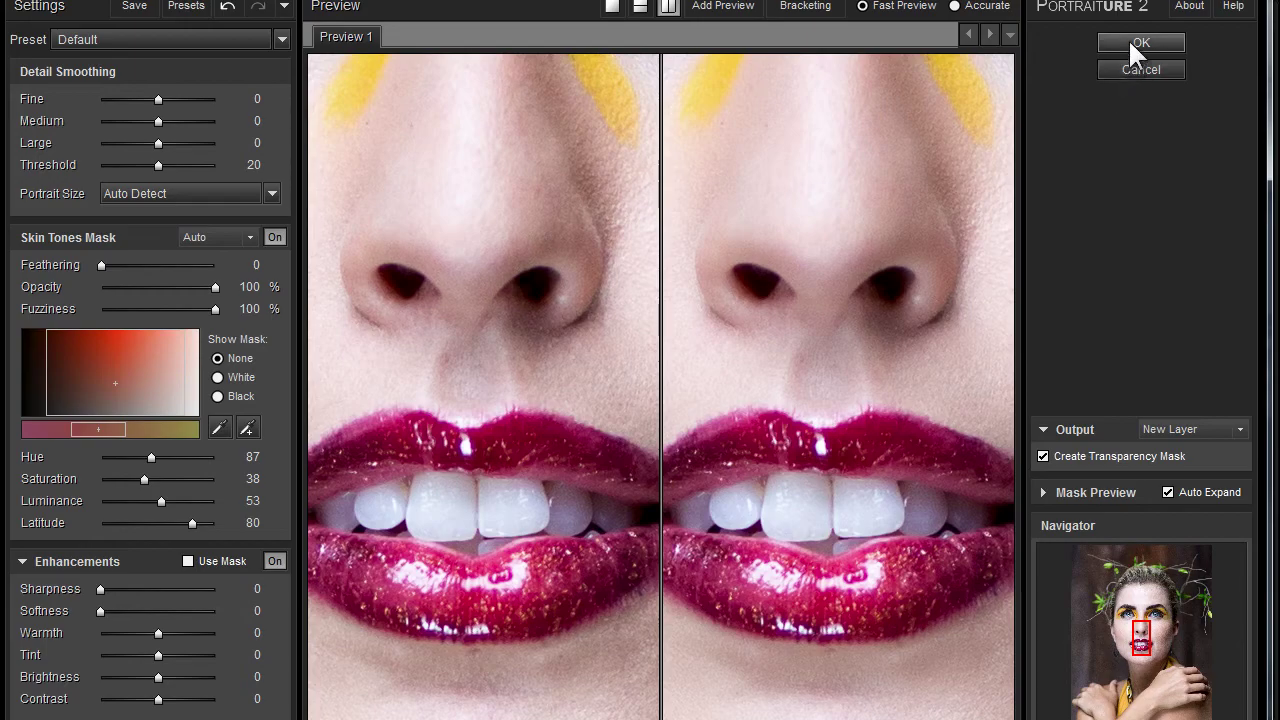
{"action": "left_click", "coordinate": [1128, 41]}
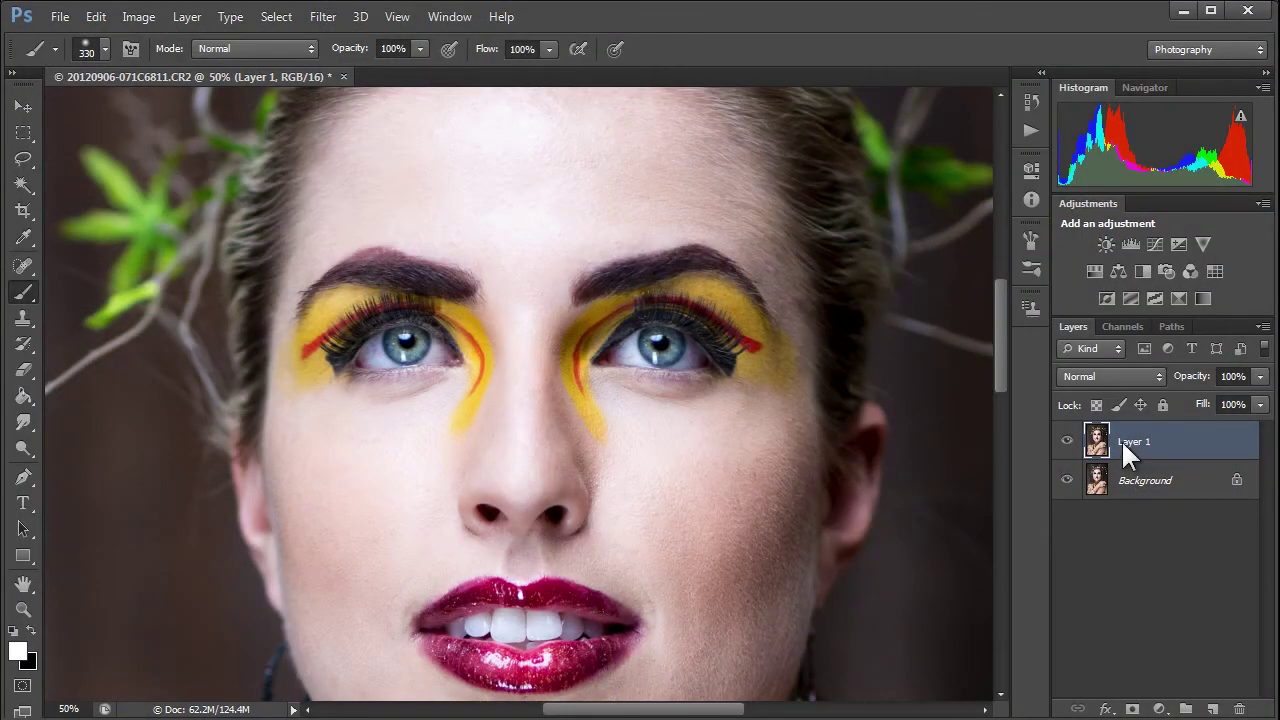
{"action": "key", "text": "ctrl+j"}
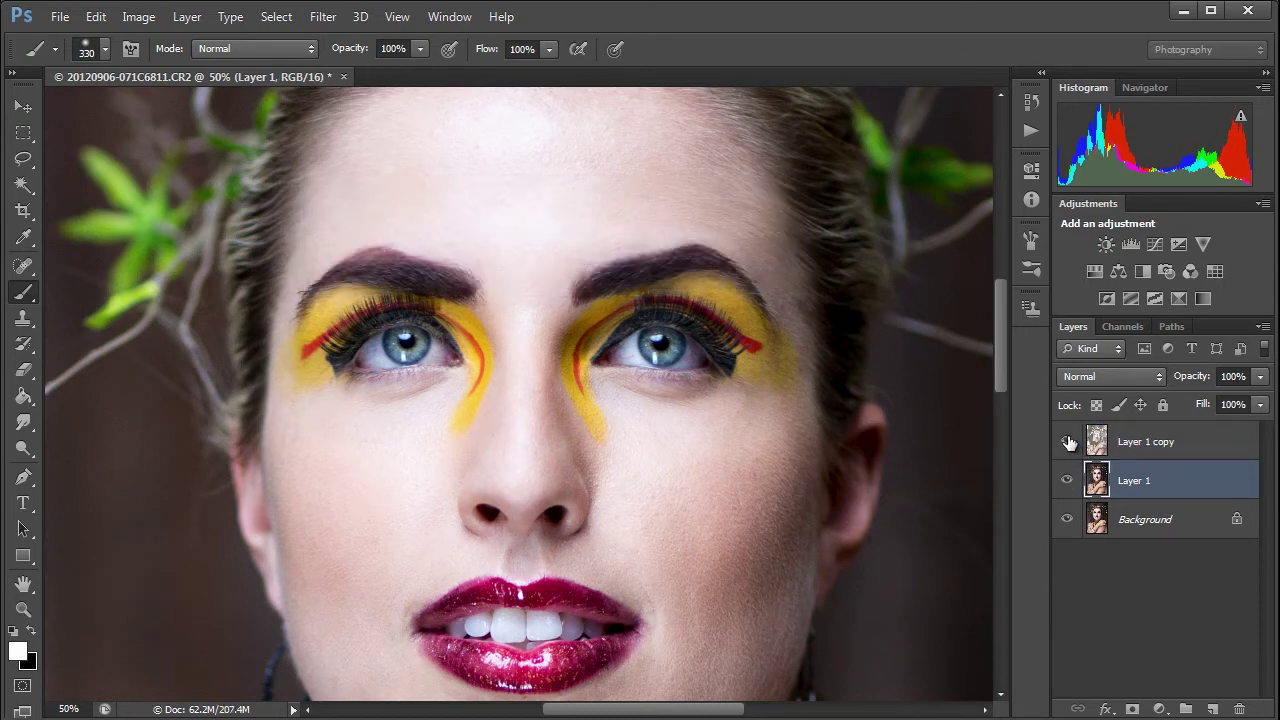
Compare the face with and without Layer 1 copy, then hide Layer 1 and Background to examine which areas the smoothing layer covers
{"action": "left_click", "coordinate": [1067, 441]}
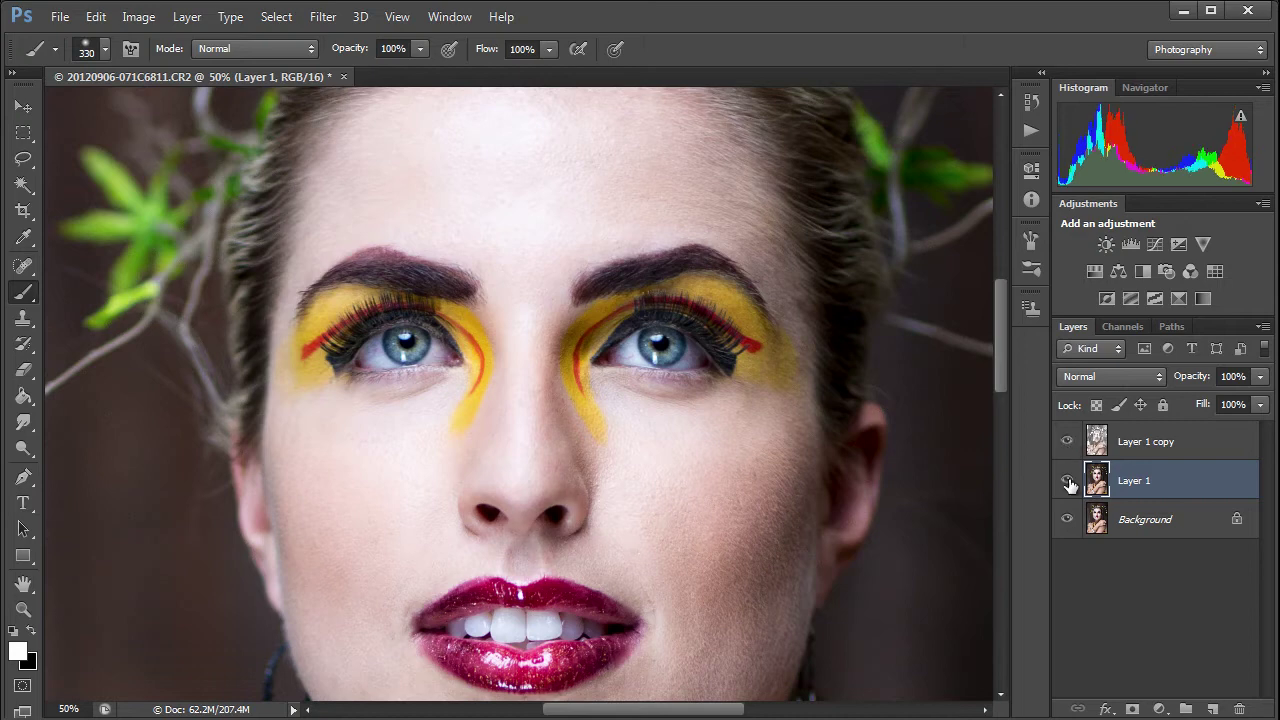
{"action": "left_click", "coordinate": [1066, 480]}
{"action": "left_click", "coordinate": [1066, 519]}
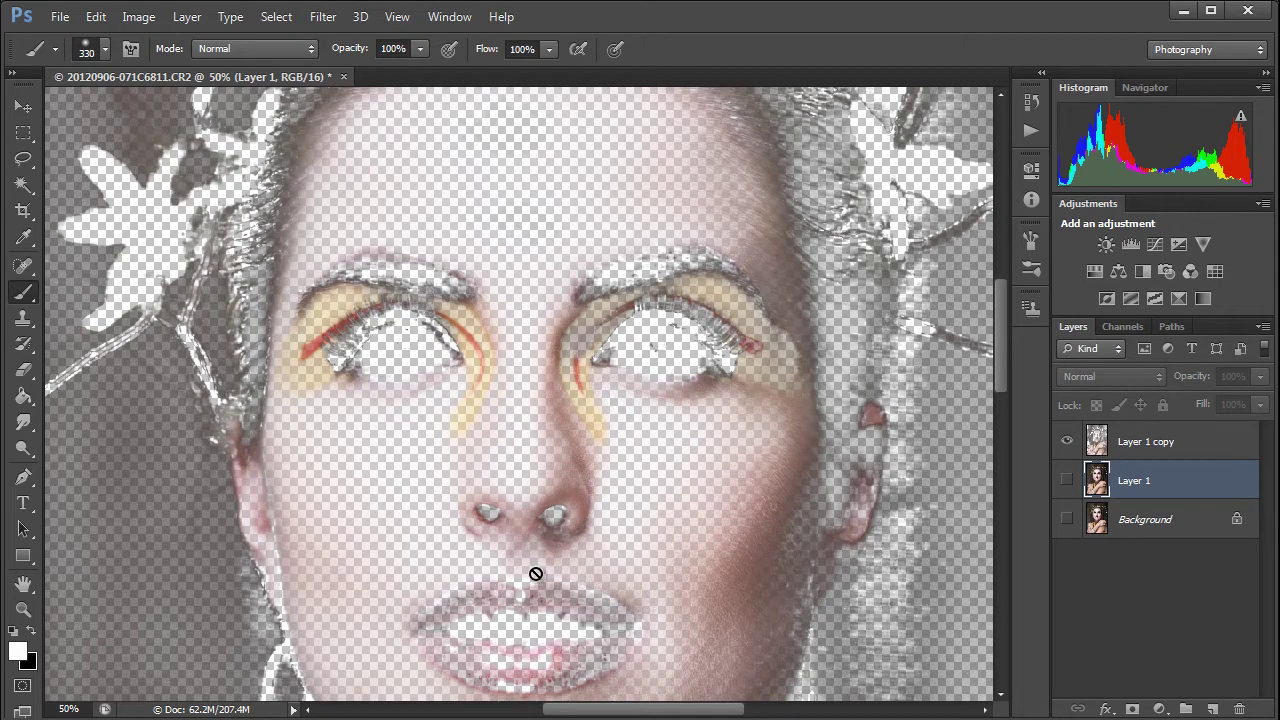
{"action": "left_click_drag", "start_coordinate": [366, 217], "coordinate": [385, 540]}
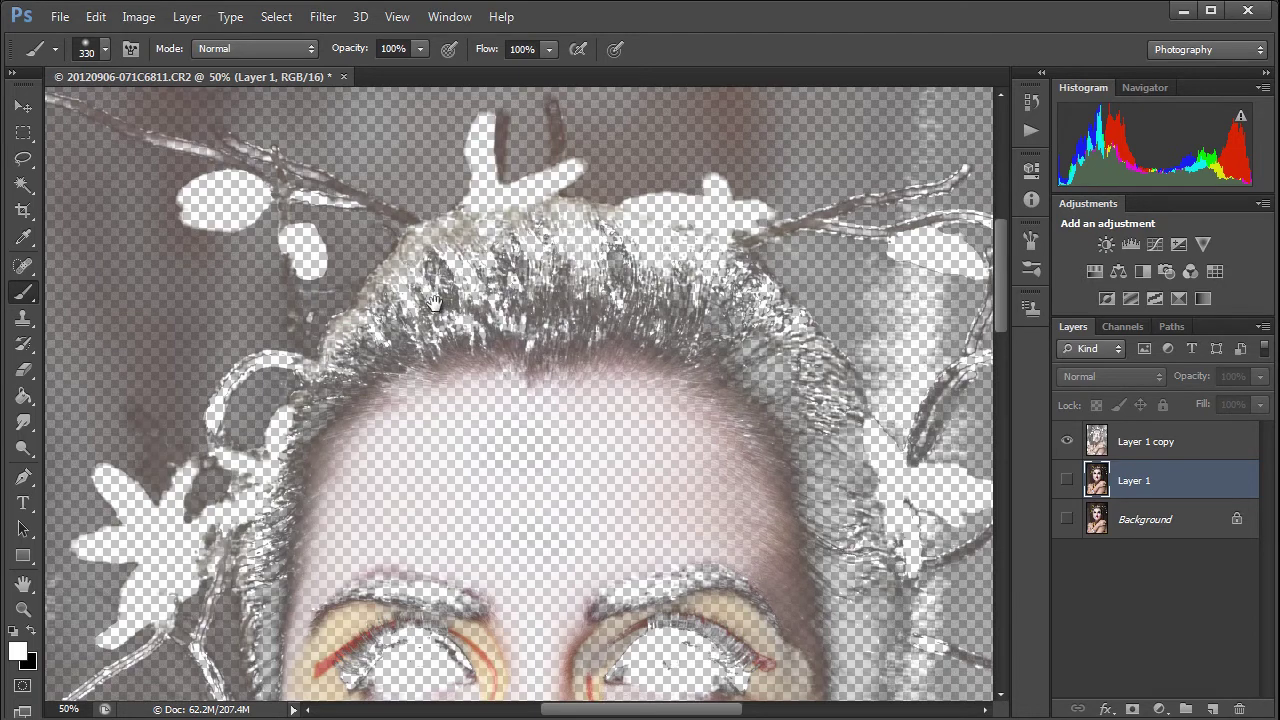
{"action": "mouse_move", "coordinate": [437, 305]}
{"action": "left_mouse_down"}
{"action": "mouse_move", "coordinate": [537, 323]}
{"action": "mouse_move", "coordinate": [580, 309]}
{"action": "mouse_move", "coordinate": [420, 420]}
{"action": "mouse_move", "coordinate": [569, 446]}
{"action": "mouse_move", "coordinate": [569, 511]}
{"action": "left_mouse_up"}
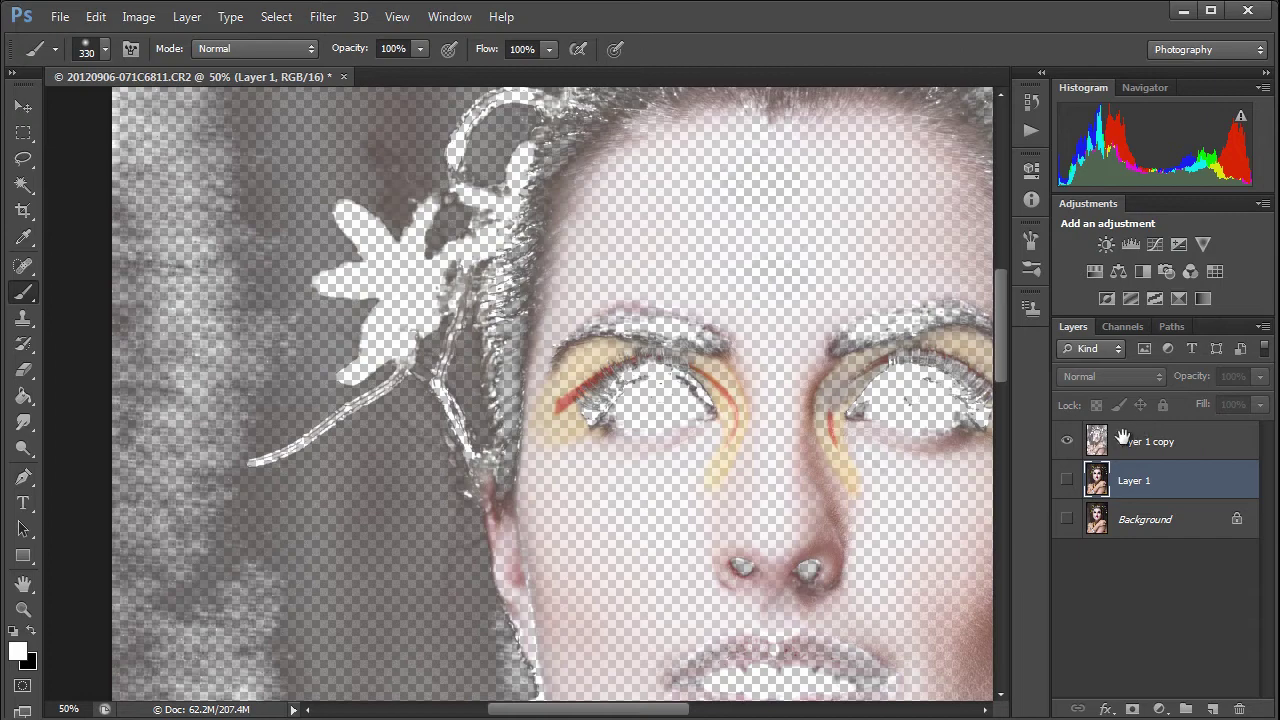
{"action": "left_click_drag", "start_coordinate": [740, 465], "coordinate": [678, 341]}
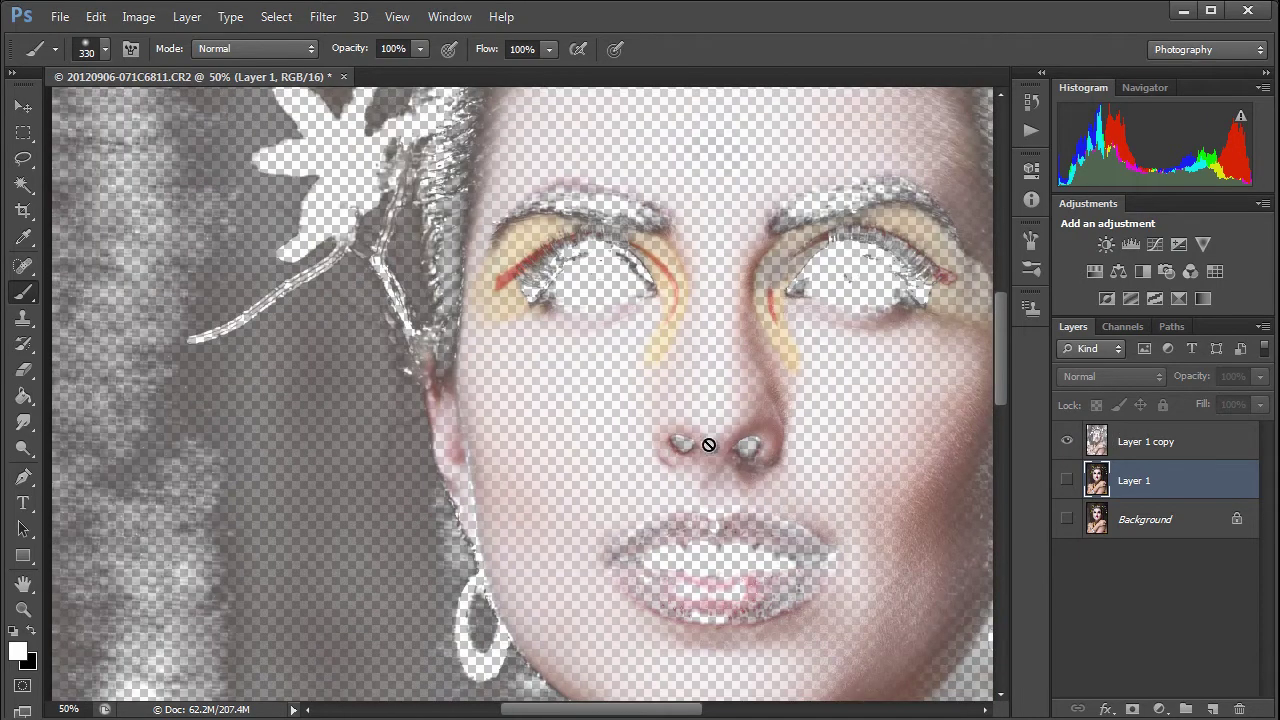
{"action": "mouse_move", "coordinate": [686, 409]}
{"action": "left_mouse_down"}
{"action": "mouse_move", "coordinate": [686, 286]}
{"action": "mouse_move", "coordinate": [597, 337]}
{"action": "mouse_move", "coordinate": [511, 354]}
{"action": "mouse_move", "coordinate": [409, 406]}
{"action": "mouse_move", "coordinate": [429, 286]}
{"action": "mouse_move", "coordinate": [420, 400]}
{"action": "mouse_move", "coordinate": [578, 246]}
{"action": "mouse_move", "coordinate": [457, 371]}
{"action": "mouse_move", "coordinate": [240, 443]}
{"action": "mouse_move", "coordinate": [351, 314]}
{"action": "mouse_move", "coordinate": [280, 674]}
{"action": "mouse_move", "coordinate": [491, 394]}
{"action": "mouse_move", "coordinate": [398, 477]}
{"action": "left_mouse_up"}
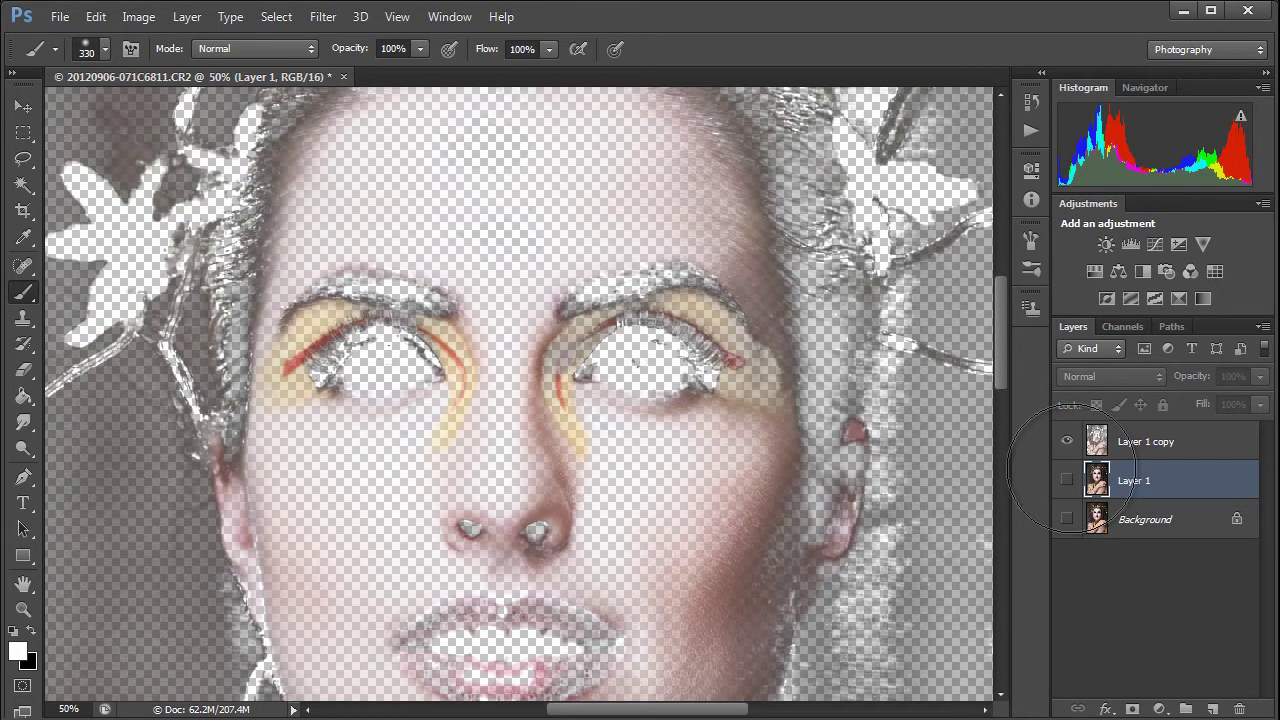
Show Layer 1 again and set the Eraser to 84 px at the bracelet
{"action": "left_click", "coordinate": [1066, 480]}
{"action": "left_click_drag", "start_coordinate": [620, 543], "coordinate": [688, 447]}
{"action": "scroll", "coordinate": [688, 447], "scroll_direction": "down", "scroll_amount": 15}
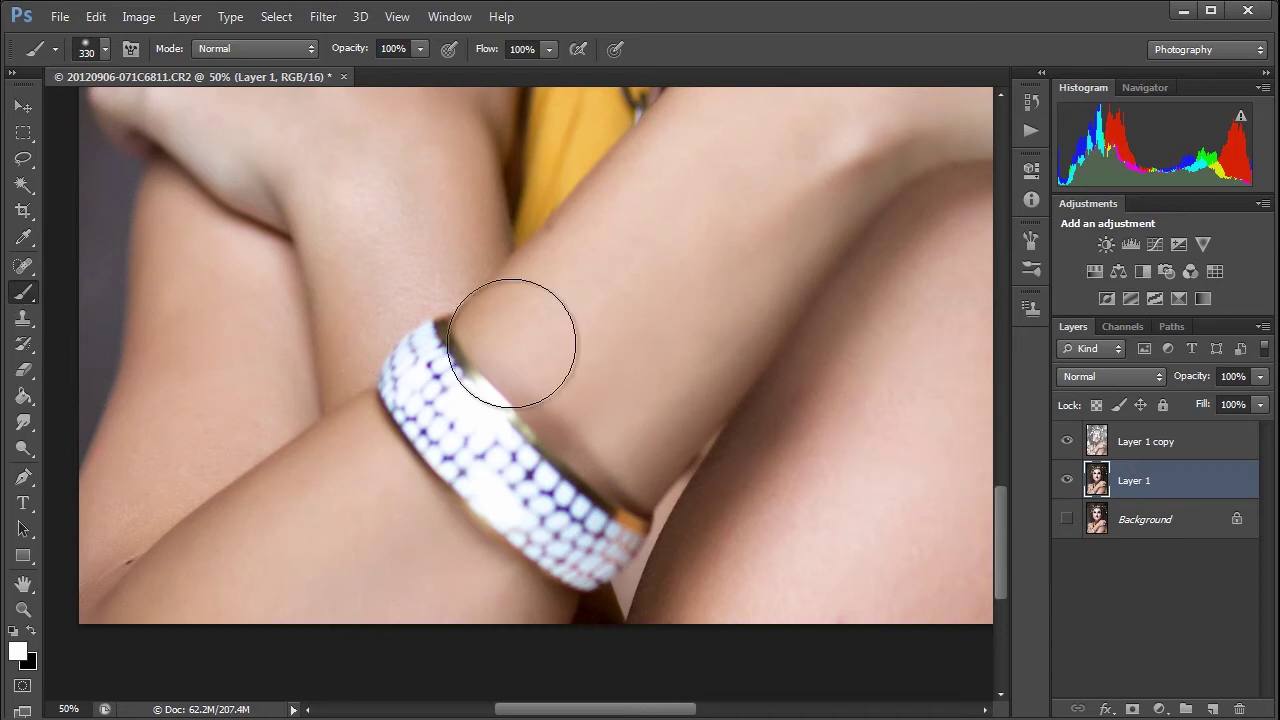
{"action": "left_click", "coordinate": [24, 371]}
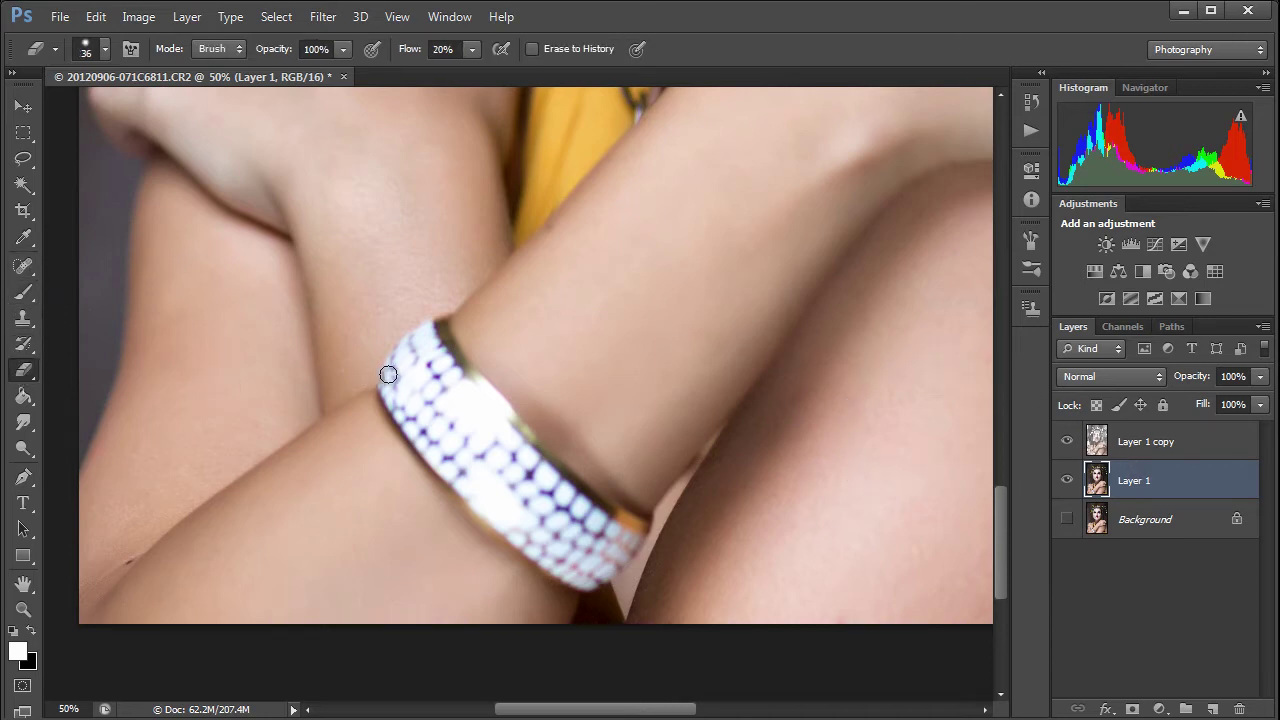
{"action": "mouse_move", "coordinate": [408, 384]}
{"action": "left_mouse_down"}
{"action": "mouse_move", "coordinate": [427, 376]}
{"action": "mouse_move", "coordinate": [388, 306]}
{"action": "mouse_move", "coordinate": [390, 402]}
{"action": "left_mouse_up"}
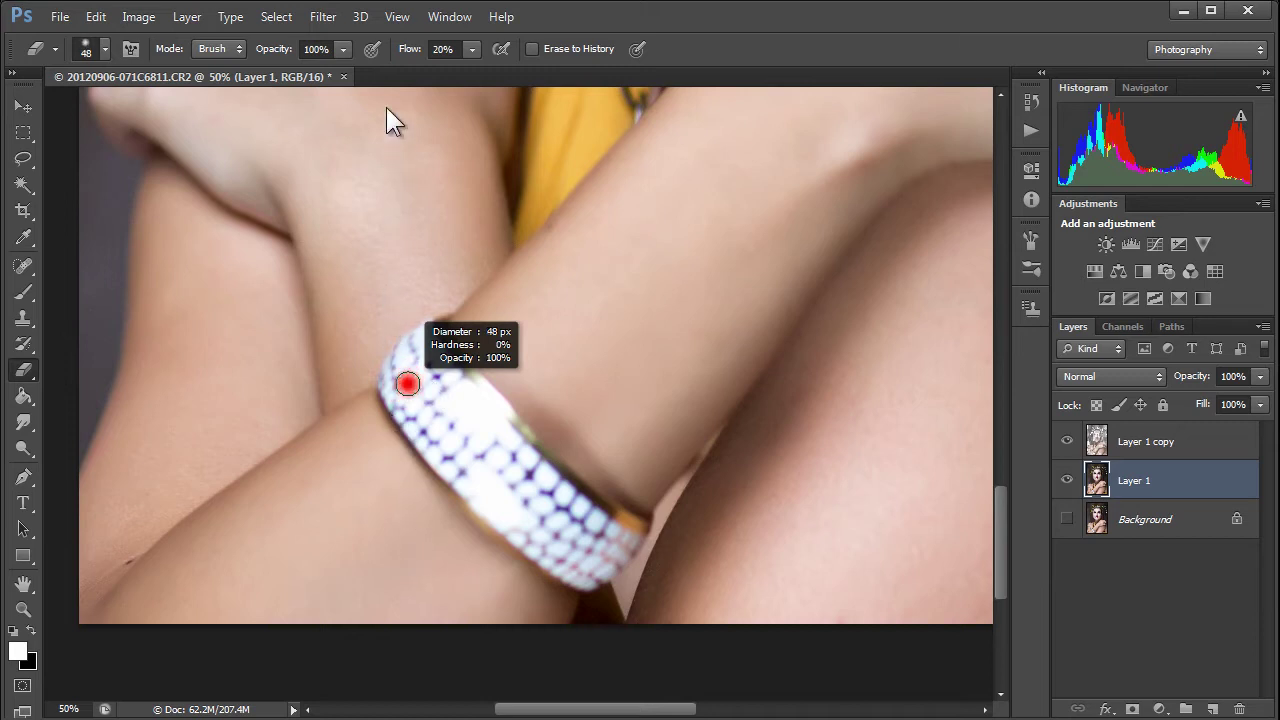
{"action": "left_click_drag", "start_coordinate": [390, 120], "coordinate": [390, 249]}
{"action": "left_click_drag", "start_coordinate": [420, 347], "coordinate": [436, 329]}
Show the Background layer and erase the smoothing over the bracelet and the necklace chain on Layer 1 copy
{"action": "mouse_move", "coordinate": [425, 331]}
{"action": "left_mouse_down"}
{"action": "mouse_move", "coordinate": [443, 391]}
{"action": "mouse_move", "coordinate": [369, 346]}
{"action": "mouse_move", "coordinate": [449, 446]}
{"action": "mouse_move", "coordinate": [484, 463]}
{"action": "left_mouse_up"}
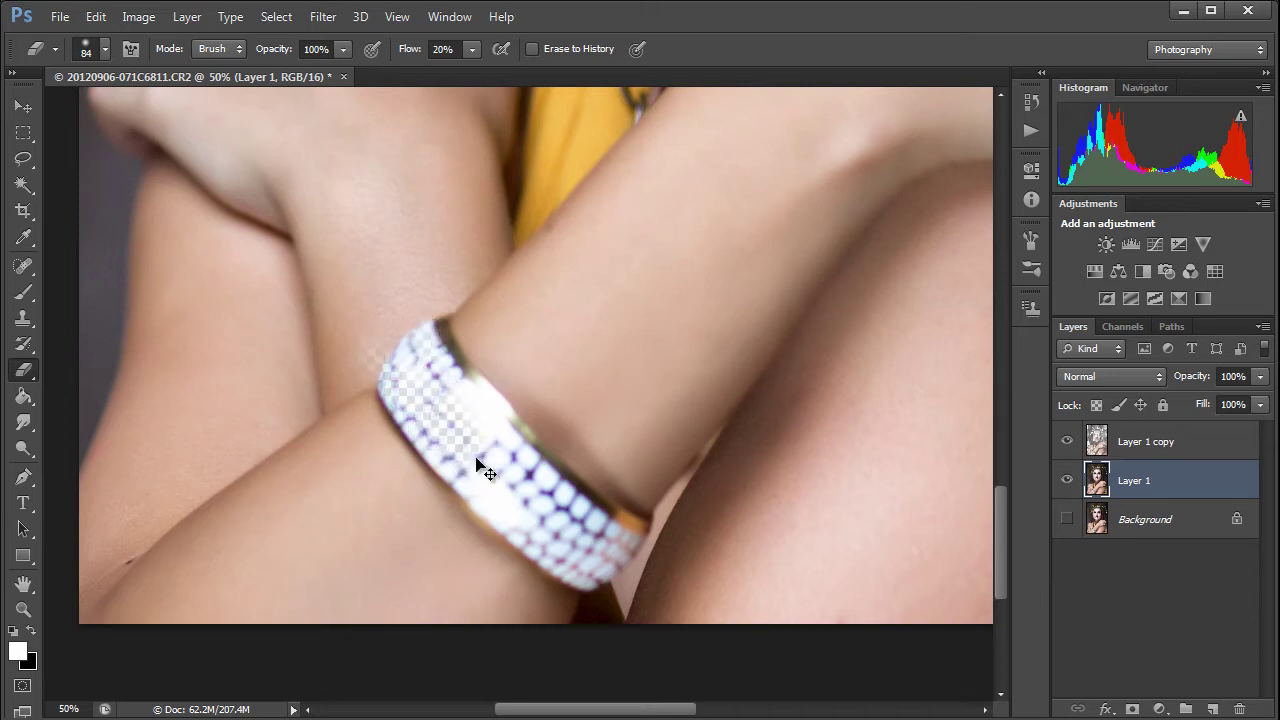
{"action": "key", "text": "ctrl+z"}
{"action": "left_click", "coordinate": [1068, 520]}
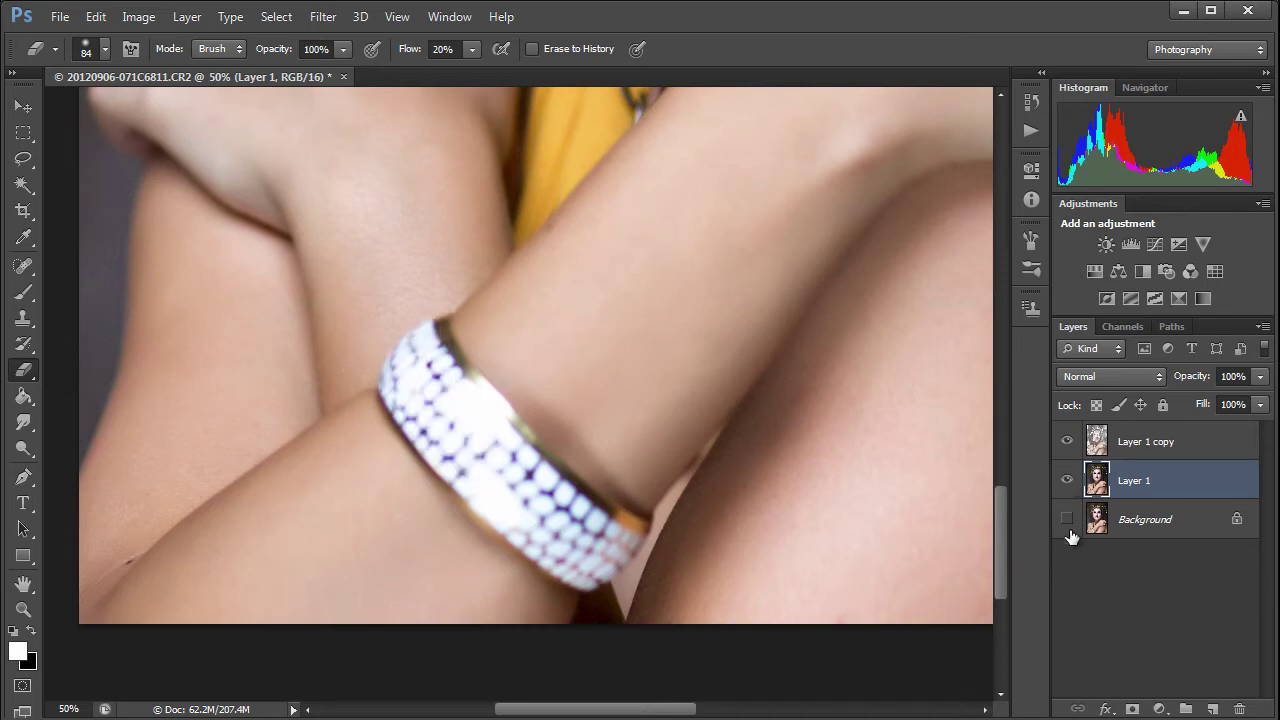
{"action": "left_click", "coordinate": [1135, 443]}
{"action": "mouse_move", "coordinate": [443, 373]}
{"action": "left_mouse_down"}
{"action": "mouse_move", "coordinate": [615, 549]}
{"action": "mouse_move", "coordinate": [587, 577]}
{"action": "mouse_move", "coordinate": [414, 414]}
{"action": "mouse_move", "coordinate": [404, 391]}
{"action": "mouse_move", "coordinate": [423, 342]}
{"action": "mouse_move", "coordinate": [574, 515]}
{"action": "mouse_move", "coordinate": [621, 538]}
{"action": "mouse_move", "coordinate": [507, 473]}
{"action": "mouse_move", "coordinate": [454, 349]}
{"action": "left_mouse_up"}
{"action": "scroll", "coordinate": [451, 460], "scroll_direction": "up", "scroll_amount": 6}
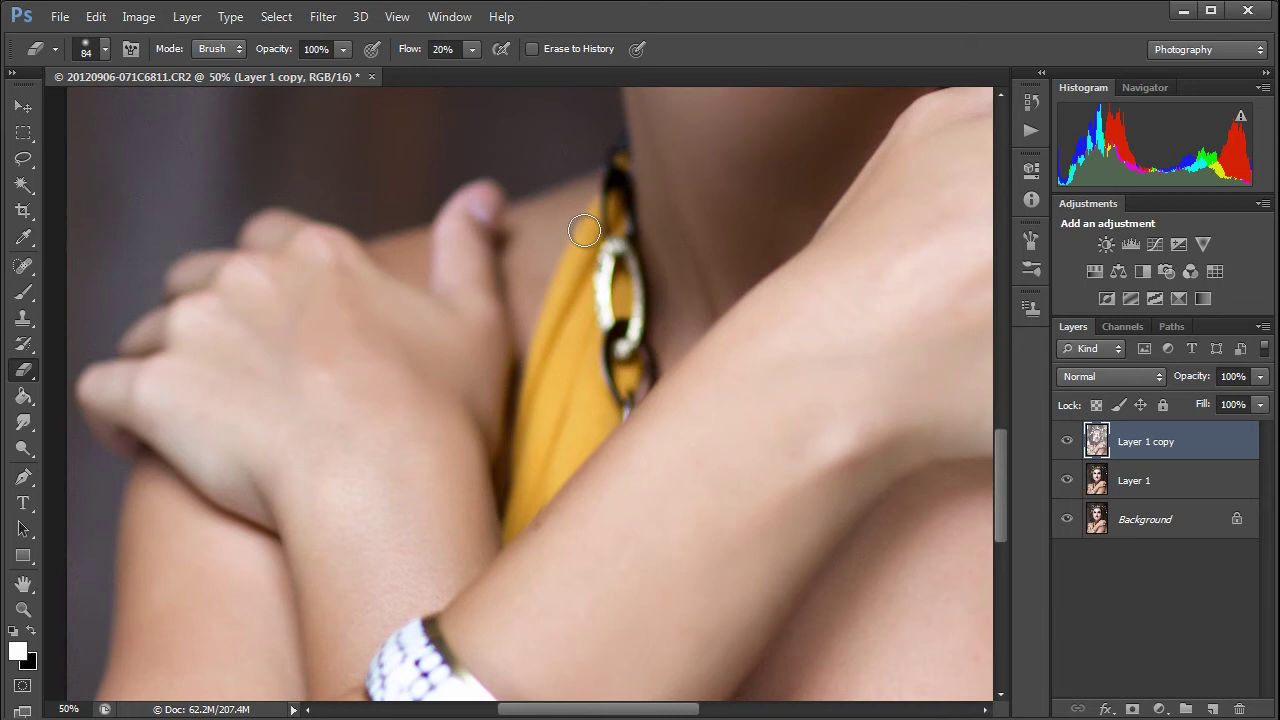
{"action": "mouse_move", "coordinate": [584, 231]}
{"action": "left_mouse_down"}
{"action": "mouse_move", "coordinate": [611, 246]}
{"action": "mouse_move", "coordinate": [643, 343]}
{"action": "mouse_move", "coordinate": [635, 371]}
{"action": "mouse_move", "coordinate": [616, 249]}
{"action": "left_mouse_up"}
Erase the smoothing from the hair, branches and backdrop around the head on Layer 1 copy with a 528 px Eraser
{"action": "scroll", "coordinate": [616, 249], "scroll_direction": "up", "scroll_amount": 5}
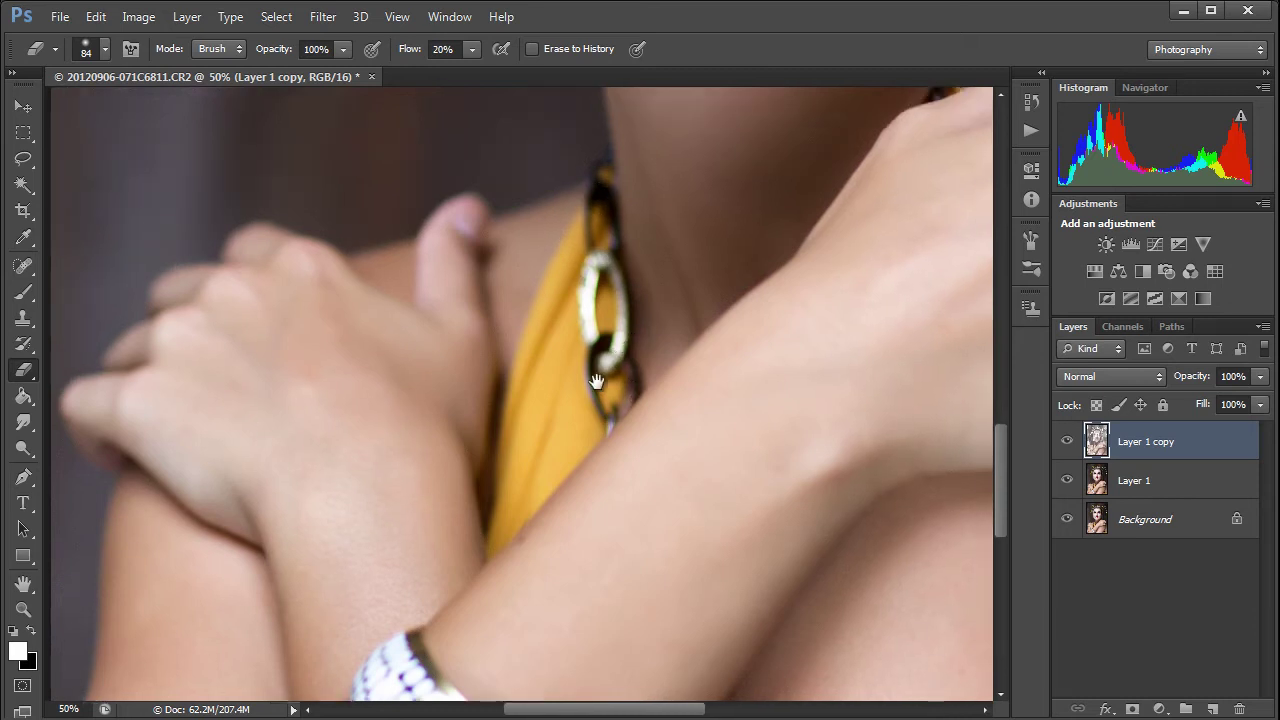
{"action": "scroll", "coordinate": [571, 457], "scroll_direction": "right", "scroll_amount": 3}
{"action": "scroll", "coordinate": [409, 451], "scroll_direction": "up", "scroll_amount": 3}
{"action": "scroll", "coordinate": [409, 451], "scroll_direction": "left", "scroll_amount": 2}
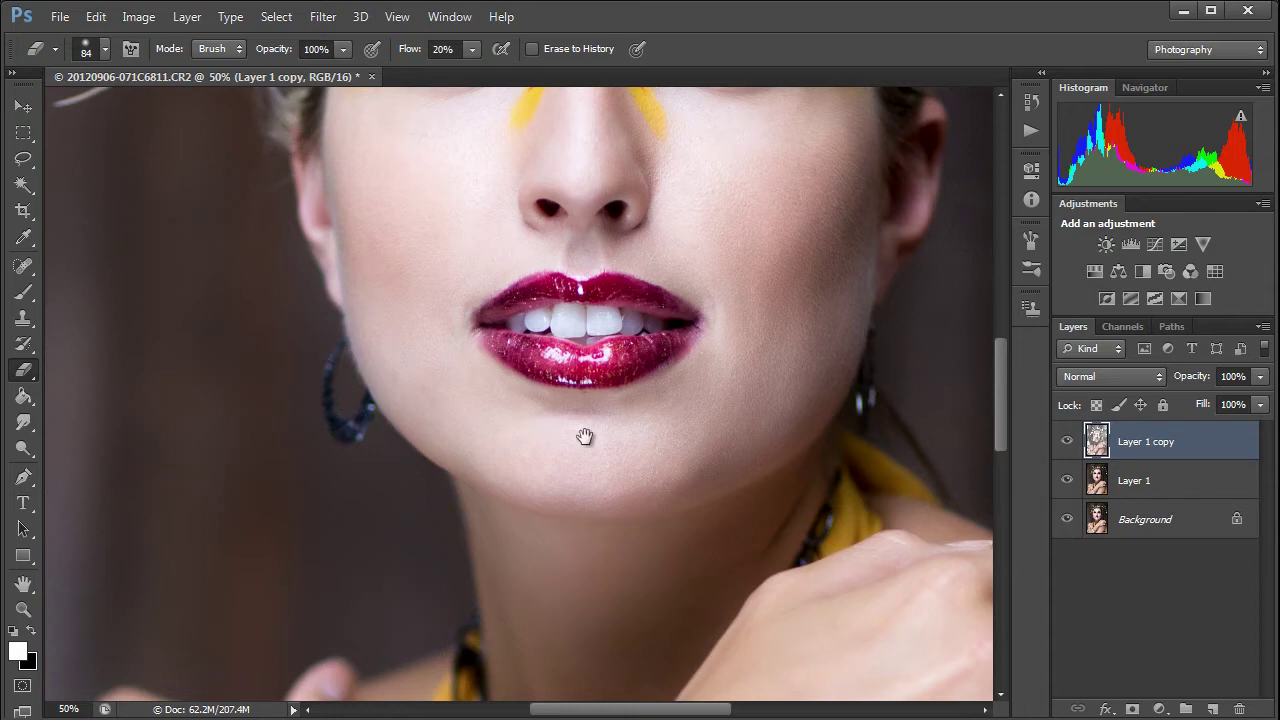
{"action": "left_click_drag", "start_coordinate": [855, 424], "coordinate": [723, 617]}
{"action": "scroll", "coordinate": [777, 543], "scroll_direction": "up", "scroll_amount": 8}
{"action": "scroll", "coordinate": [777, 543], "scroll_direction": "right", "scroll_amount": 3}
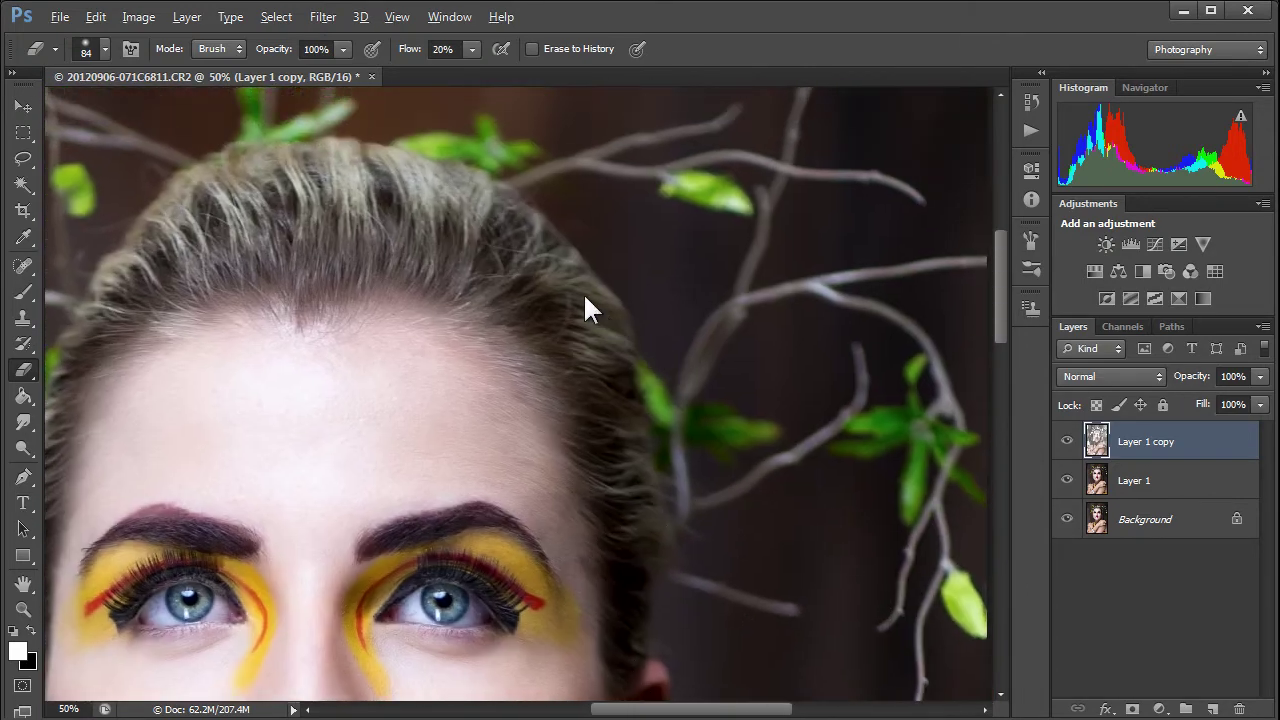
{"action": "left_click_drag", "start_coordinate": [583, 292], "coordinate": [677, 234]}
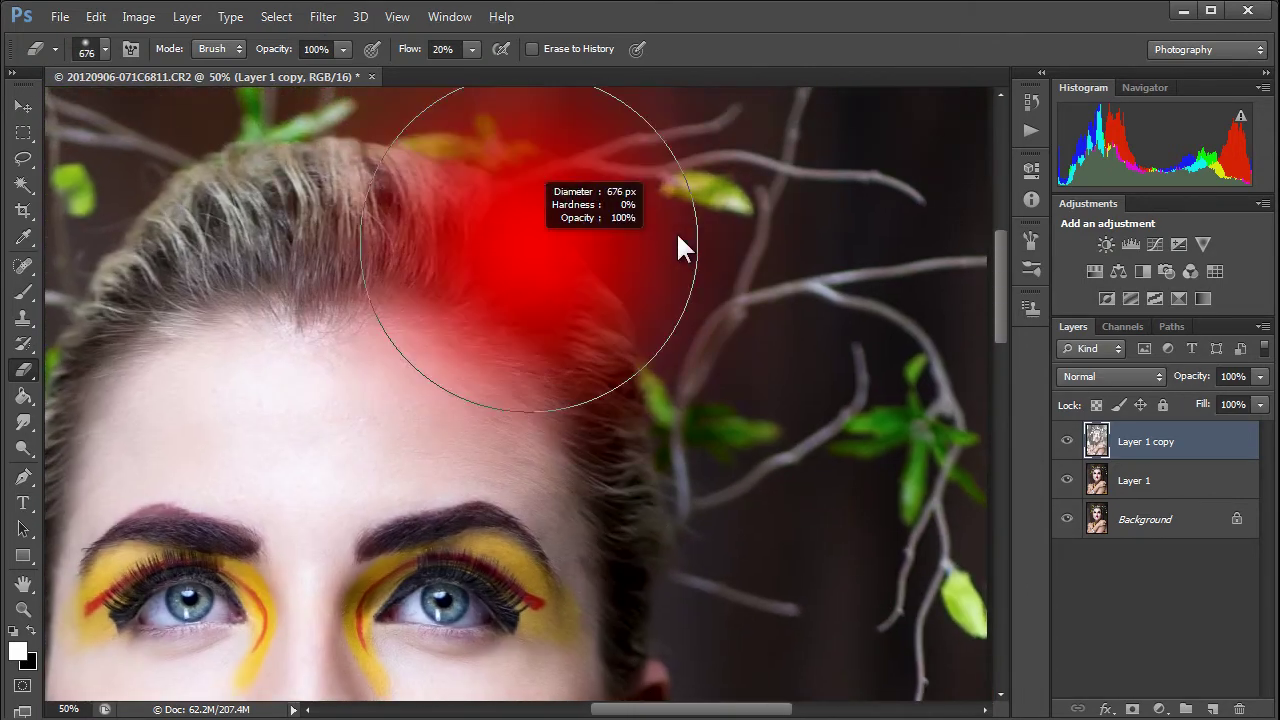
{"action": "left_click_drag", "start_coordinate": [750, 263], "coordinate": [753, 262]}
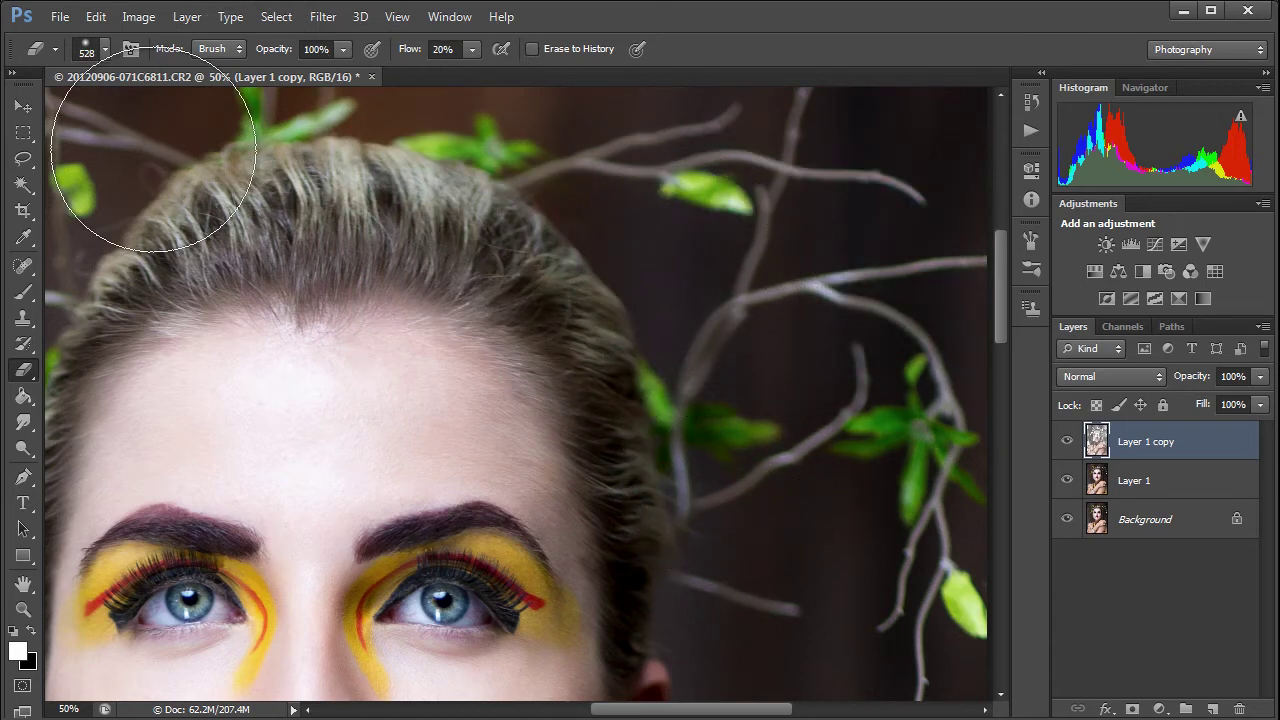
{"action": "left_click_drag", "start_coordinate": [880, 427], "coordinate": [846, 603]}
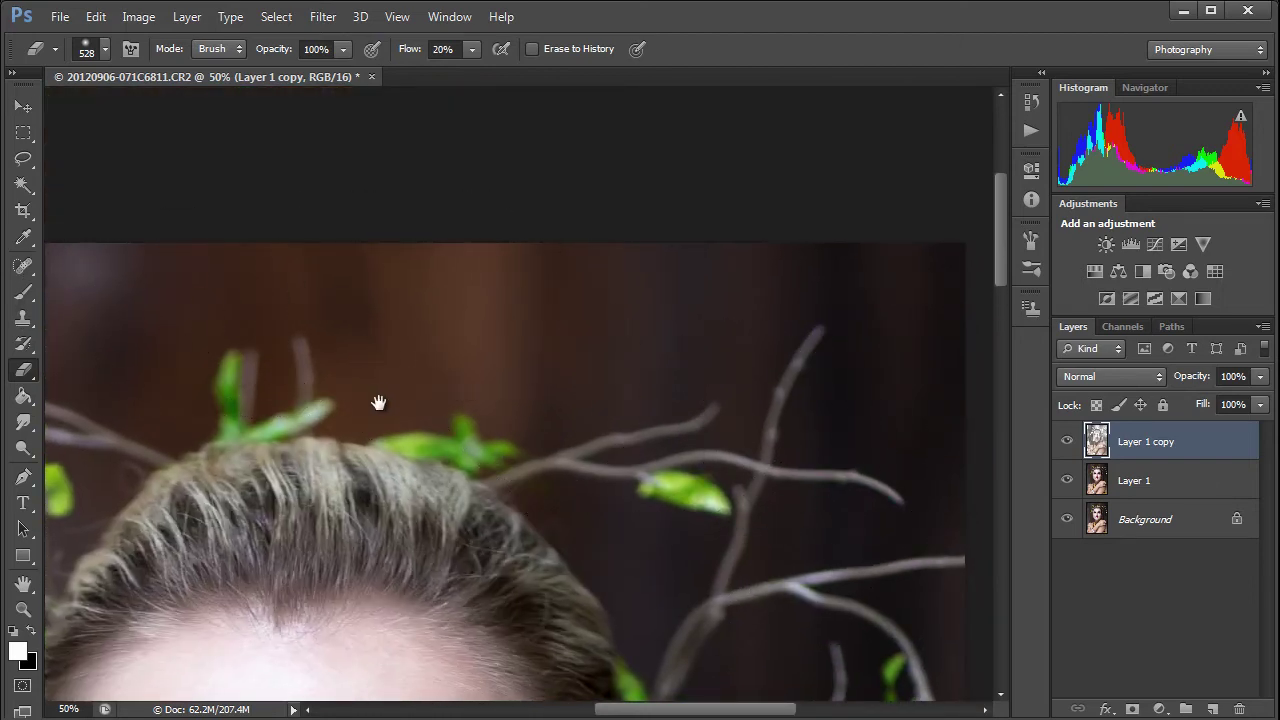
{"action": "left_click_drag", "start_coordinate": [380, 400], "coordinate": [740, 260]}
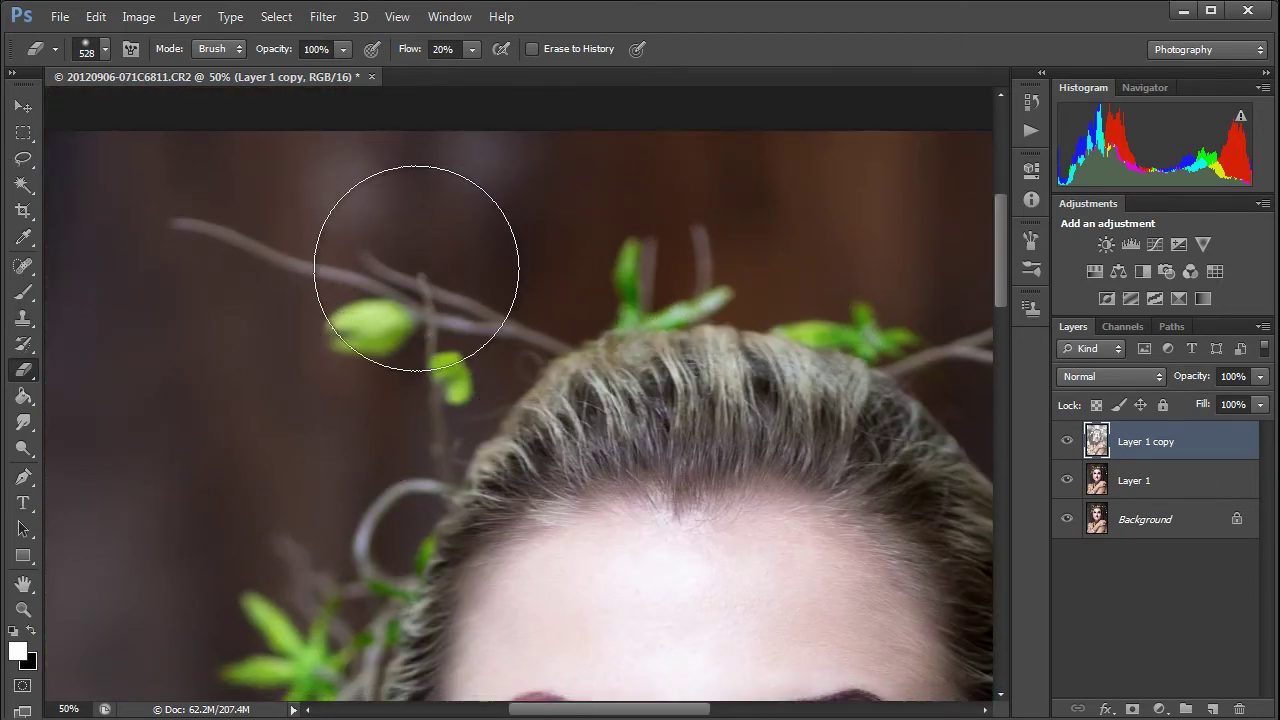
{"action": "left_click_drag", "start_coordinate": [414, 257], "coordinate": [541, 112]}
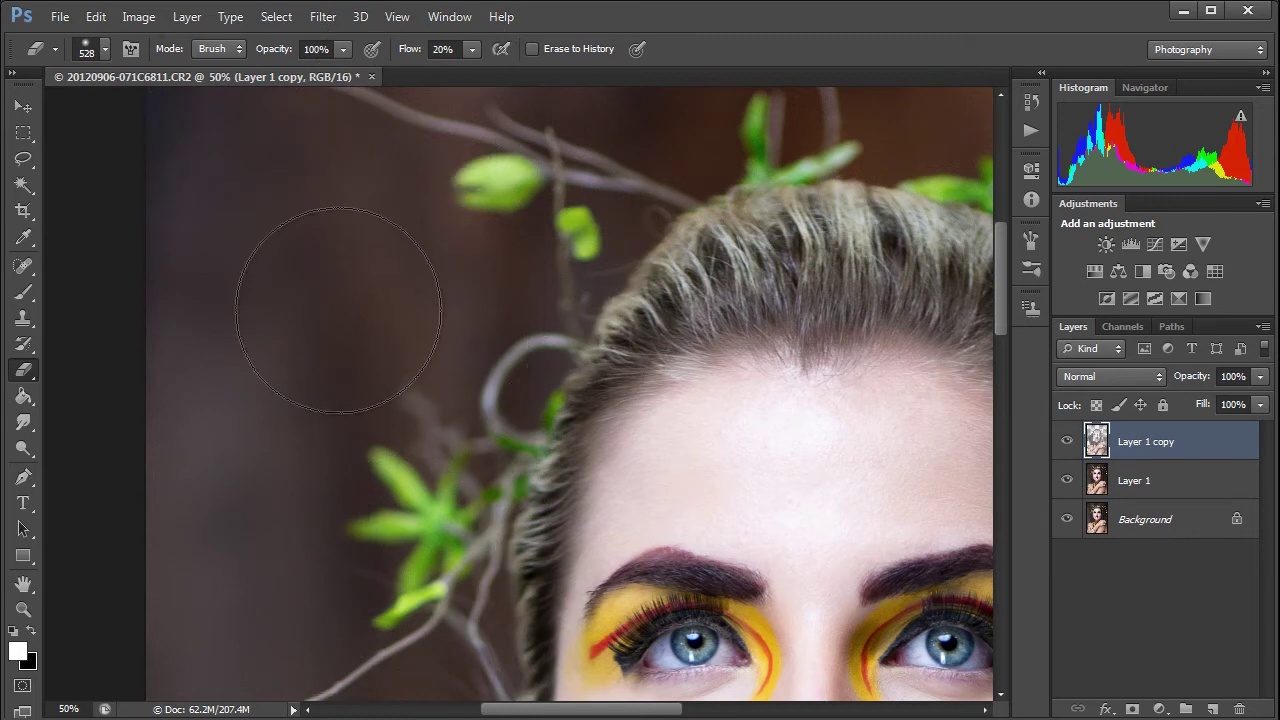
Erase the smoothing from the backdrop beside the face and above the hand, up to the image's upper corner
{"action": "left_click_drag", "start_coordinate": [329, 271], "coordinate": [437, 491]}
{"action": "scroll", "coordinate": [491, 326], "scroll_direction": "down", "scroll_amount": 8}
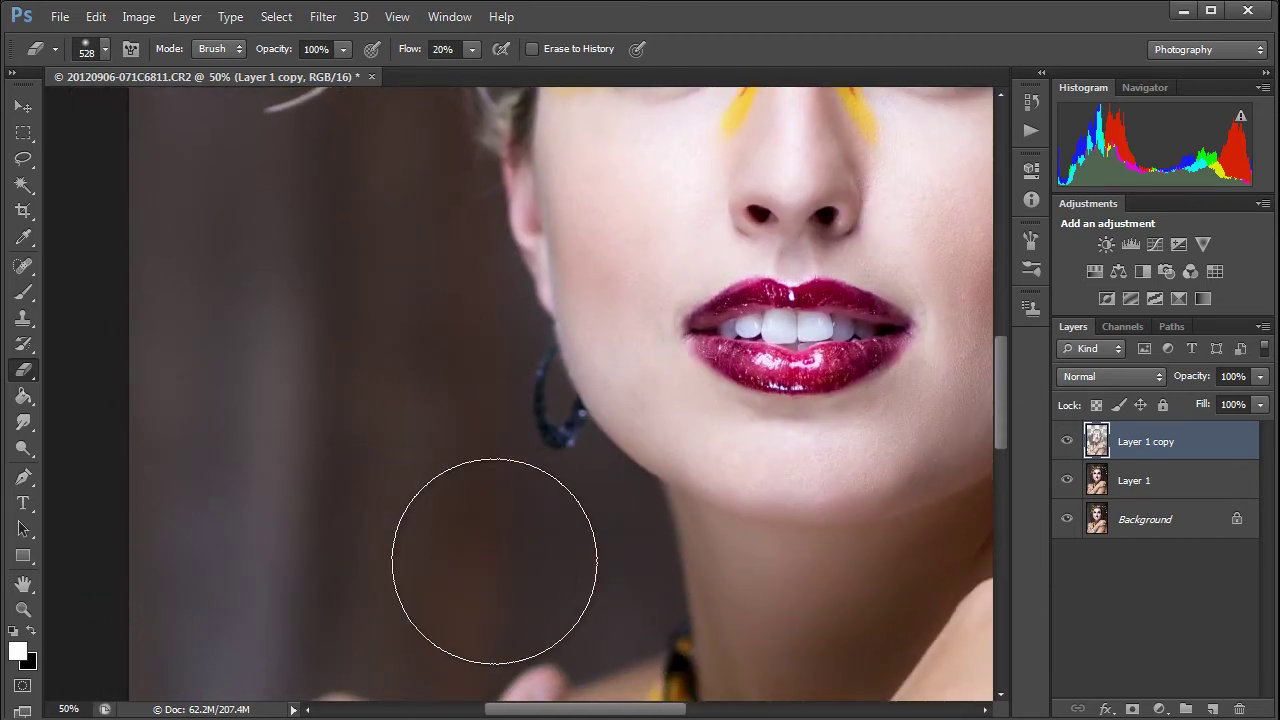
{"action": "left_click_drag", "start_coordinate": [286, 620], "coordinate": [330, 390]}
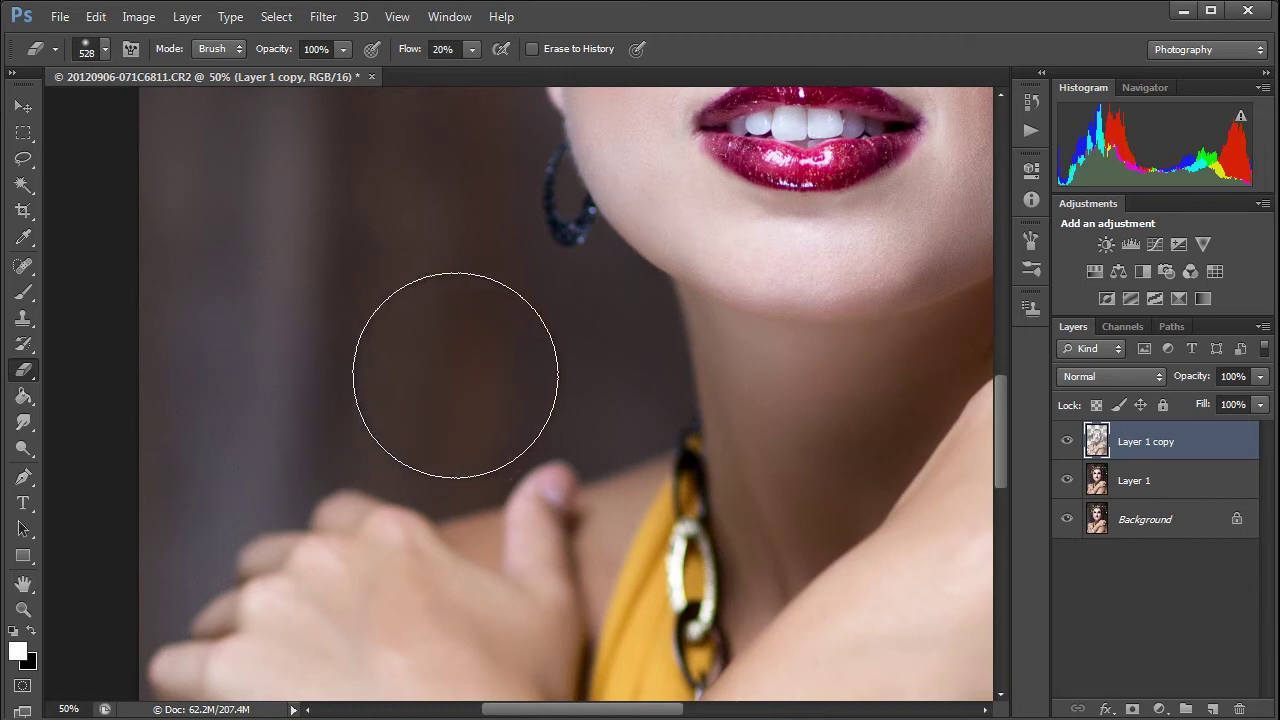
{"action": "left_click_drag", "start_coordinate": [237, 286], "coordinate": [245, 458]}
{"action": "scroll", "coordinate": [245, 458], "scroll_direction": "up", "scroll_amount": 10}
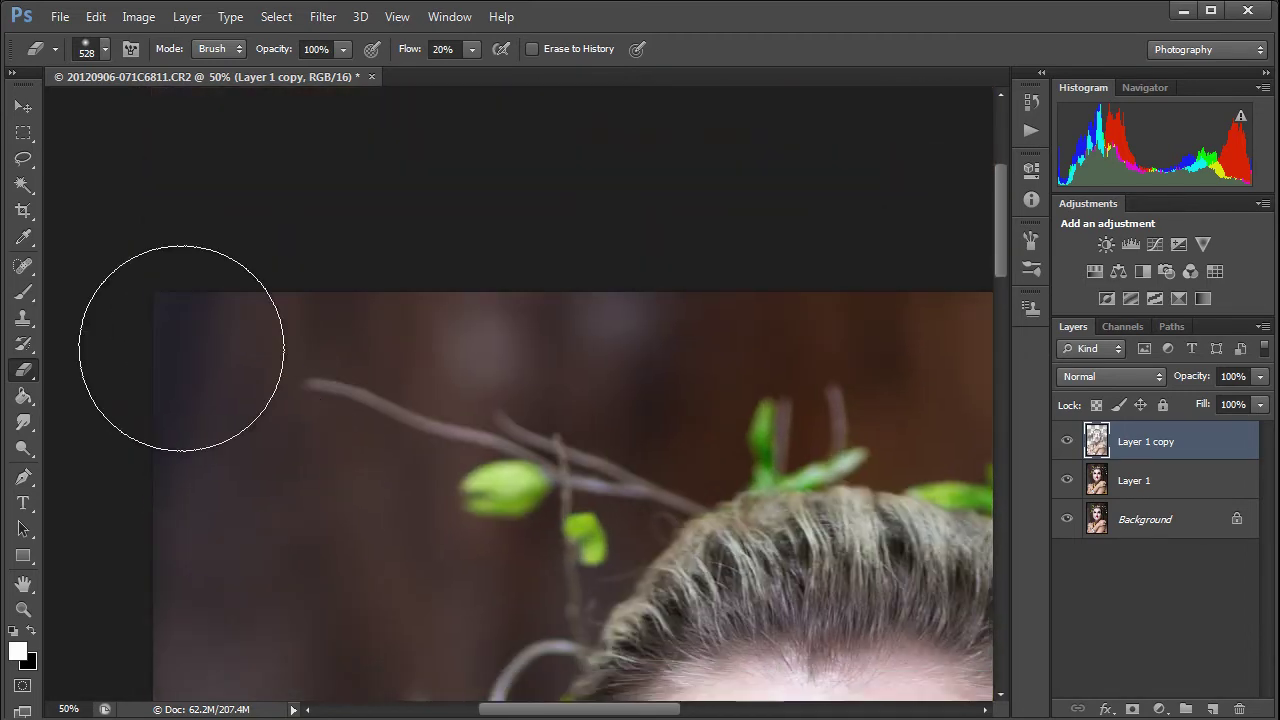
{"action": "left_click_drag", "start_coordinate": [180, 343], "coordinate": [269, 363]}
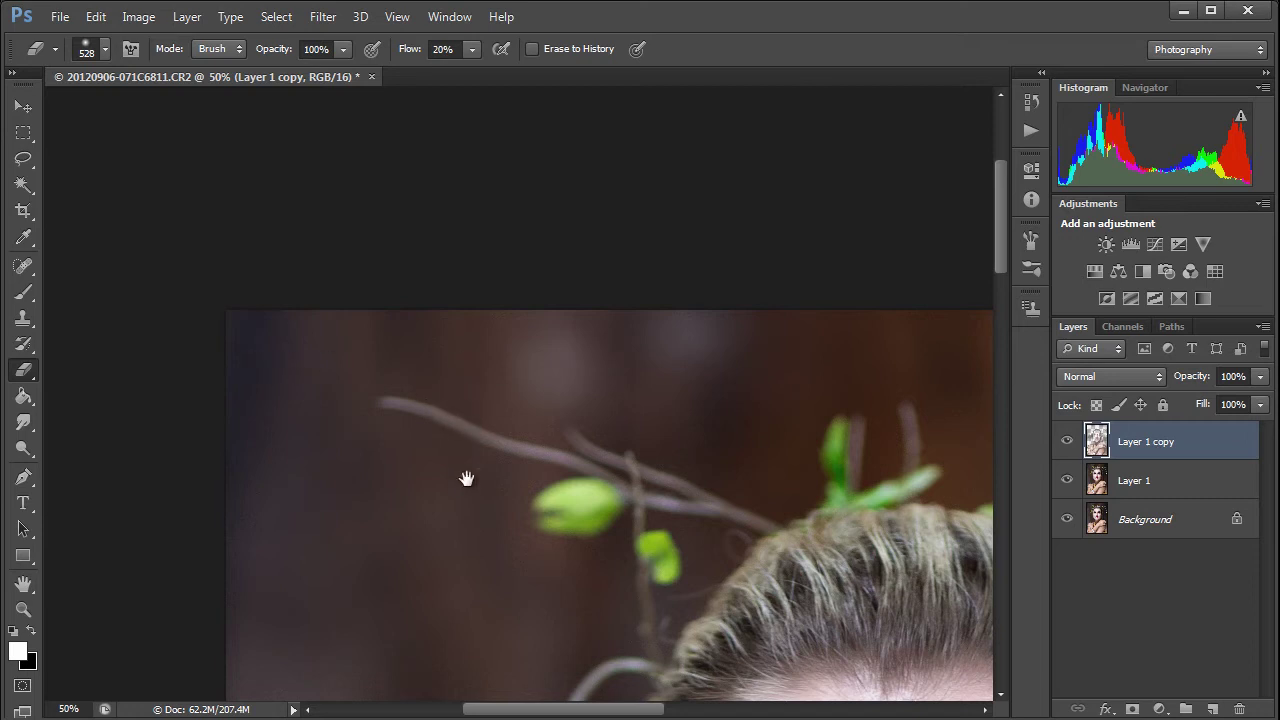
{"action": "mouse_move", "coordinate": [466, 477]}
{"action": "left_mouse_down"}
{"action": "mouse_move", "coordinate": [429, 334]}
{"action": "mouse_move", "coordinate": [349, 277]}
{"action": "left_mouse_up"}
{"action": "scroll", "coordinate": [351, 395], "scroll_direction": "down", "scroll_amount": 3}
{"action": "scroll", "coordinate": [320, 400], "scroll_direction": "right", "scroll_amount": 2}
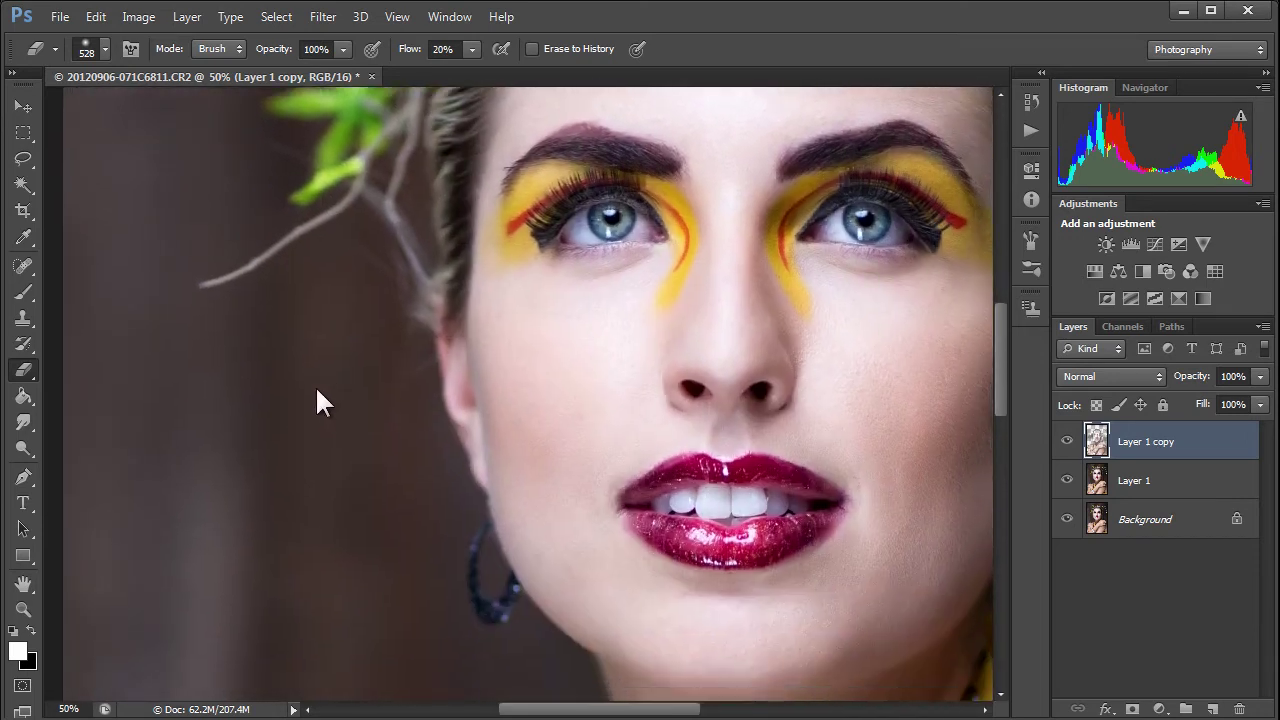
Erase the smoothing from both eyes and the lips on Layer 1 copy with a 128 px Eraser
{"action": "mouse_move", "coordinate": [680, 477]}
{"action": "left_mouse_down"}
{"action": "mouse_move", "coordinate": [740, 440]}
{"action": "mouse_move", "coordinate": [690, 440]}
{"action": "left_mouse_up"}
{"action": "mouse_move", "coordinate": [732, 310]}
{"action": "left_mouse_down"}
{"action": "mouse_move", "coordinate": [781, 293]}
{"action": "mouse_move", "coordinate": [803, 314]}
{"action": "mouse_move", "coordinate": [768, 290]}
{"action": "left_mouse_up"}
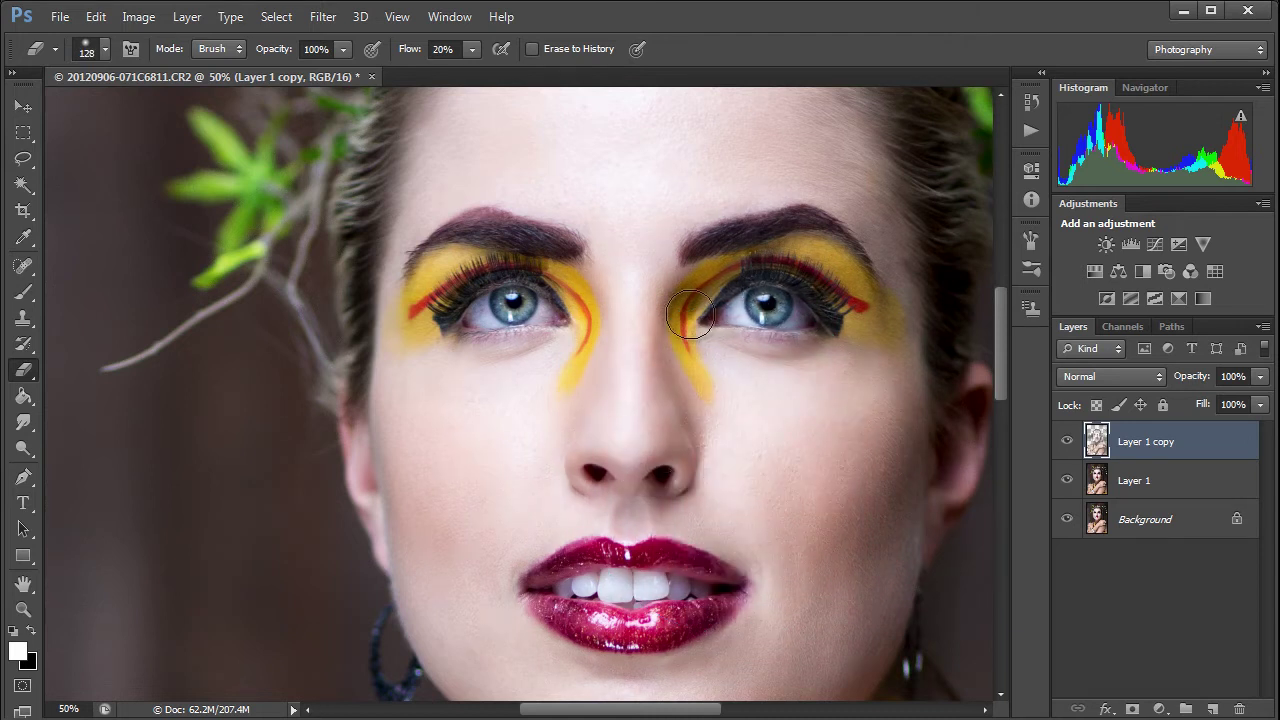
{"action": "mouse_move", "coordinate": [530, 310]}
{"action": "left_mouse_down"}
{"action": "mouse_move", "coordinate": [500, 308]}
{"action": "mouse_move", "coordinate": [515, 302]}
{"action": "left_mouse_up"}
{"action": "mouse_move", "coordinate": [571, 551]}
{"action": "left_mouse_down"}
{"action": "mouse_move", "coordinate": [588, 592]}
{"action": "mouse_move", "coordinate": [701, 584]}
{"action": "mouse_move", "coordinate": [579, 585]}
{"action": "mouse_move", "coordinate": [652, 573]}
{"action": "mouse_move", "coordinate": [683, 586]}
{"action": "mouse_move", "coordinate": [610, 594]}
{"action": "left_mouse_up"}
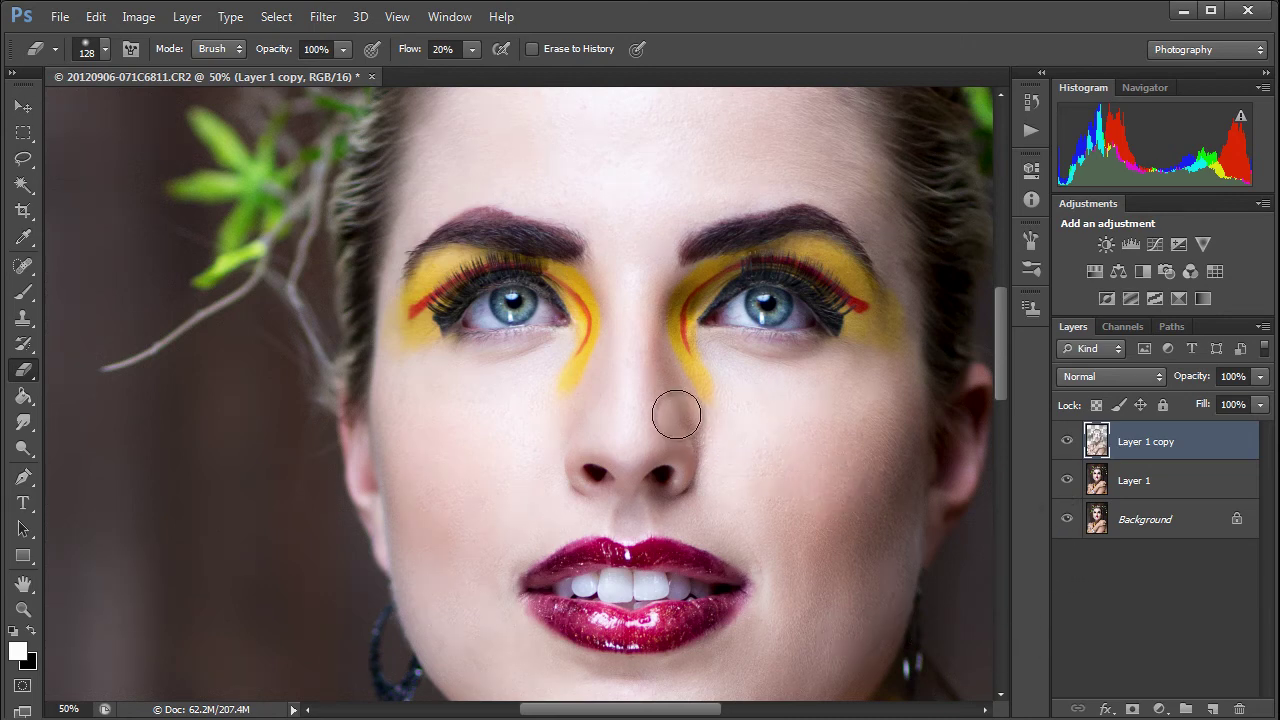
Compare the nose and cheek skin at 100% with and without Layer 1 copy
{"action": "left_click_drag", "start_coordinate": [671, 371], "coordinate": [671, 371]}
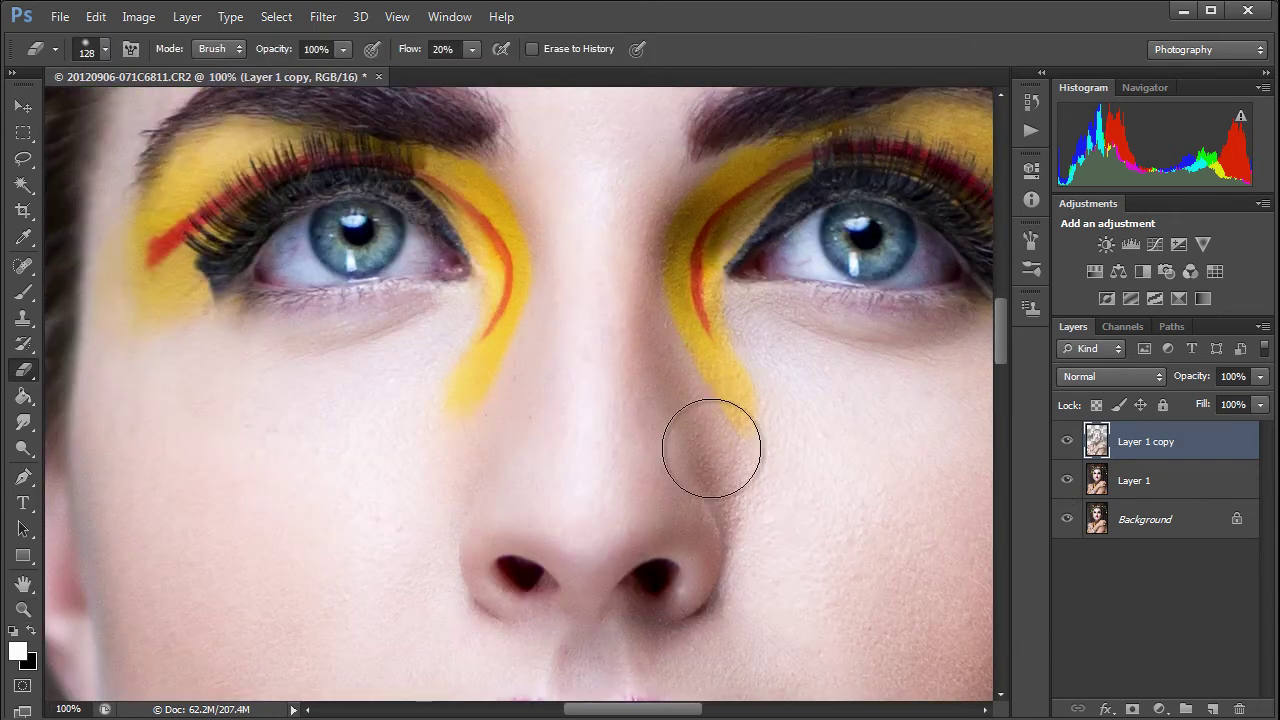
{"action": "left_click_drag", "start_coordinate": [711, 448], "coordinate": [571, 343]}
{"action": "mouse_move", "coordinate": [694, 451]}
{"action": "left_mouse_down"}
{"action": "mouse_move", "coordinate": [583, 519]}
{"action": "mouse_move", "coordinate": [694, 471]}
{"action": "left_mouse_up"}
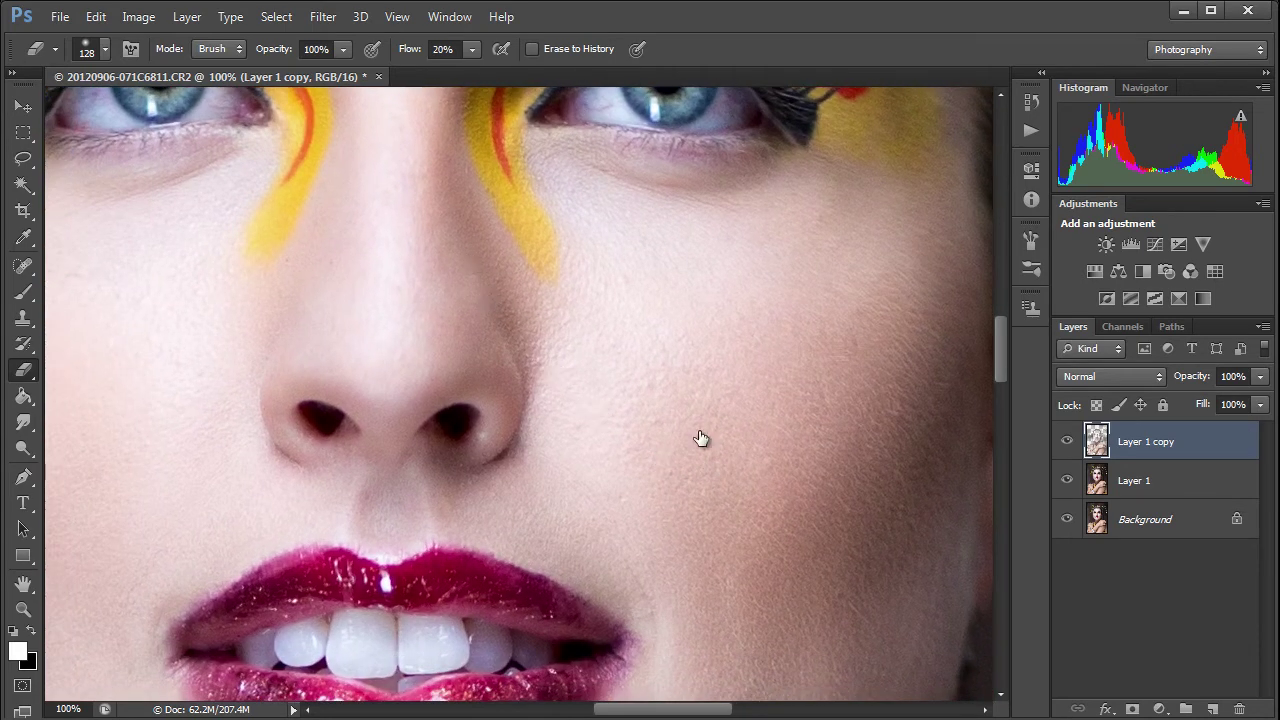
{"action": "left_click", "coordinate": [1067, 443]}
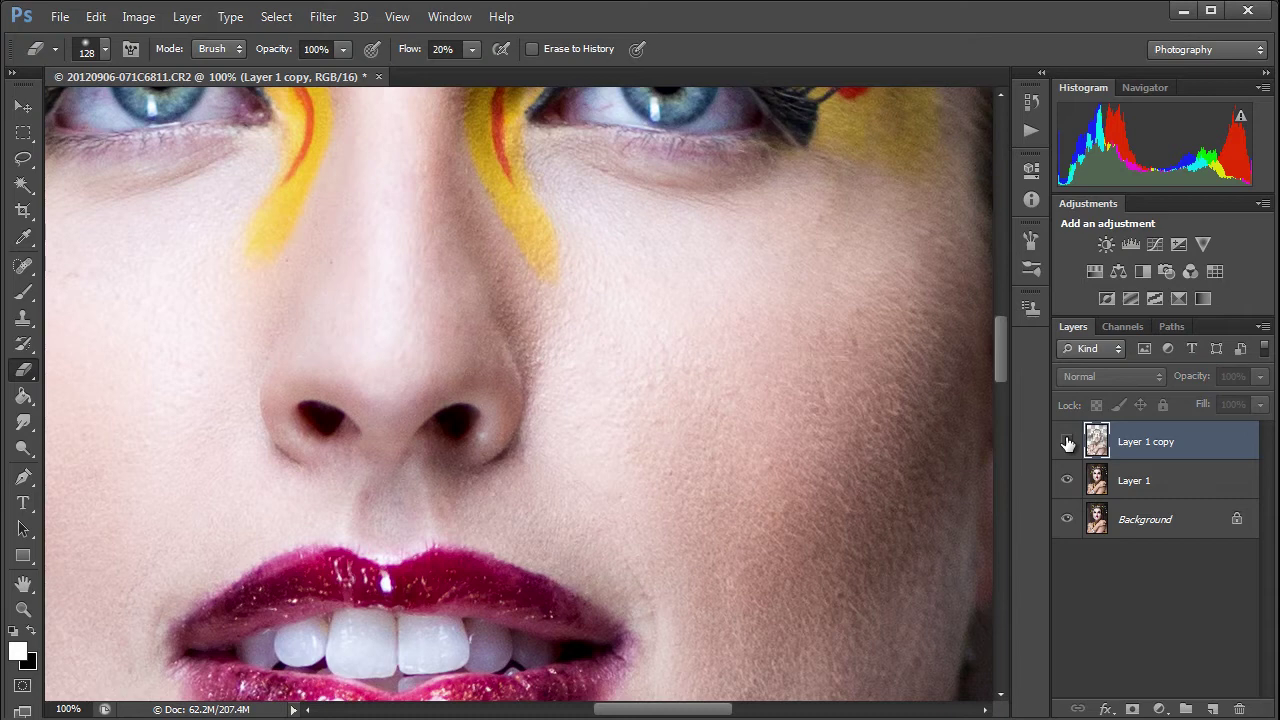
{"action": "left_click", "coordinate": [1067, 443]}
{"action": "left_click", "coordinate": [1067, 443]}
{"action": "left_click", "coordinate": [1067, 443]}
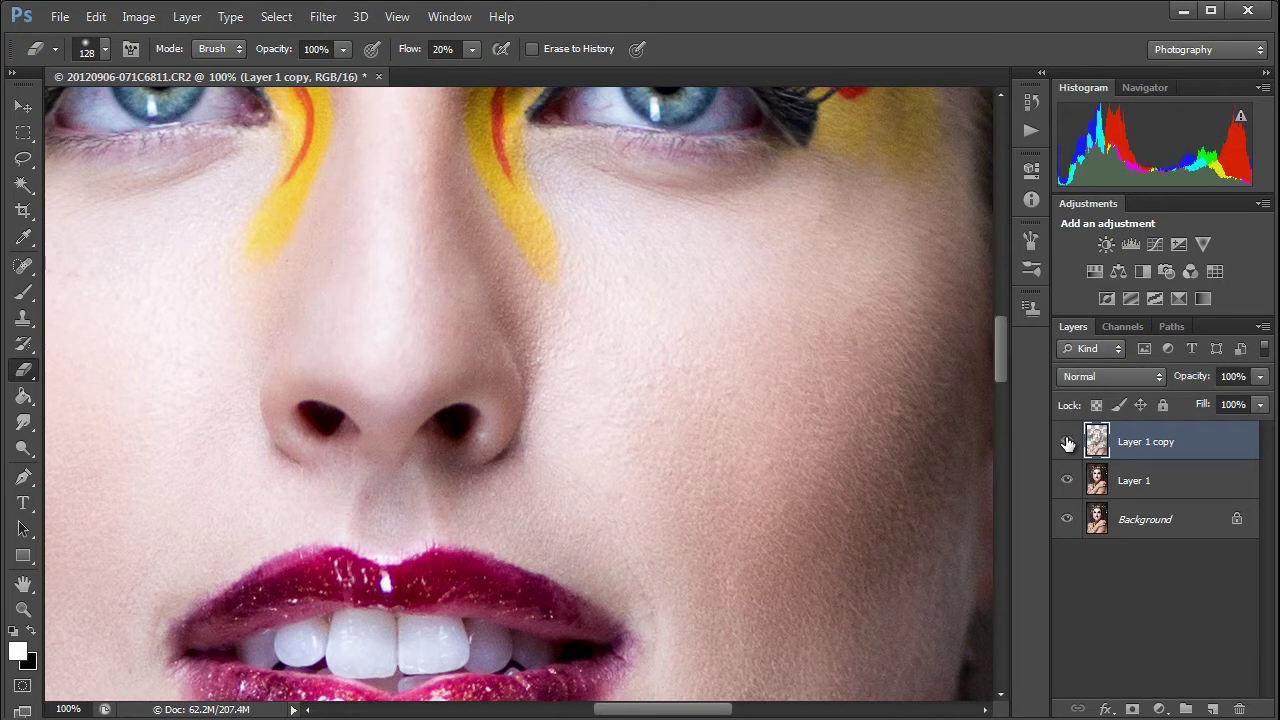
{"action": "left_click", "coordinate": [1067, 443]}
{"action": "left_click", "coordinate": [1067, 443]}
Flatten the image and review the whole face at 33.3% zoom
{"action": "right_click", "coordinate": [1130, 522]}
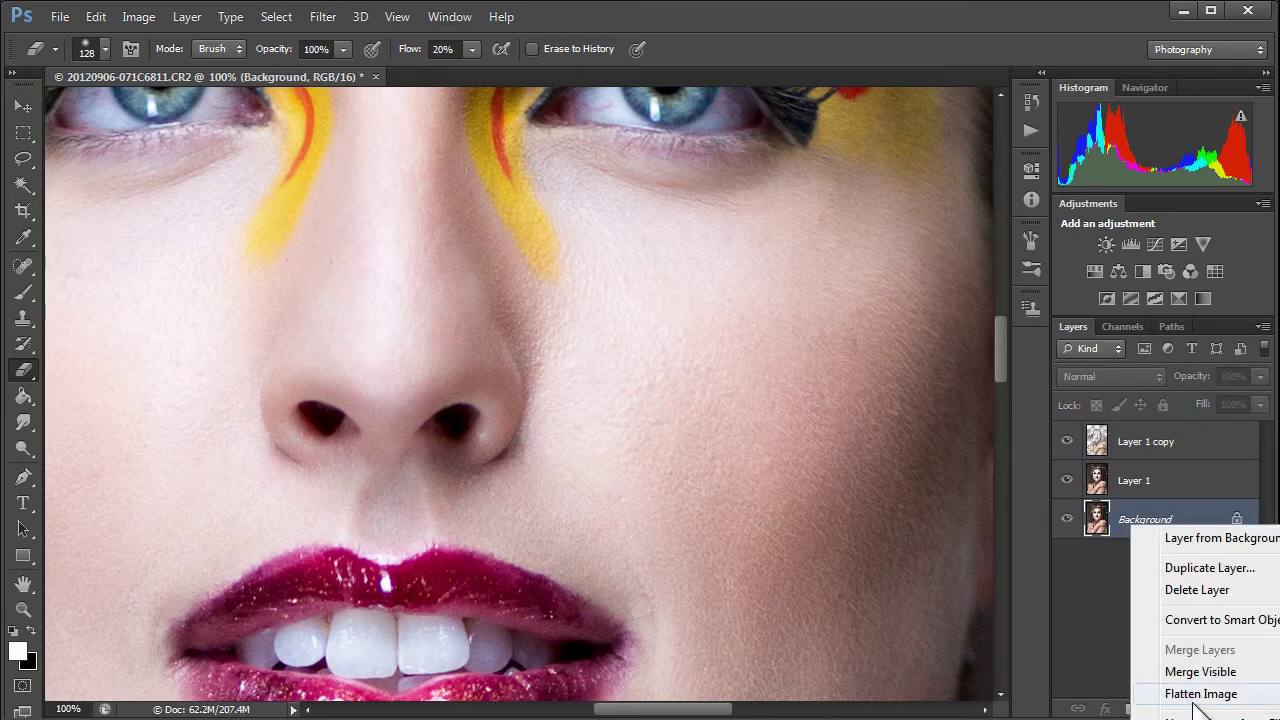
{"action": "left_click", "coordinate": [1160, 693]}
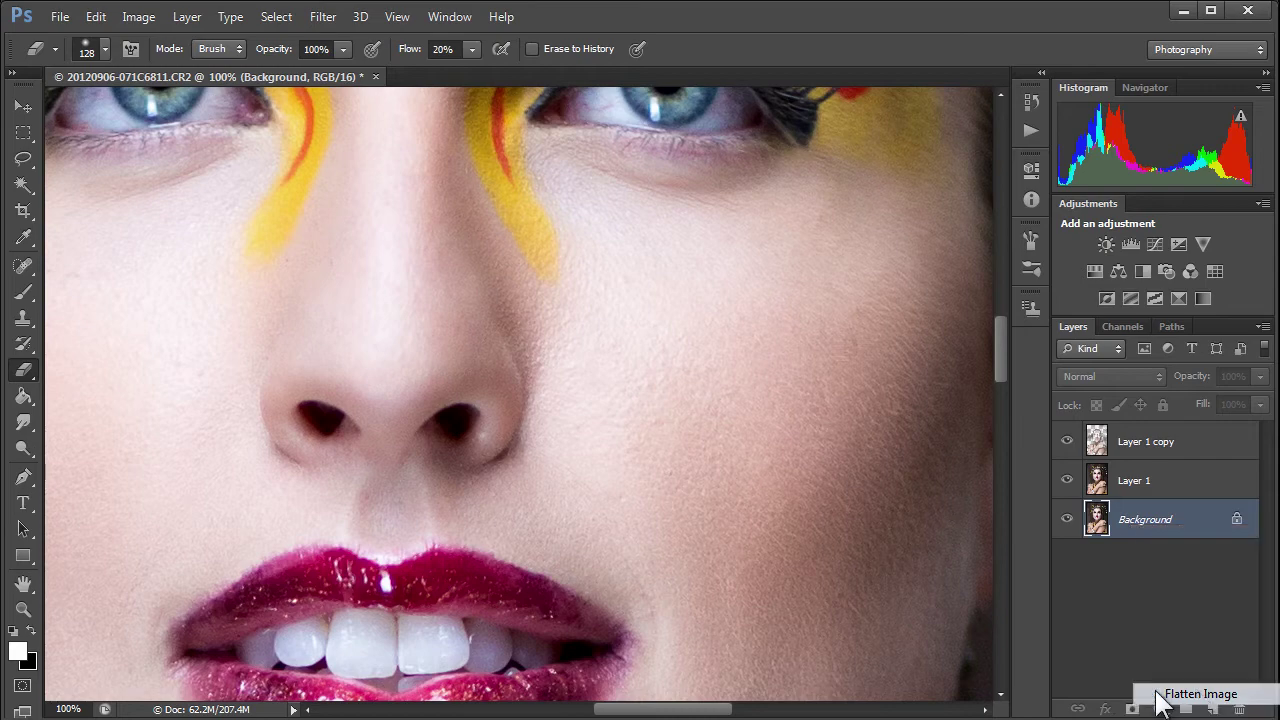
{"action": "key", "text": "z"}
{"action": "left_click", "coordinate": [534, 535], "text": "alt"}
{"action": "left_click", "coordinate": [534, 535], "text": "alt"}
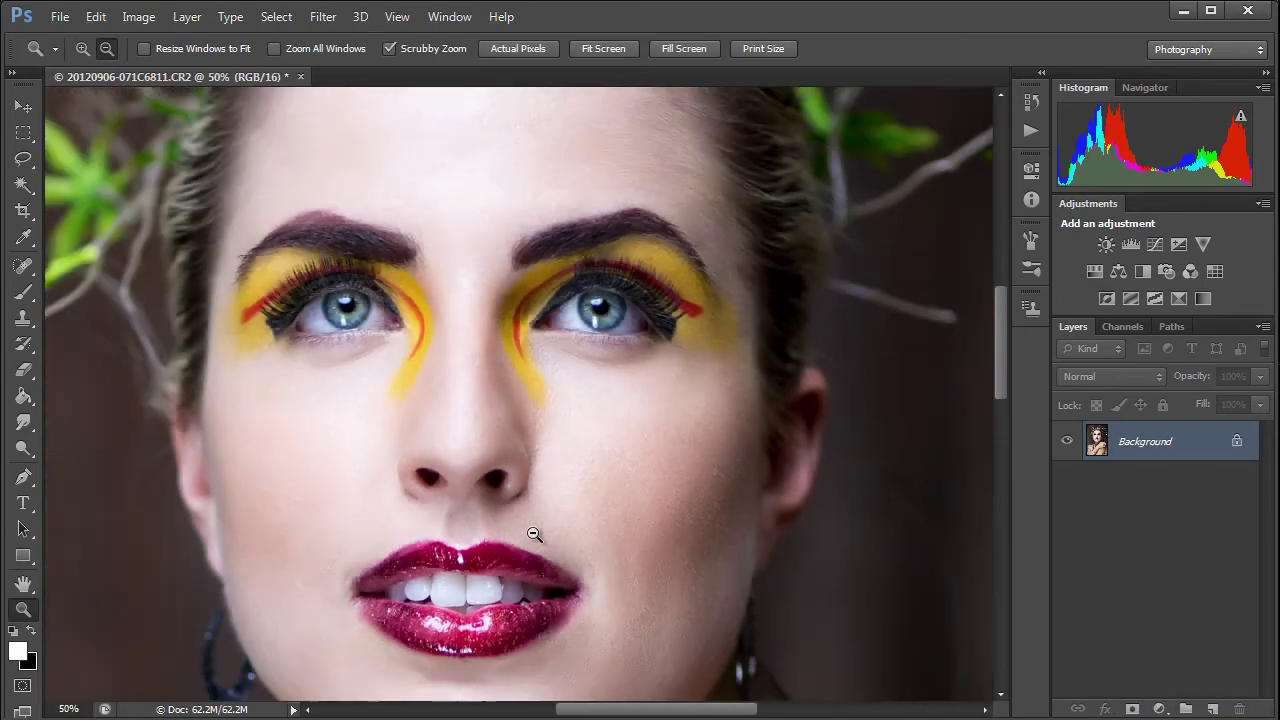
{"action": "left_click", "coordinate": [534, 535], "text": "alt"}
{"action": "key", "text": "e"}
{"action": "mouse_move", "coordinate": [437, 504]}
{"action": "left_mouse_down"}
{"action": "mouse_move", "coordinate": [478, 541]}
{"action": "mouse_move", "coordinate": [488, 476]}
{"action": "left_mouse_up"}
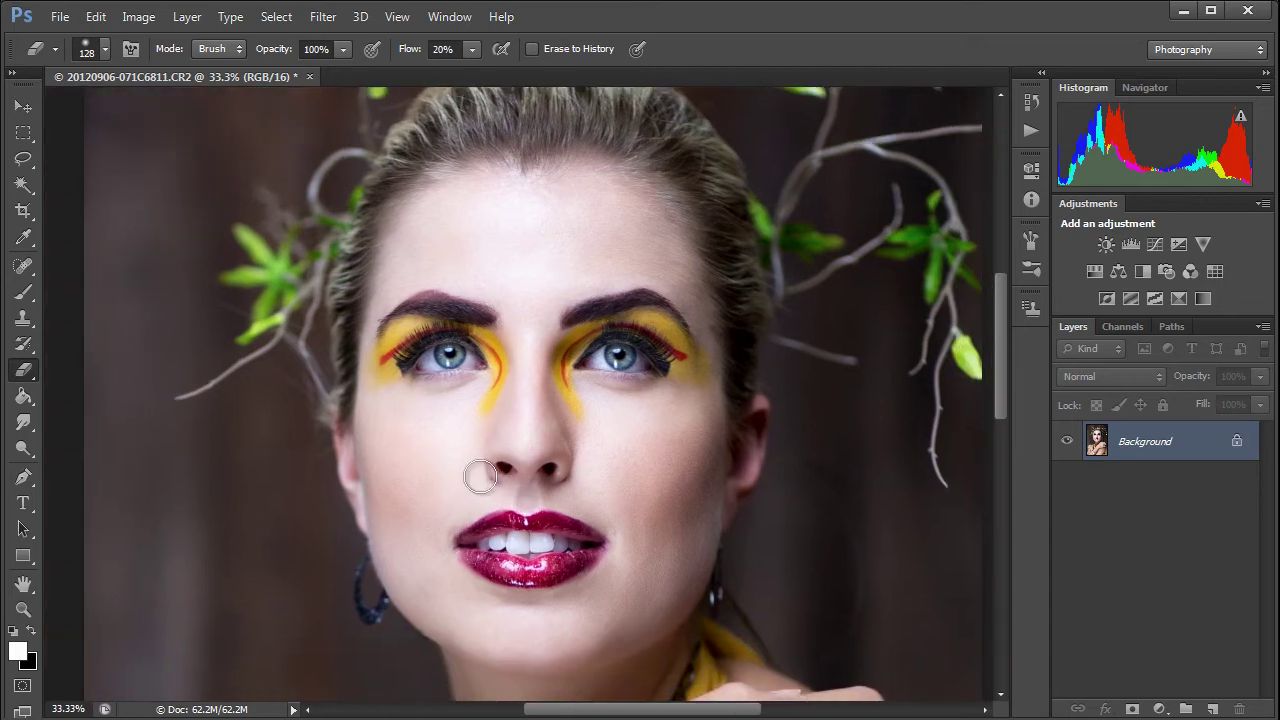
Examine the iris, eye white and lashes of one eye at up to 200% zoom
{"action": "key", "text": "z"}
{"action": "left_click", "coordinate": [458, 355]}
{"action": "left_click", "coordinate": [456, 353]}
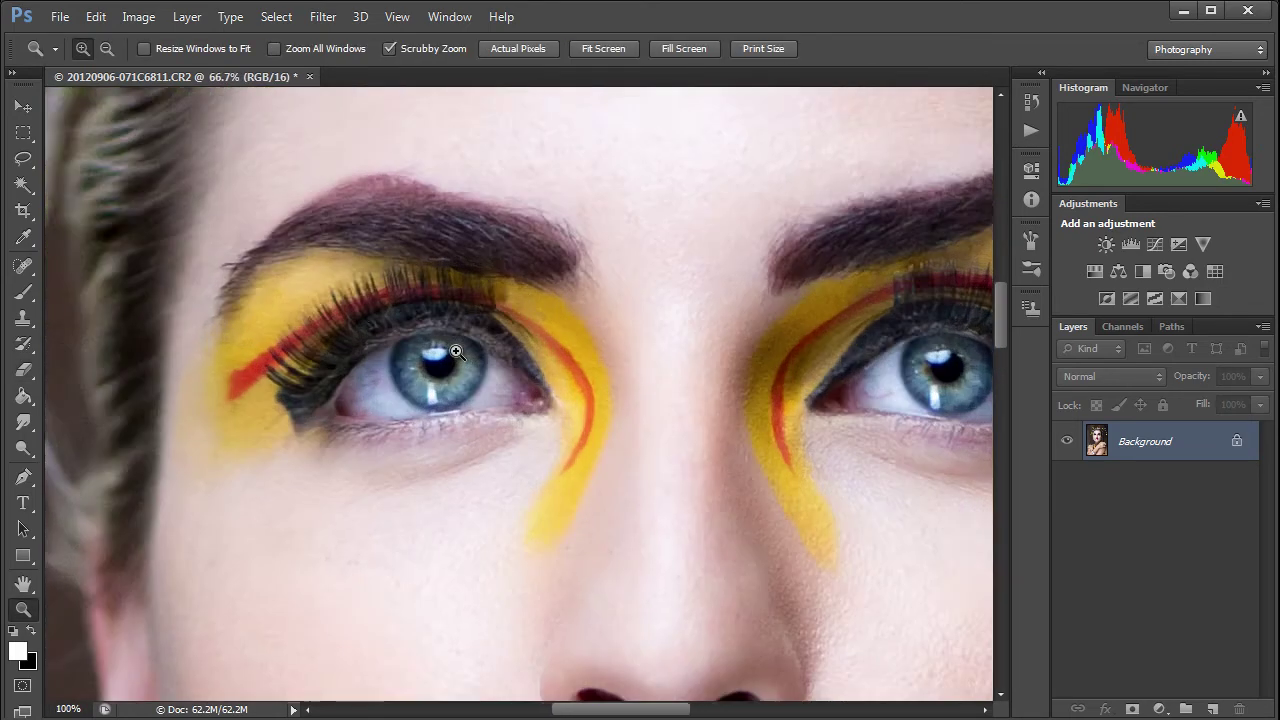
{"action": "left_click", "coordinate": [456, 353]}
{"action": "key", "text": "e"}
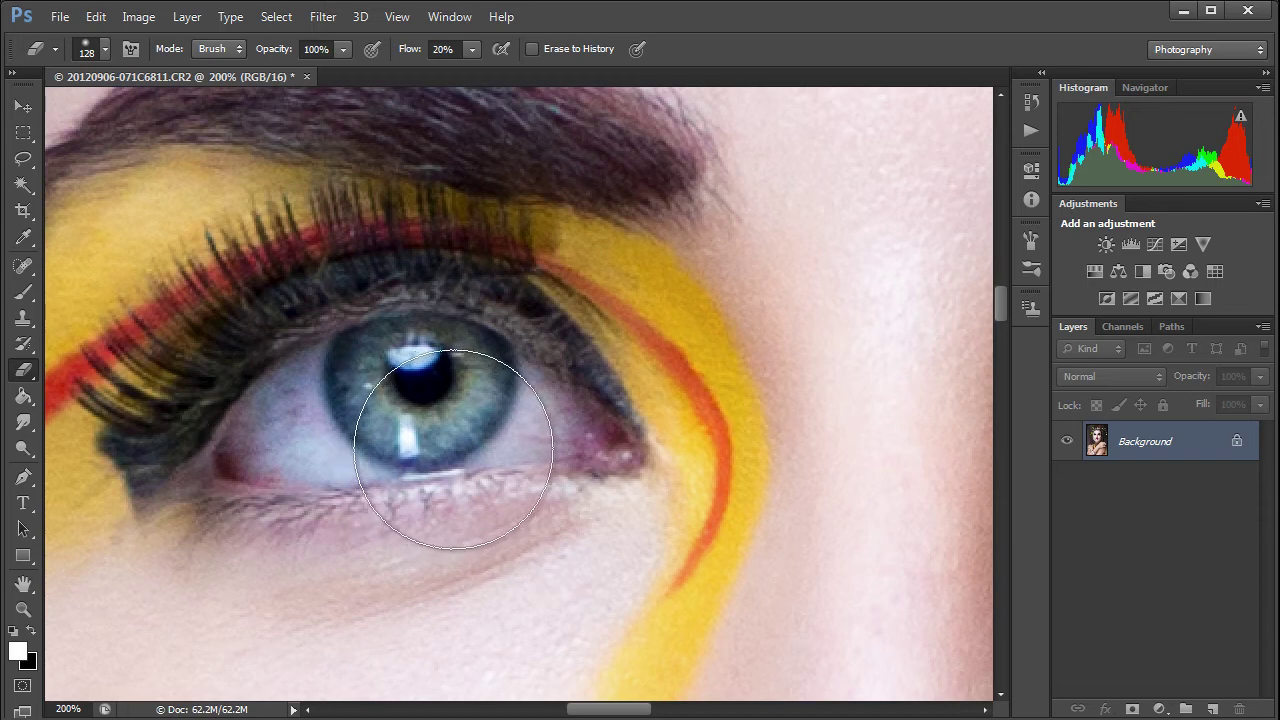
{"action": "key", "text": "z"}
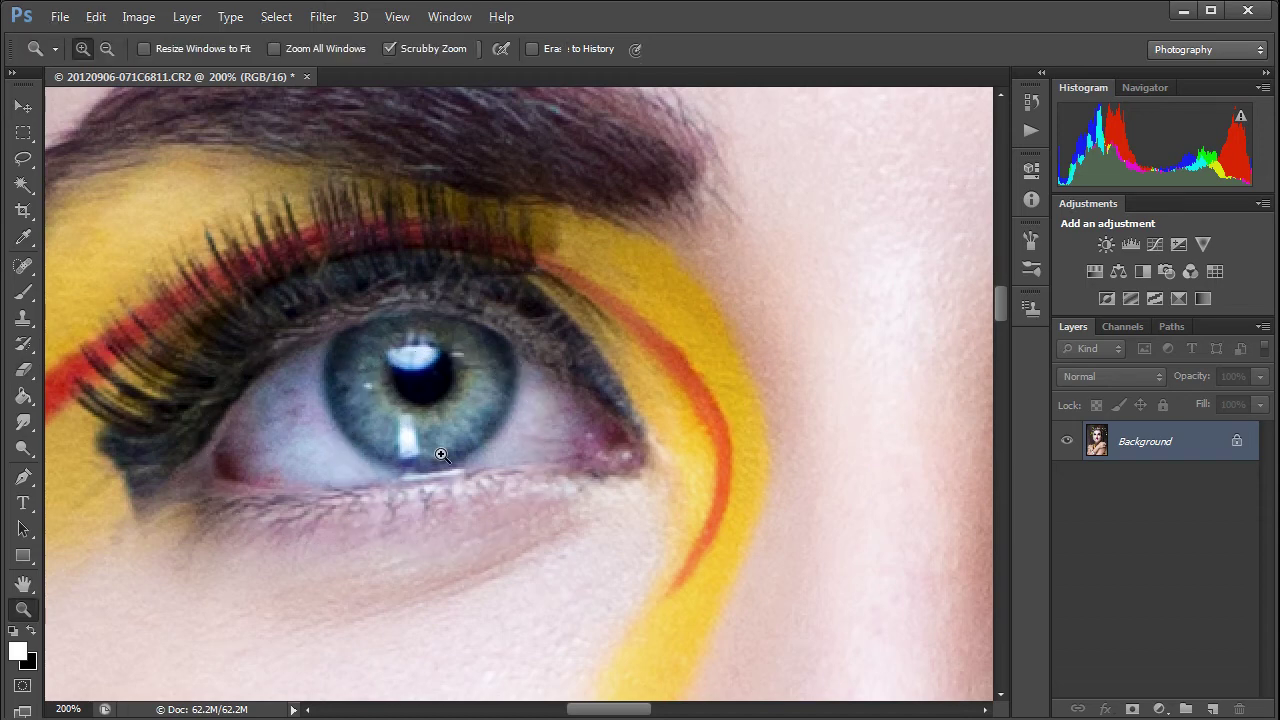
{"action": "left_click", "coordinate": [440, 447], "text": "alt"}
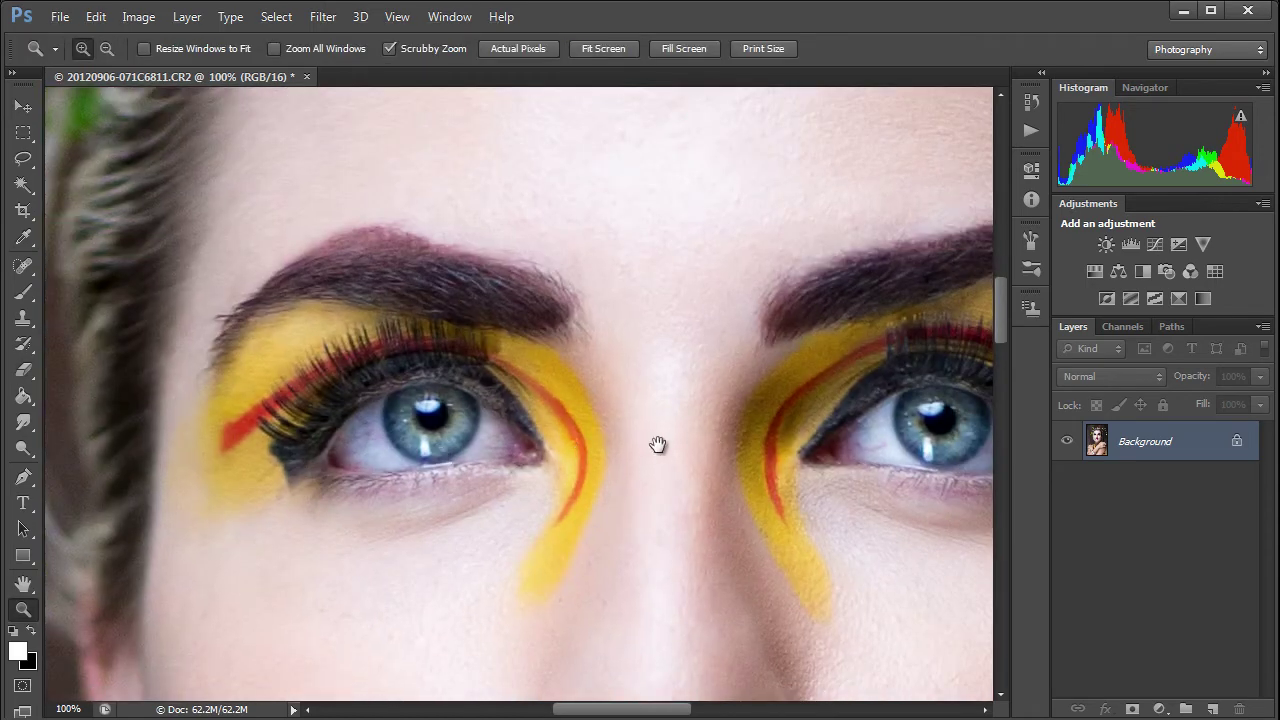
Duplicate the Background layer with both eyes in view at 100%
{"action": "mouse_move", "coordinate": [657, 443]}
{"action": "left_mouse_down"}
{"action": "mouse_move", "coordinate": [500, 443]}
{"action": "mouse_move", "coordinate": [543, 346]}
{"action": "left_mouse_up"}
{"action": "key", "text": "e"}
{"action": "left_click_drag", "start_coordinate": [632, 201], "coordinate": [594, 374]}
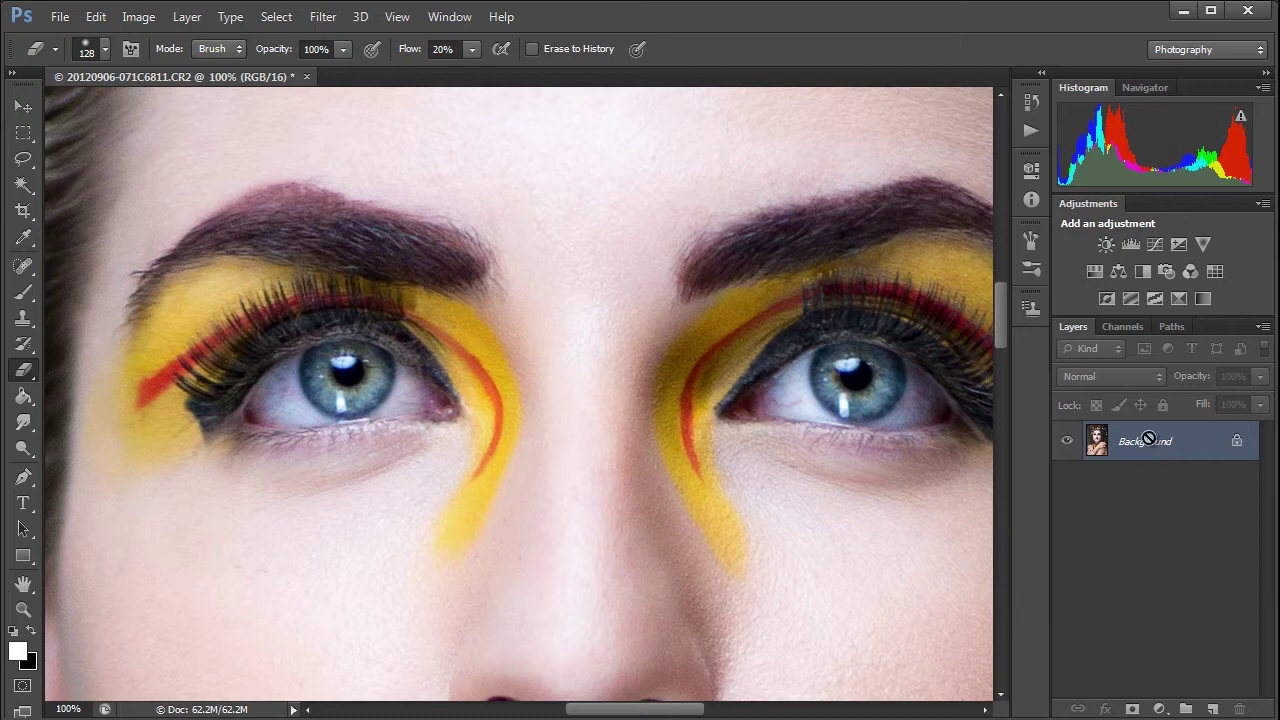
{"action": "key", "text": "ctrl+j"}
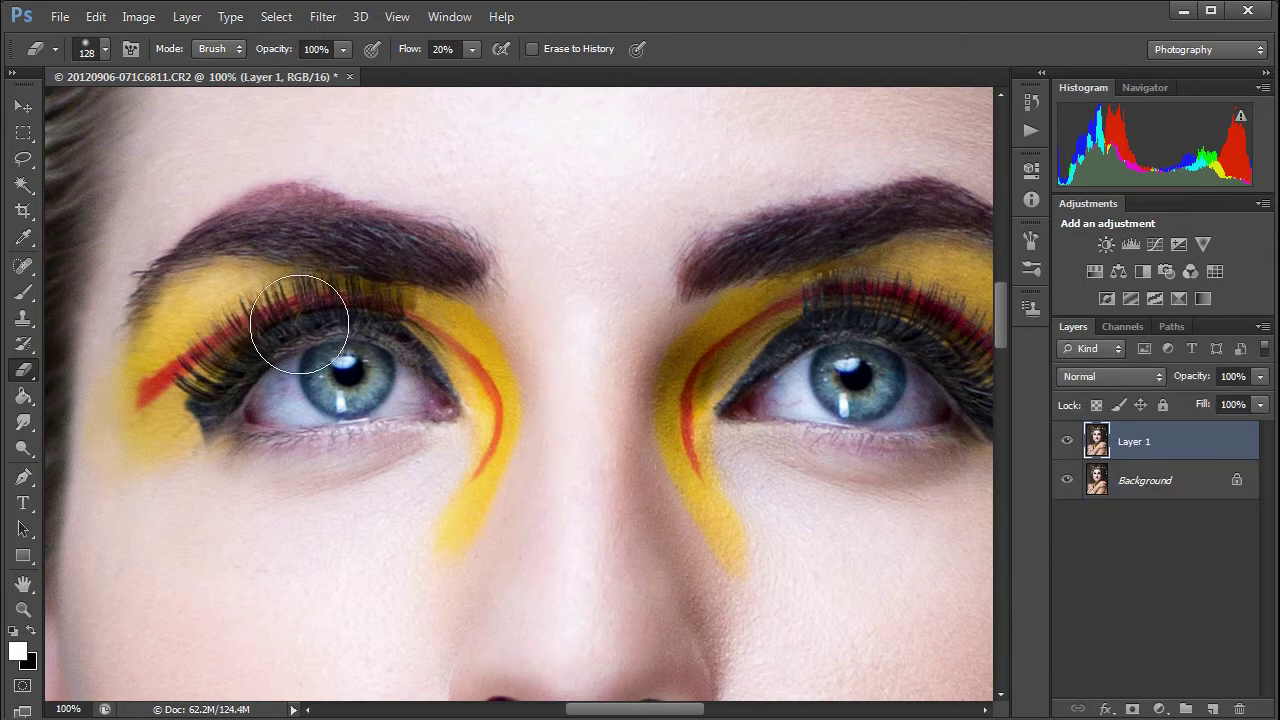
Spot-heal small red veins in the whites of both eyes with an 8 px content-aware Spot Healing Brush
{"action": "left_click", "coordinate": [21, 239]}
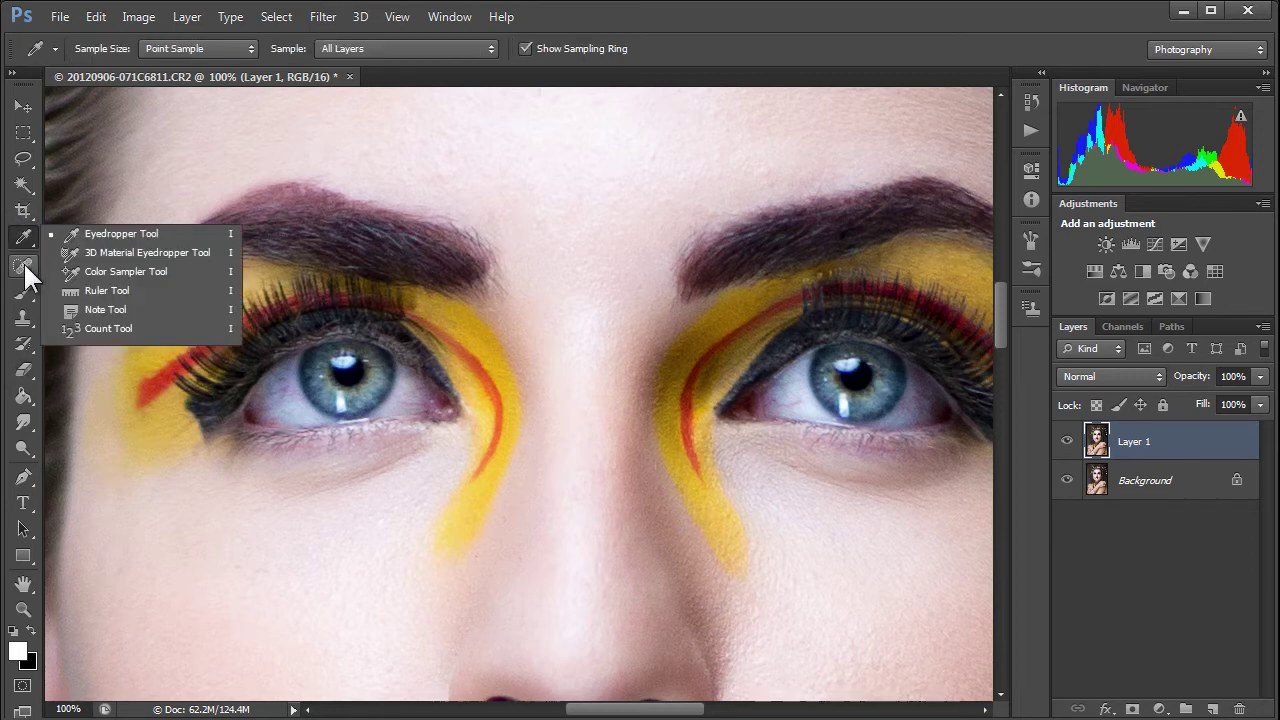
{"action": "left_click", "coordinate": [24, 266]}
{"action": "left_click", "coordinate": [86, 262]}
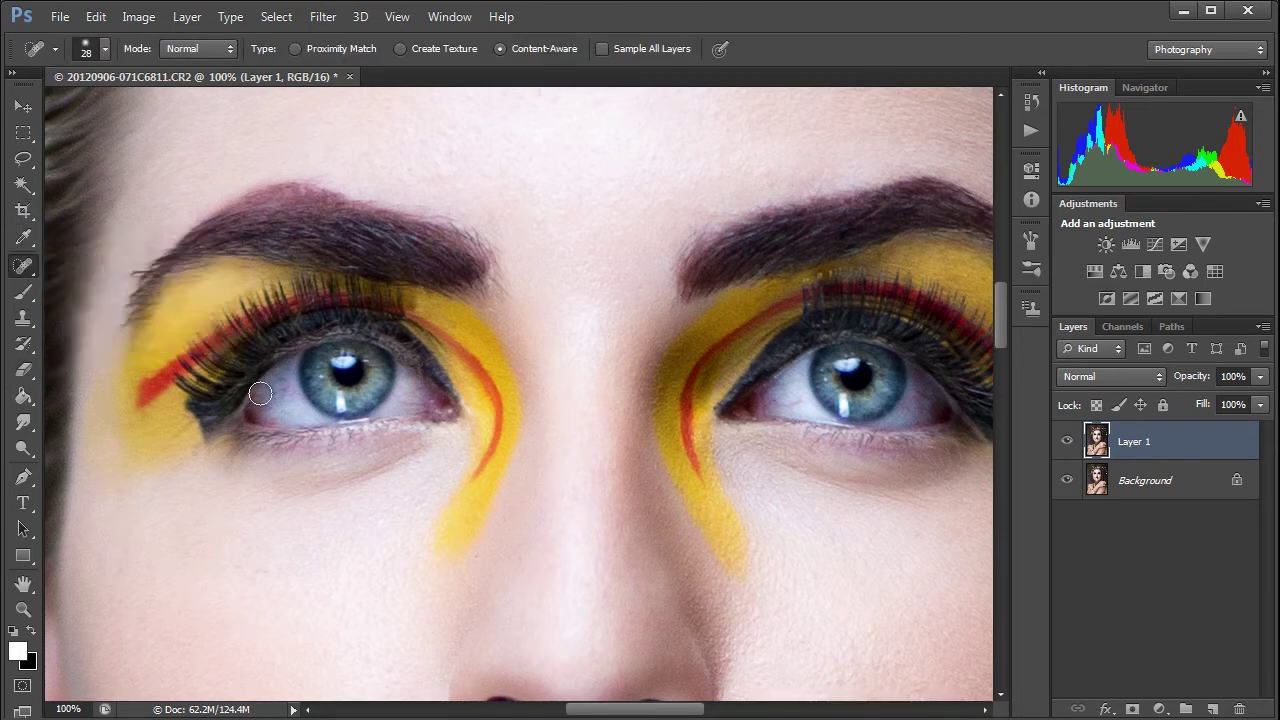
{"action": "left_click_drag", "start_coordinate": [264, 391], "coordinate": [253, 391]}
{"action": "left_click_drag", "start_coordinate": [774, 402], "coordinate": [773, 403]}
Heal the veins in the white of the left-hand eye with the Healing Brush, sampling clean areas nearby
{"action": "left_click", "coordinate": [28, 266]}
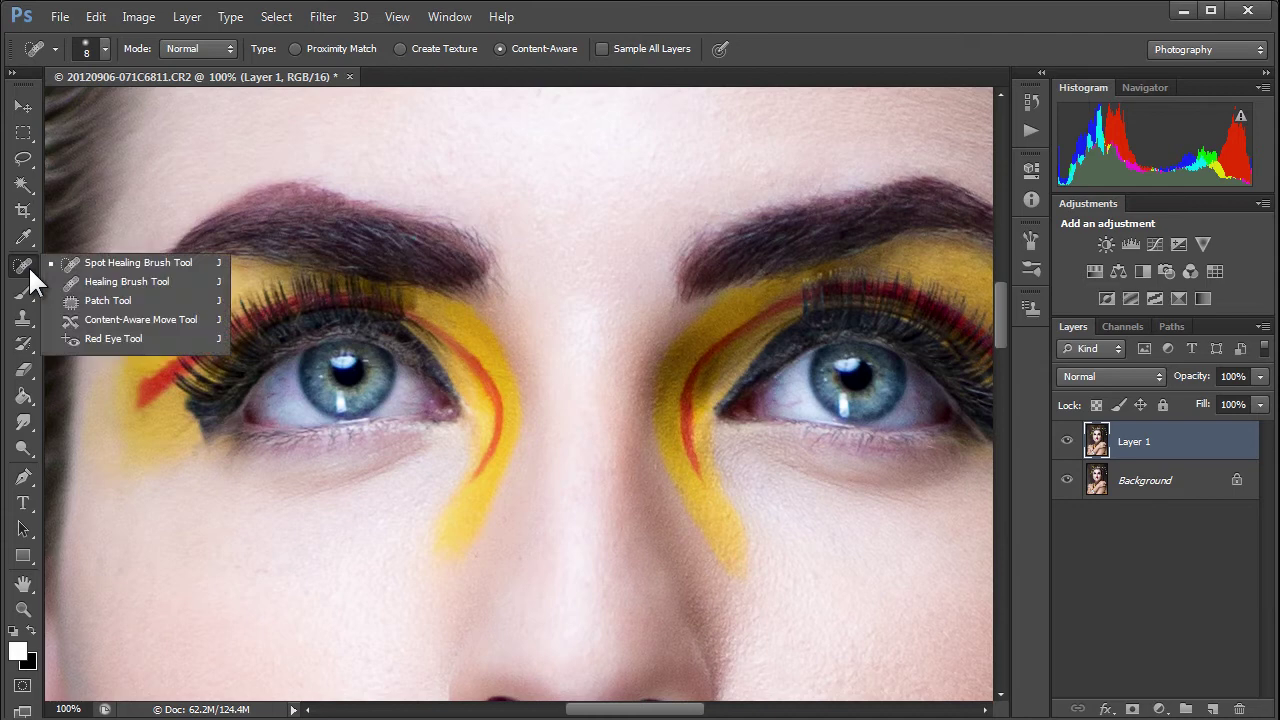
{"action": "left_click", "coordinate": [91, 280]}
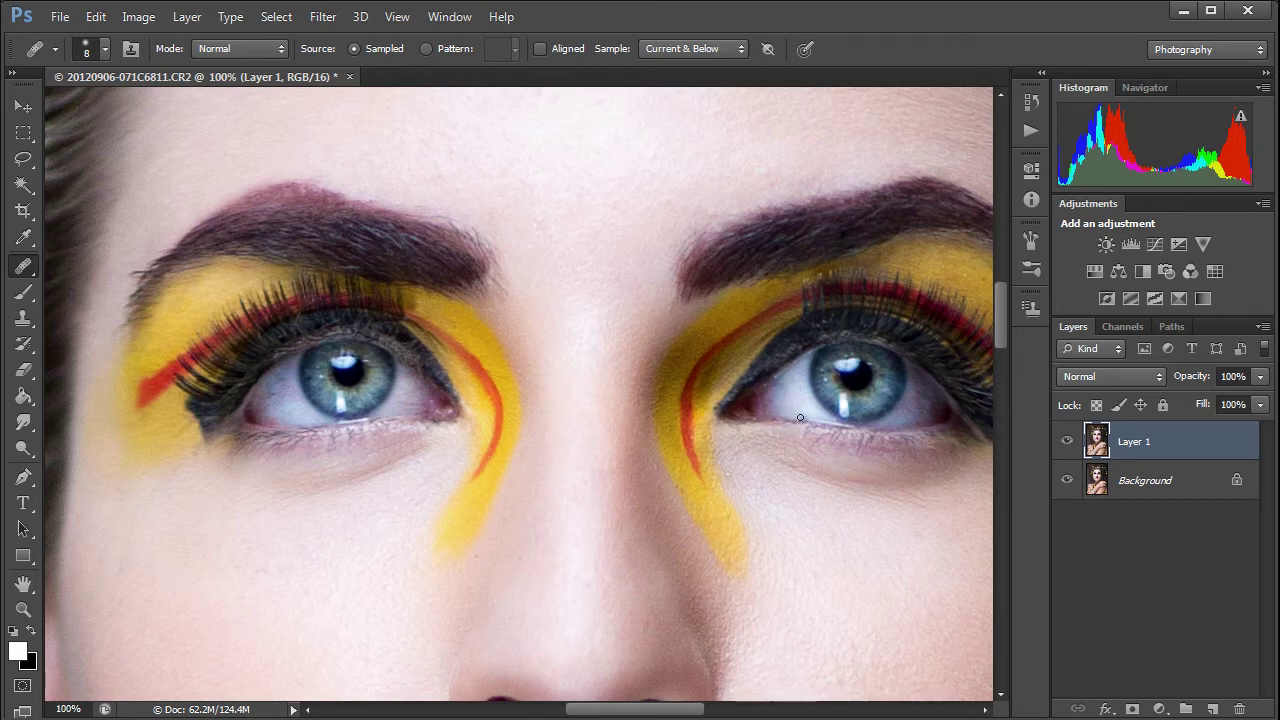
{"action": "right_click", "coordinate": [281, 415], "text": "alt"}
{"action": "left_click_drag", "start_coordinate": [284, 412], "coordinate": [281, 412]}
{"action": "mouse_move", "coordinate": [289, 416]}
{"action": "left_mouse_down"}
{"action": "mouse_move", "coordinate": [267, 397]}
{"action": "mouse_move", "coordinate": [287, 416]}
{"action": "left_mouse_up"}
{"action": "left_click_drag", "start_coordinate": [285, 405], "coordinate": [293, 409]}
{"action": "left_click", "coordinate": [402, 397], "text": "alt"}
Heal the outer white and lower lid of the right-hand eye with the Healing Brush, sampling beside the iris
{"action": "left_click", "coordinate": [894, 420], "text": "alt"}
{"action": "left_click", "coordinate": [914, 416]}
{"action": "left_click", "coordinate": [901, 420], "text": "alt"}
{"action": "left_click", "coordinate": [893, 440]}
Flatten the image and duplicate the Background layer
{"action": "right_click", "coordinate": [1143, 497]}
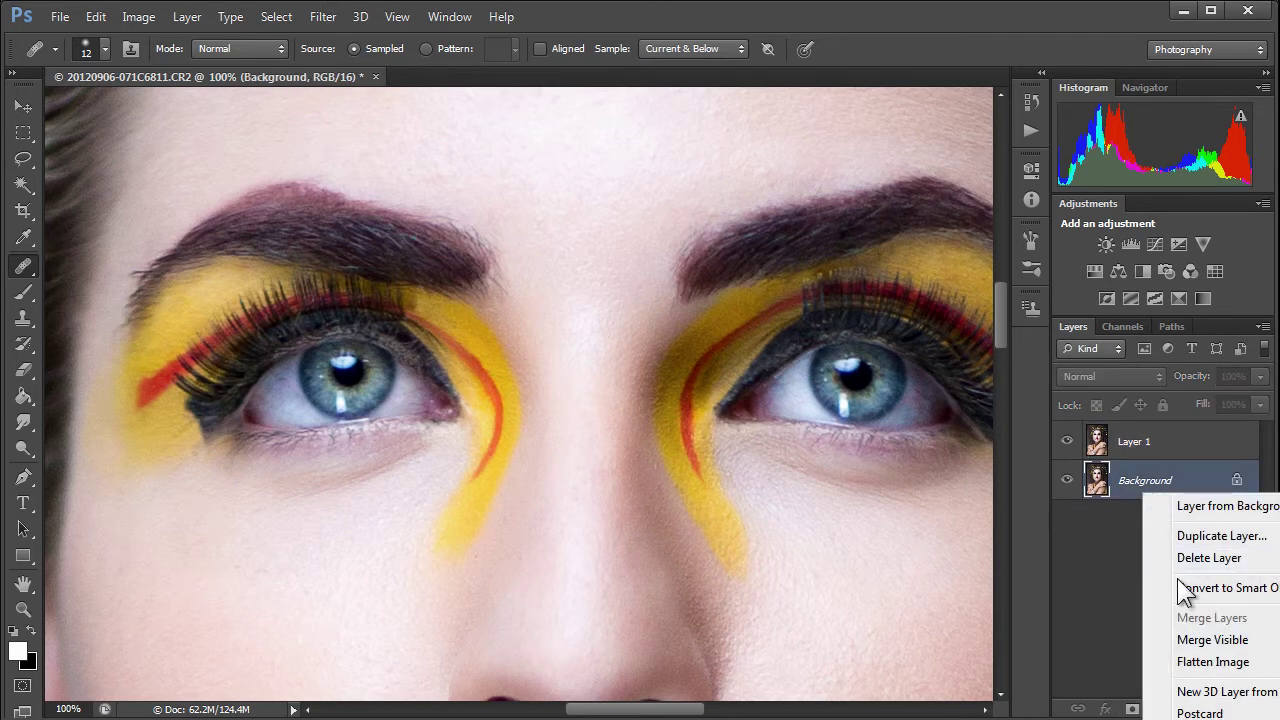
{"action": "left_click", "coordinate": [1222, 664]}
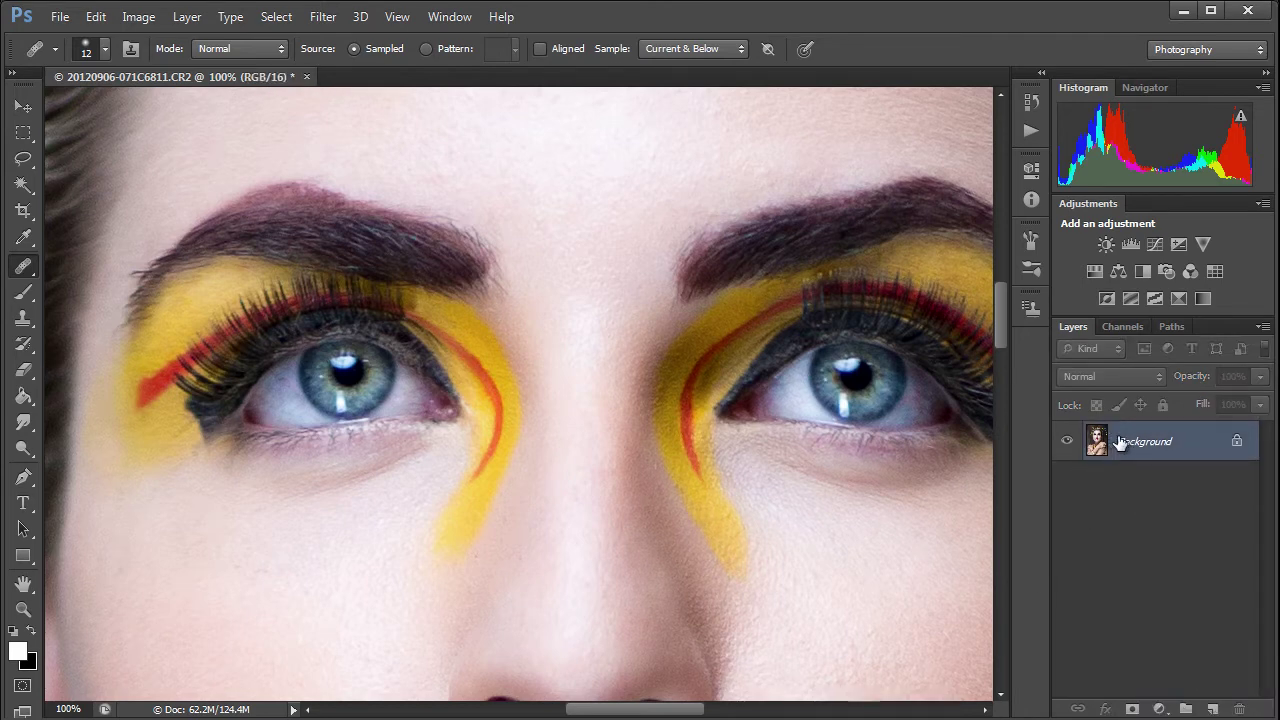
{"action": "key", "text": "ctrl+j"}
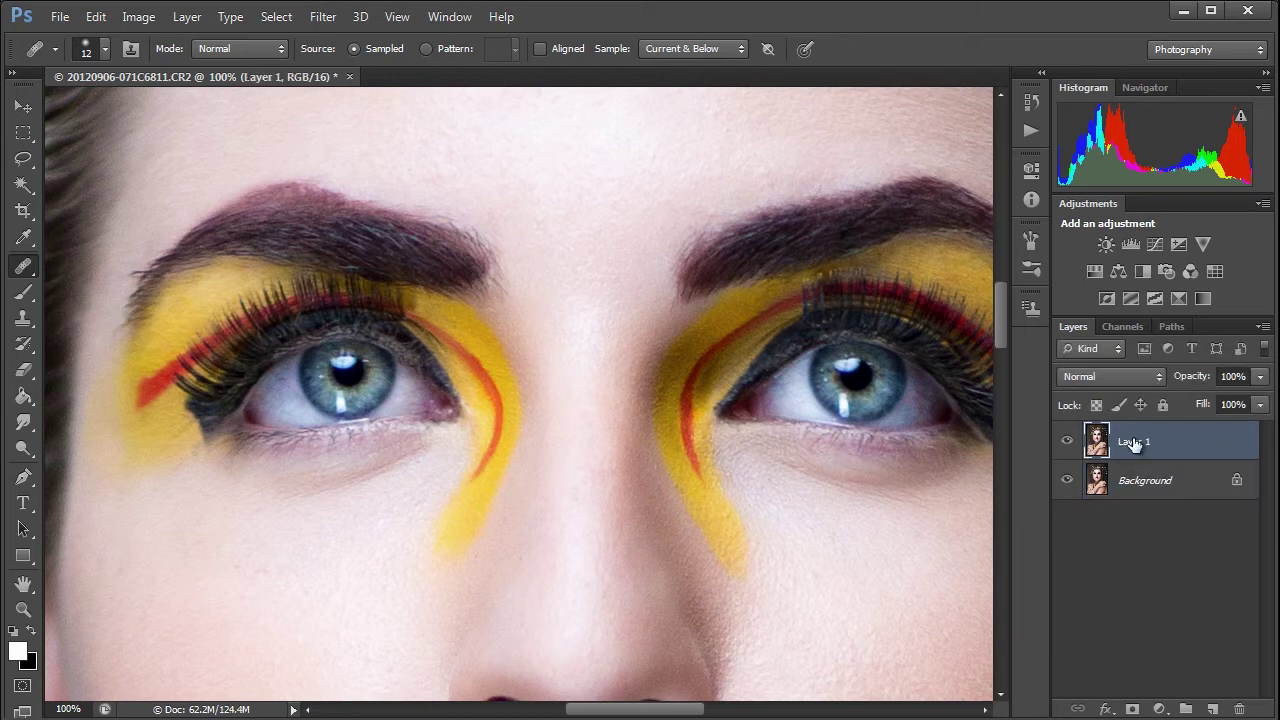
Add a Curves adjustment layer above Layer 1 and raise the highlights of the RGB curve to brighten the image
{"action": "left_click", "coordinate": [1159, 709]}
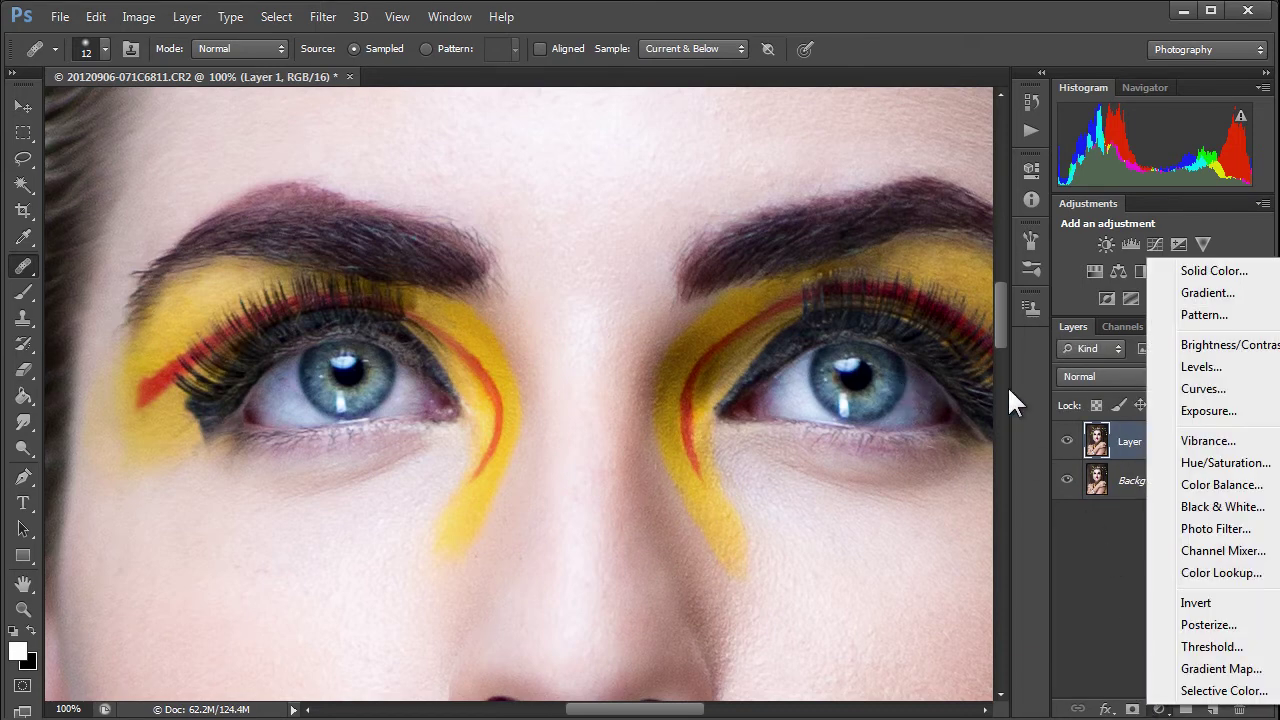
{"action": "left_click", "coordinate": [1190, 390]}
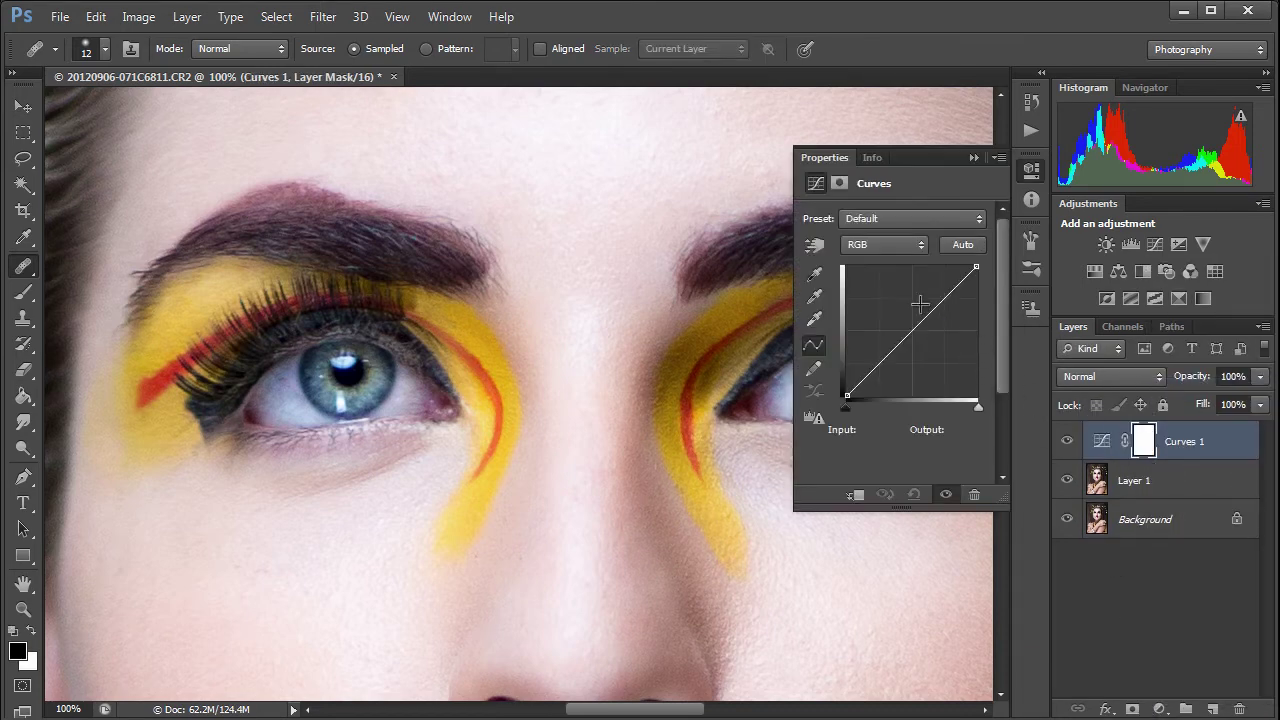
{"action": "left_click_drag", "start_coordinate": [930, 292], "coordinate": [930, 291]}
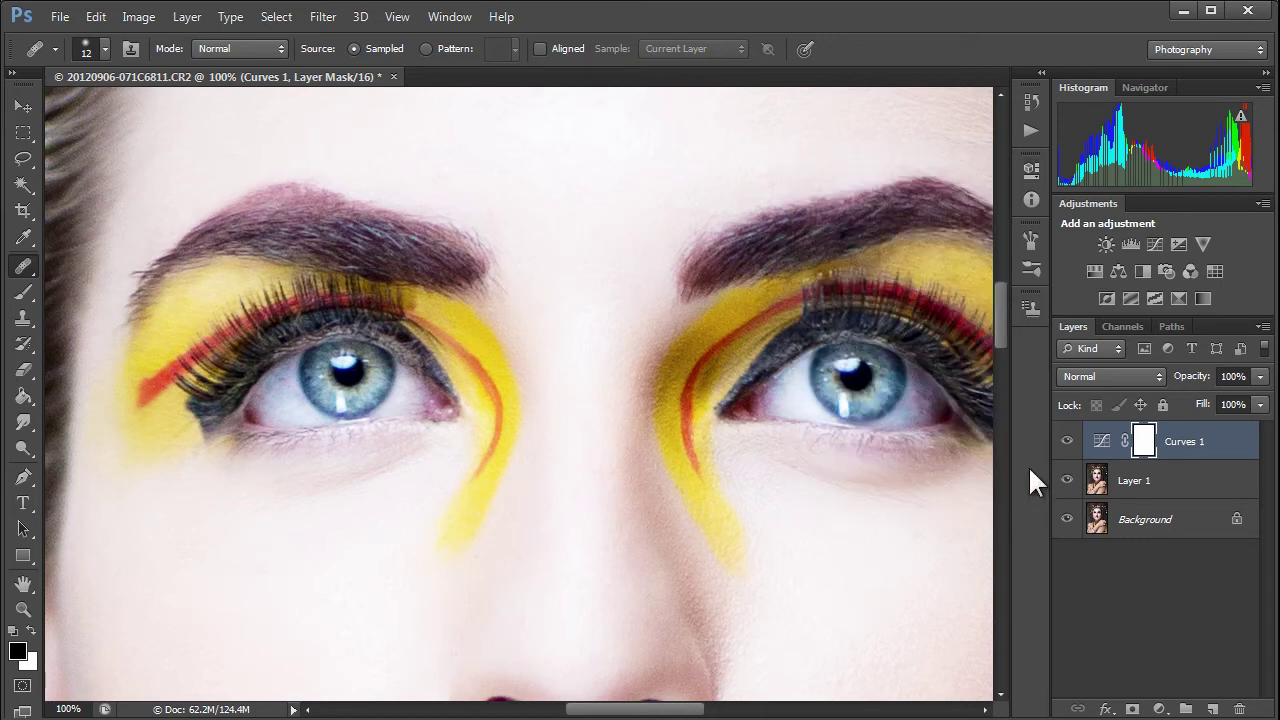
Reduce the Curves 1 opacity to 77% and invert its layer mask to black
{"action": "left_click", "coordinate": [1260, 376]}
{"action": "mouse_move", "coordinate": [1260, 395]}
{"action": "left_mouse_down"}
{"action": "mouse_move", "coordinate": [1207, 405]}
{"action": "mouse_move", "coordinate": [1235, 392]}
{"action": "left_mouse_up"}
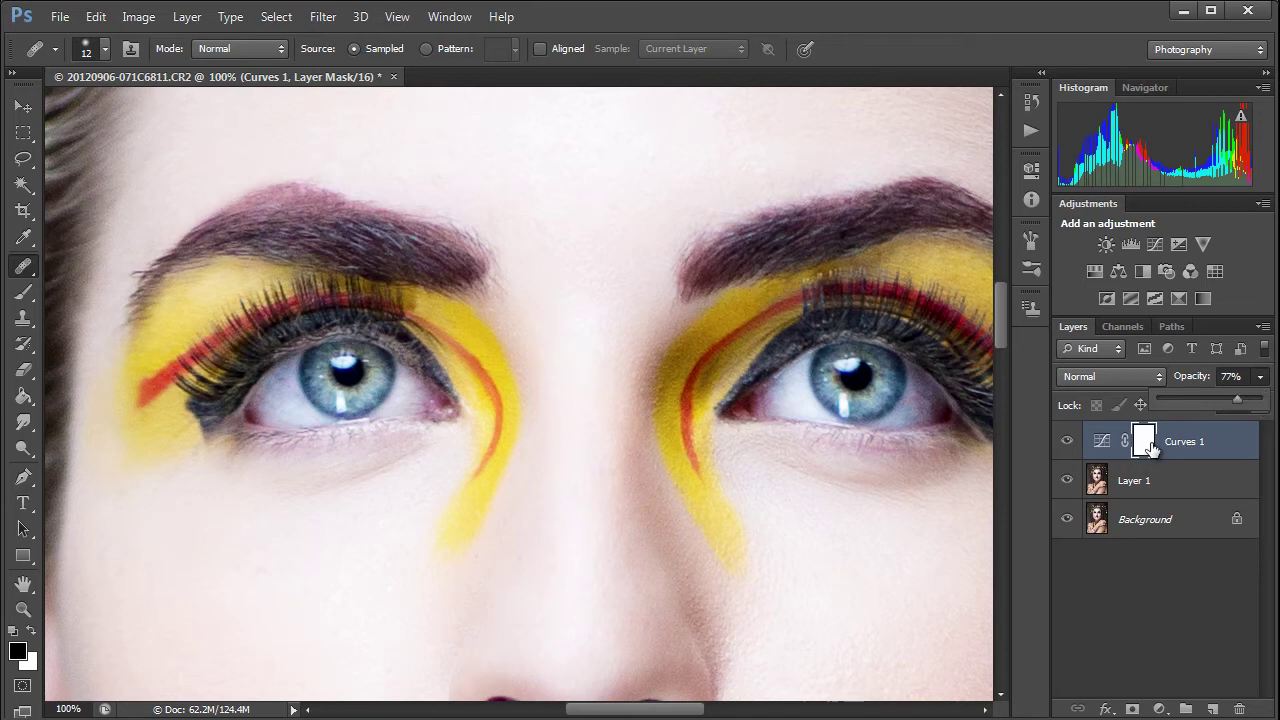
{"action": "left_click_drag", "start_coordinate": [1150, 446], "coordinate": [1151, 448]}
{"action": "key", "text": "ctrl+i"}
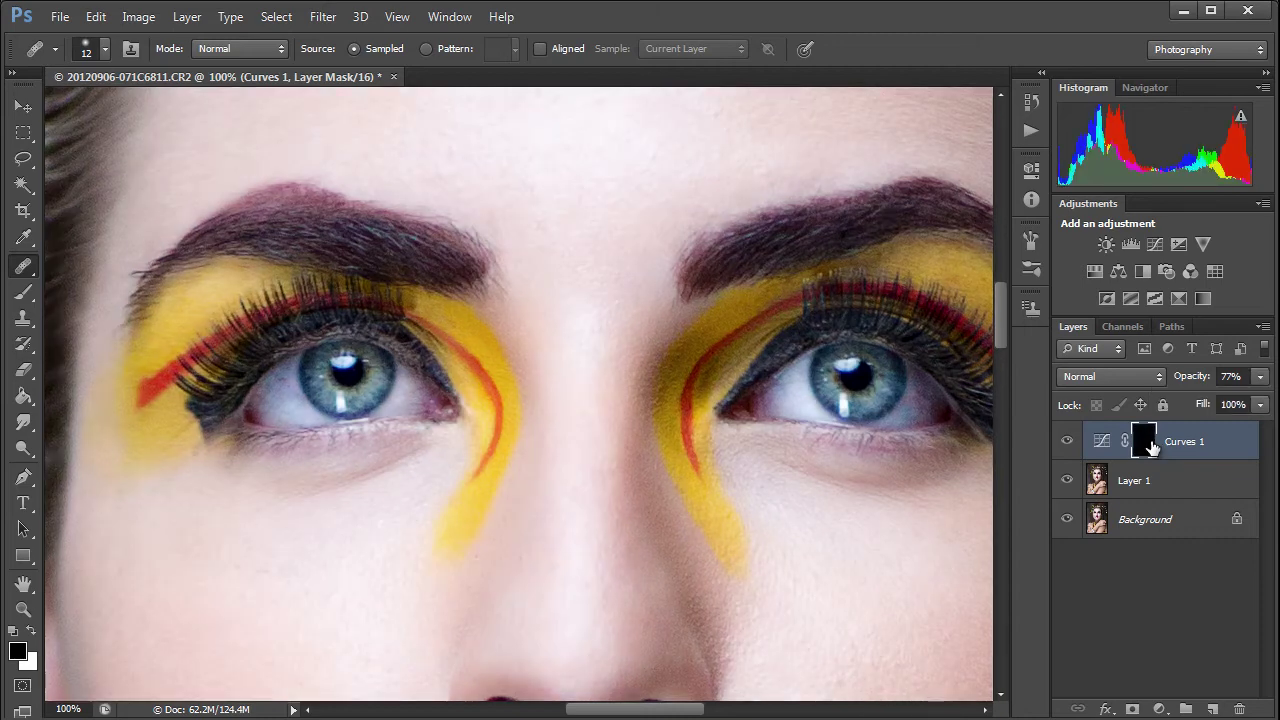
Paint white on the Curves 1 mask over the whites of both eyes with a soft 54 px brush
{"action": "left_click", "coordinate": [23, 291]}
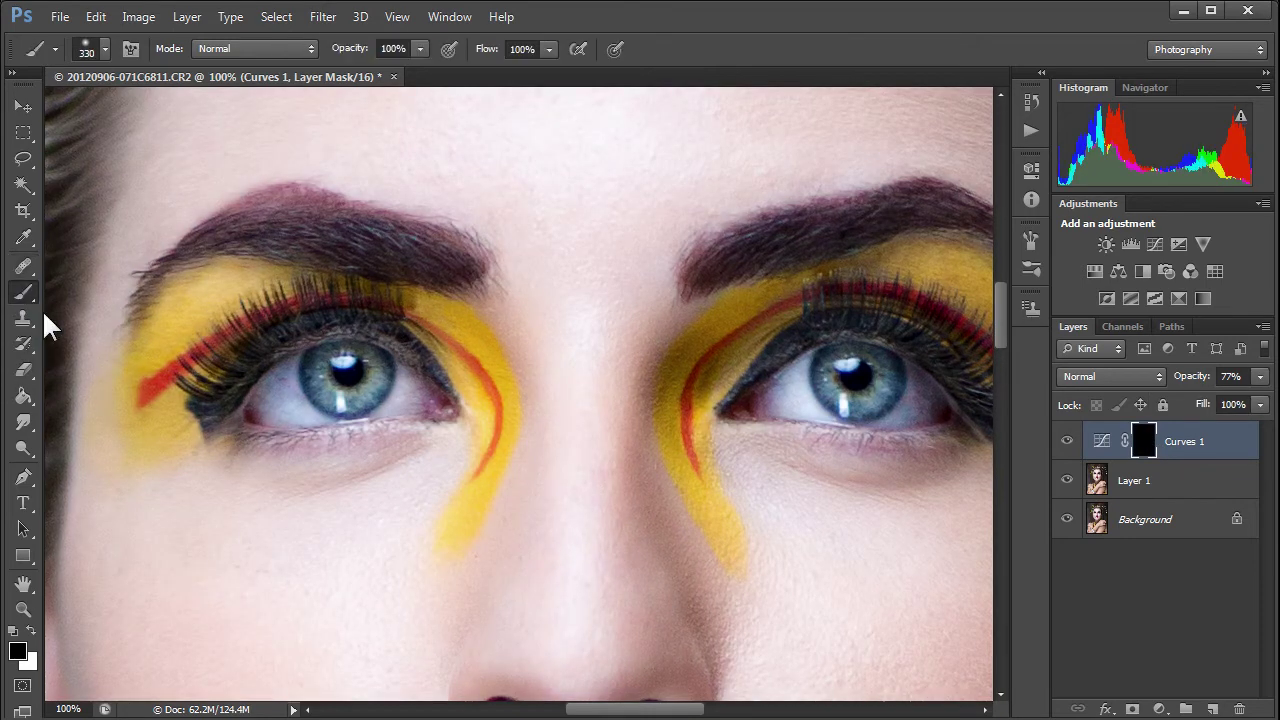
{"action": "mouse_move", "coordinate": [290, 378]}
{"action": "left_mouse_down"}
{"action": "mouse_move", "coordinate": [242, 382]}
{"action": "mouse_move", "coordinate": [131, 429]}
{"action": "left_mouse_up"}
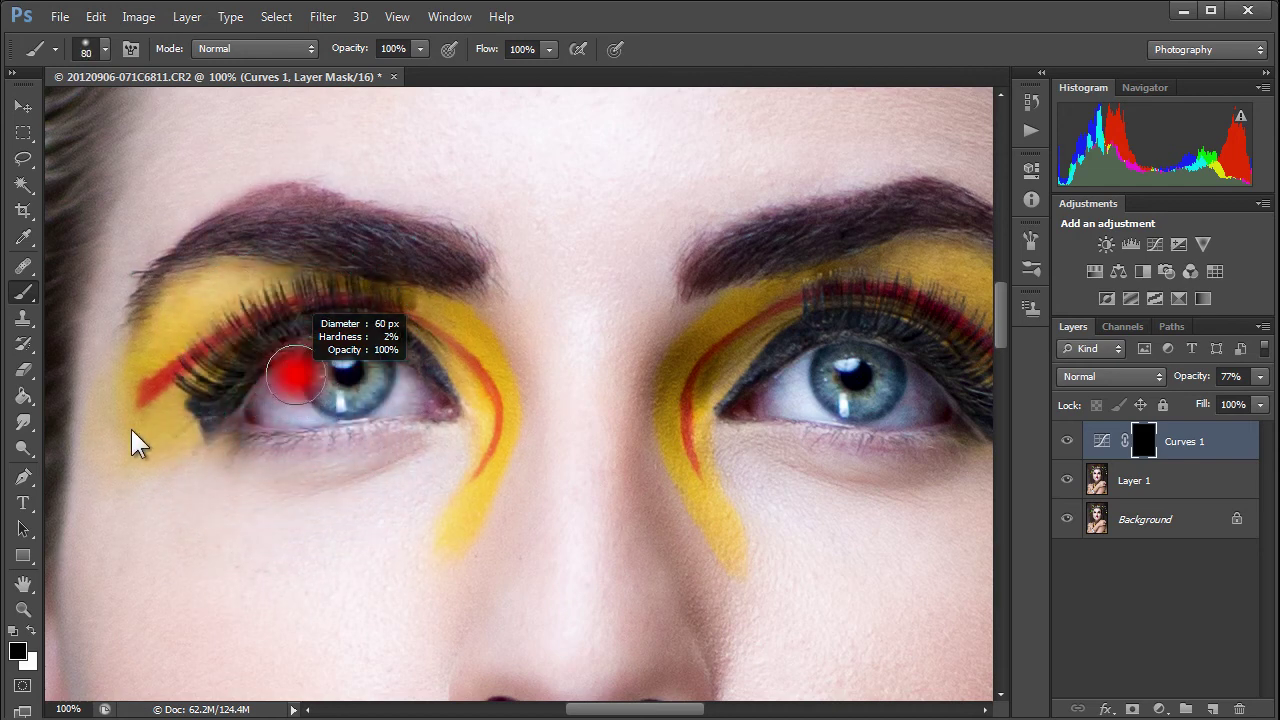
{"action": "mouse_move", "coordinate": [252, 413]}
{"action": "left_mouse_down"}
{"action": "mouse_move", "coordinate": [285, 396]}
{"action": "mouse_move", "coordinate": [280, 405]}
{"action": "left_mouse_up"}
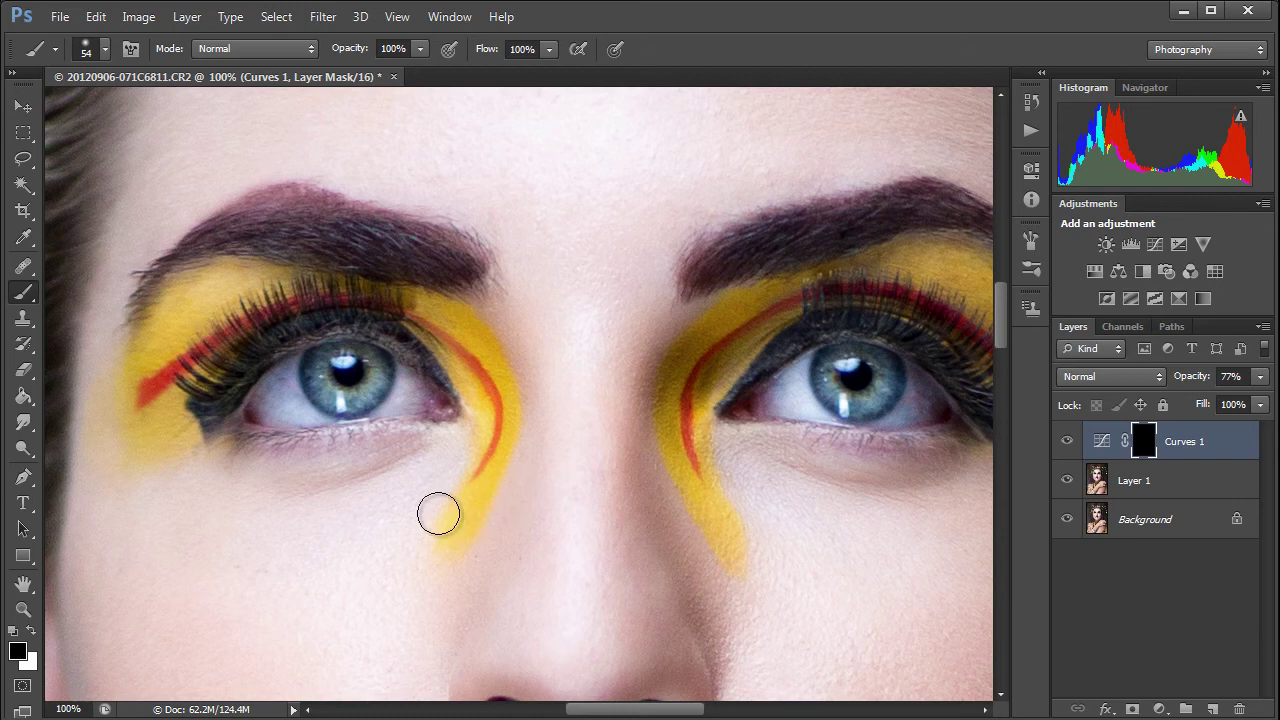
{"action": "key", "text": "x"}
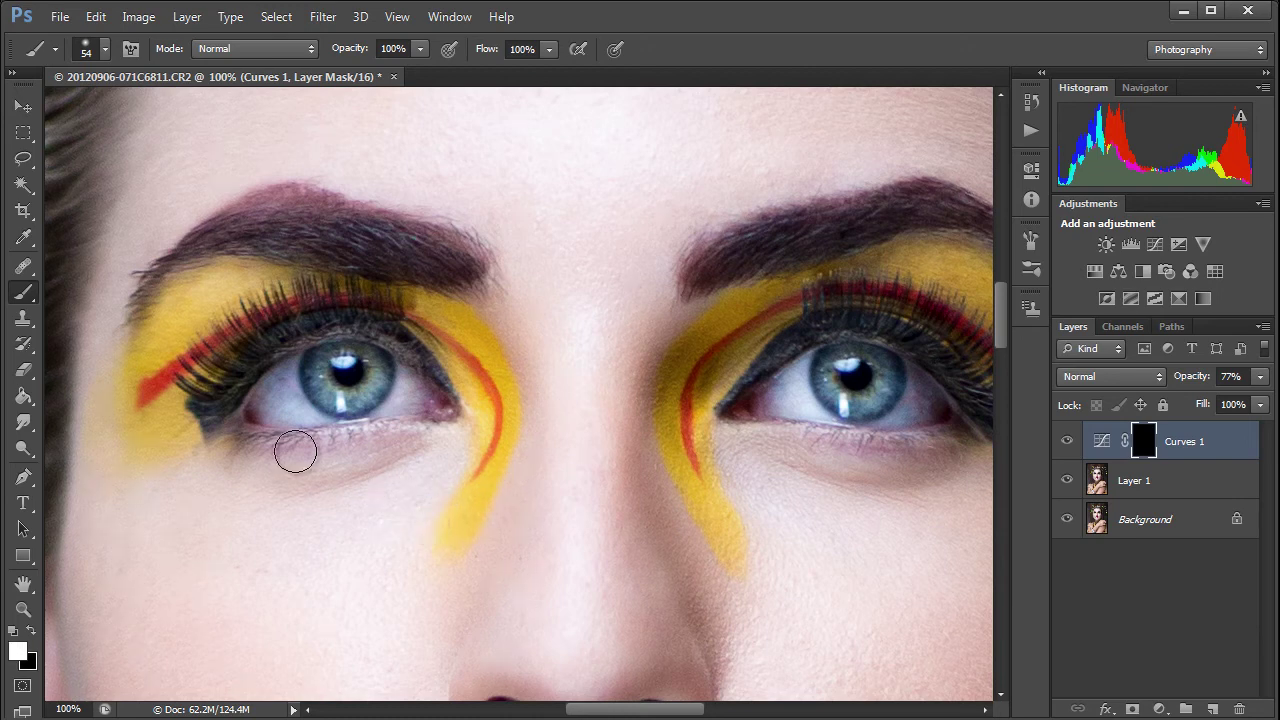
{"action": "mouse_move", "coordinate": [272, 405]}
{"action": "left_mouse_down"}
{"action": "mouse_move", "coordinate": [288, 369]}
{"action": "mouse_move", "coordinate": [283, 392]}
{"action": "mouse_move", "coordinate": [302, 408]}
{"action": "mouse_move", "coordinate": [276, 409]}
{"action": "mouse_move", "coordinate": [421, 404]}
{"action": "left_mouse_up"}
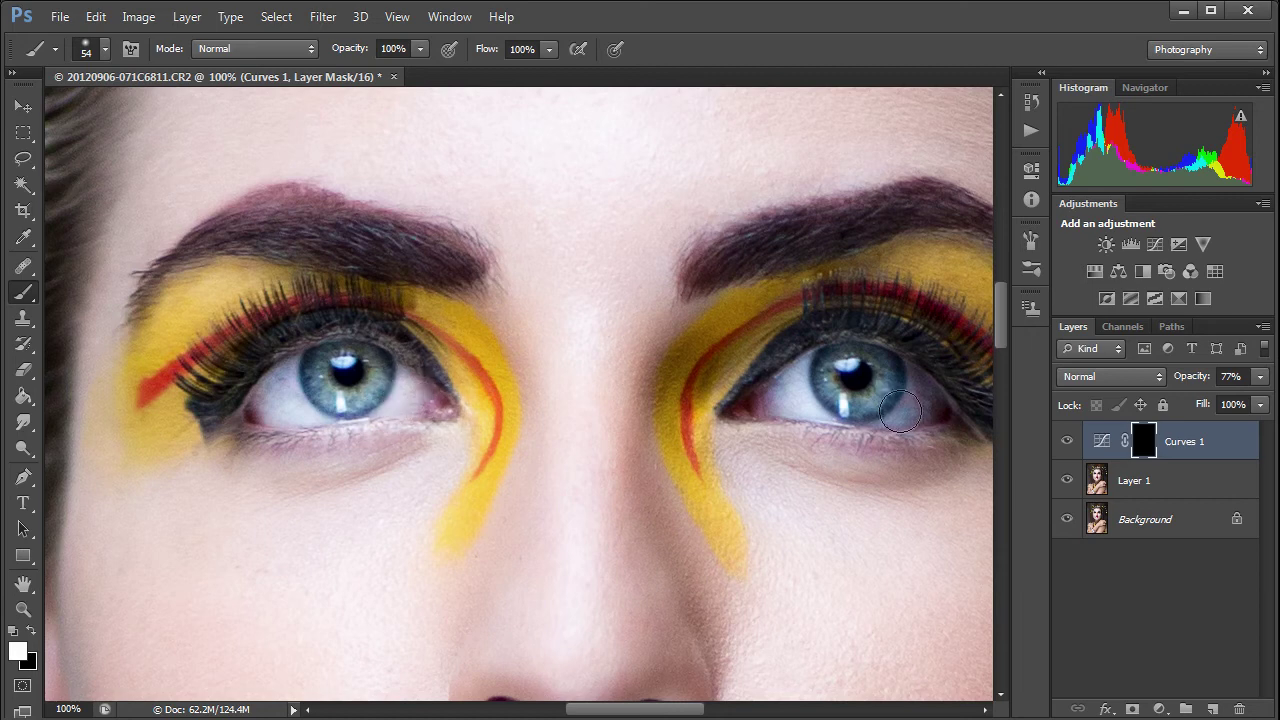
{"action": "mouse_move", "coordinate": [800, 404]}
{"action": "left_mouse_down"}
{"action": "mouse_move", "coordinate": [768, 407]}
{"action": "mouse_move", "coordinate": [881, 411]}
{"action": "mouse_move", "coordinate": [917, 400]}
{"action": "mouse_move", "coordinate": [914, 387]}
{"action": "mouse_move", "coordinate": [936, 413]}
{"action": "mouse_move", "coordinate": [918, 385]}
{"action": "mouse_move", "coordinate": [929, 407]}
{"action": "mouse_move", "coordinate": [789, 405]}
{"action": "mouse_move", "coordinate": [954, 417]}
{"action": "left_mouse_up"}
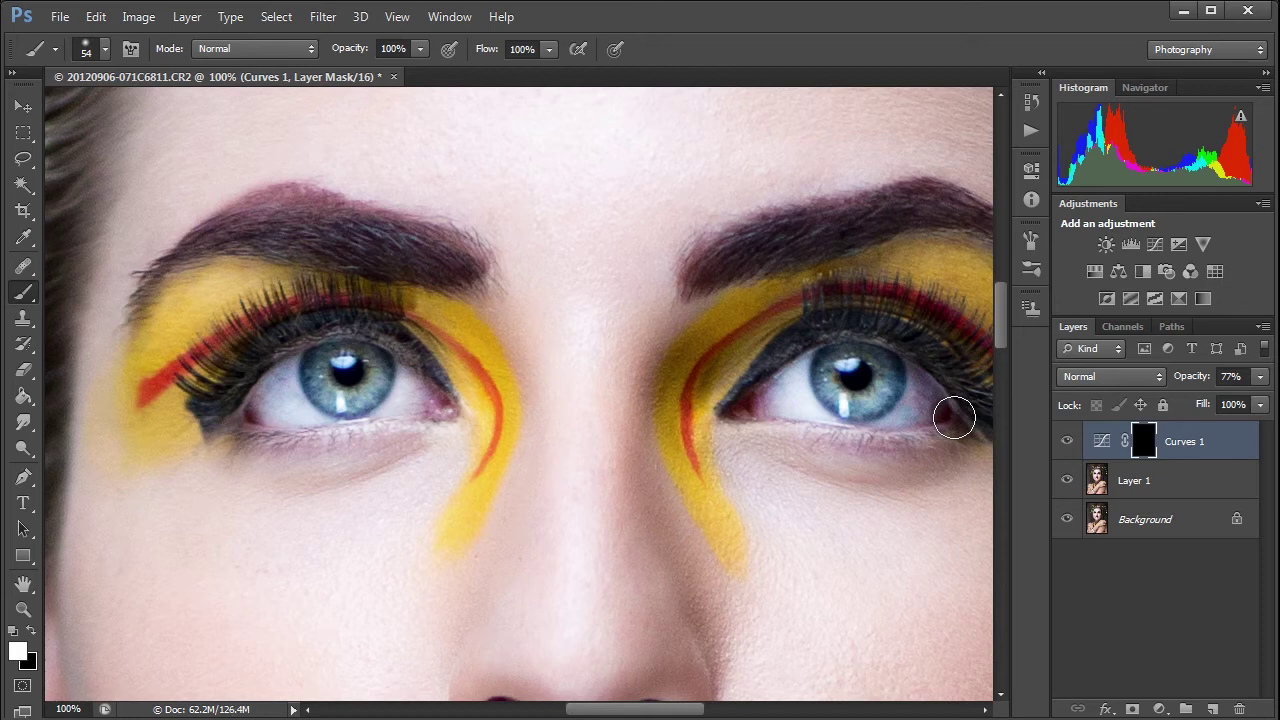
Display the Curves 1 mask overlay and paint black over both irises and the lower lid of the left-hand eye
{"action": "key", "text": "backslash"}
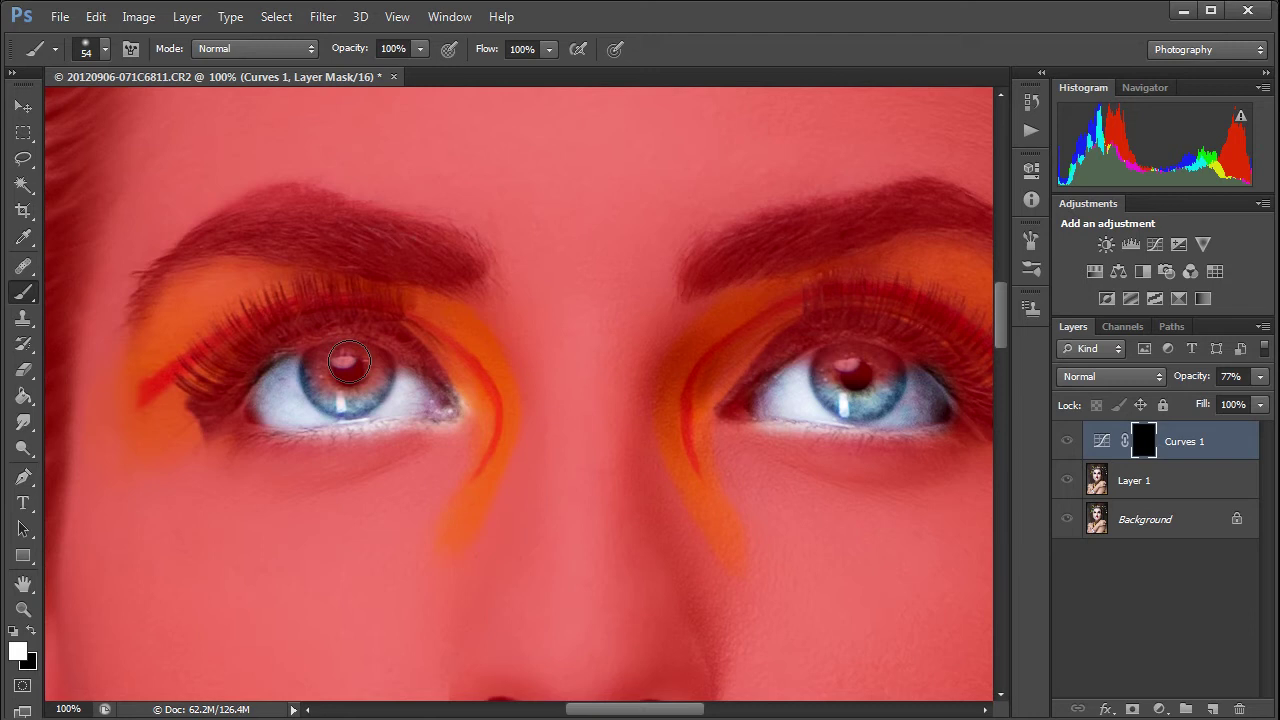
{"action": "key", "text": "x"}
{"action": "mouse_move", "coordinate": [349, 362]}
{"action": "left_mouse_down"}
{"action": "mouse_move", "coordinate": [320, 373]}
{"action": "mouse_move", "coordinate": [357, 390]}
{"action": "mouse_move", "coordinate": [372, 368]}
{"action": "mouse_move", "coordinate": [345, 400]}
{"action": "mouse_move", "coordinate": [365, 385]}
{"action": "left_mouse_up"}
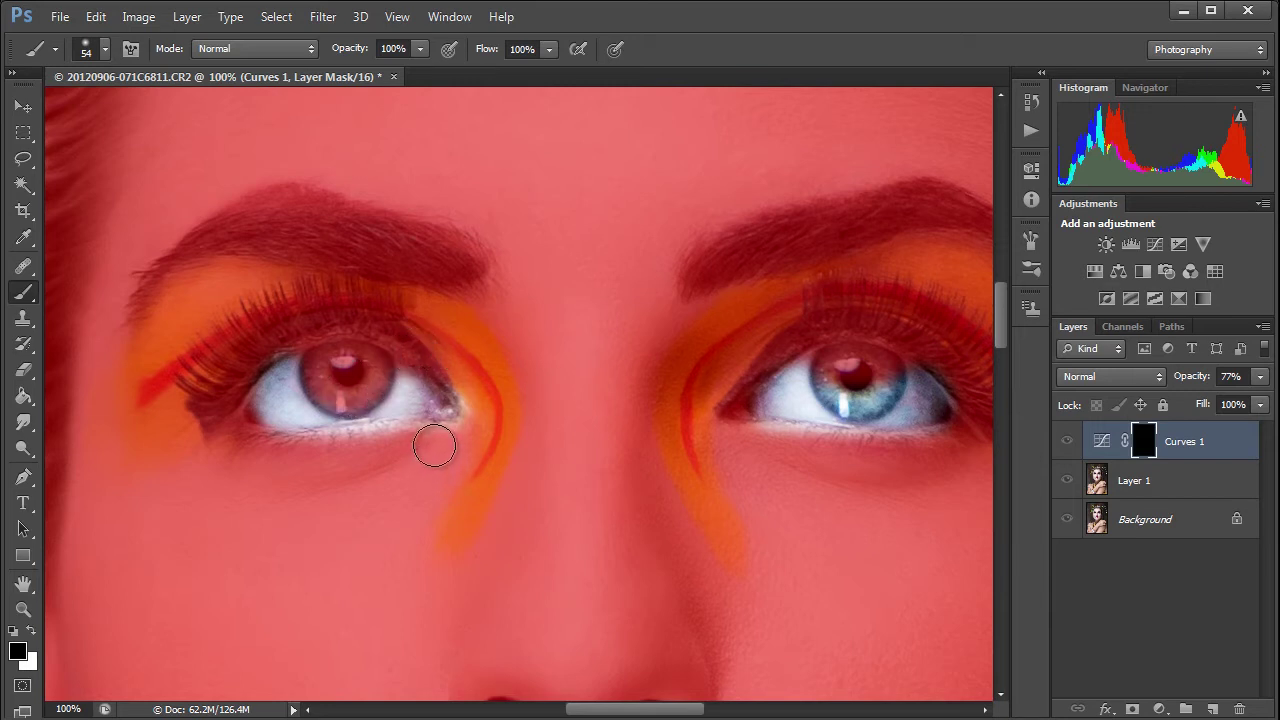
{"action": "left_click_drag", "start_coordinate": [398, 447], "coordinate": [210, 440]}
{"action": "mouse_move", "coordinate": [857, 343]}
{"action": "left_mouse_down"}
{"action": "mouse_move", "coordinate": [814, 380]}
{"action": "mouse_move", "coordinate": [868, 393]}
{"action": "mouse_move", "coordinate": [880, 366]}
{"action": "mouse_move", "coordinate": [863, 380]}
{"action": "mouse_move", "coordinate": [877, 371]}
{"action": "mouse_move", "coordinate": [877, 389]}
{"action": "mouse_move", "coordinate": [855, 372]}
{"action": "mouse_move", "coordinate": [850, 390]}
{"action": "mouse_move", "coordinate": [868, 393]}
{"action": "left_mouse_up"}
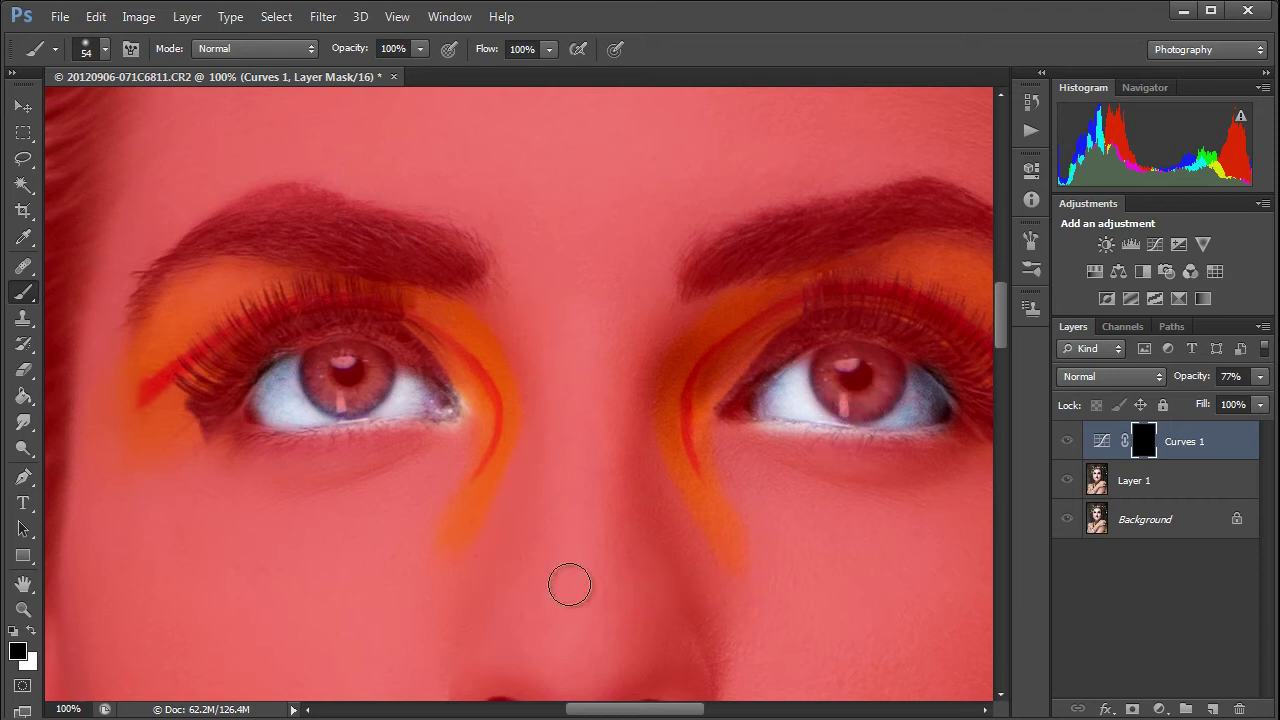
Refine the mask edges around the inner corners, lower lid and outer white of the eyes, and hide the mask overlay
{"action": "left_click_drag", "start_coordinate": [463, 447], "coordinate": [443, 400]}
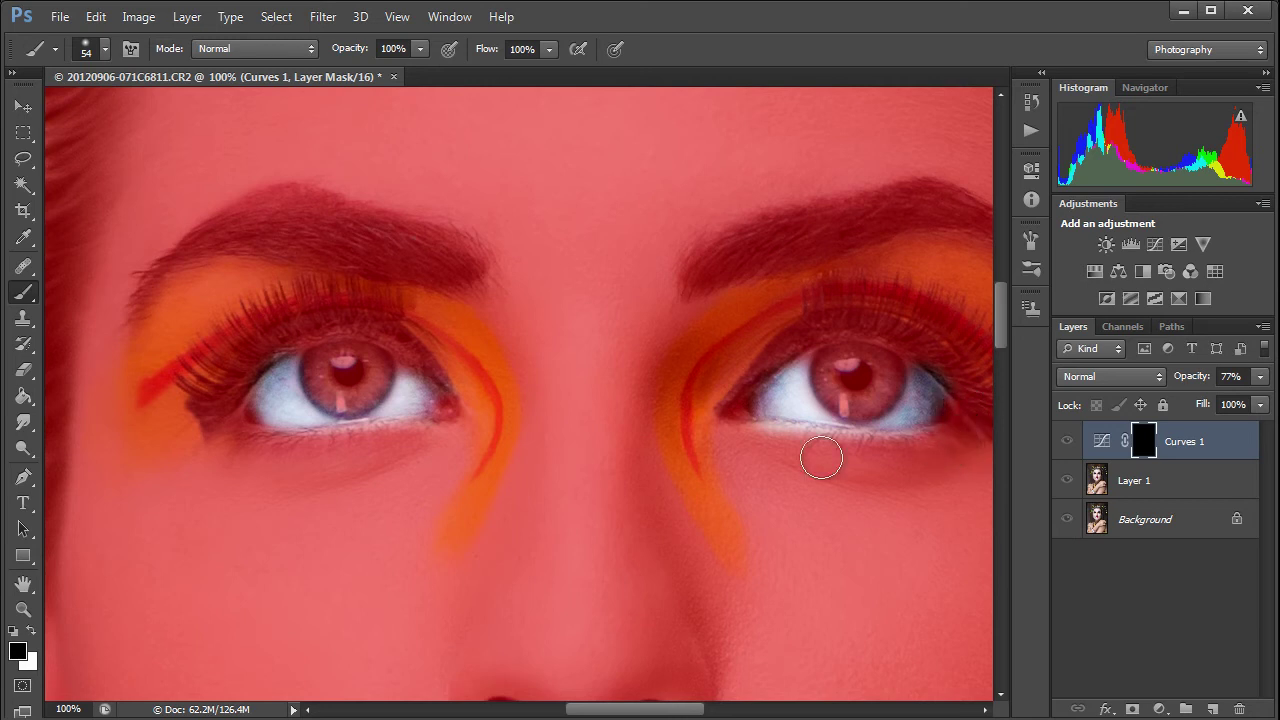
{"action": "mouse_move", "coordinate": [740, 408]}
{"action": "left_mouse_down"}
{"action": "mouse_move", "coordinate": [737, 420]}
{"action": "mouse_move", "coordinate": [820, 449]}
{"action": "mouse_move", "coordinate": [940, 451]}
{"action": "mouse_move", "coordinate": [926, 349]}
{"action": "mouse_move", "coordinate": [909, 329]}
{"action": "mouse_move", "coordinate": [923, 357]}
{"action": "left_mouse_up"}
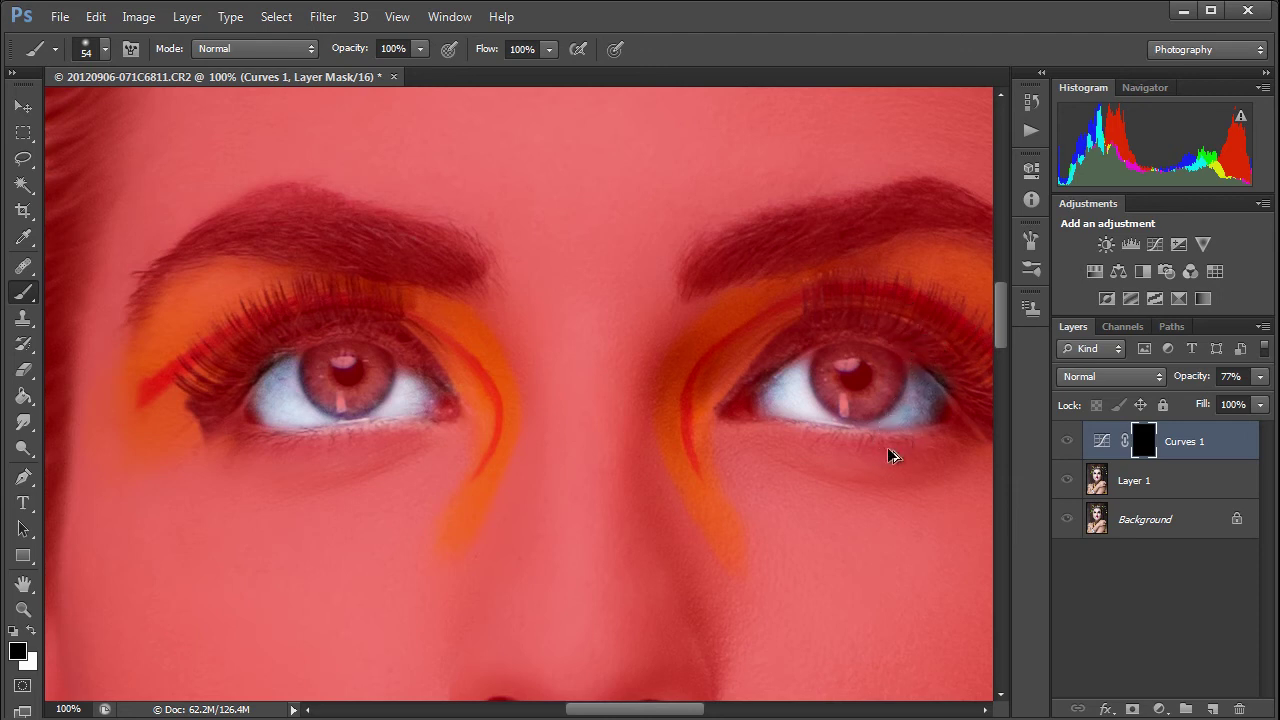
{"action": "mouse_move", "coordinate": [888, 452]}
{"action": "left_mouse_down"}
{"action": "mouse_move", "coordinate": [870, 465]}
{"action": "mouse_move", "coordinate": [869, 446]}
{"action": "left_mouse_up"}
{"action": "key", "text": "x"}
{"action": "left_click_drag", "start_coordinate": [928, 395], "coordinate": [902, 418]}
{"action": "key", "text": "x"}
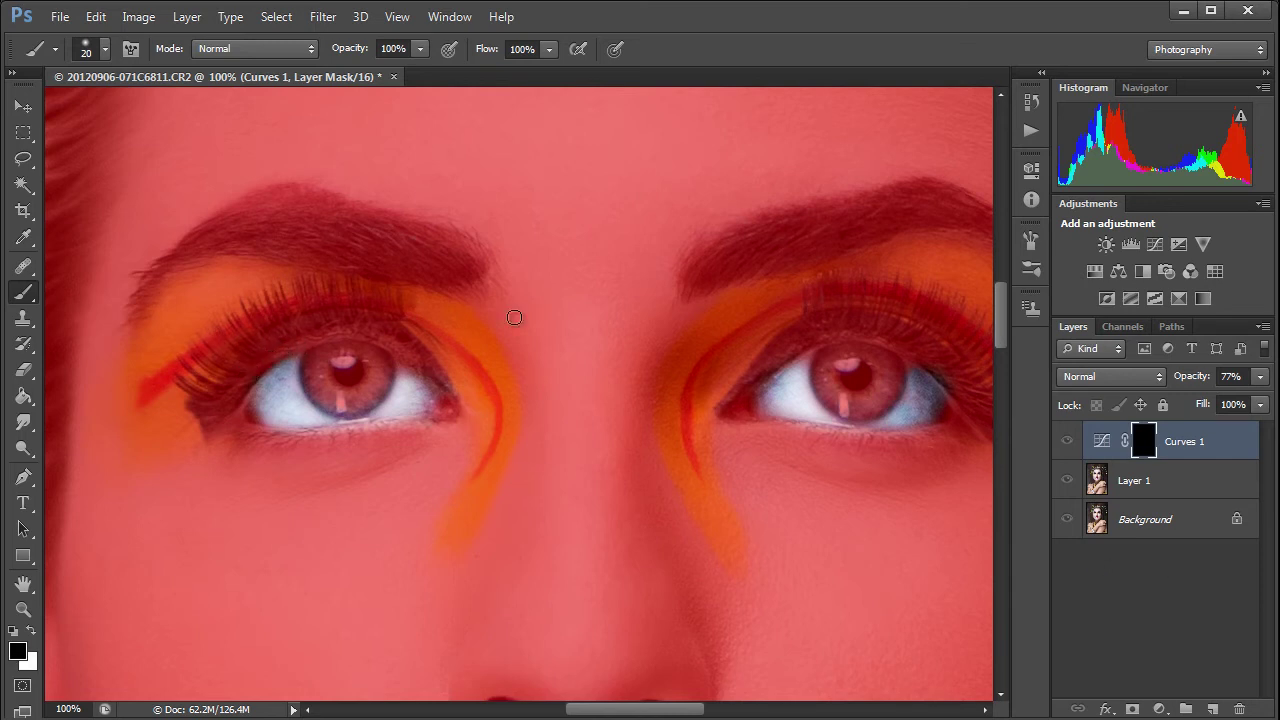
{"action": "key", "text": "x"}
{"action": "key", "text": "backslash"}
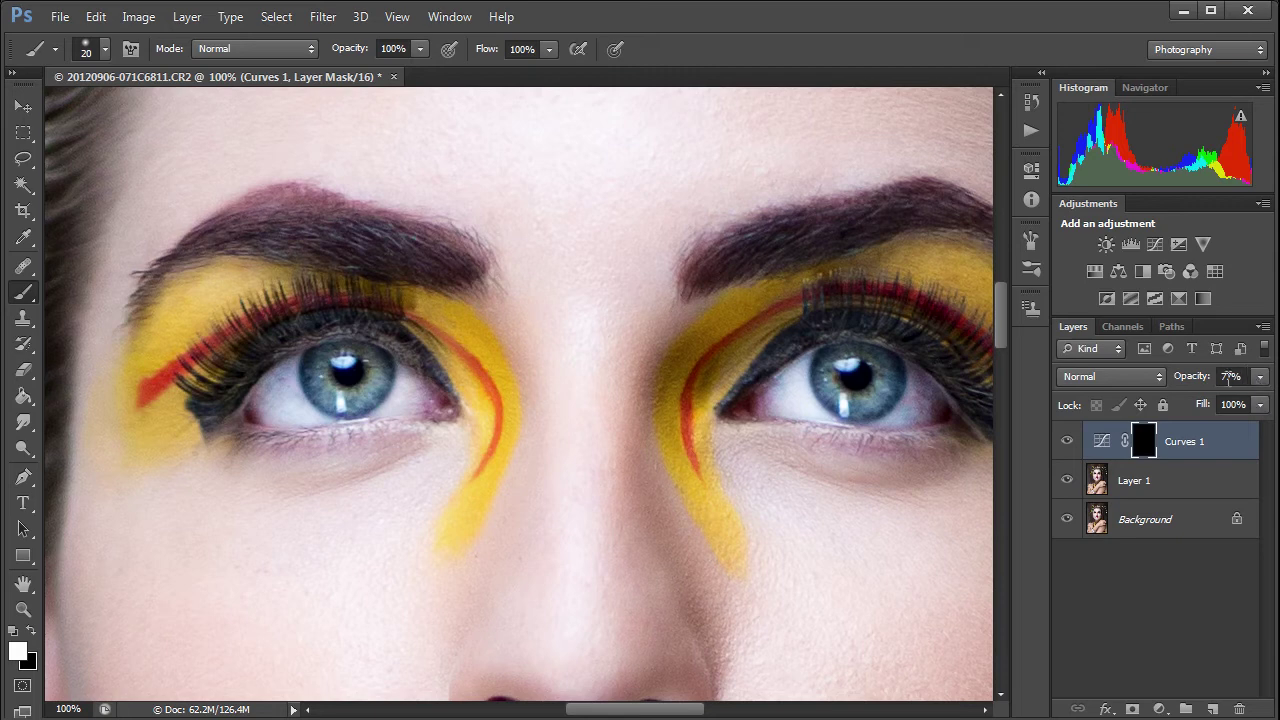
Lower the Curves 1 opacity to 38%
{"action": "left_click", "coordinate": [1259, 403]}
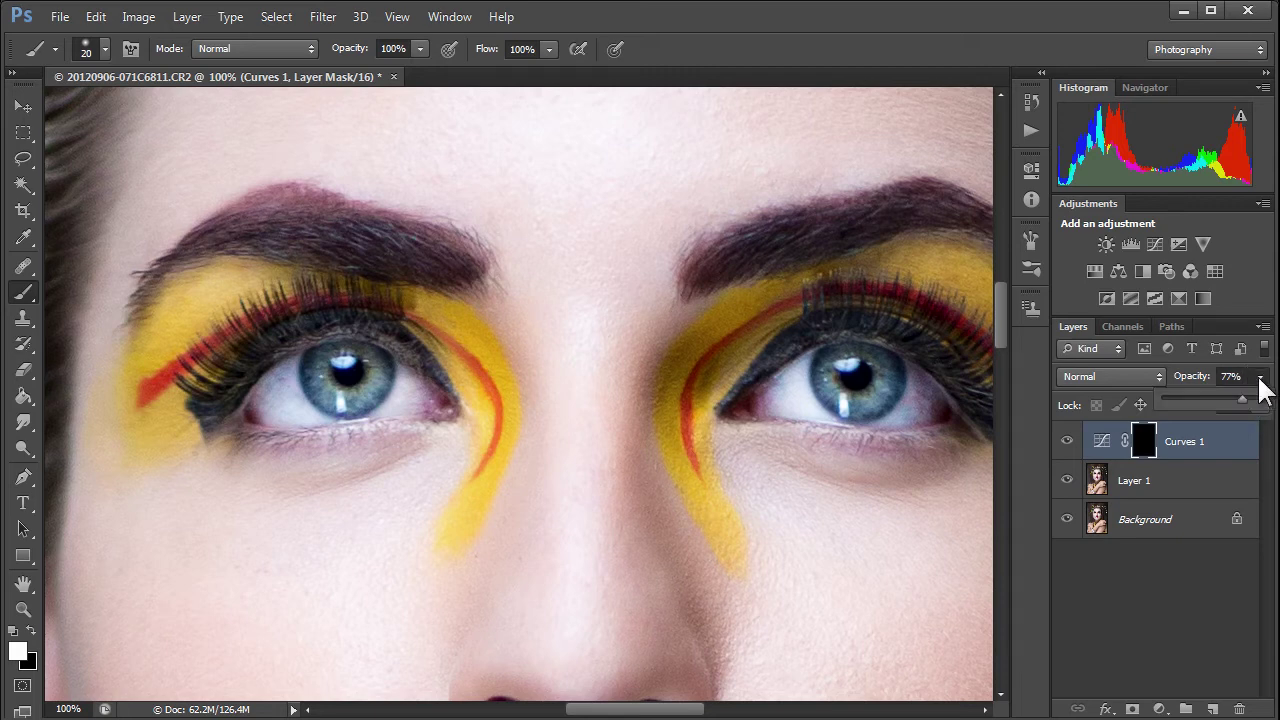
{"action": "left_click_drag", "start_coordinate": [1252, 410], "coordinate": [1147, 401]}
{"action": "left_click_drag", "start_coordinate": [1224, 404], "coordinate": [1210, 408]}
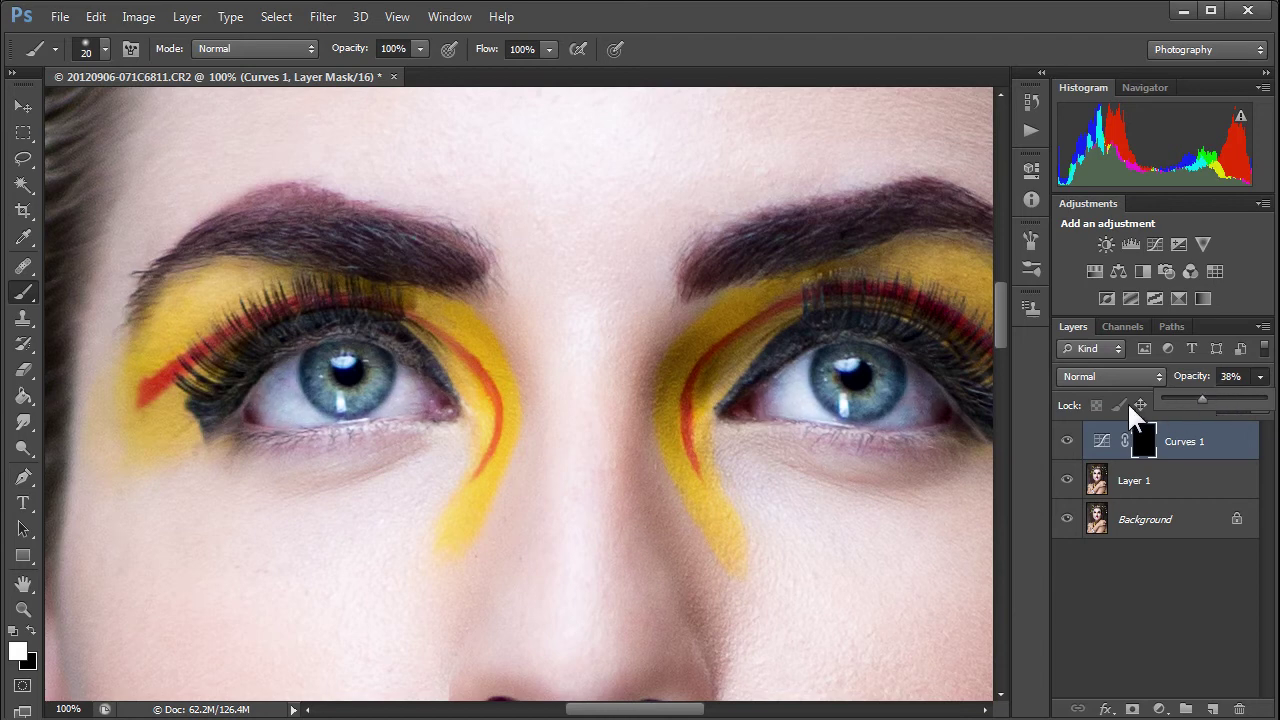
Compare stronger and weaker eye brightening on the whole portrait and set the Curves 1 opacity to 35%
{"action": "key", "text": "z"}
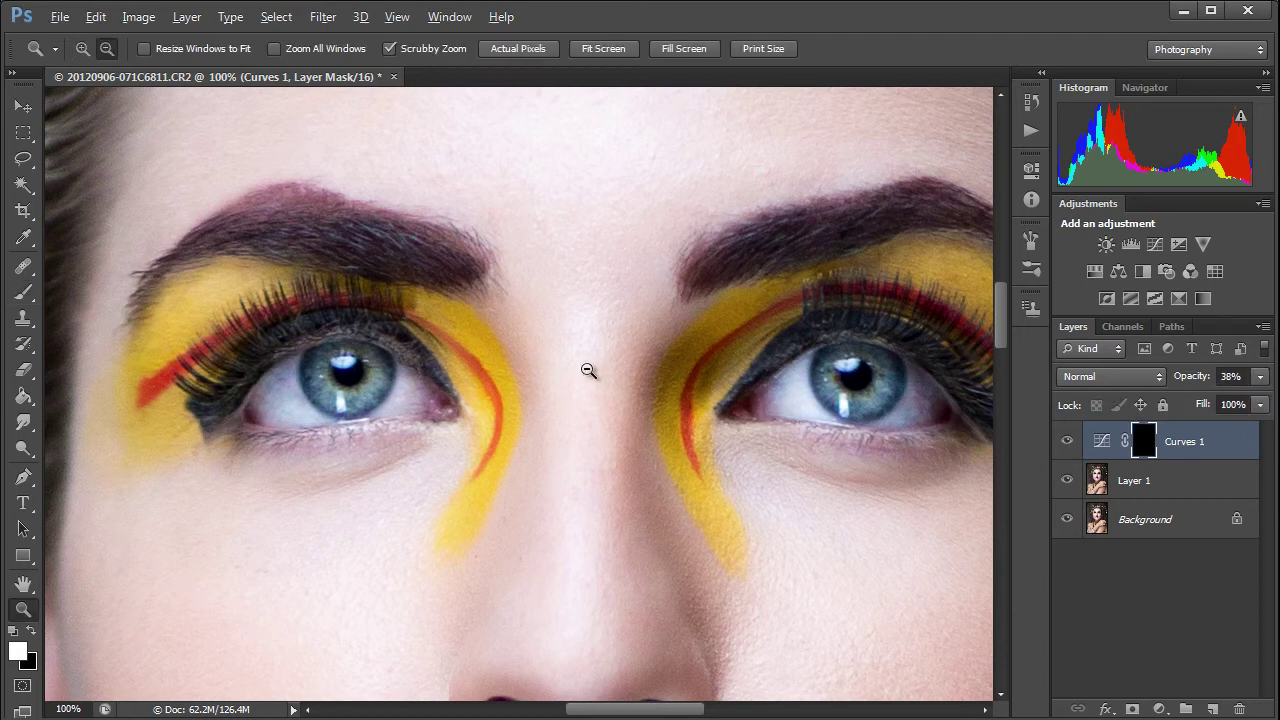
{"action": "left_click", "coordinate": [589, 369], "text": "alt"}
{"action": "left_click", "coordinate": [589, 369], "text": "alt"}
{"action": "left_click", "coordinate": [588, 370], "text": "alt"}
{"action": "left_click", "coordinate": [588, 370], "text": "alt"}
{"action": "left_click", "coordinate": [588, 370], "text": "alt"}
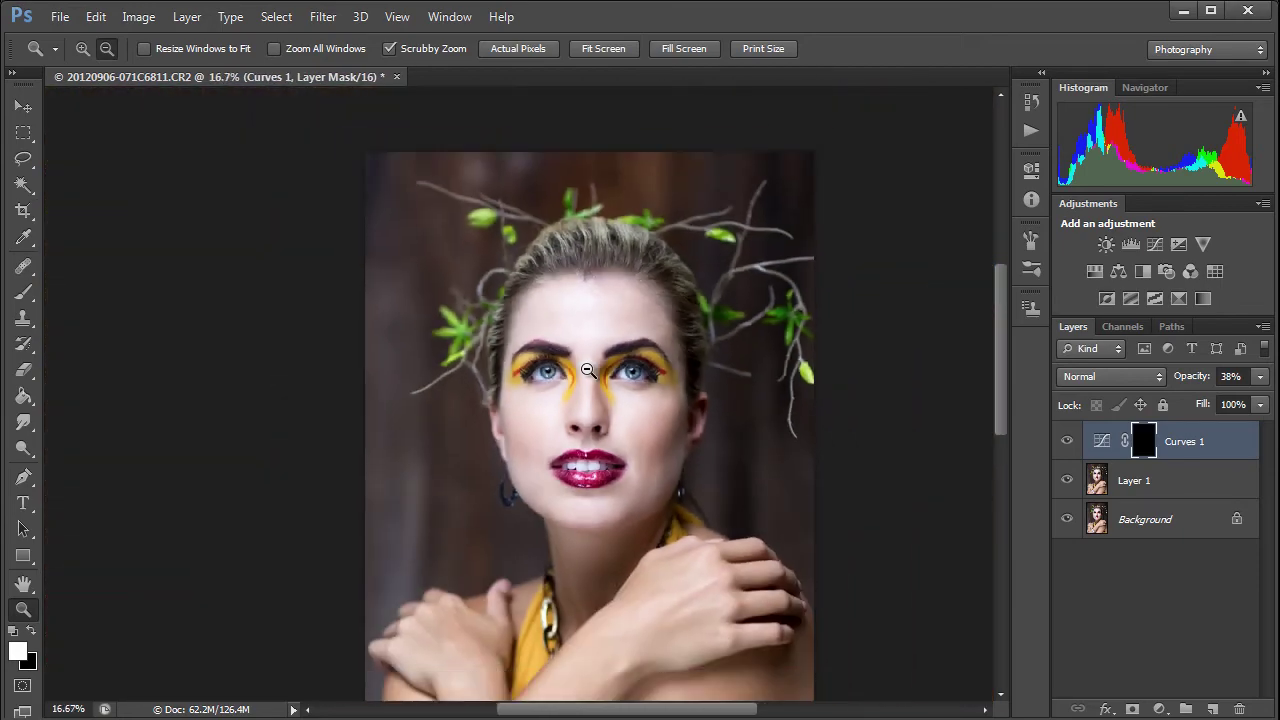
{"action": "left_click", "coordinate": [588, 370], "text": "alt"}
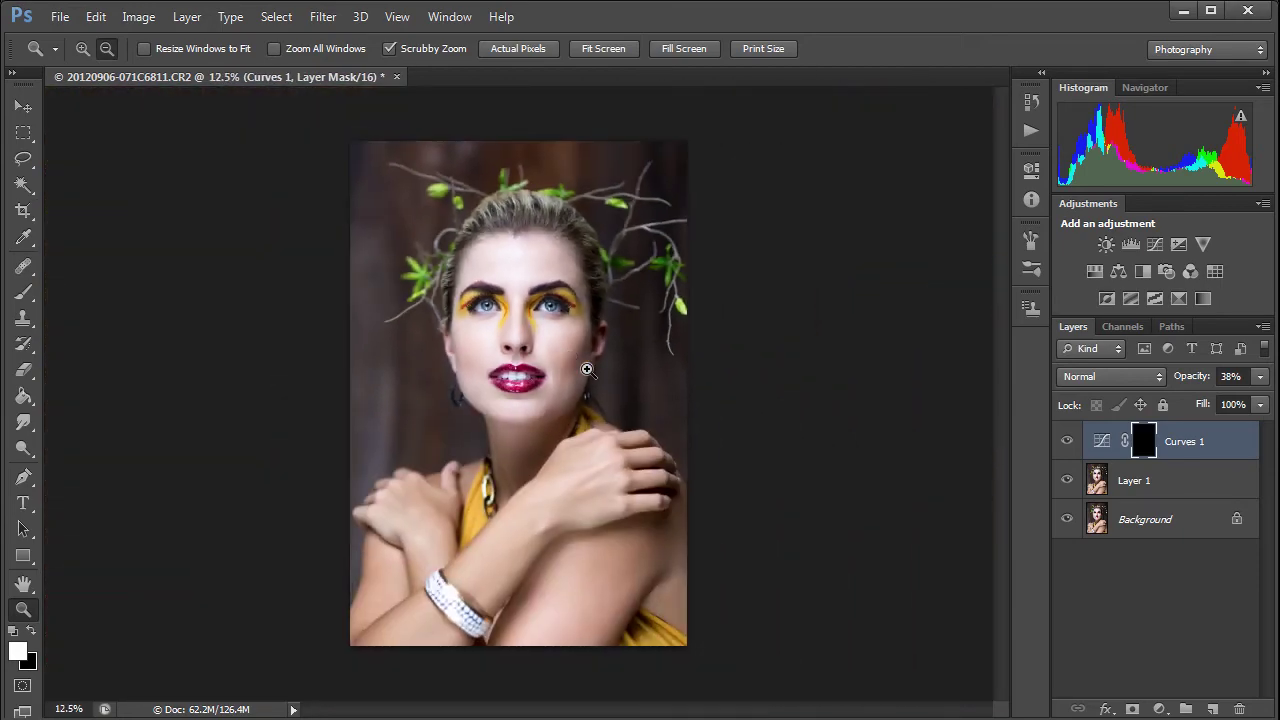
{"action": "left_click", "coordinate": [1259, 377]}
{"action": "left_click_drag", "start_coordinate": [1198, 396], "coordinate": [1266, 398]}
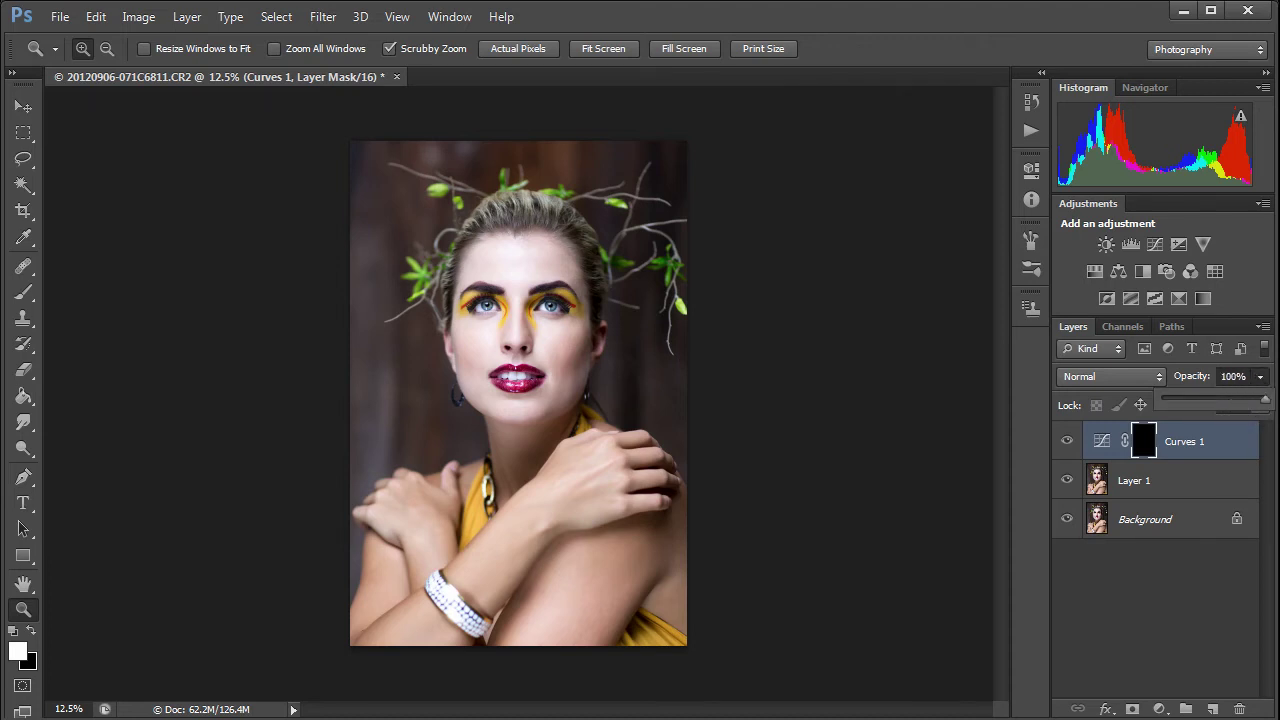
{"action": "left_click_drag", "start_coordinate": [1266, 398], "coordinate": [1239, 399]}
{"action": "left_click_drag", "start_coordinate": [1213, 399], "coordinate": [1178, 401]}
{"action": "left_click", "coordinate": [1261, 380]}
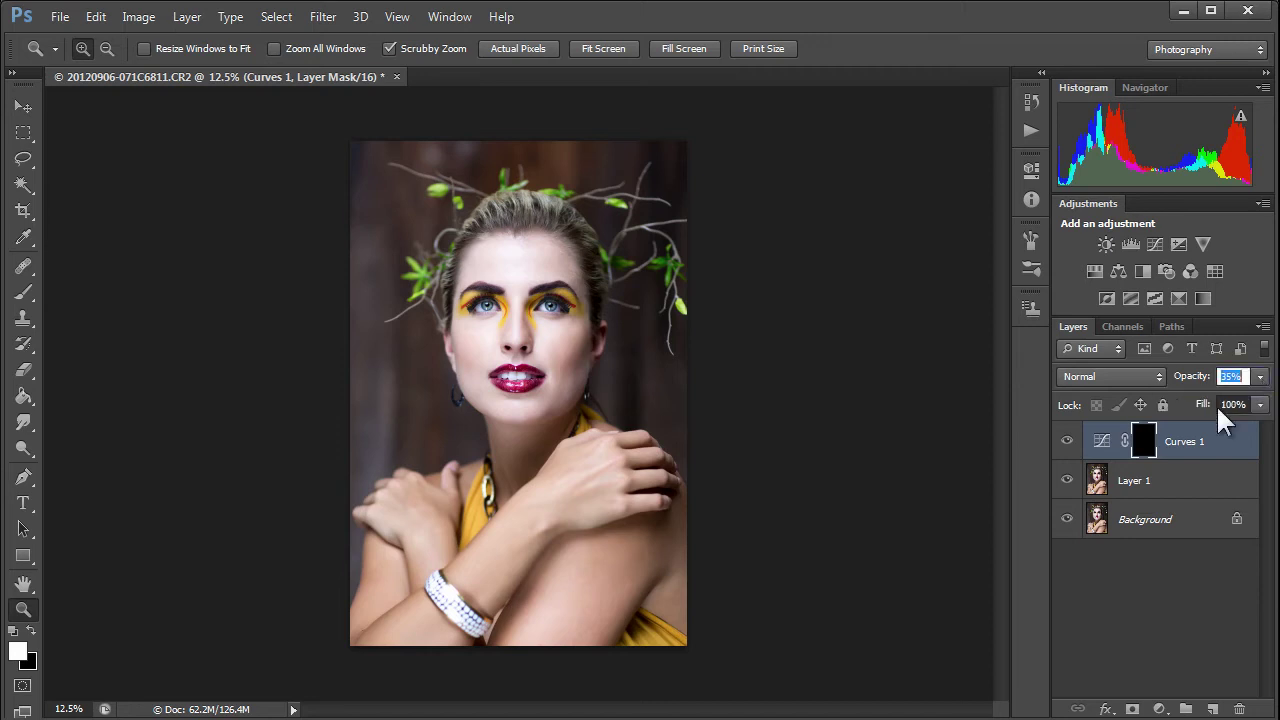
Flatten Curves 1 and Layer 1 into the Background layer
{"action": "right_click", "coordinate": [1168, 487]}
{"action": "right_click", "coordinate": [1135, 510]}
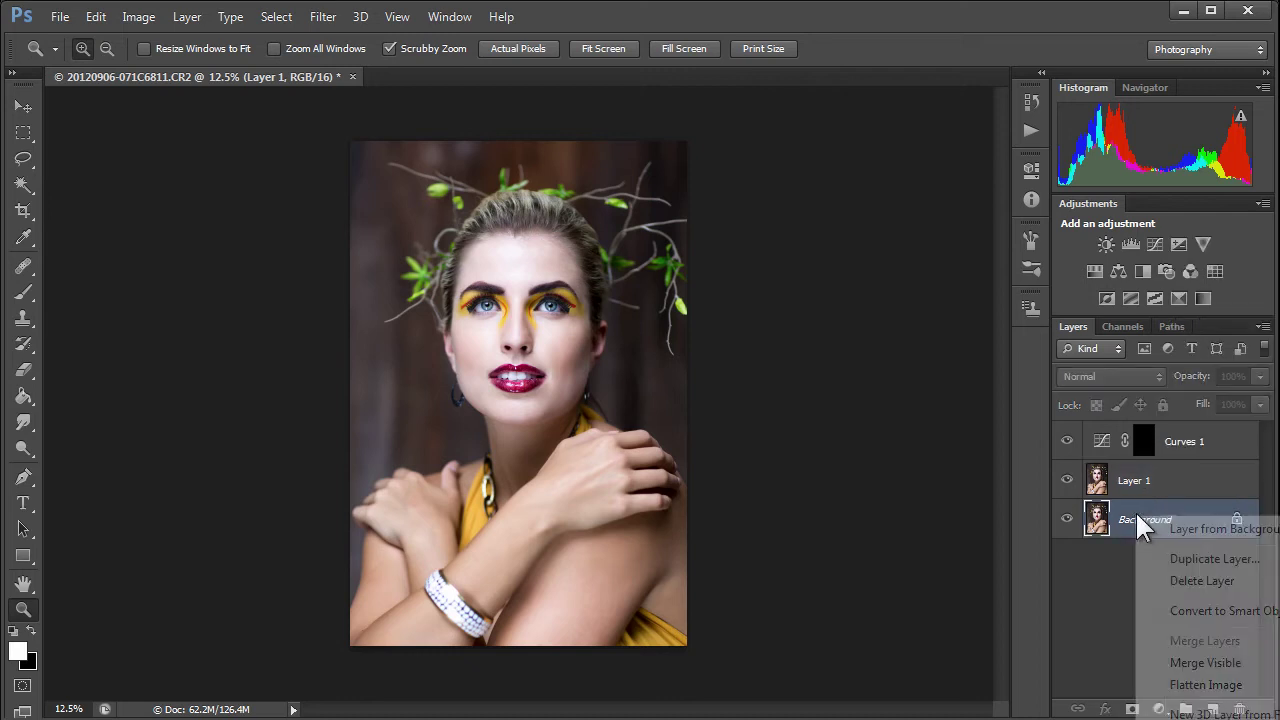
{"action": "left_click", "coordinate": [1160, 686]}
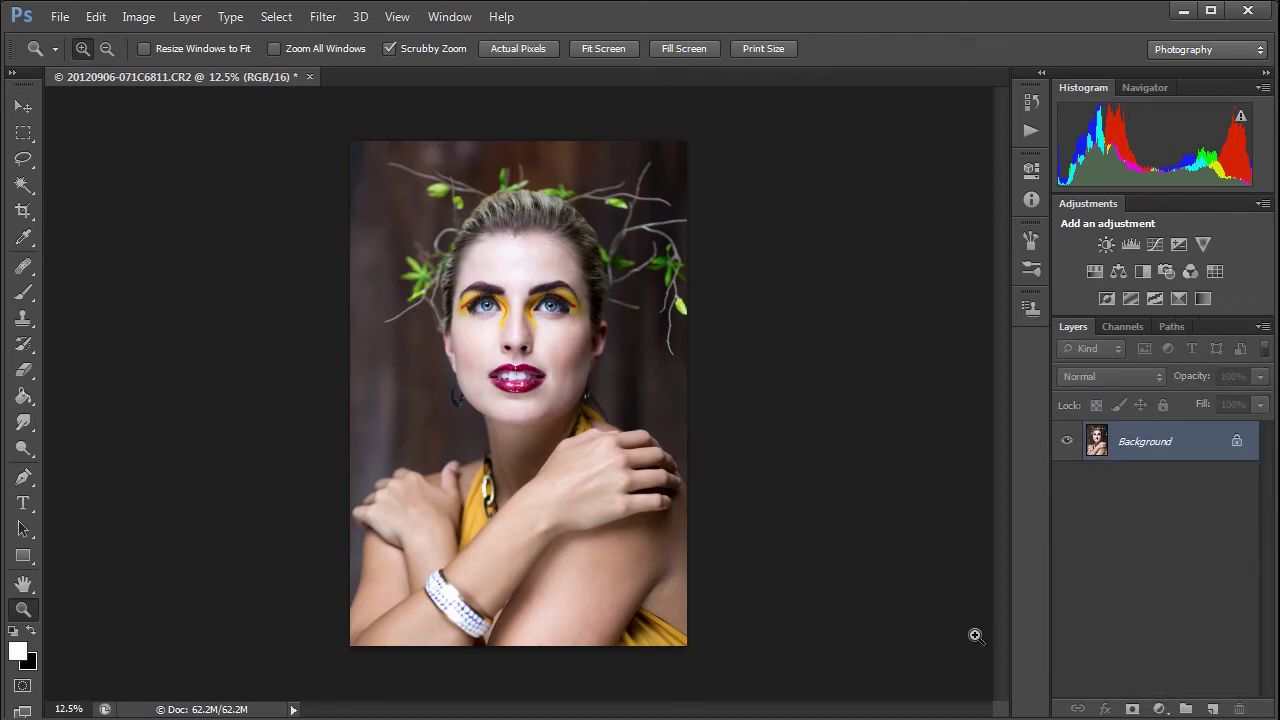
Duplicate the Background layer and add a Hue/Saturation adjustment layer above the copy
{"action": "left_click", "coordinate": [550, 317]}
{"action": "left_click", "coordinate": [550, 317]}
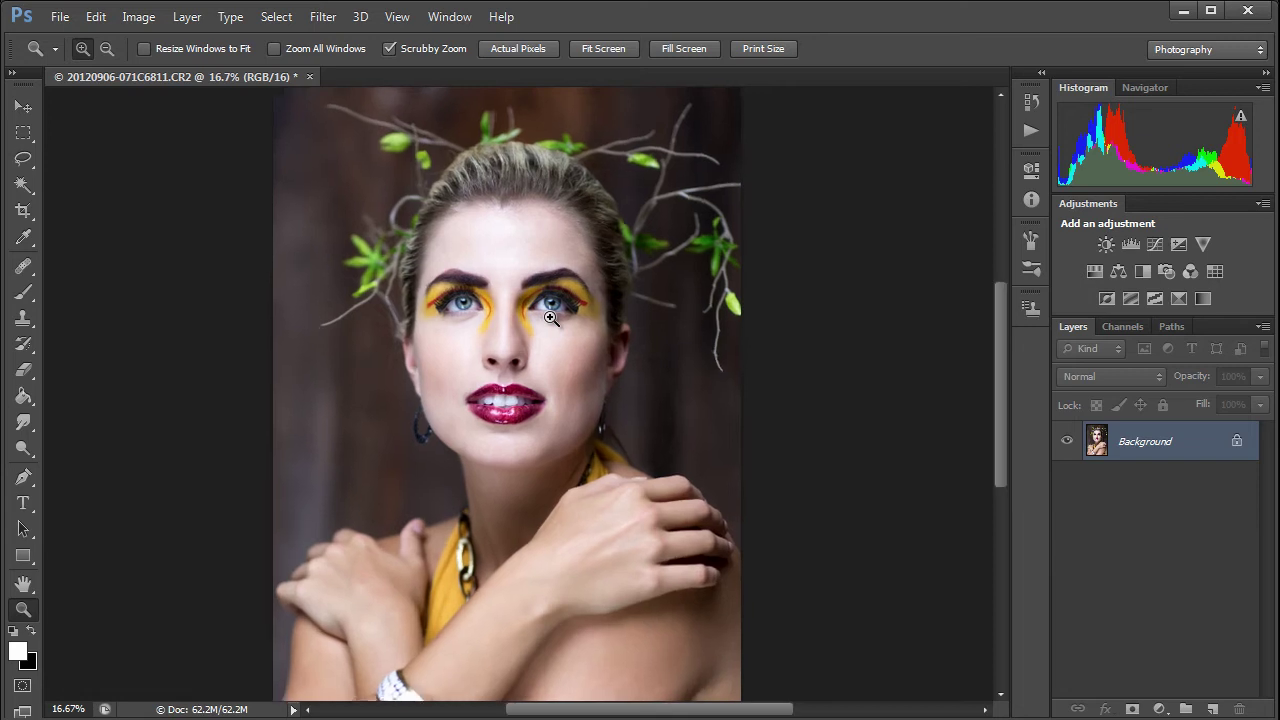
{"action": "left_click", "coordinate": [550, 317]}
{"action": "left_click", "coordinate": [550, 317]}
{"action": "key", "text": "b"}
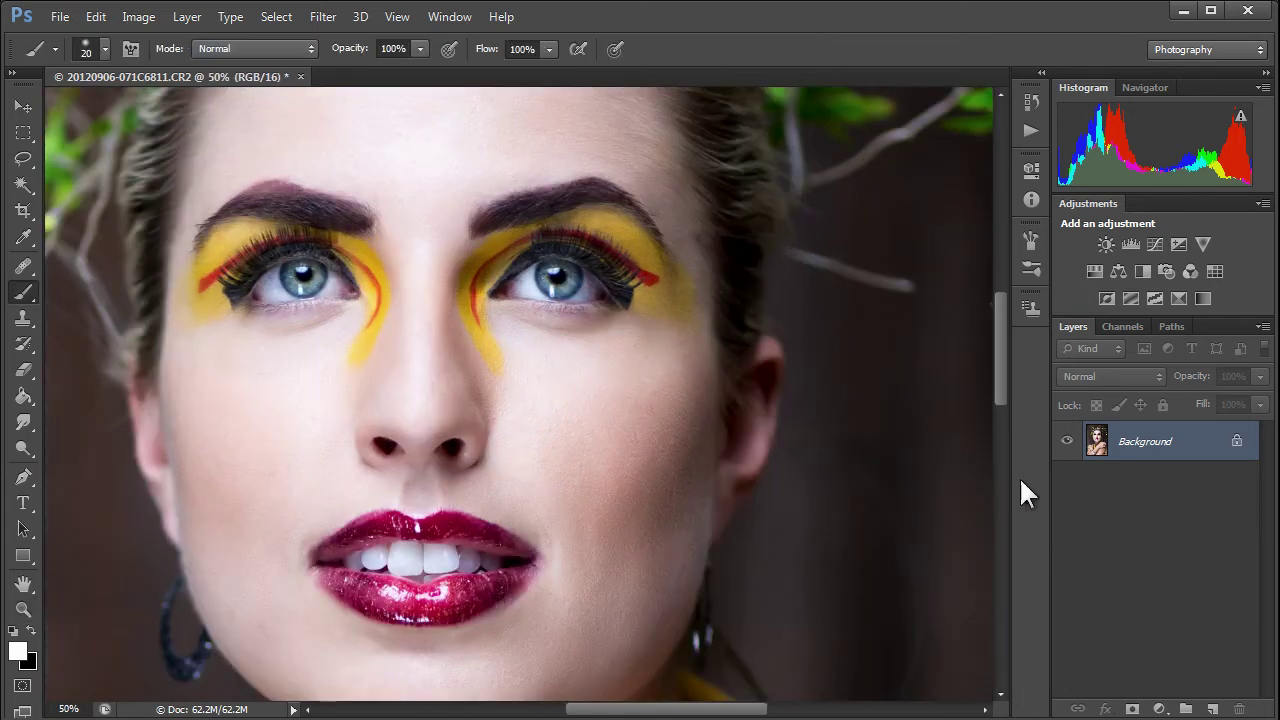
{"action": "key", "text": "ctrl+j"}
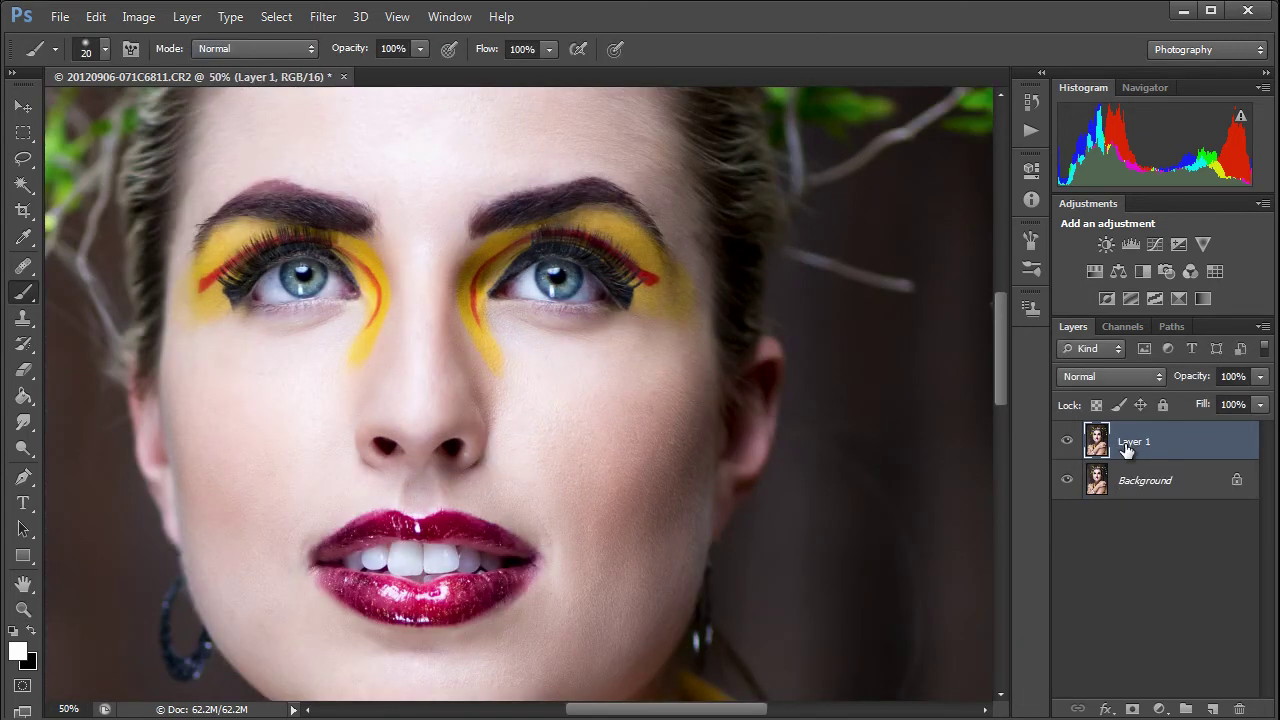
{"action": "left_click", "coordinate": [1159, 709]}
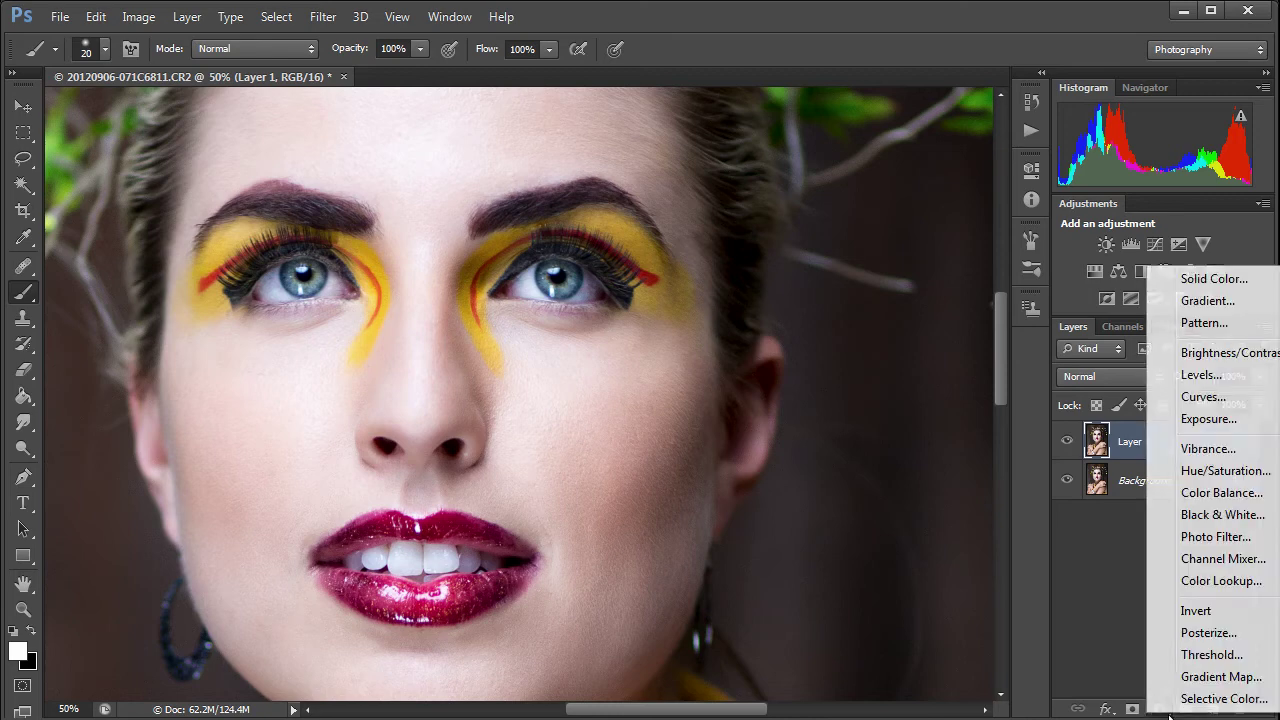
{"action": "left_click", "coordinate": [1223, 478]}
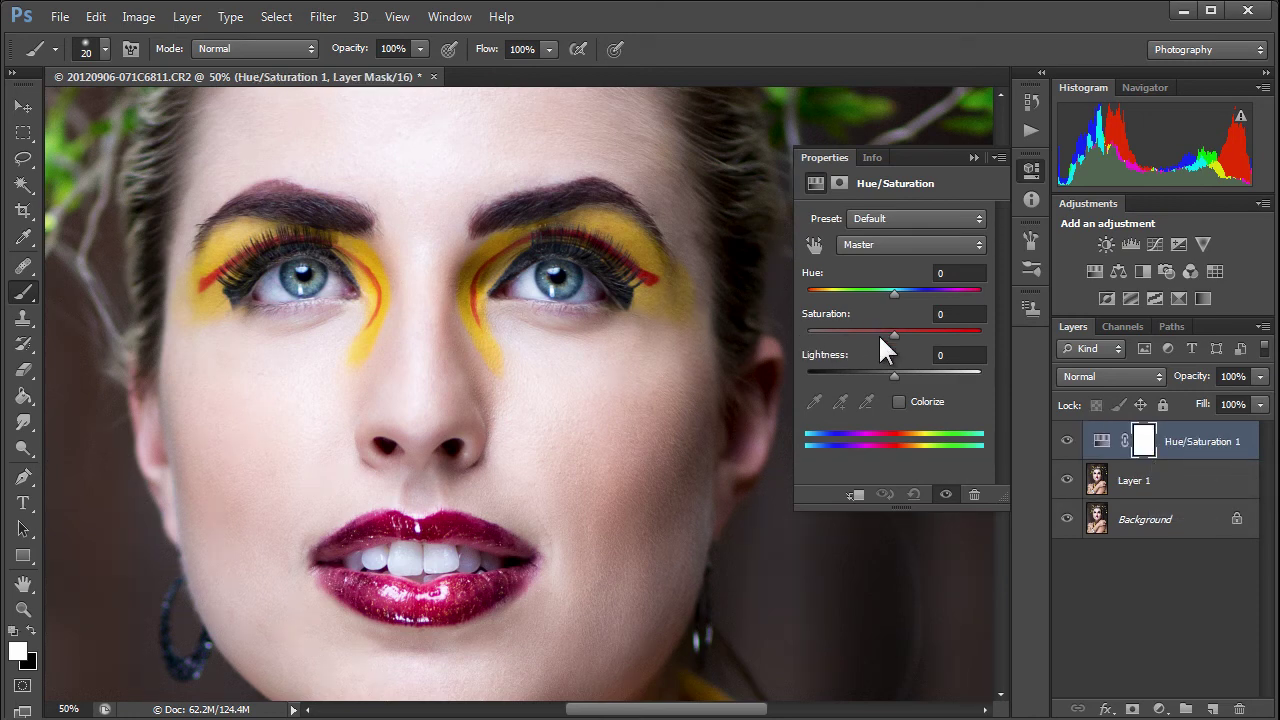
Set the Hue/Saturation 1 saturation to +26 and lightness to -6, and compare the eyes with and without the adjustment
{"action": "key", "text": "z"}
{"action": "left_click", "coordinate": [538, 309]}
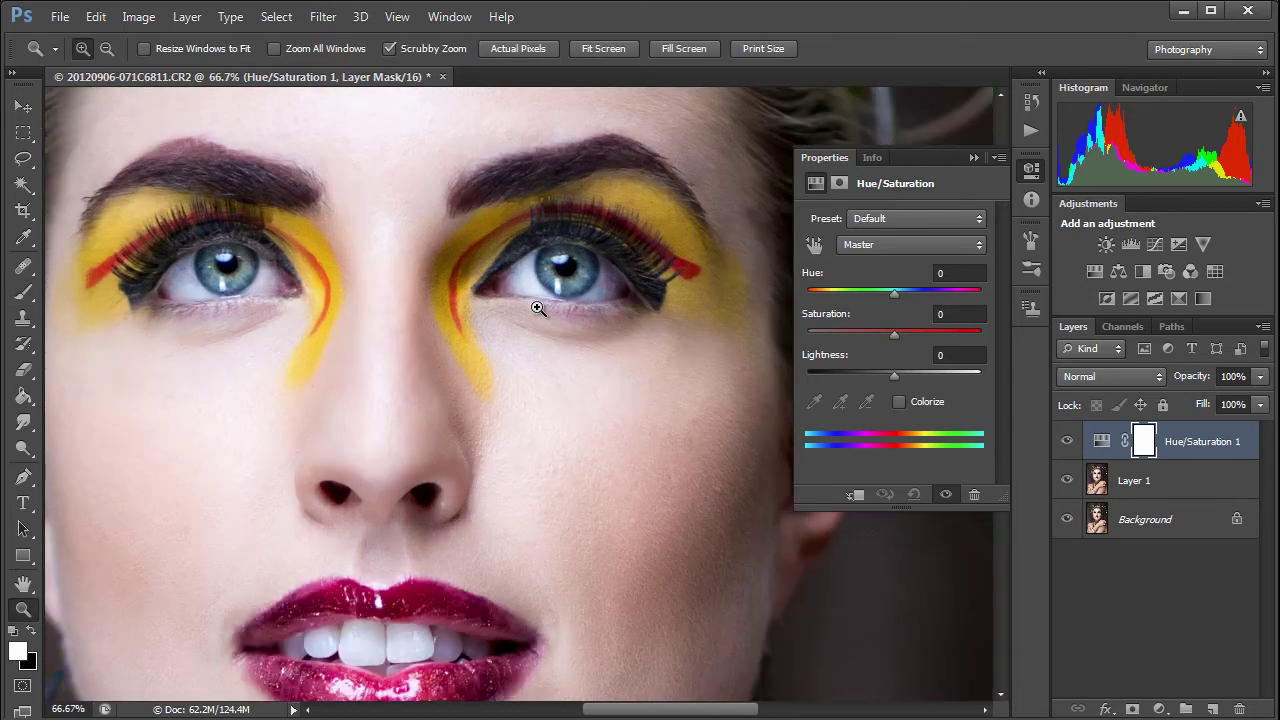
{"action": "key", "text": "b"}
{"action": "left_click_drag", "start_coordinate": [349, 306], "coordinate": [459, 444]}
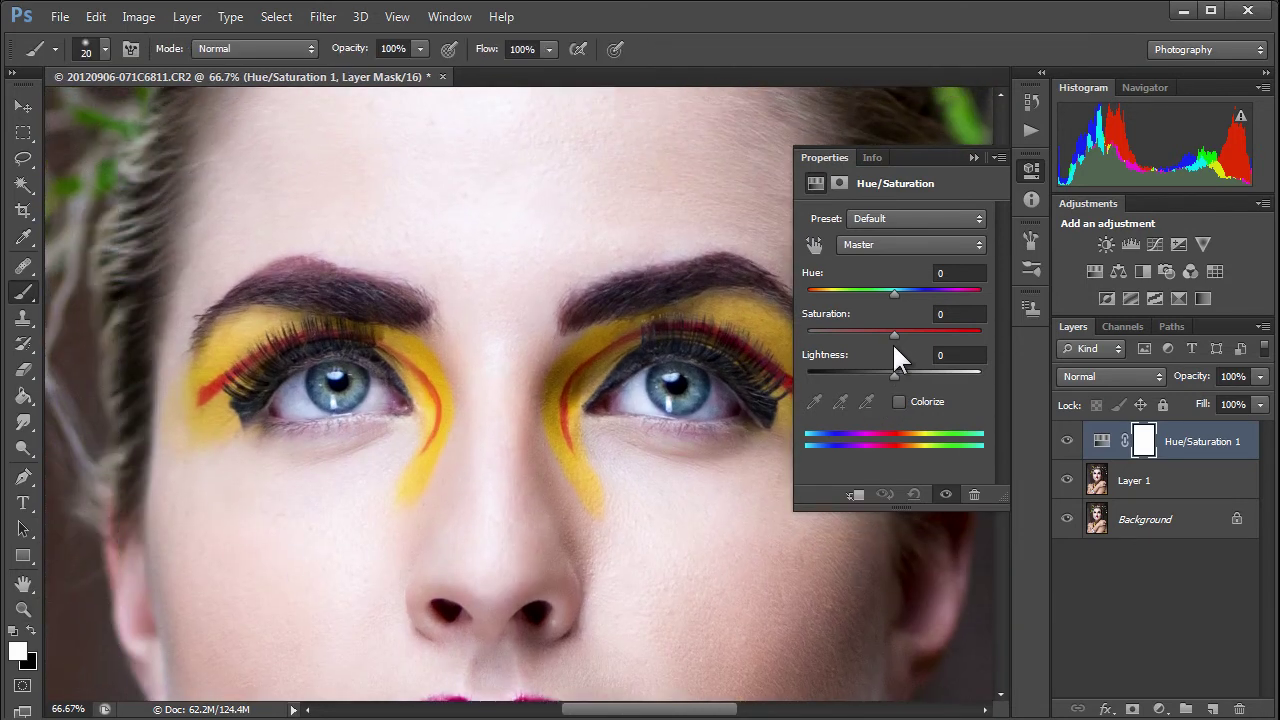
{"action": "left_click_drag", "start_coordinate": [894, 332], "coordinate": [909, 330]}
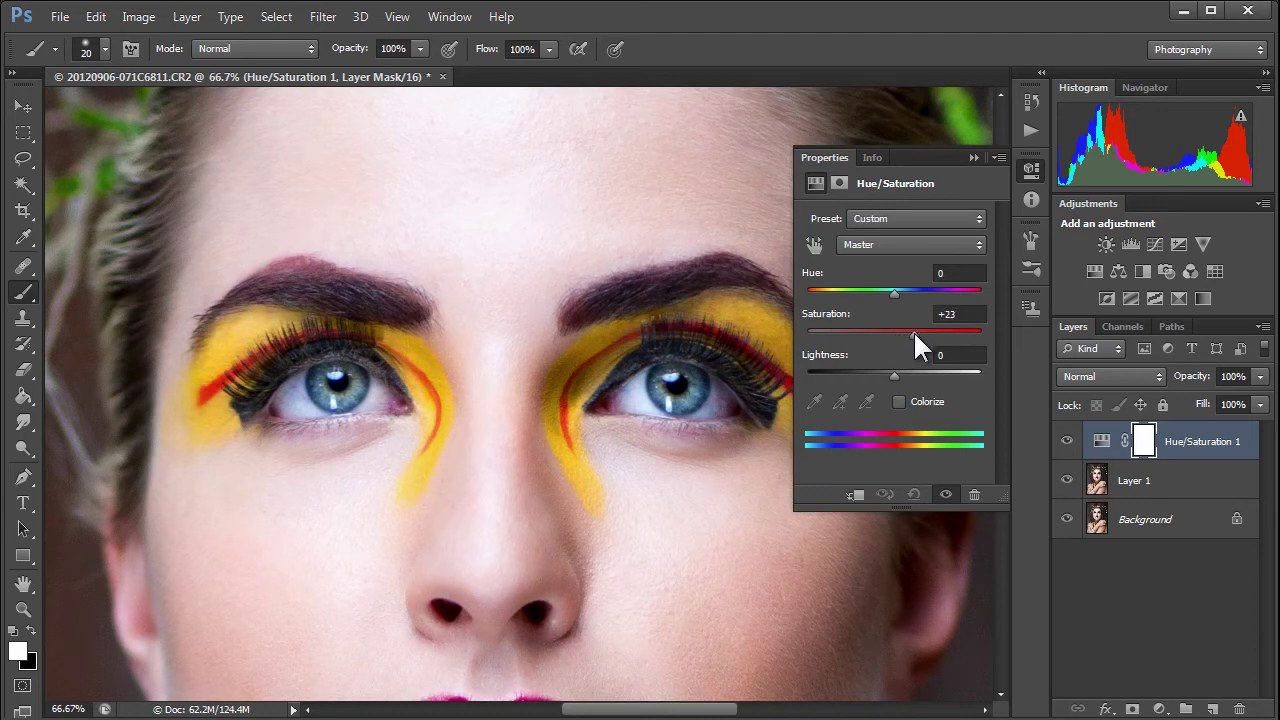
{"action": "left_click_drag", "start_coordinate": [922, 336], "coordinate": [924, 337]}
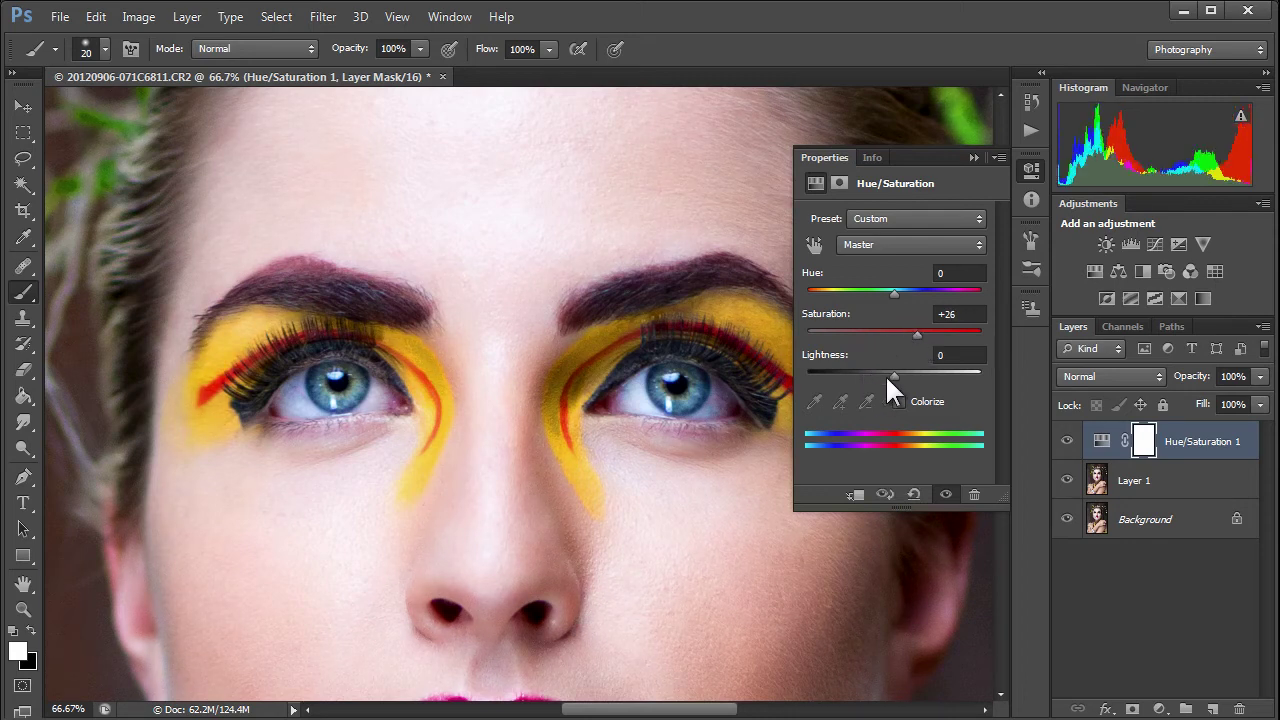
{"action": "mouse_move", "coordinate": [891, 372]}
{"action": "left_mouse_down"}
{"action": "mouse_move", "coordinate": [874, 372]}
{"action": "mouse_move", "coordinate": [907, 367]}
{"action": "mouse_move", "coordinate": [888, 367]}
{"action": "left_mouse_up"}
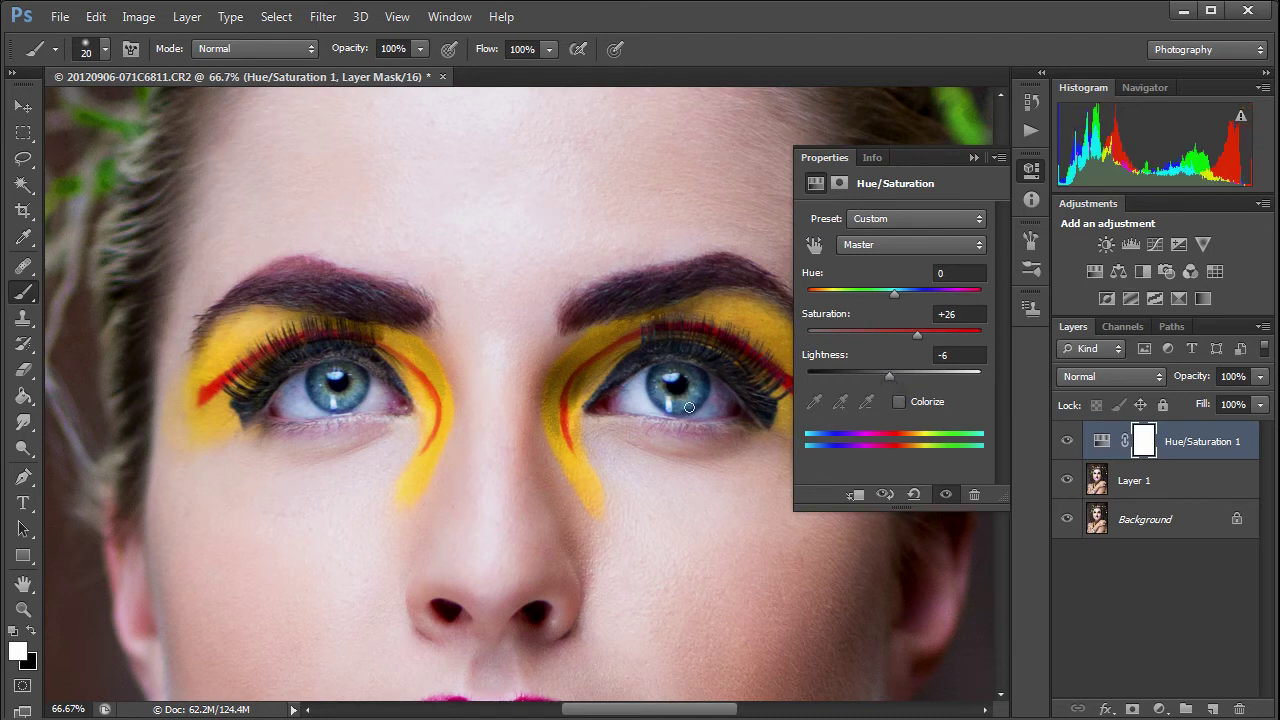
{"action": "left_click", "coordinate": [1067, 441]}
{"action": "left_click", "coordinate": [1067, 441]}
{"action": "left_click", "coordinate": [1067, 441]}
{"action": "left_click", "coordinate": [1067, 441]}
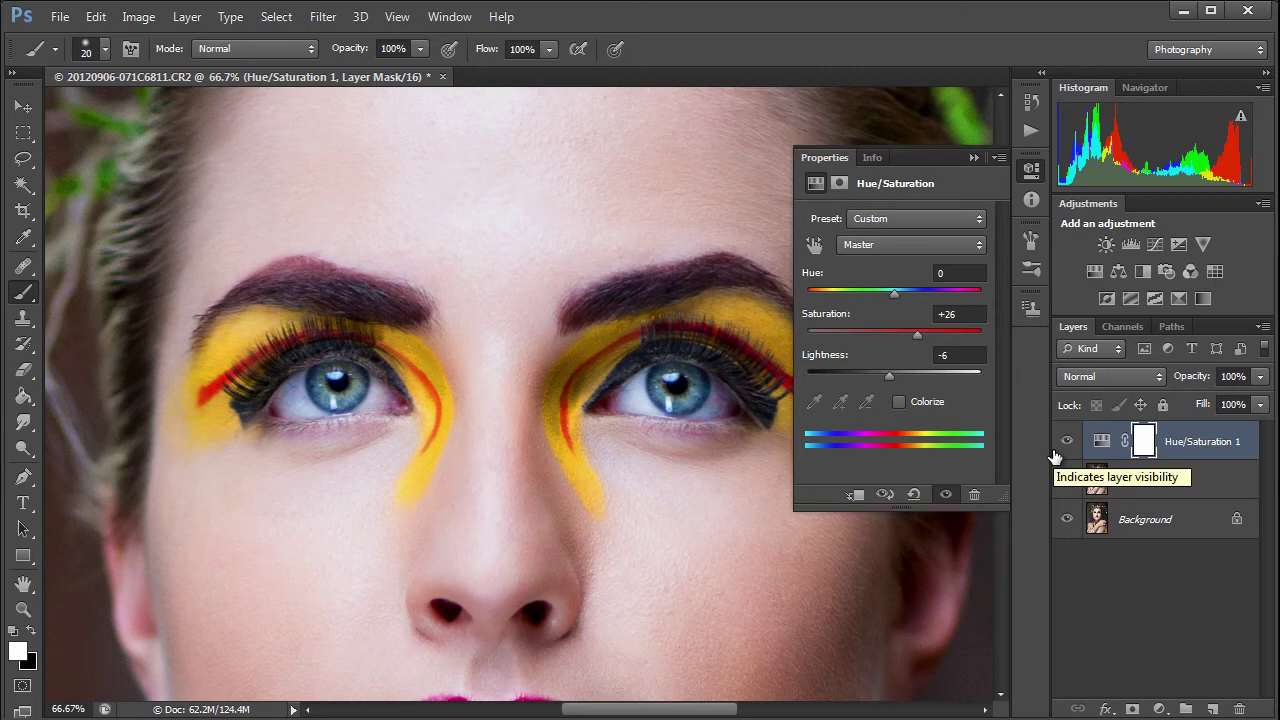
Invert the Hue/Saturation 1 layer mask to black
{"action": "left_click", "coordinate": [973, 157]}
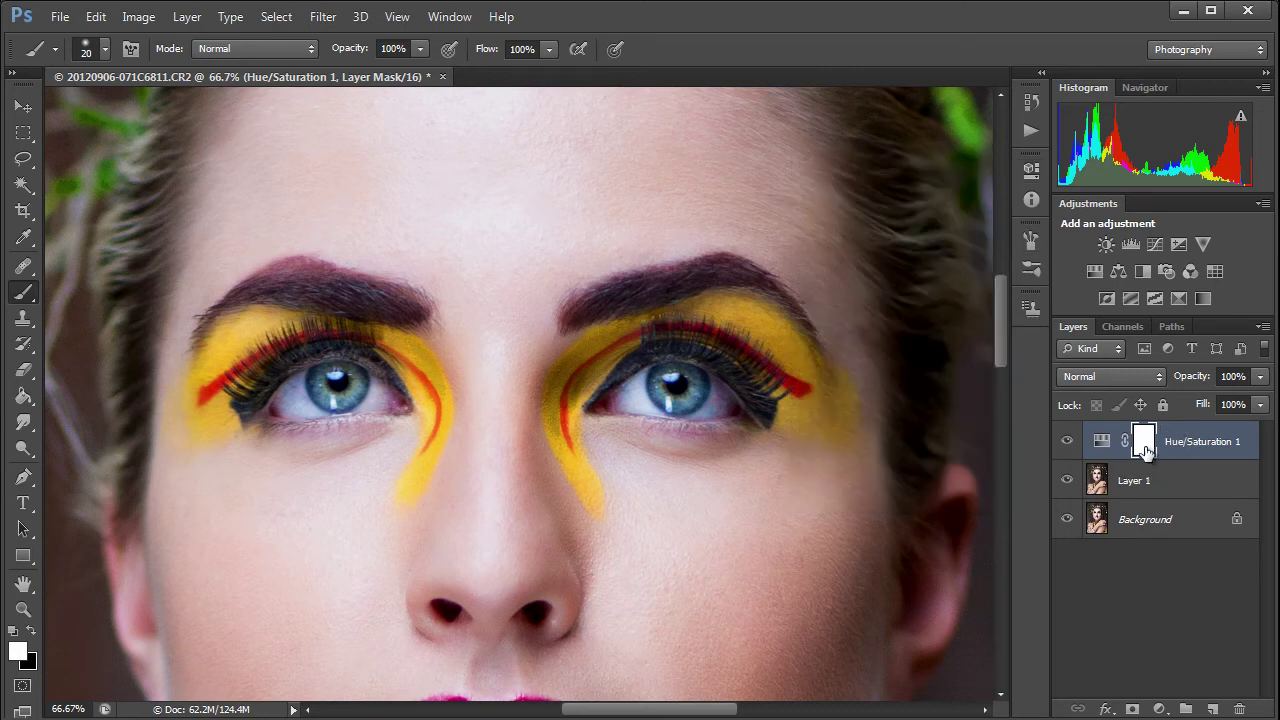
{"action": "left_click", "coordinate": [1144, 443]}
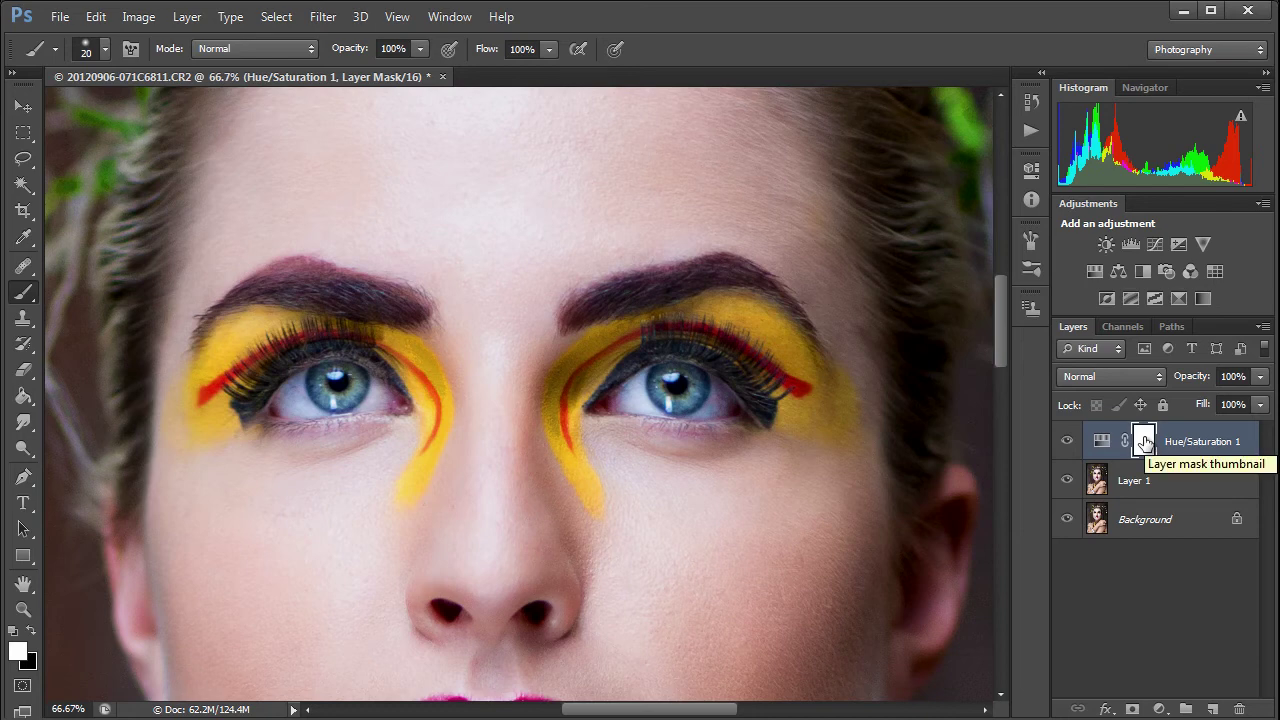
{"action": "key", "text": "ctrl+i"}
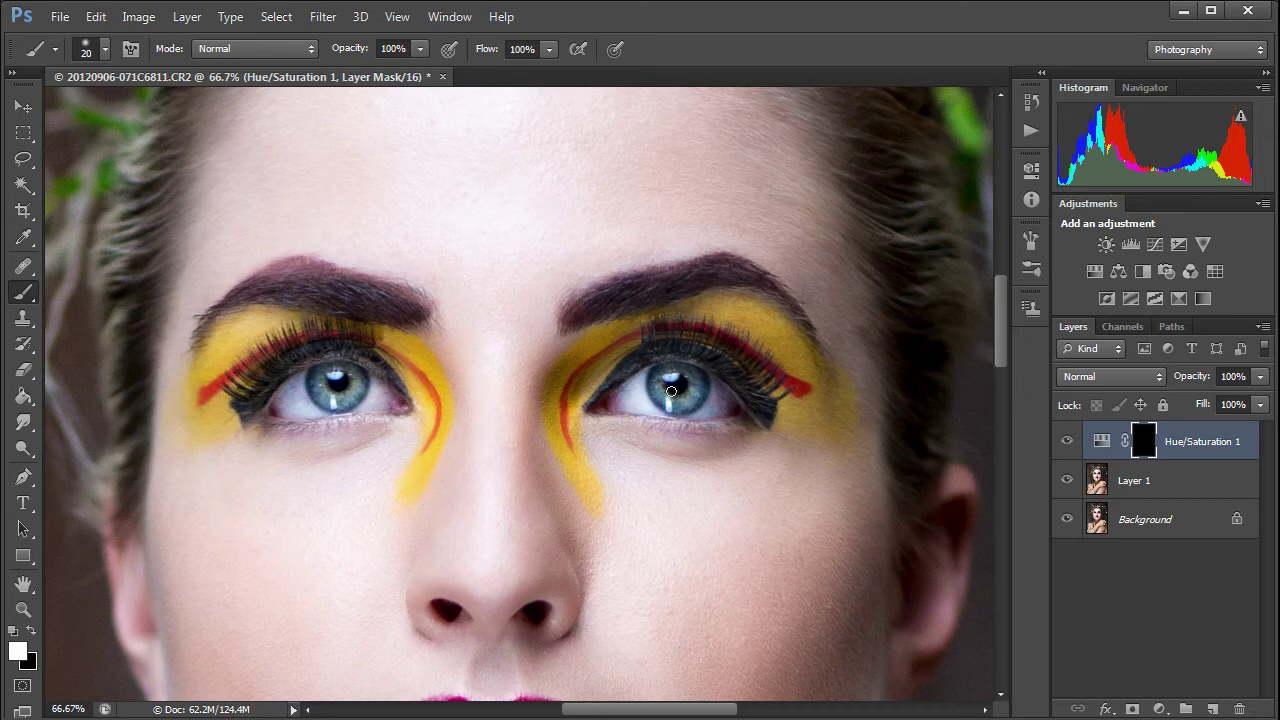
{"action": "left_click", "coordinate": [1101, 441]}
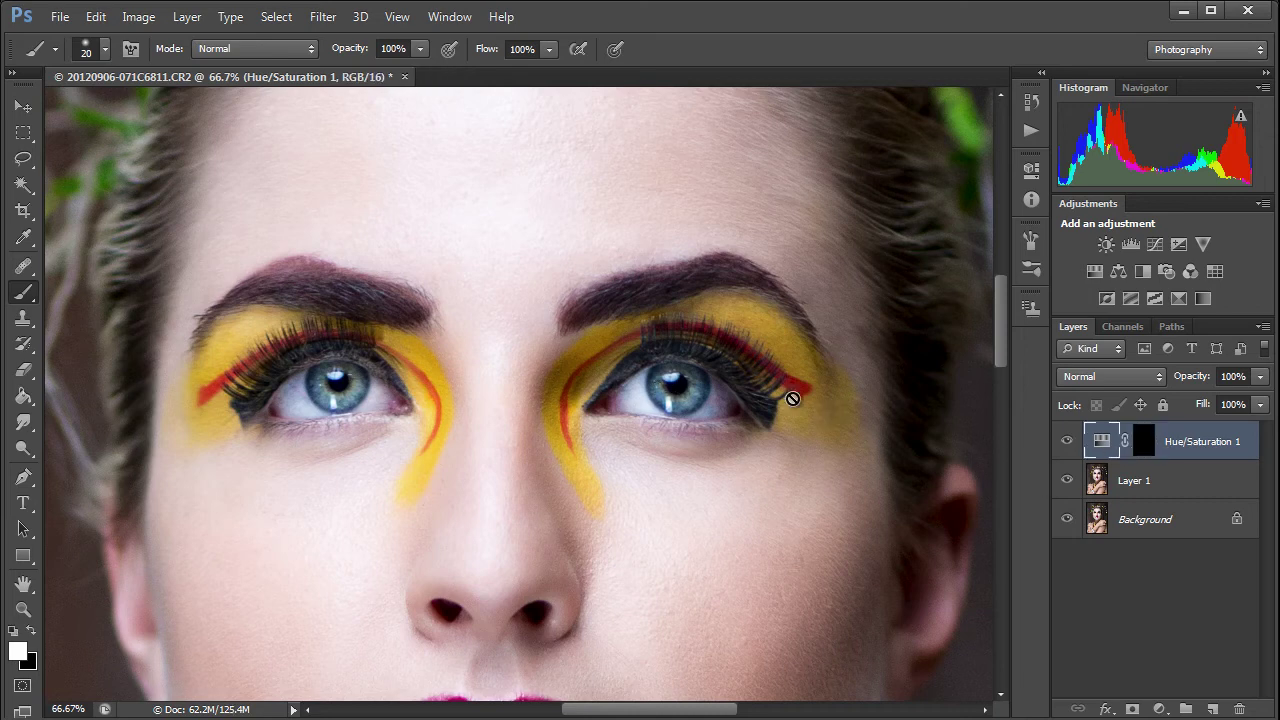
{"action": "left_click", "coordinate": [657, 399]}
{"action": "left_click", "coordinate": [643, 292]}
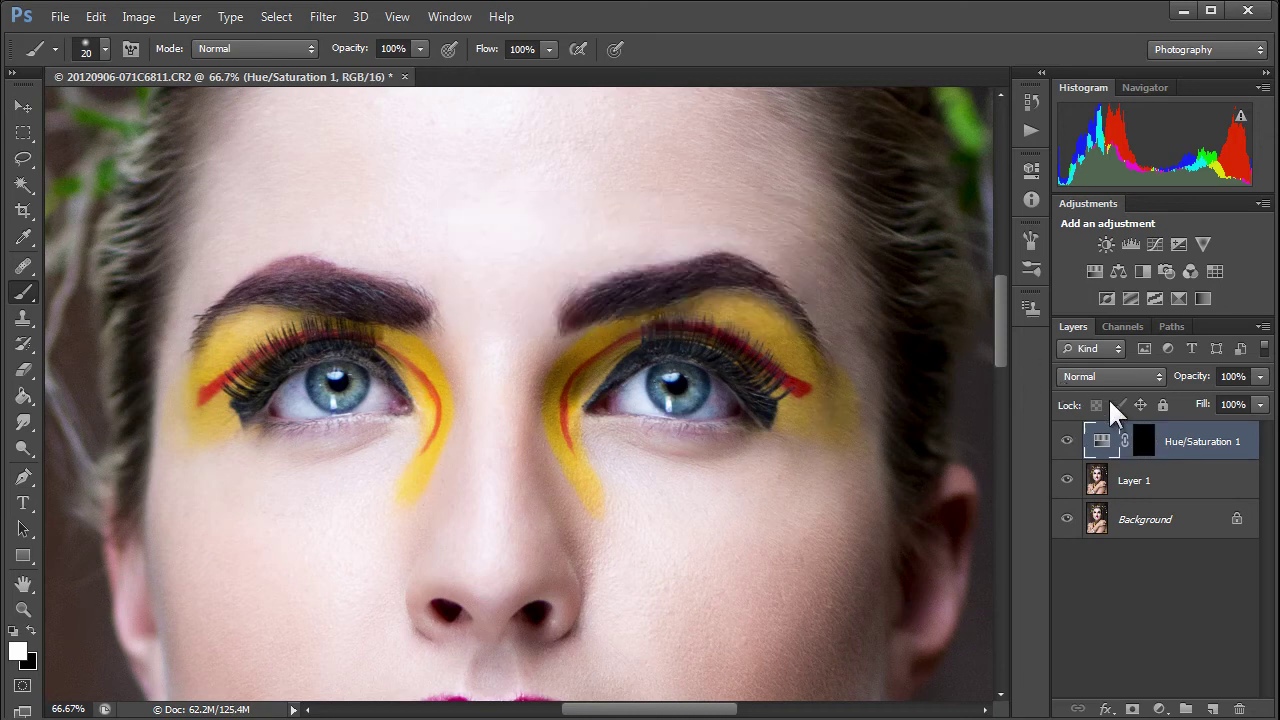
{"action": "left_click", "coordinate": [1143, 441]}
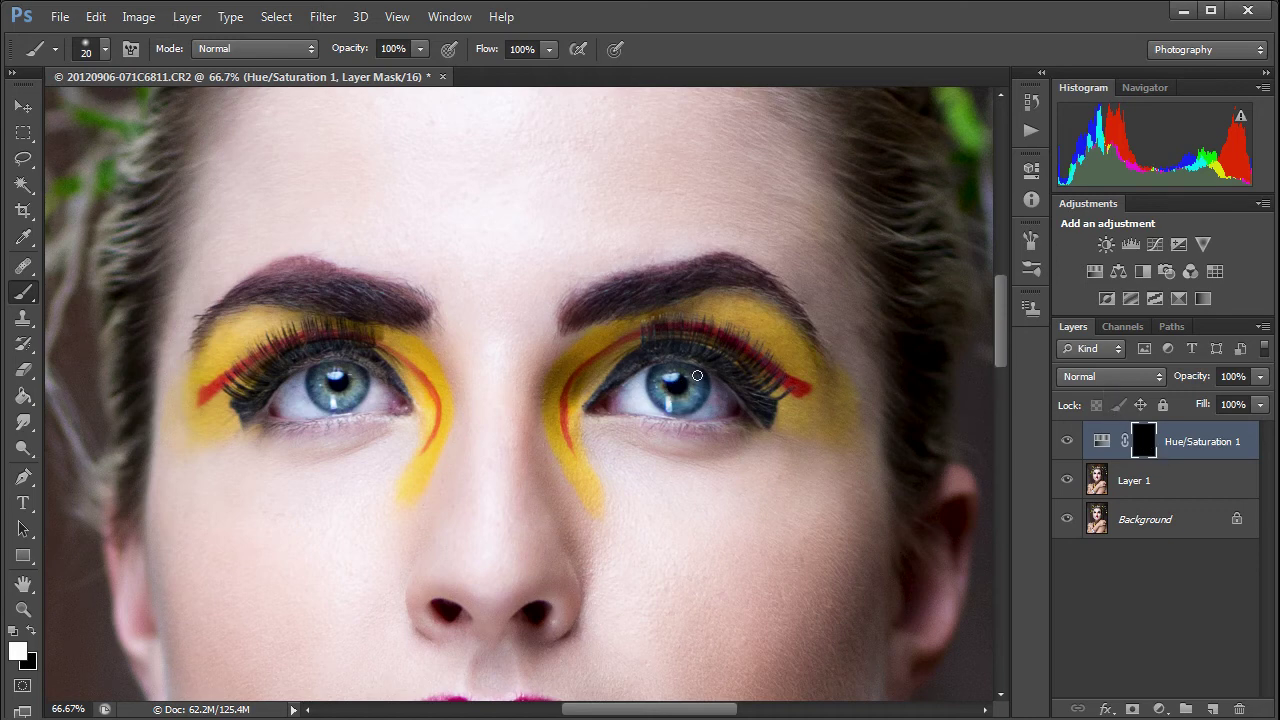
Paint white over both irises on the Hue/Saturation 1 mask with a soft brush of size 41
{"action": "right_click", "coordinate": [345, 390], "text": "alt"}
{"action": "mouse_move", "coordinate": [351, 390]}
{"action": "left_mouse_down"}
{"action": "mouse_move", "coordinate": [330, 392]}
{"action": "mouse_move", "coordinate": [352, 382]}
{"action": "mouse_move", "coordinate": [340, 402]}
{"action": "mouse_move", "coordinate": [320, 374]}
{"action": "mouse_move", "coordinate": [345, 385]}
{"action": "mouse_move", "coordinate": [330, 380]}
{"action": "mouse_move", "coordinate": [339, 401]}
{"action": "left_mouse_up"}
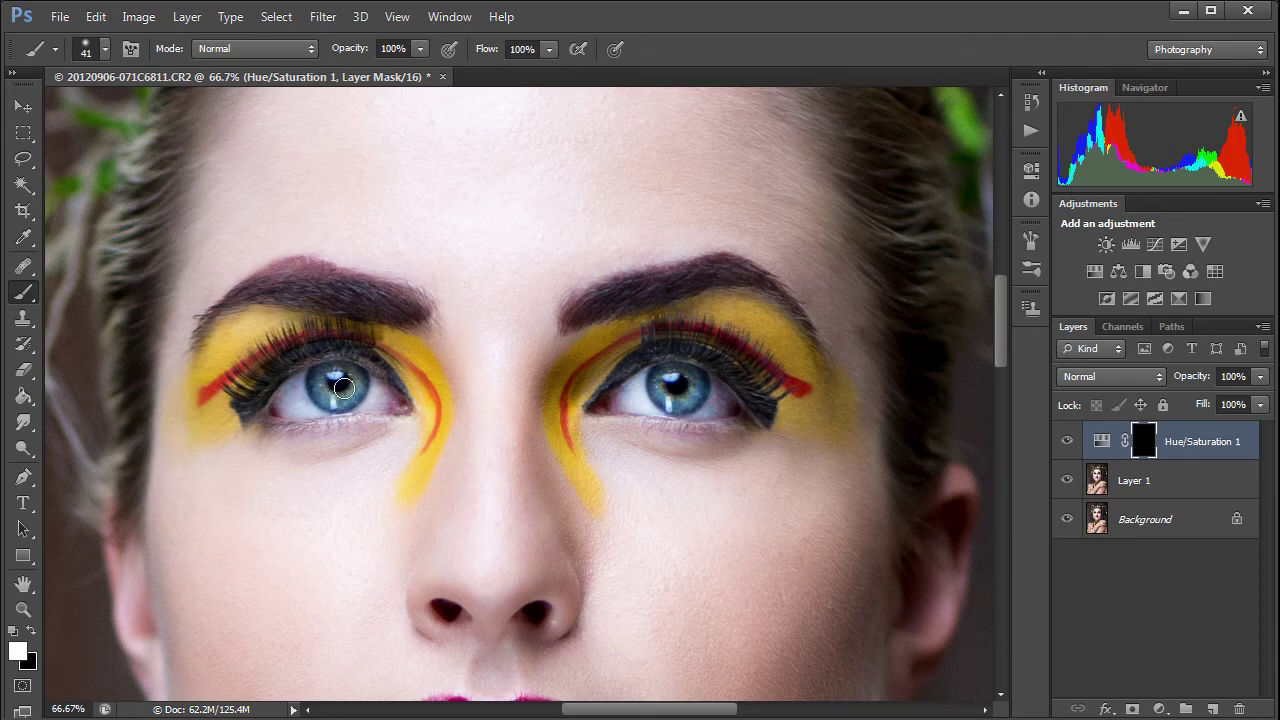
Compare the irises with and without the masked Hue/Saturation 1 adjustment
{"action": "left_click", "coordinate": [1067, 441]}
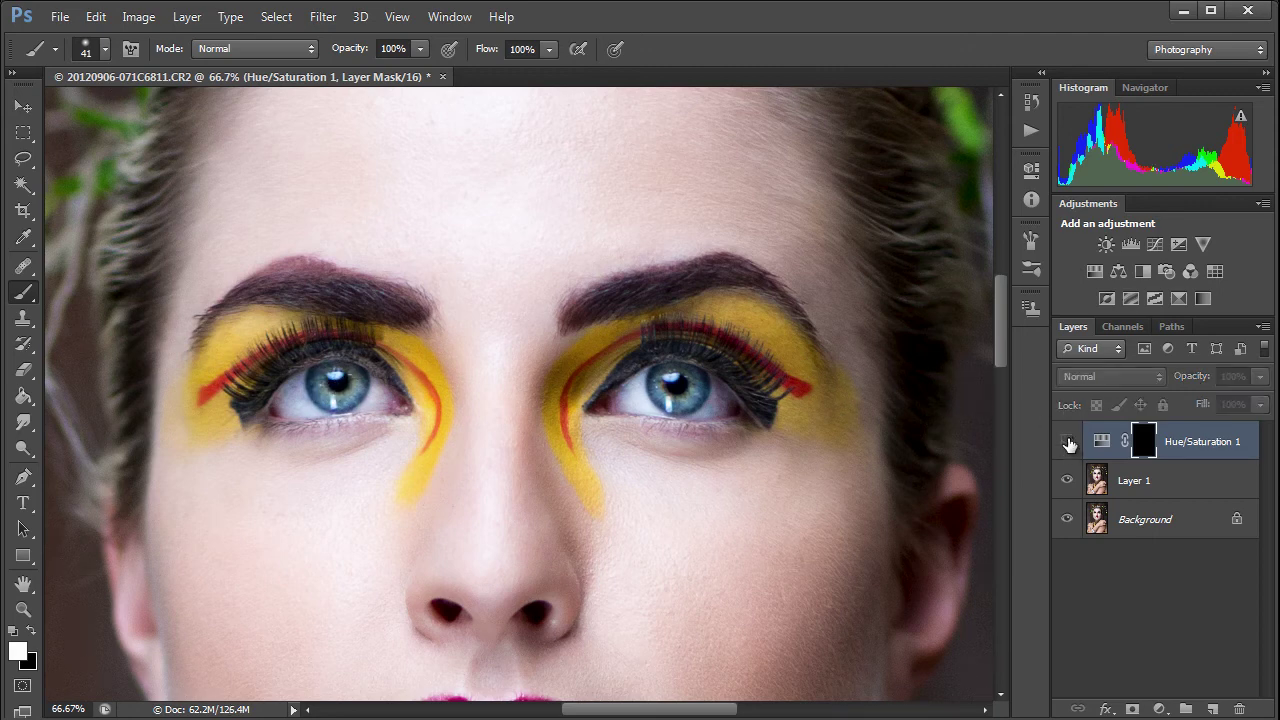
{"action": "left_click", "coordinate": [1067, 441]}
{"action": "left_click", "coordinate": [1067, 441]}
{"action": "left_click", "coordinate": [1068, 443]}
{"action": "left_click", "coordinate": [1068, 443]}
{"action": "left_click", "coordinate": [1068, 443]}
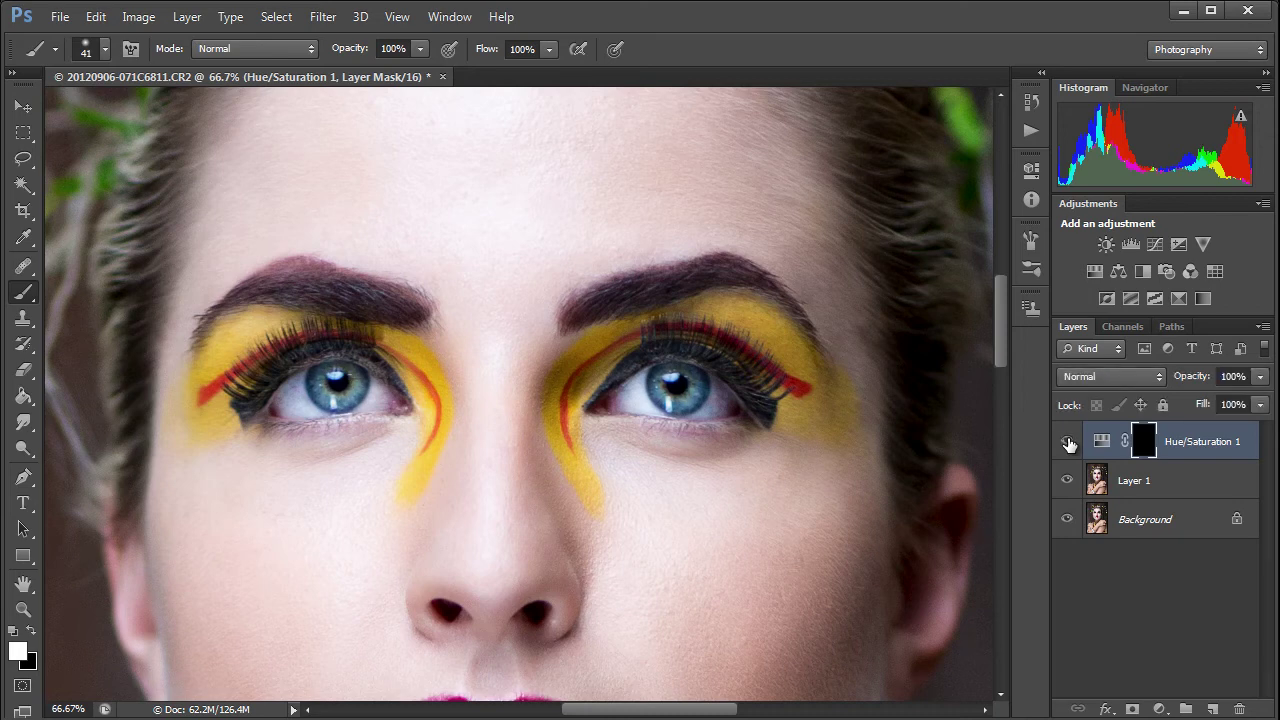
{"action": "left_click", "coordinate": [1068, 443]}
{"action": "left_click", "coordinate": [1068, 443]}
Flatten Hue/Saturation 1 and Layer 1 into the Background layer
{"action": "right_click", "coordinate": [1143, 519]}
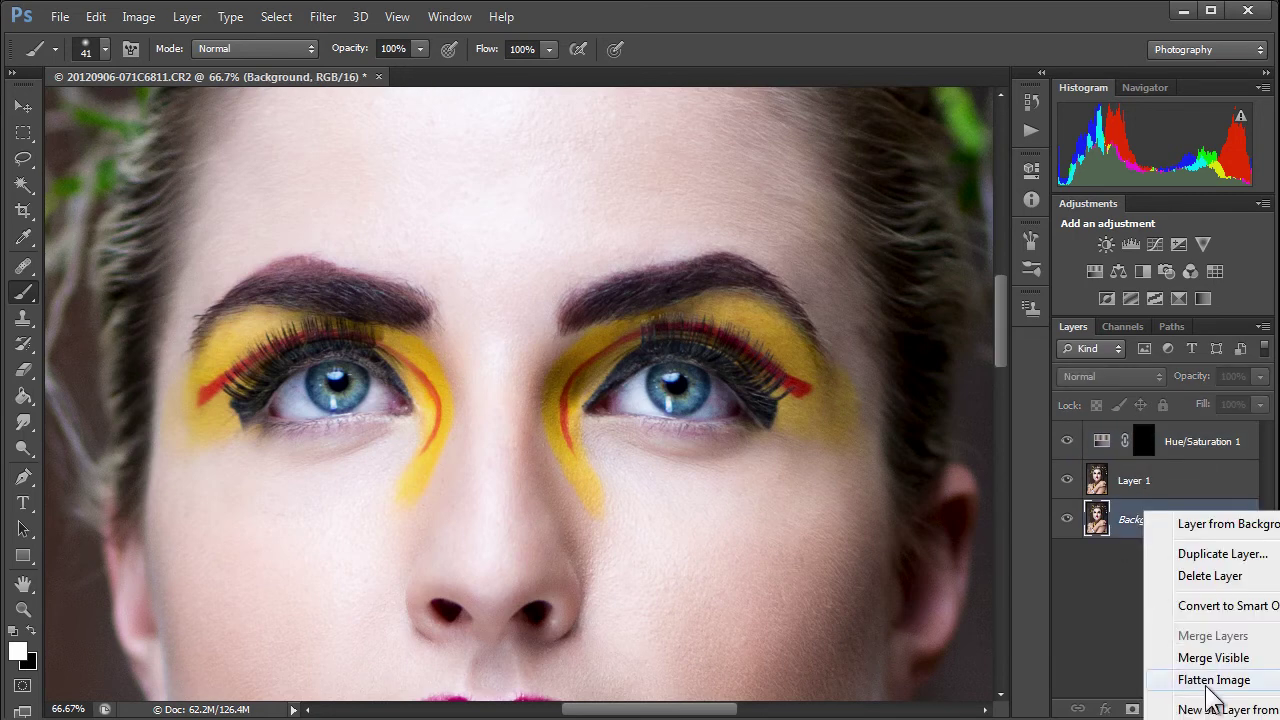
{"action": "left_click", "coordinate": [1176, 678]}
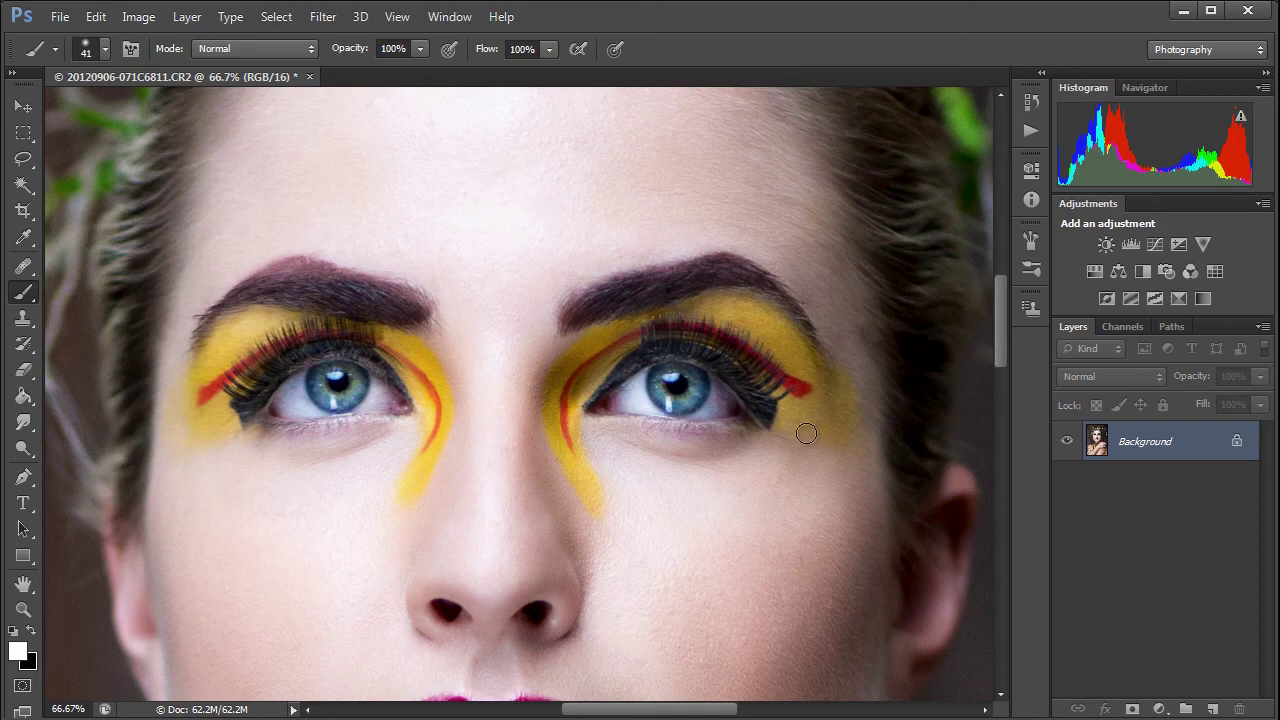
Draw a rectangular marquee selection around the woman, from the top of her hair down to the bracelet
{"action": "key", "text": "z"}
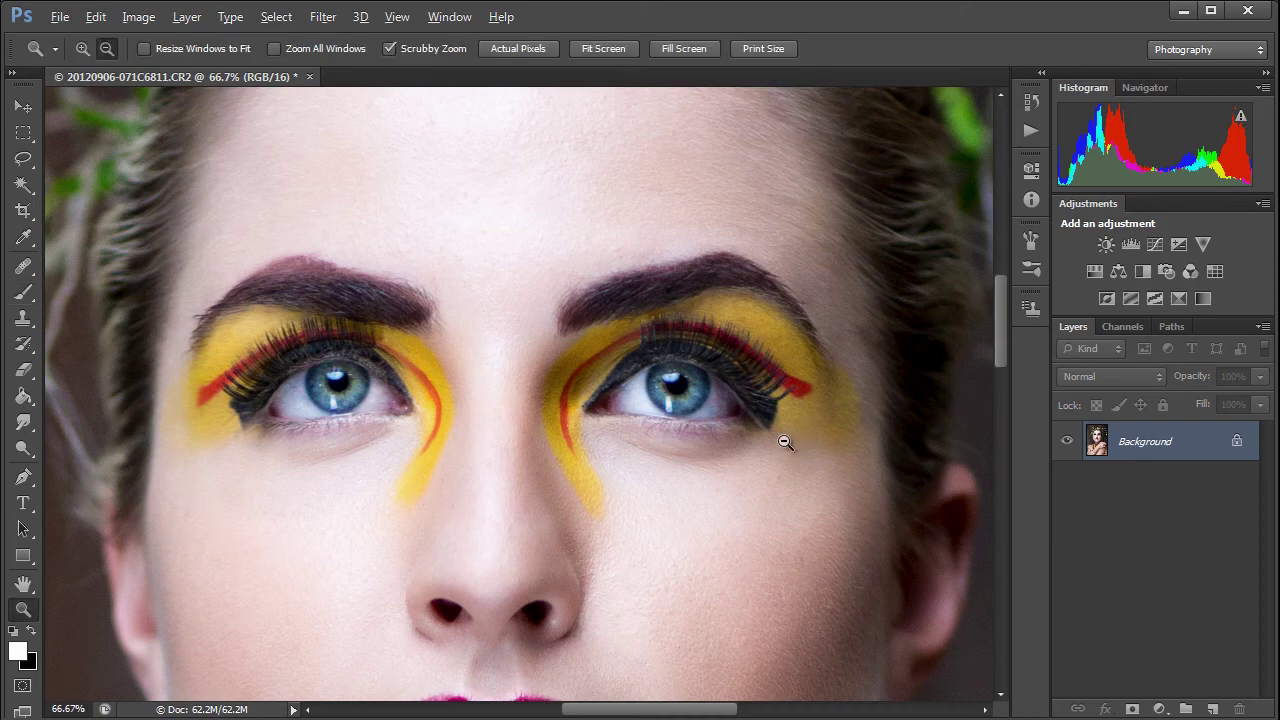
{"action": "left_click", "coordinate": [780, 443], "text": "alt"}
{"action": "left_click", "coordinate": [777, 443], "text": "alt"}
{"action": "left_click", "coordinate": [771, 446], "text": "alt"}
{"action": "key", "text": "b"}
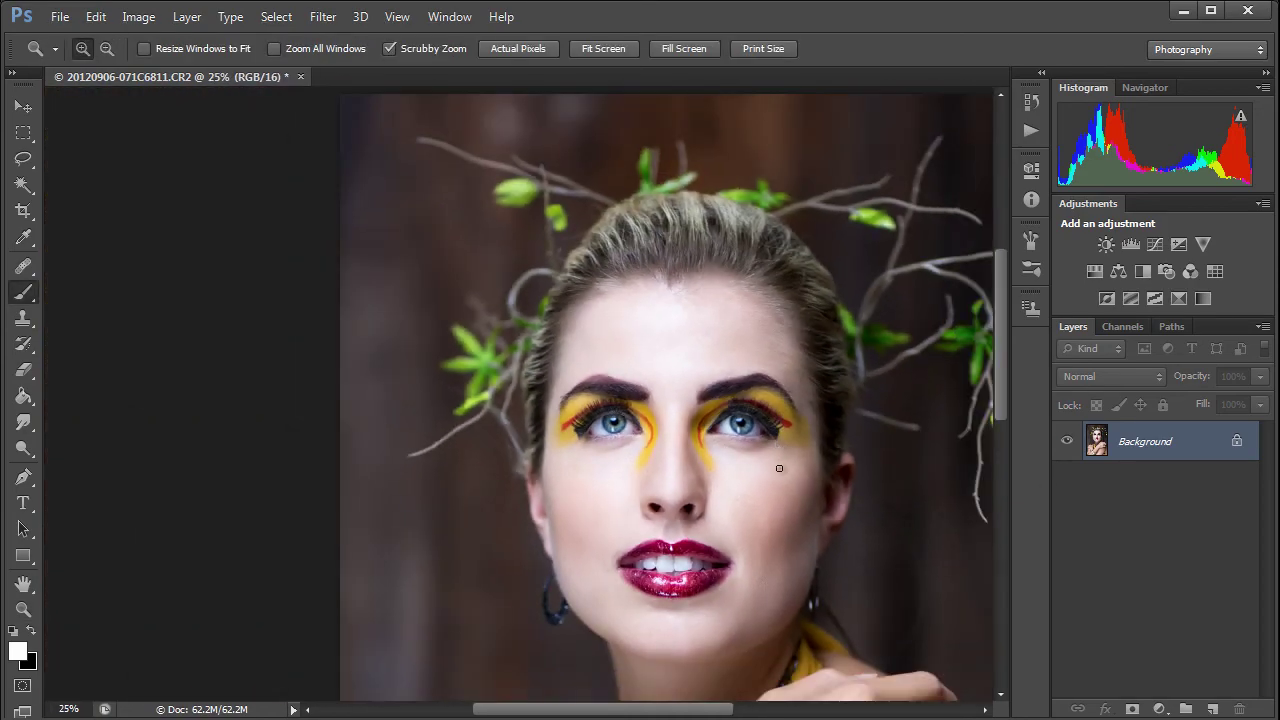
{"action": "mouse_move", "coordinate": [777, 526]}
{"action": "left_mouse_down"}
{"action": "mouse_move", "coordinate": [650, 404]}
{"action": "mouse_move", "coordinate": [631, 454]}
{"action": "mouse_move", "coordinate": [645, 476]}
{"action": "left_mouse_up"}
{"action": "key", "text": "z"}
{"action": "left_click", "coordinate": [645, 475], "text": "alt"}
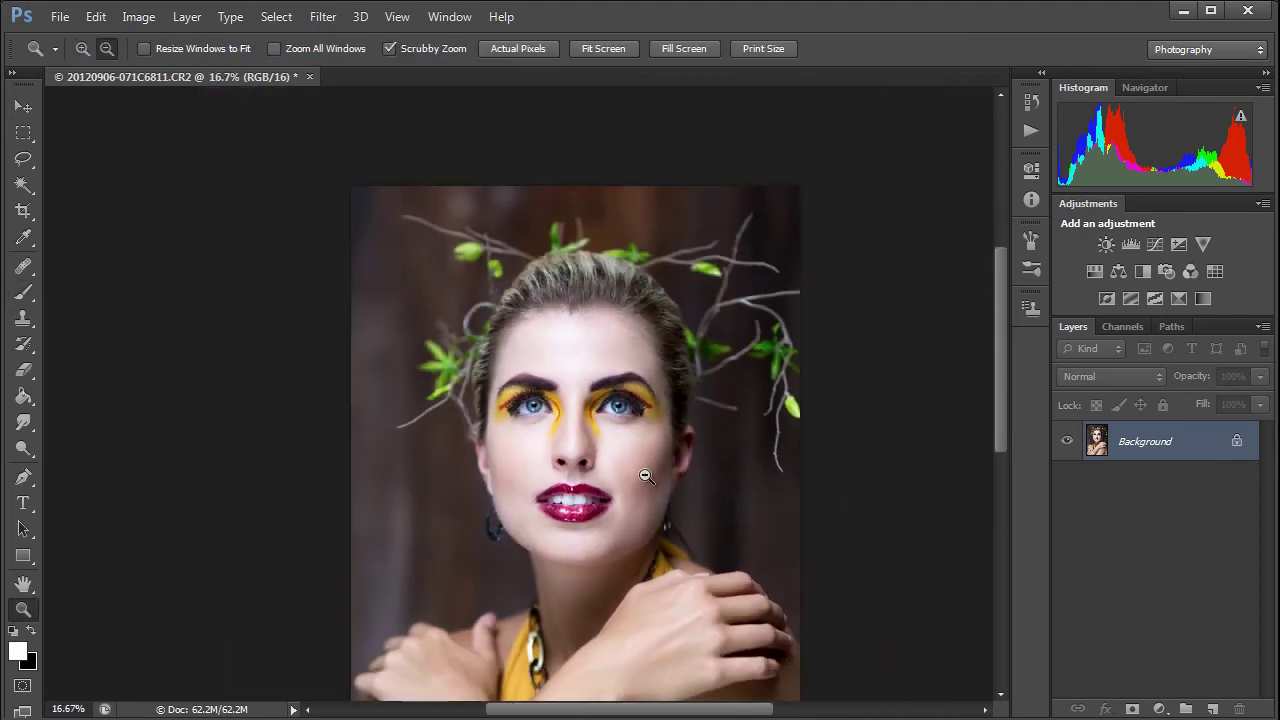
{"action": "left_click", "coordinate": [644, 473], "text": "alt"}
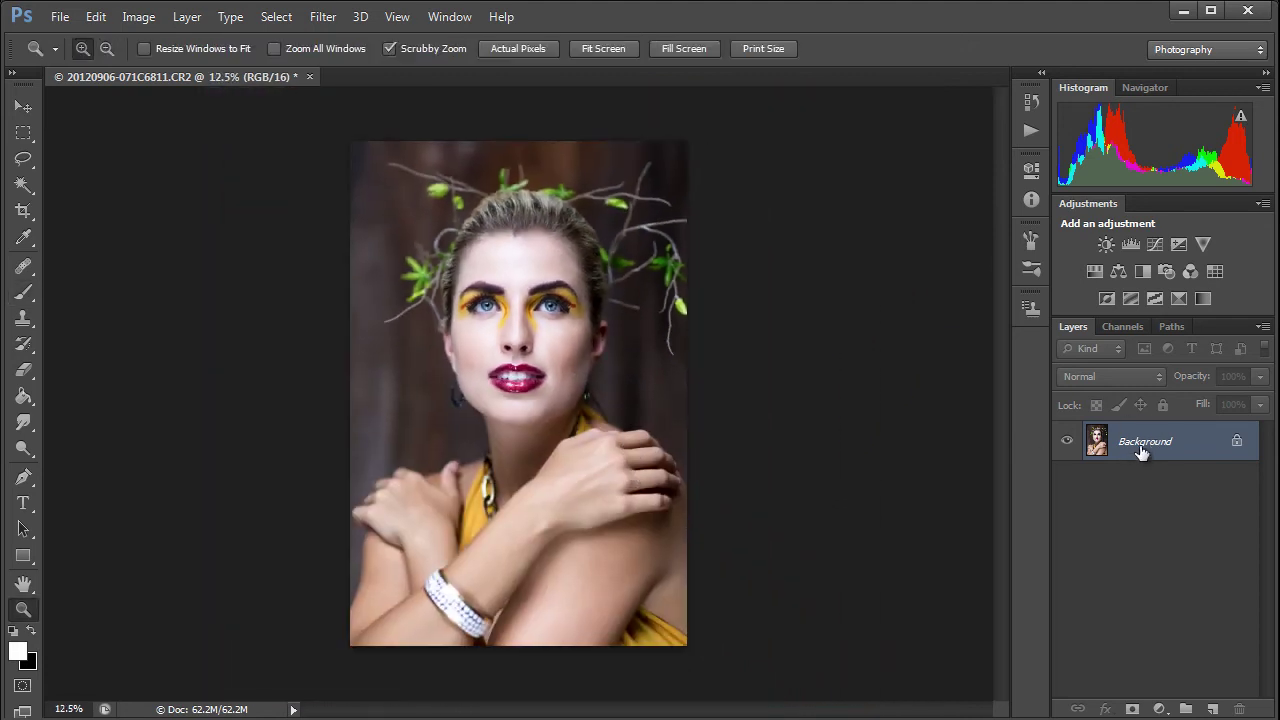
{"action": "left_click", "coordinate": [24, 133]}
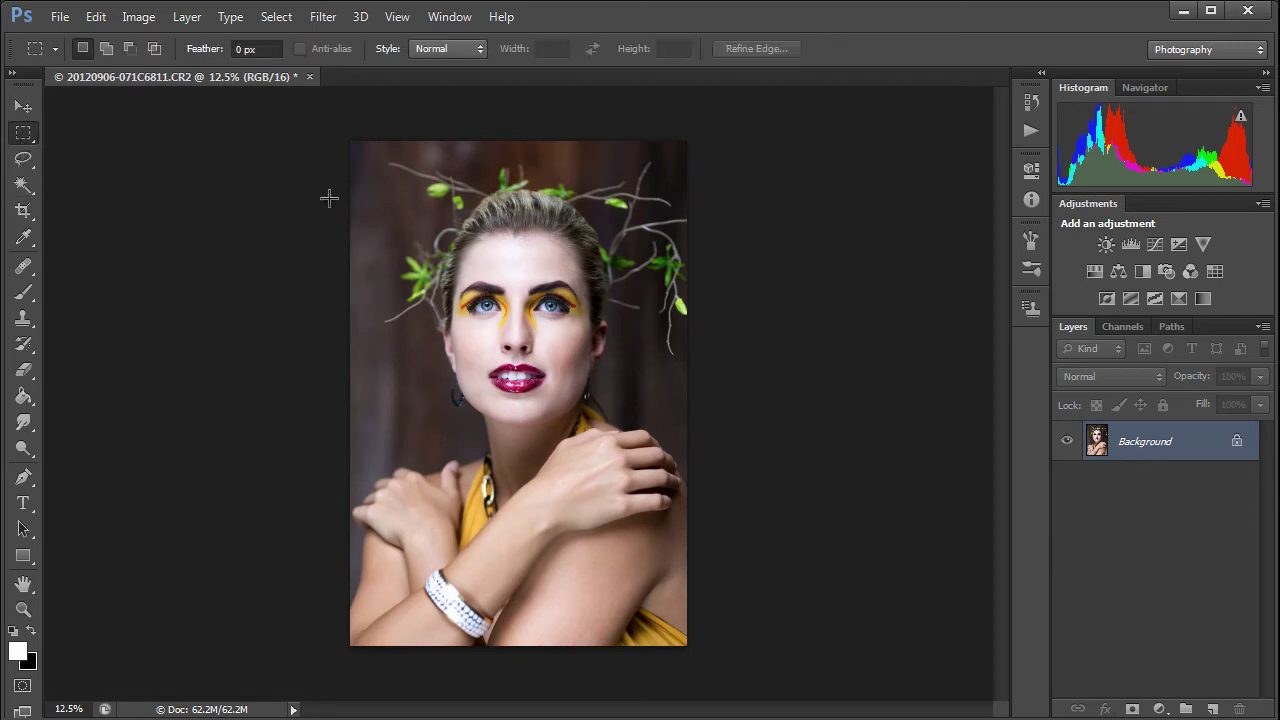
{"action": "mouse_move", "coordinate": [413, 193]}
{"action": "left_mouse_down"}
{"action": "mouse_move", "coordinate": [492, 300]}
{"action": "mouse_move", "coordinate": [642, 562]}
{"action": "mouse_move", "coordinate": [653, 601]}
{"action": "mouse_move", "coordinate": [629, 603]}
{"action": "left_mouse_up"}
{"action": "key", "text": "b"}
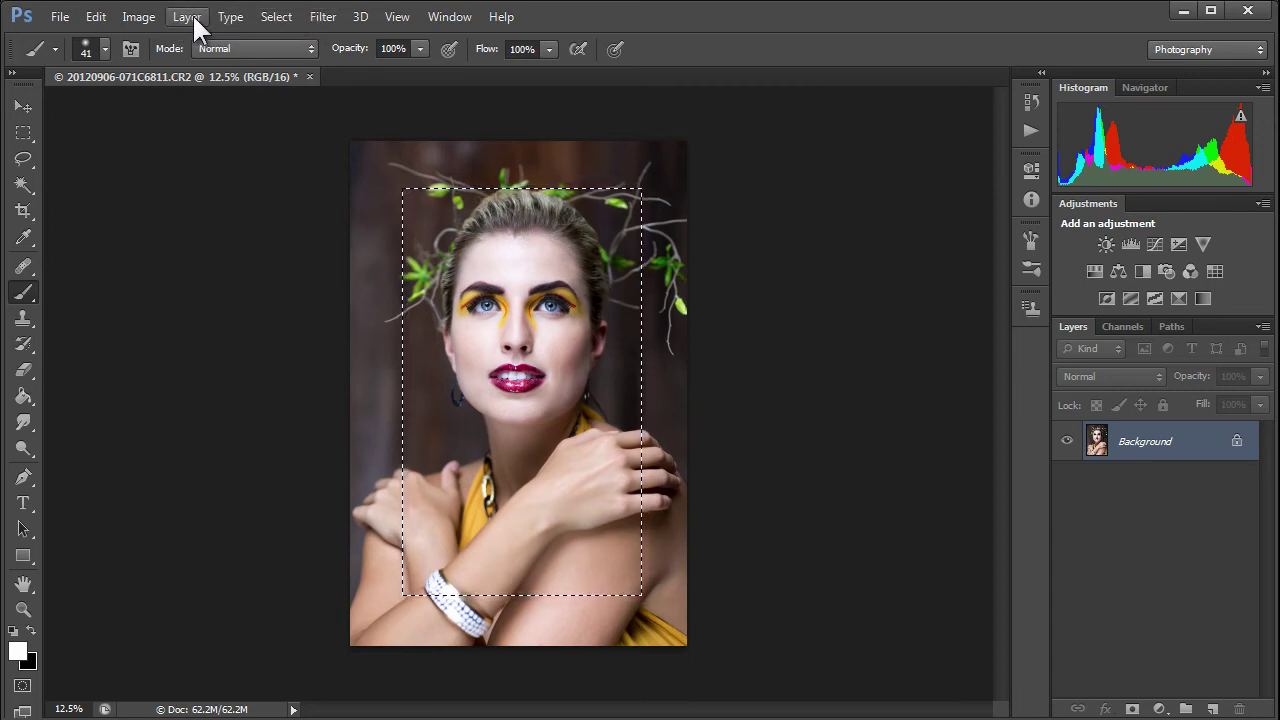
Refine the selection's edge with a 335.4 px feather and a +21% edge shift, output as a selection
{"action": "left_click", "coordinate": [266, 17]}
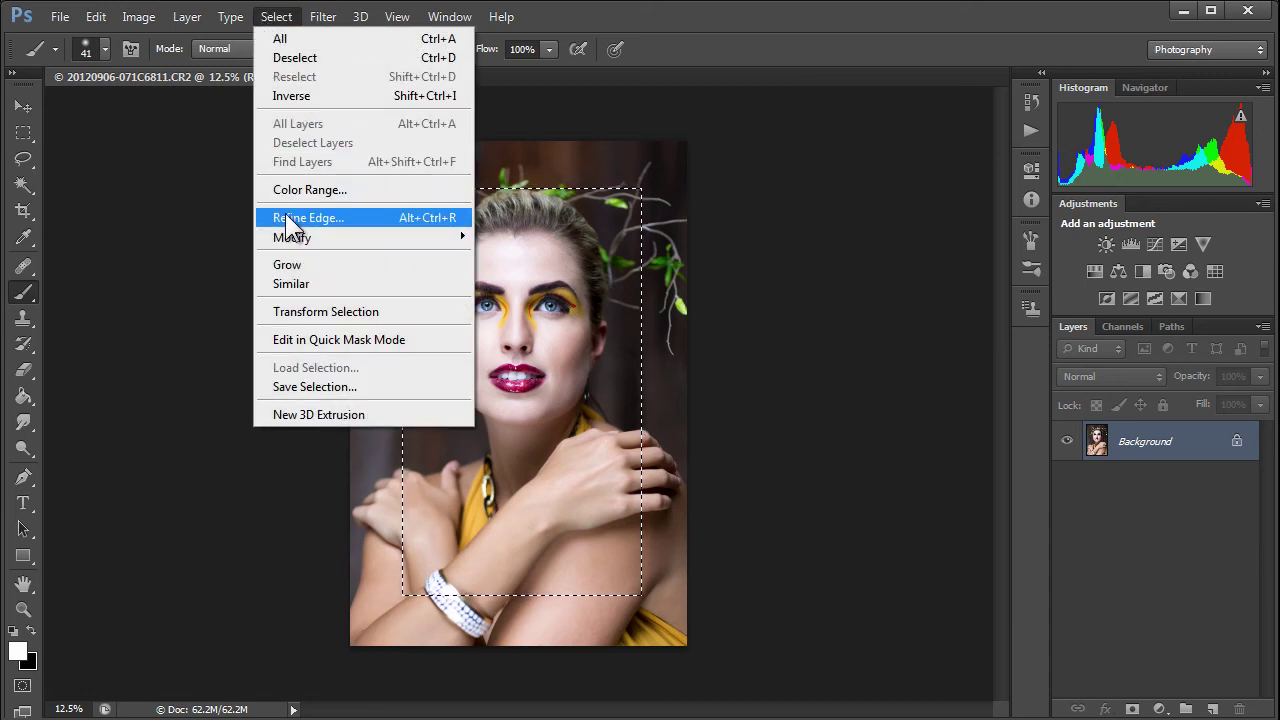
{"action": "left_click", "coordinate": [290, 220]}
{"action": "left_click_drag", "start_coordinate": [1140, 190], "coordinate": [915, 188]}
{"action": "left_click_drag", "start_coordinate": [932, 430], "coordinate": [1024, 433]}
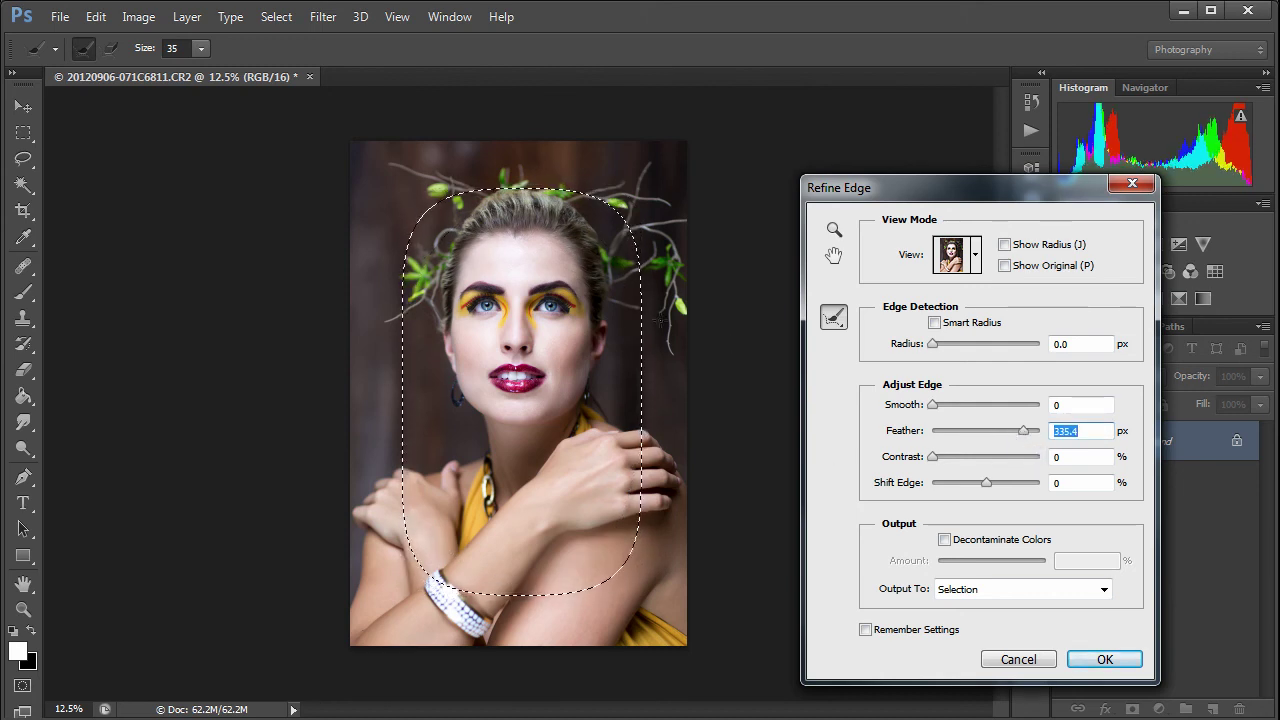
{"action": "left_click_drag", "start_coordinate": [985, 487], "coordinate": [997, 482]}
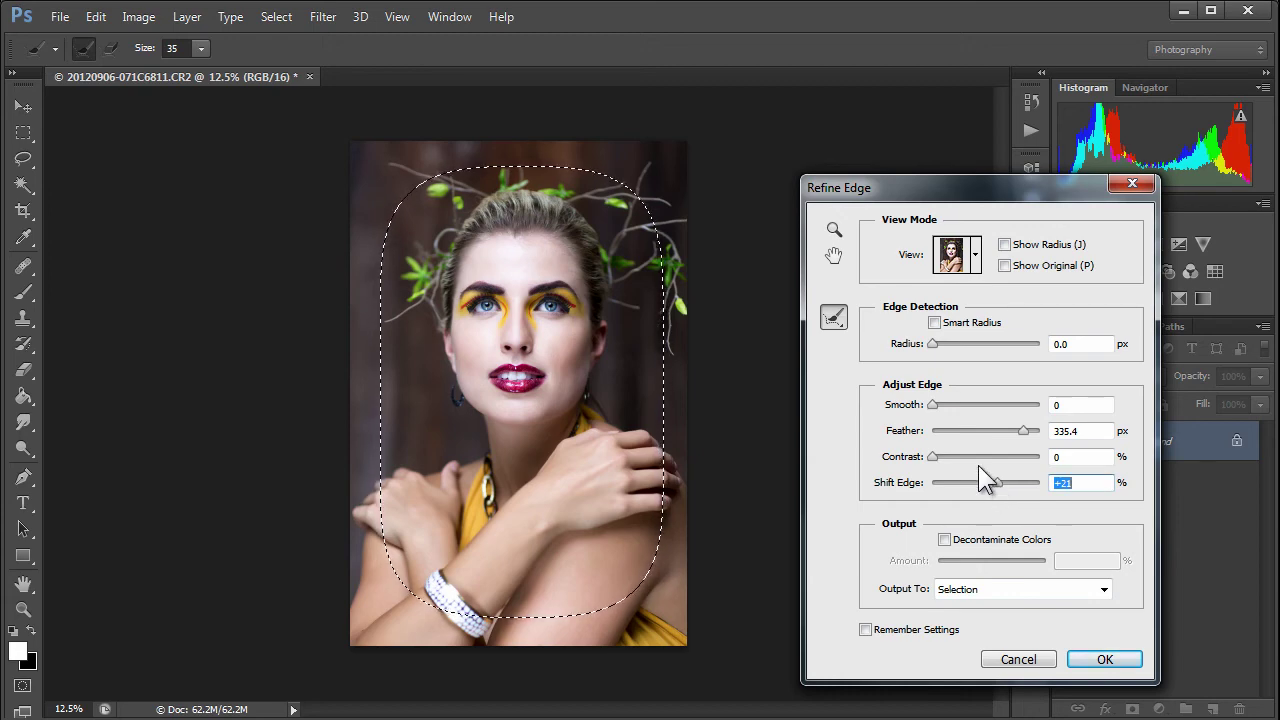
{"action": "left_click", "coordinate": [1102, 660]}
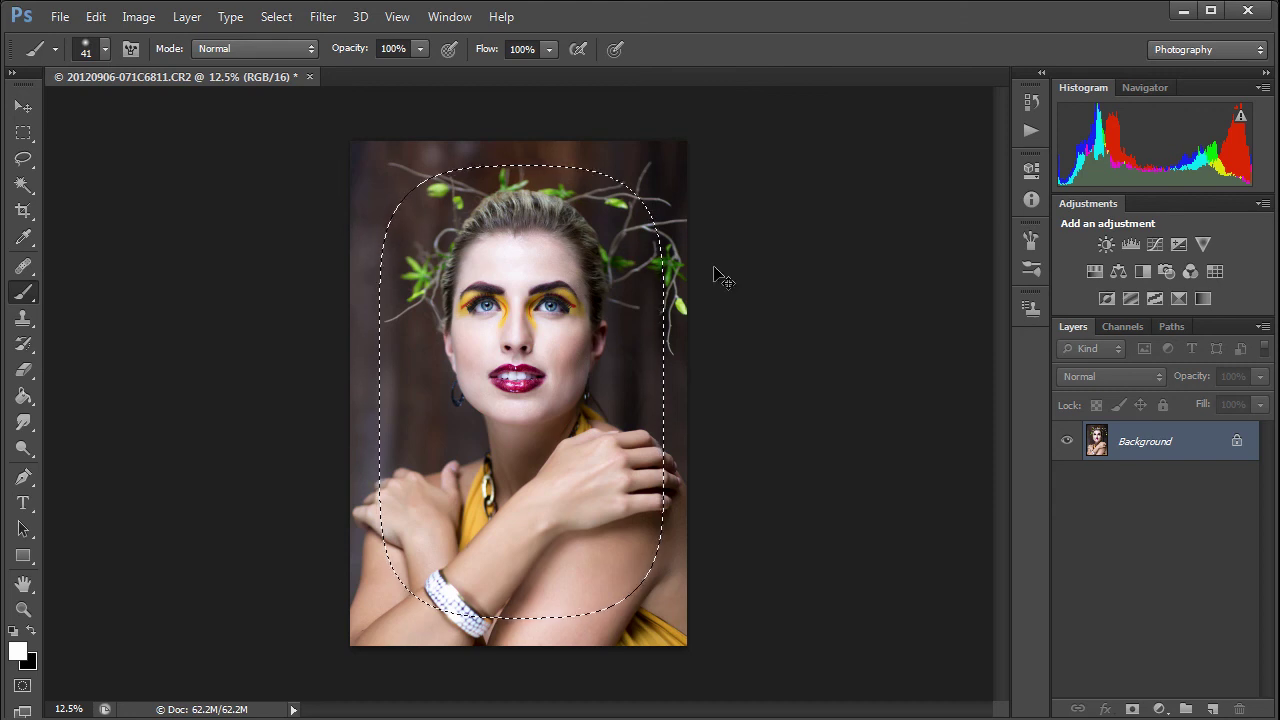
Invert the selection to cover the photo's outer border and add a Curves adjustment layer masked to it
{"action": "key", "text": "ctrl+shift+i"}
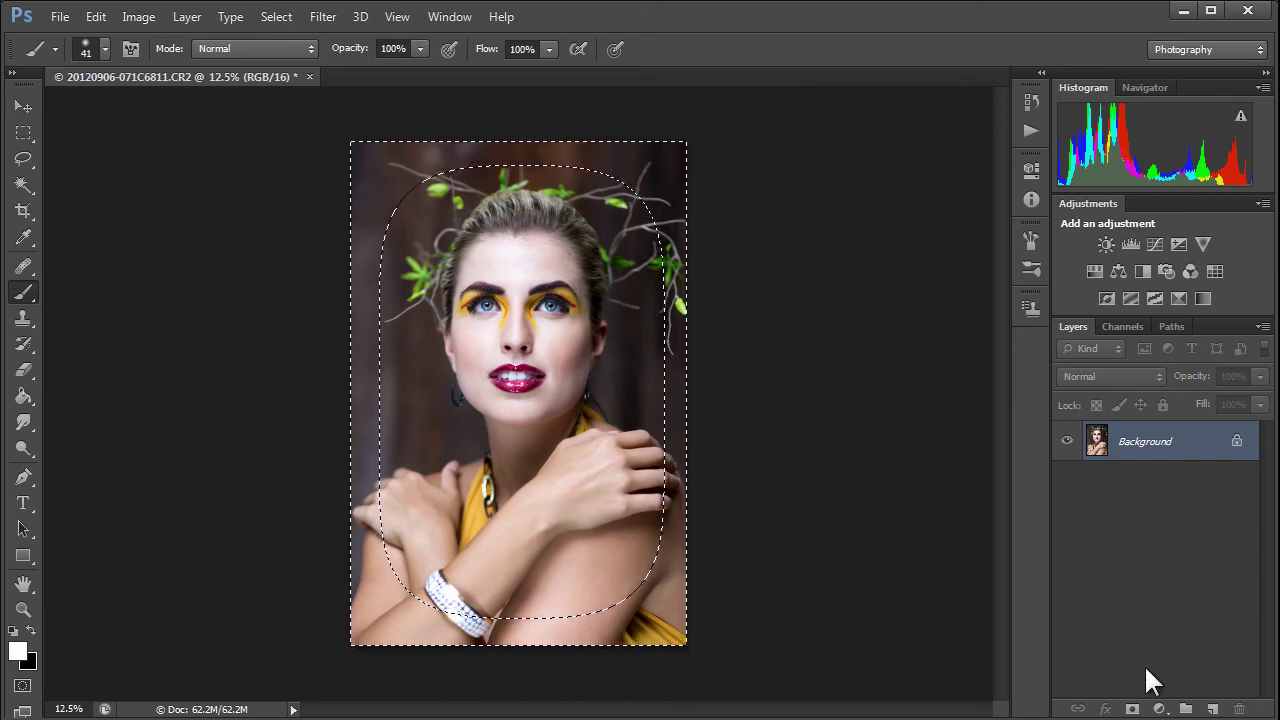
{"action": "left_click", "coordinate": [1159, 709]}
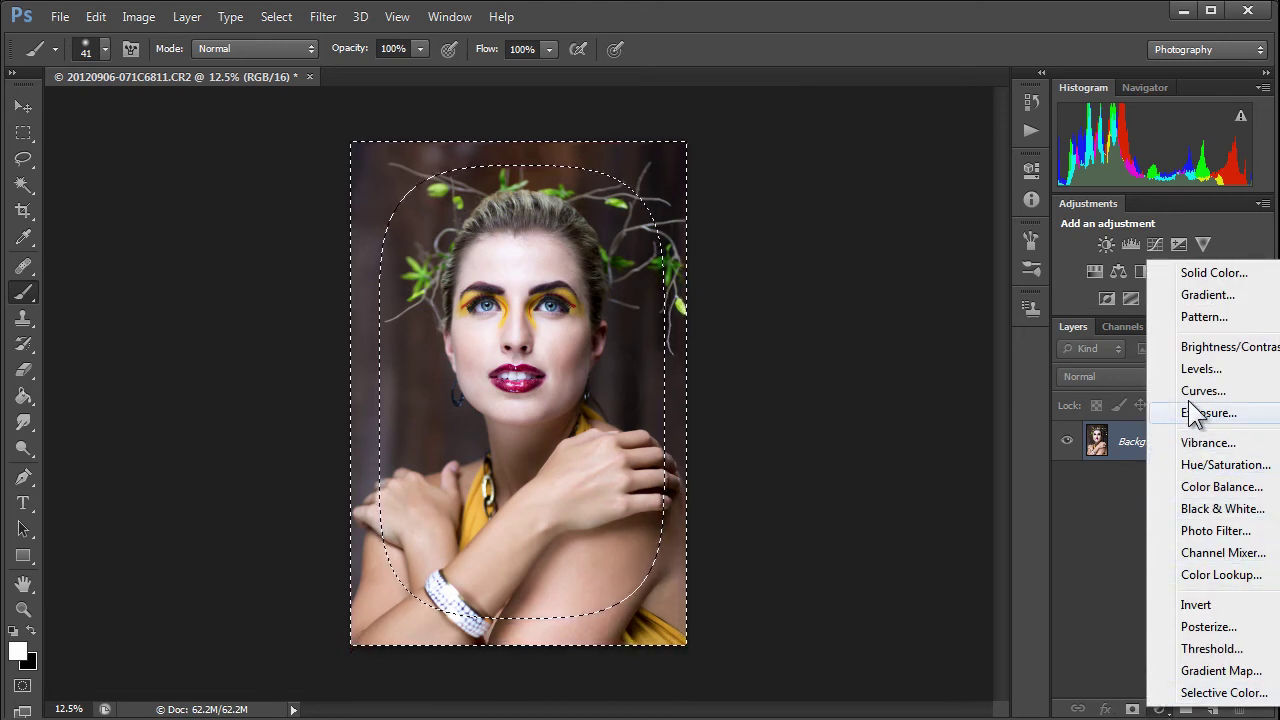
{"action": "left_click", "coordinate": [1189, 389]}
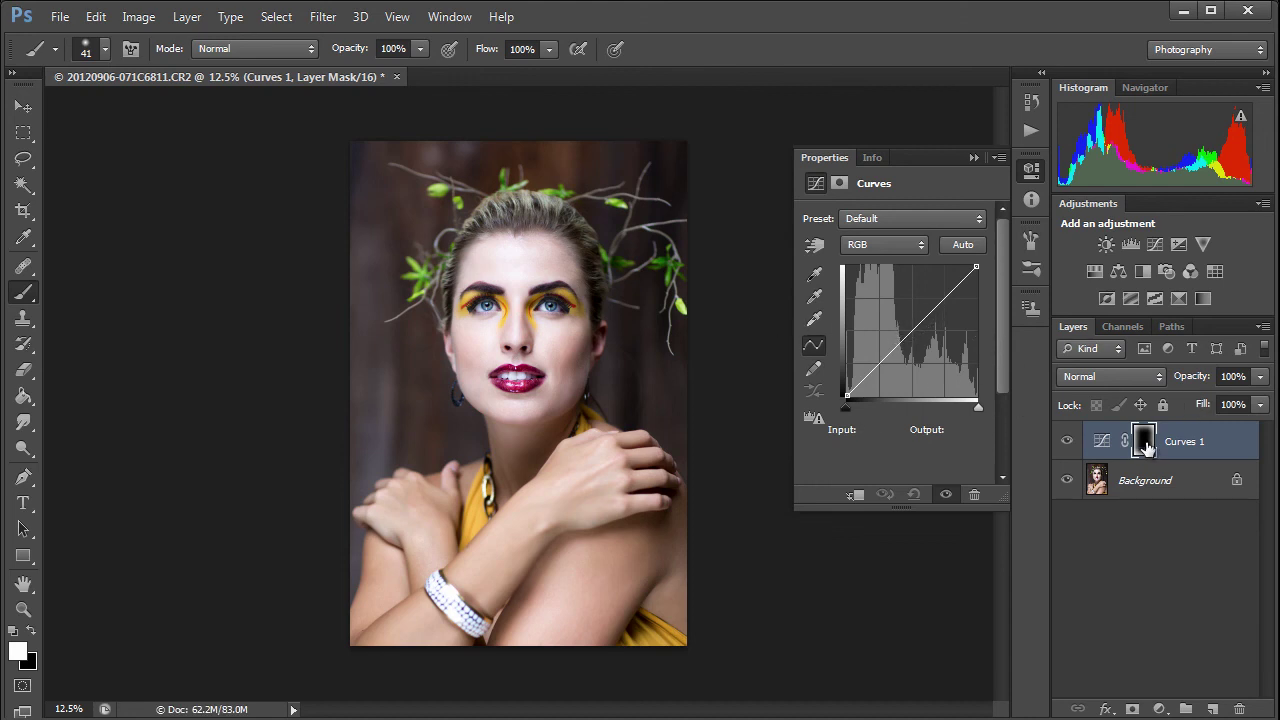
Check the Curves 1 mask as an overlay, then darken the photo's border by lowering the curve's midpoint to input 129, output 101
{"action": "left_click", "coordinate": [1146, 445]}
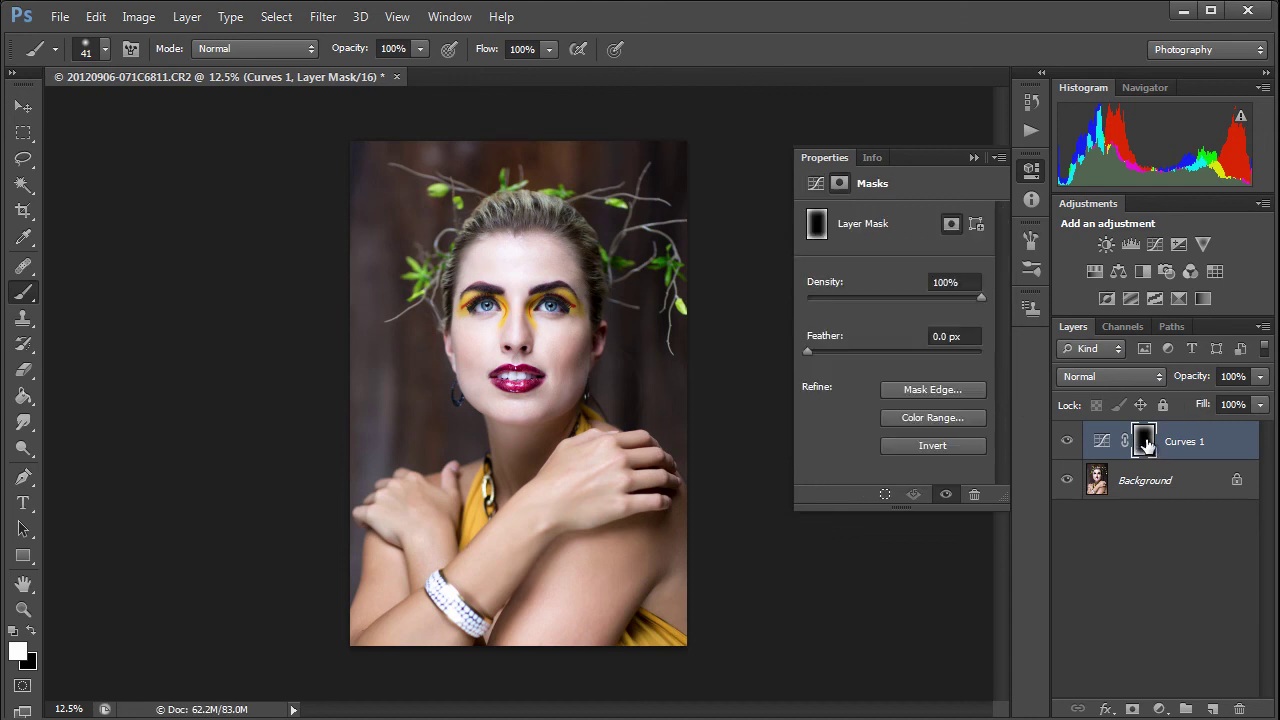
{"action": "key", "text": "backslash"}
{"action": "key", "text": "x"}
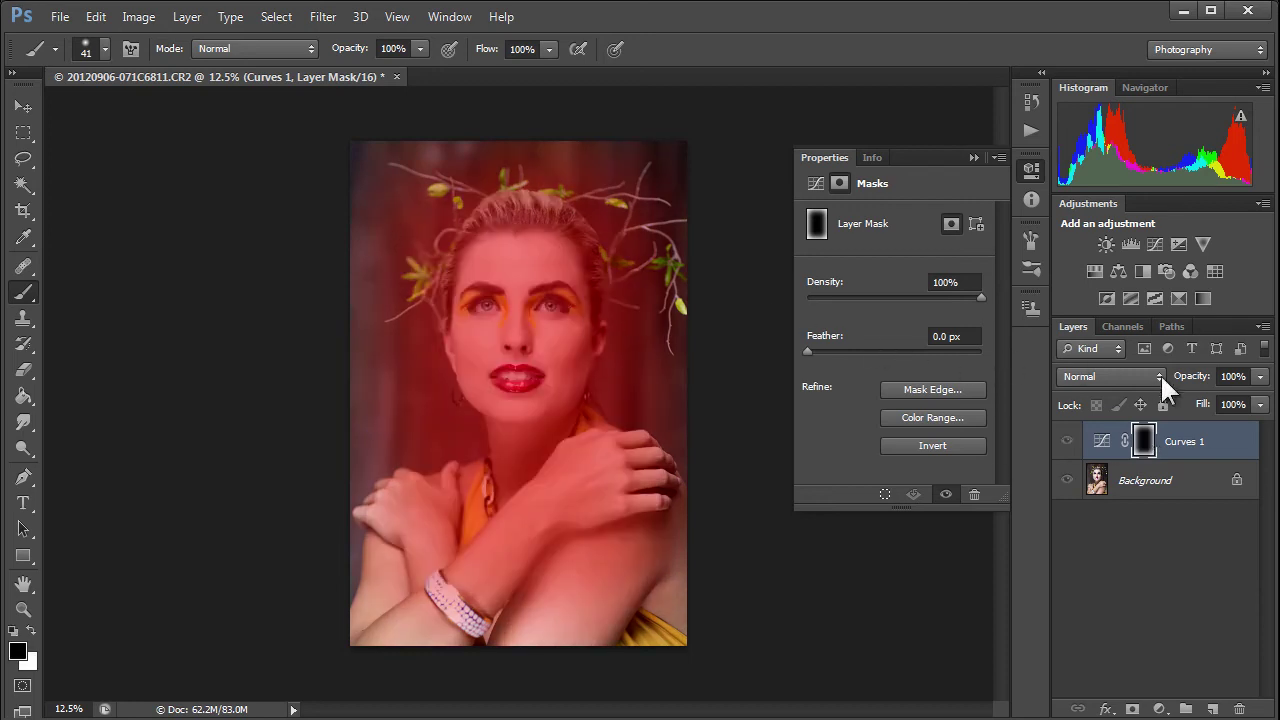
{"action": "key", "text": "backslash"}
{"action": "key", "text": "x"}
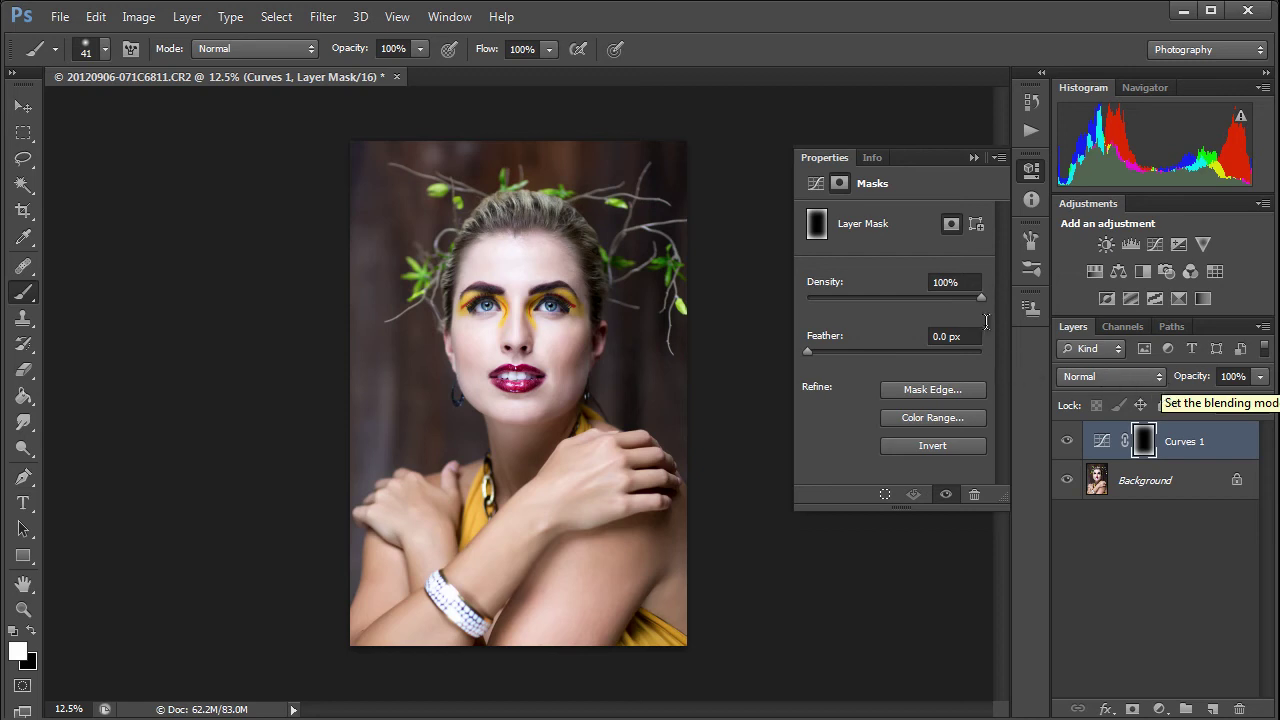
{"action": "left_click", "coordinate": [1101, 441]}
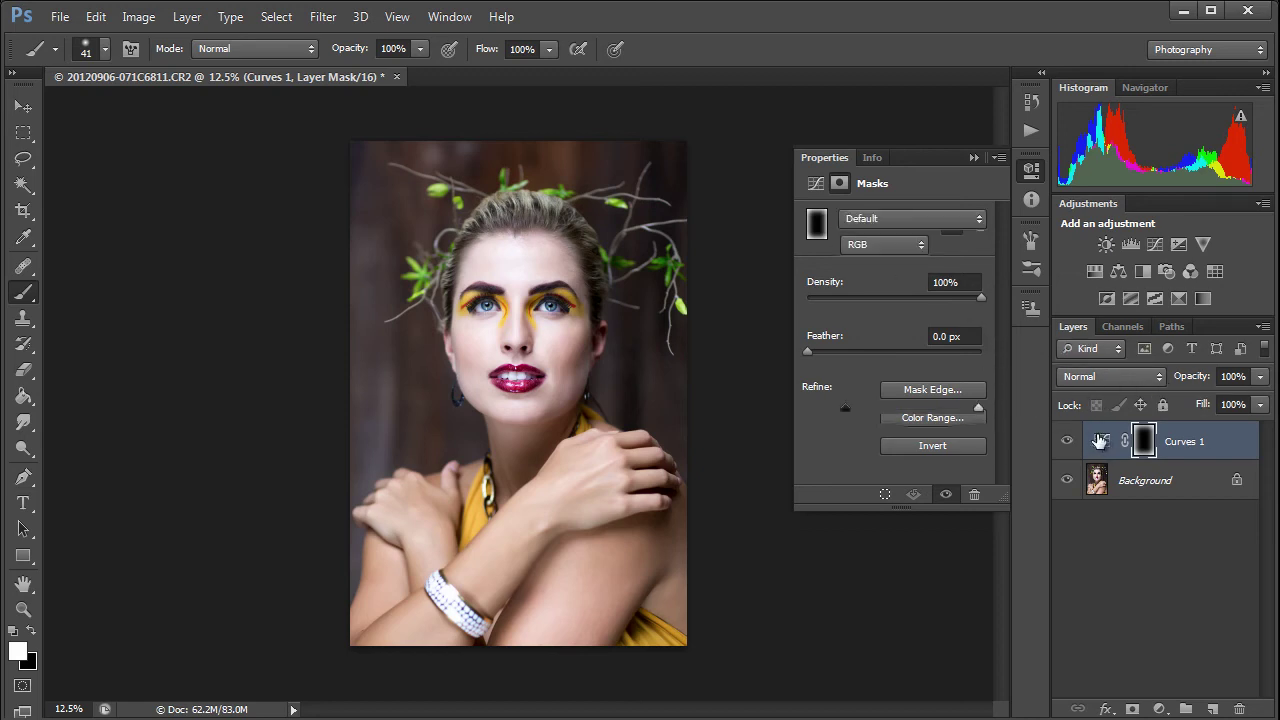
{"action": "left_click_drag", "start_coordinate": [912, 330], "coordinate": [912, 343]}
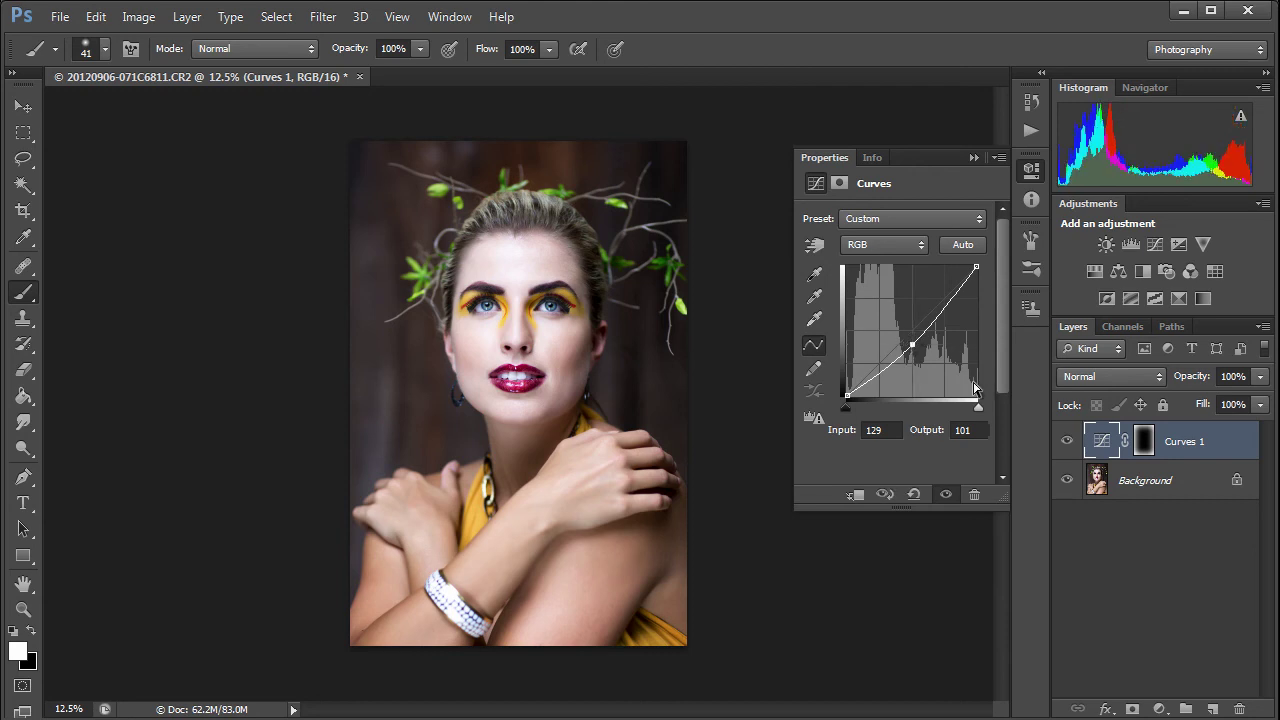
{"action": "right_click", "coordinate": [1160, 485]}
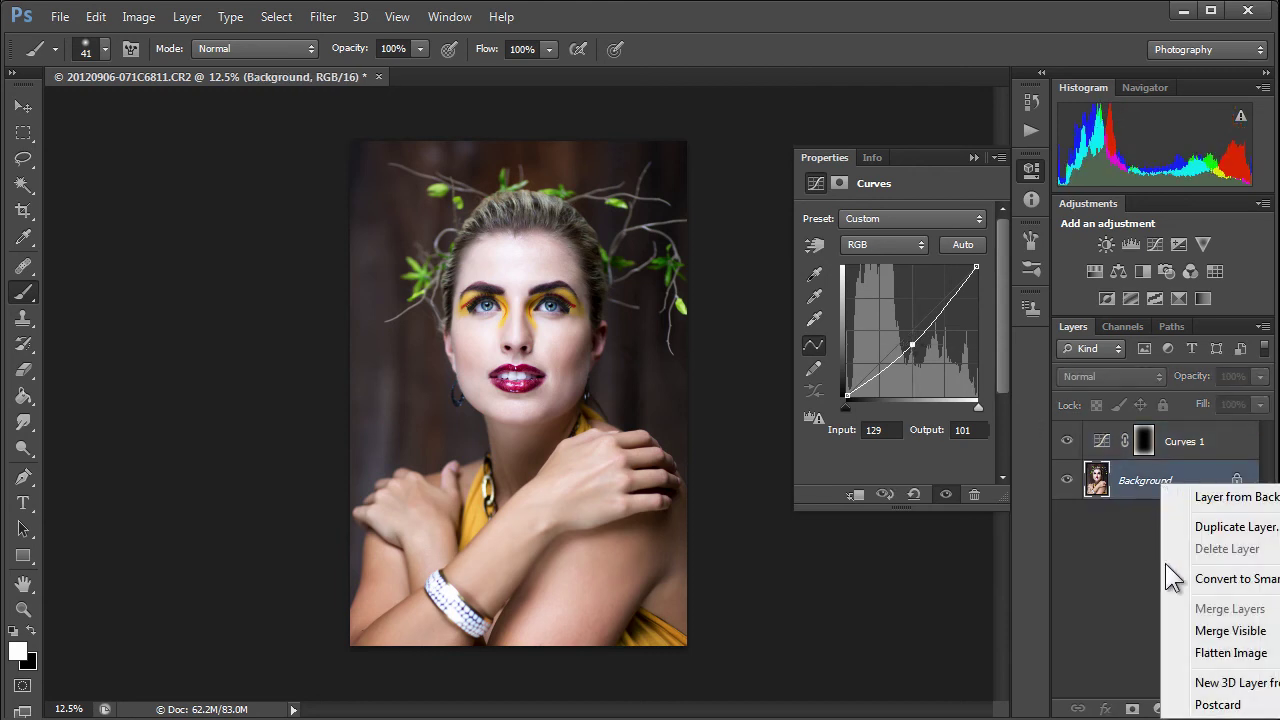
{"action": "left_click", "coordinate": [1222, 653]}
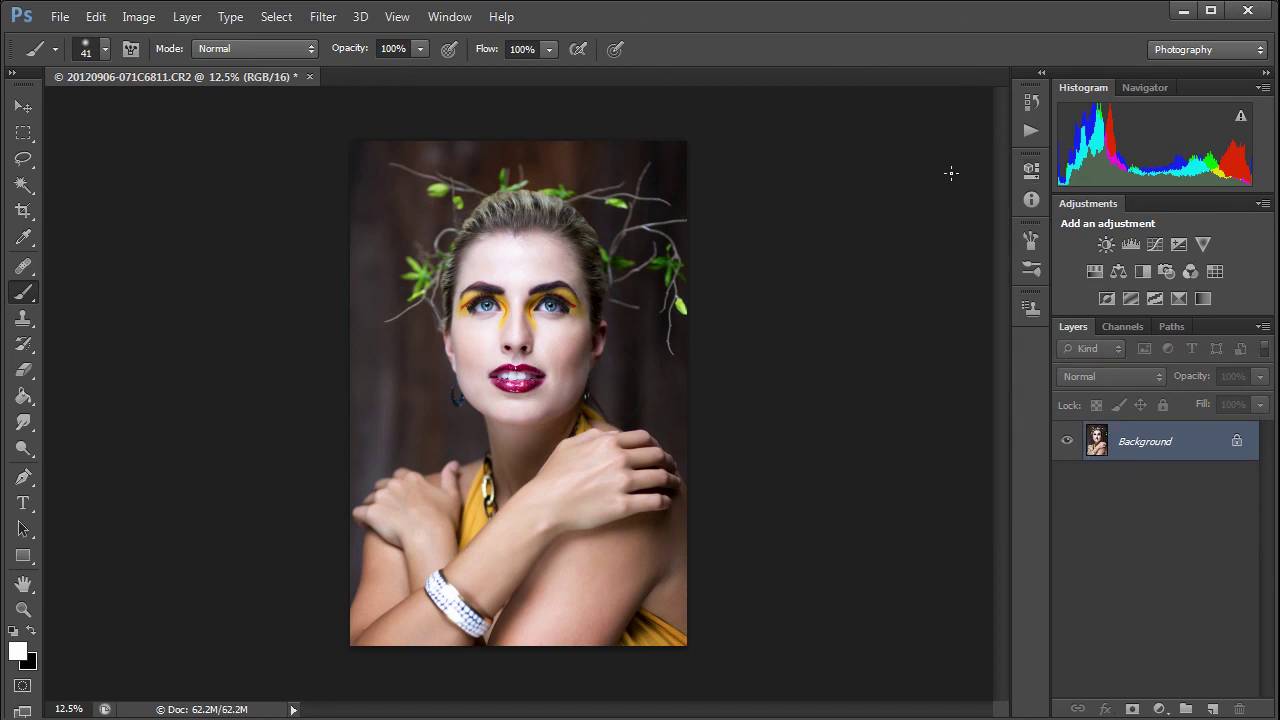
{"action": "key", "text": "s"}
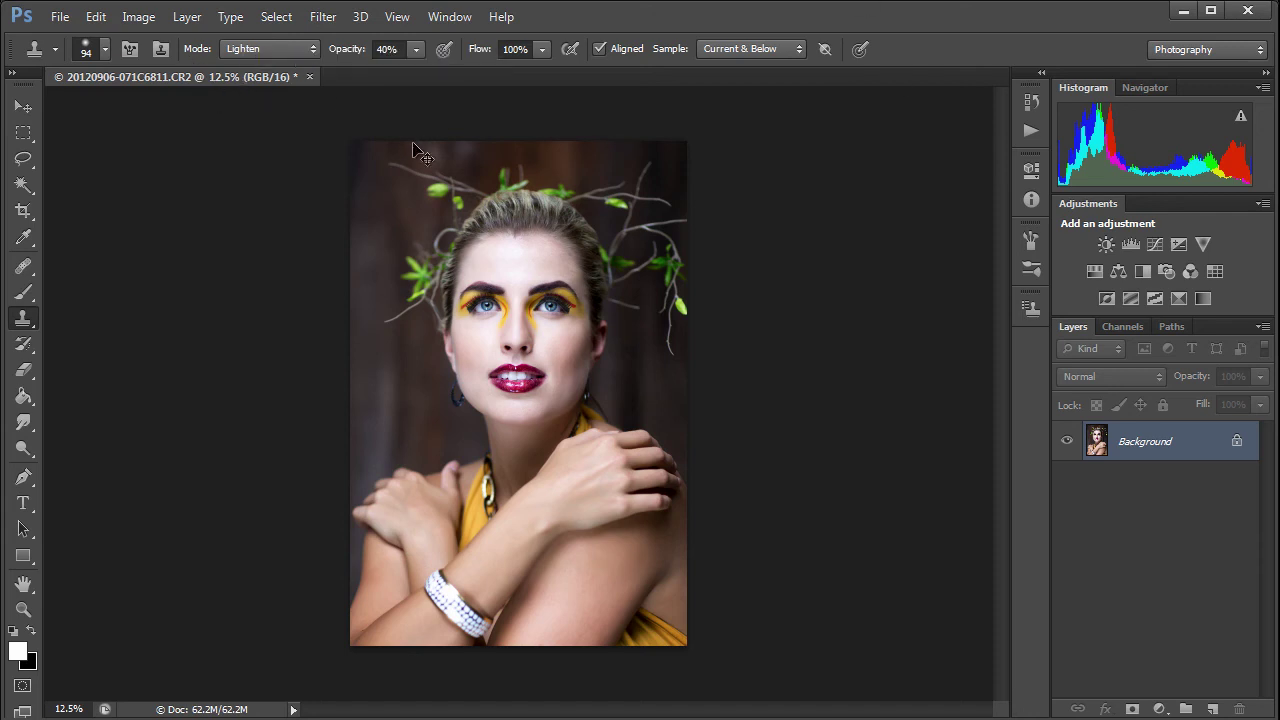
{"action": "key", "text": "ctrl+s"}
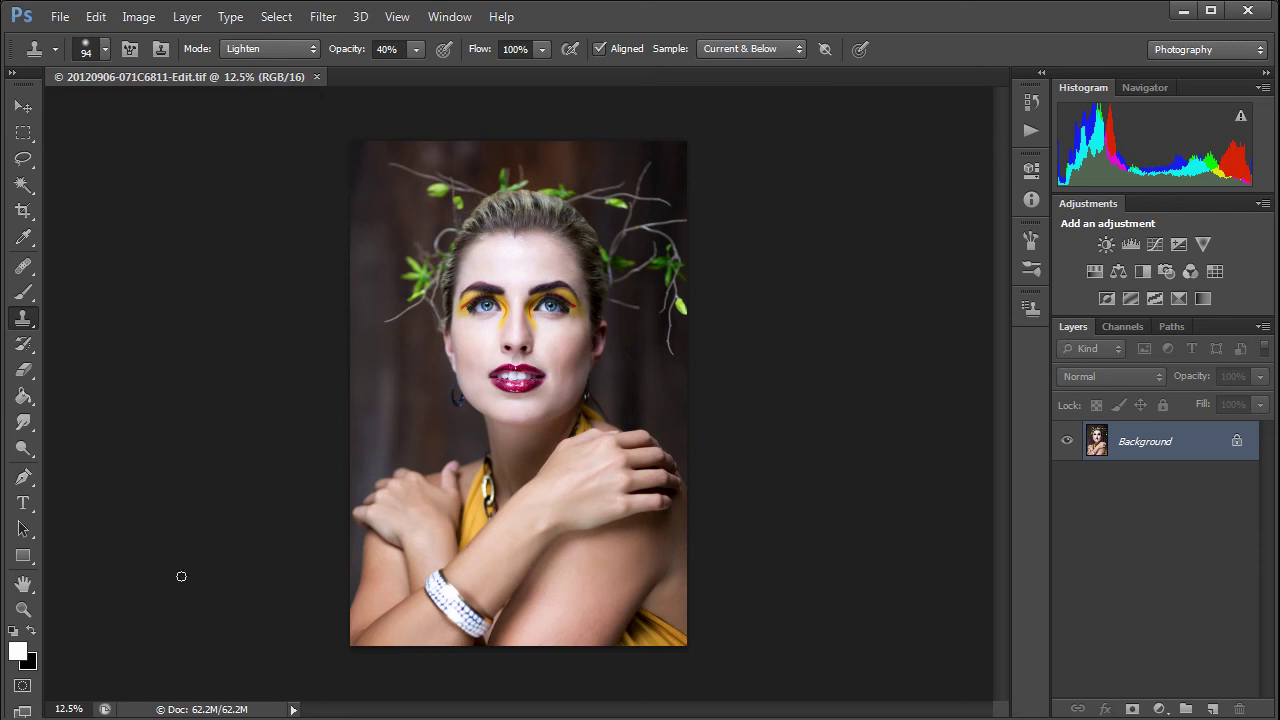
{"action": "left_click", "coordinate": [1182, 11]}
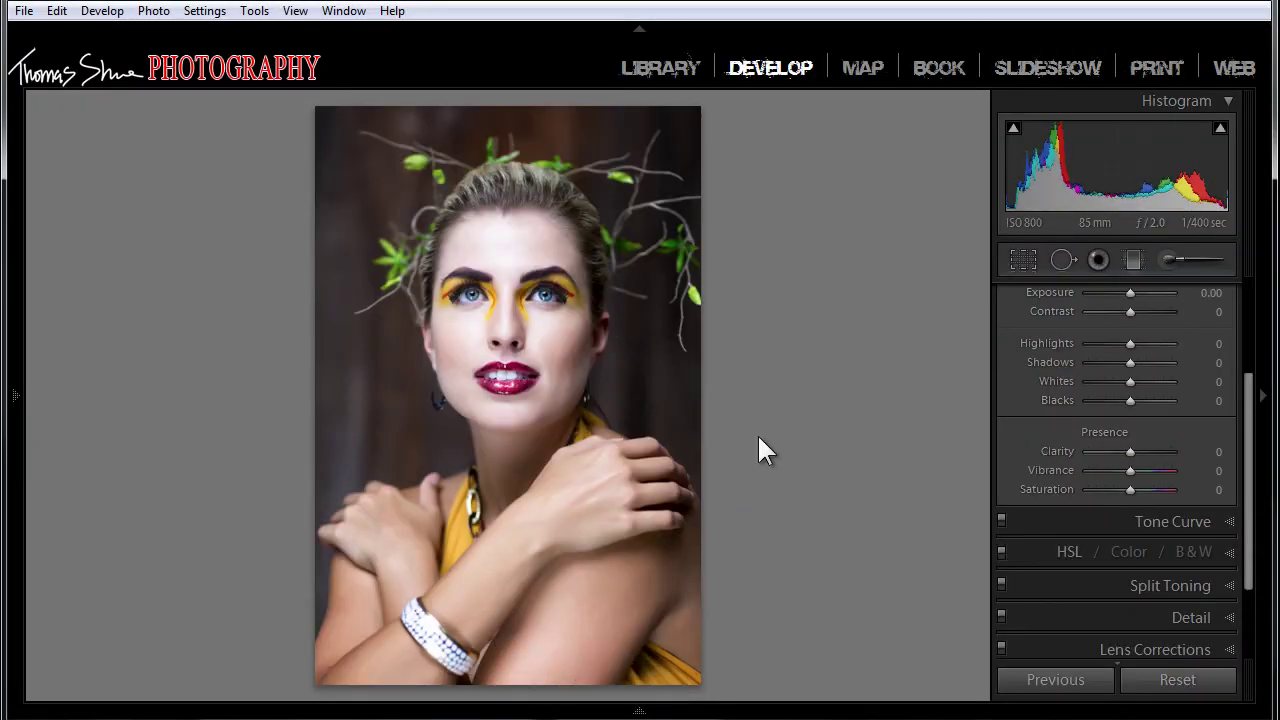
{"action": "left_click", "coordinate": [640, 708]}
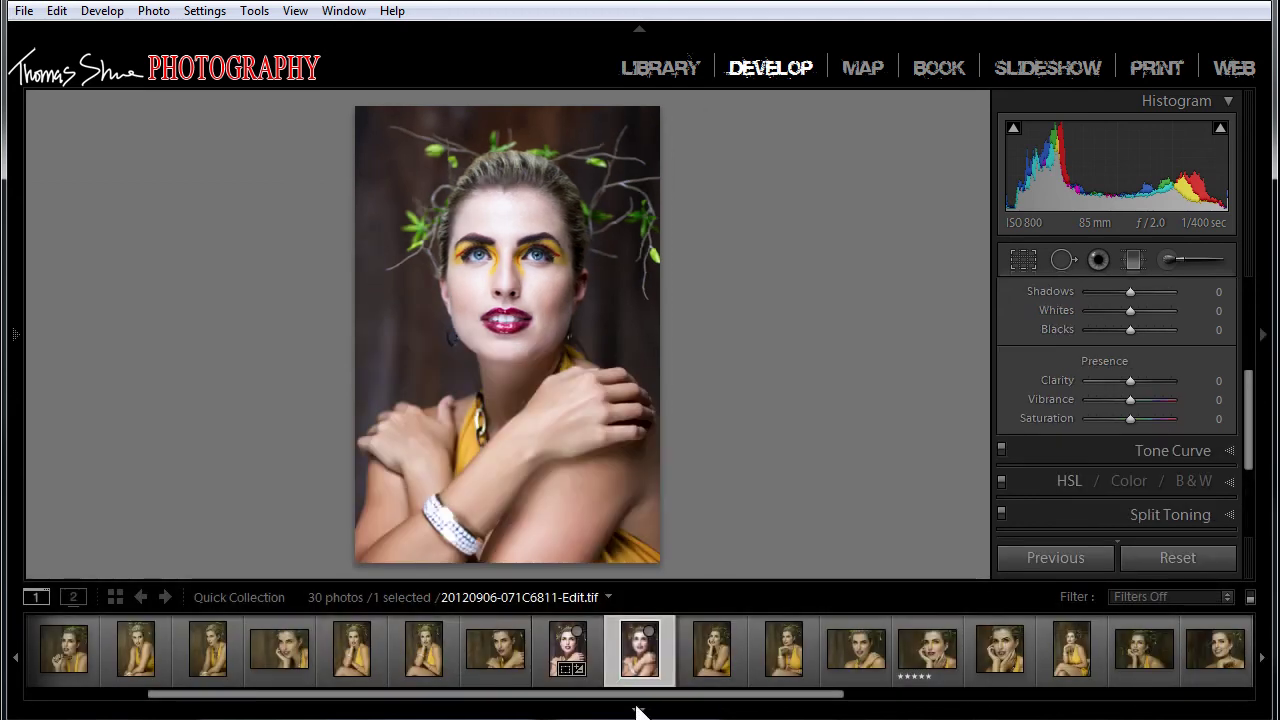
{"action": "left_click", "coordinate": [567, 652]}
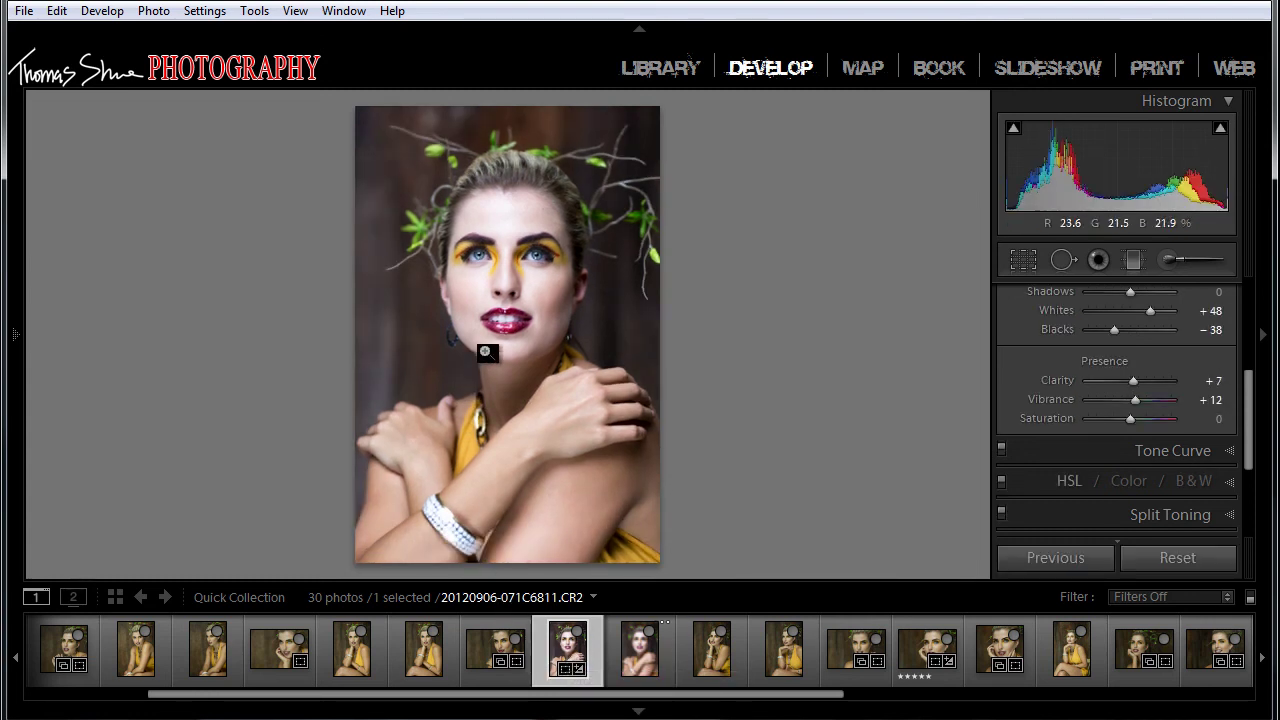
{"action": "left_click", "coordinate": [623, 637], "text": "ctrl"}
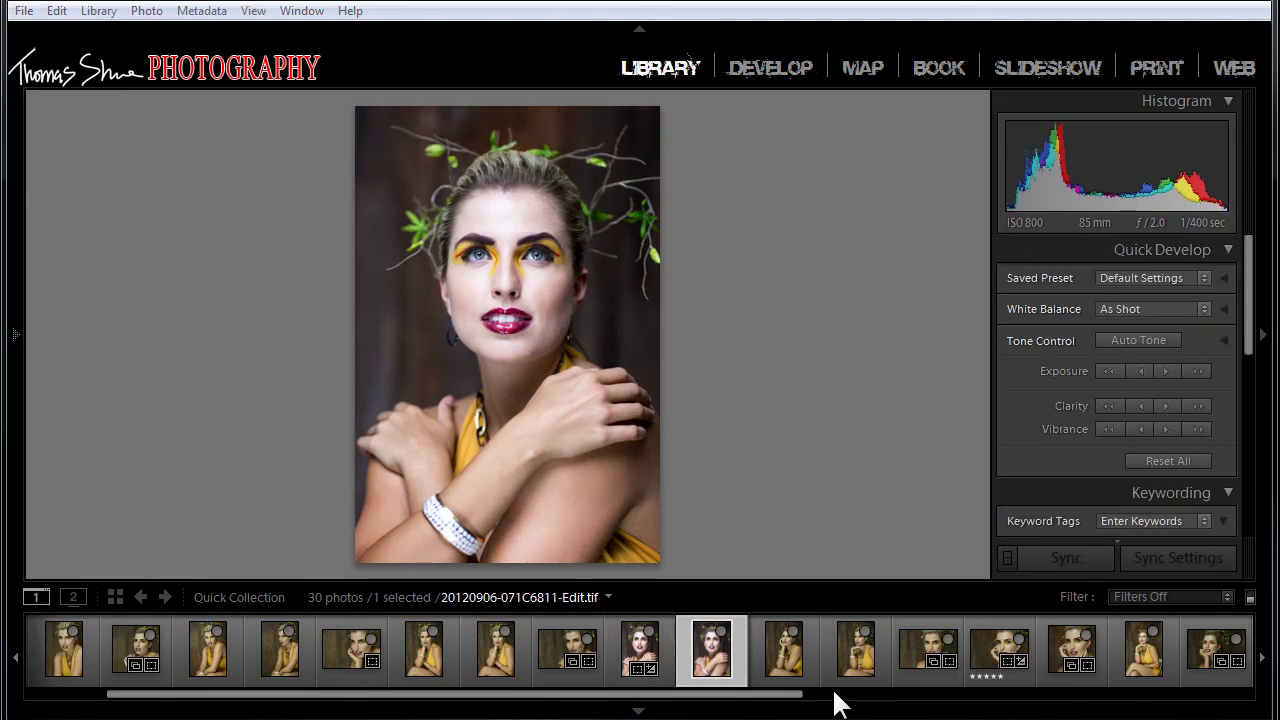
{"action": "left_click", "coordinate": [633, 643], "text": "ctrl"}
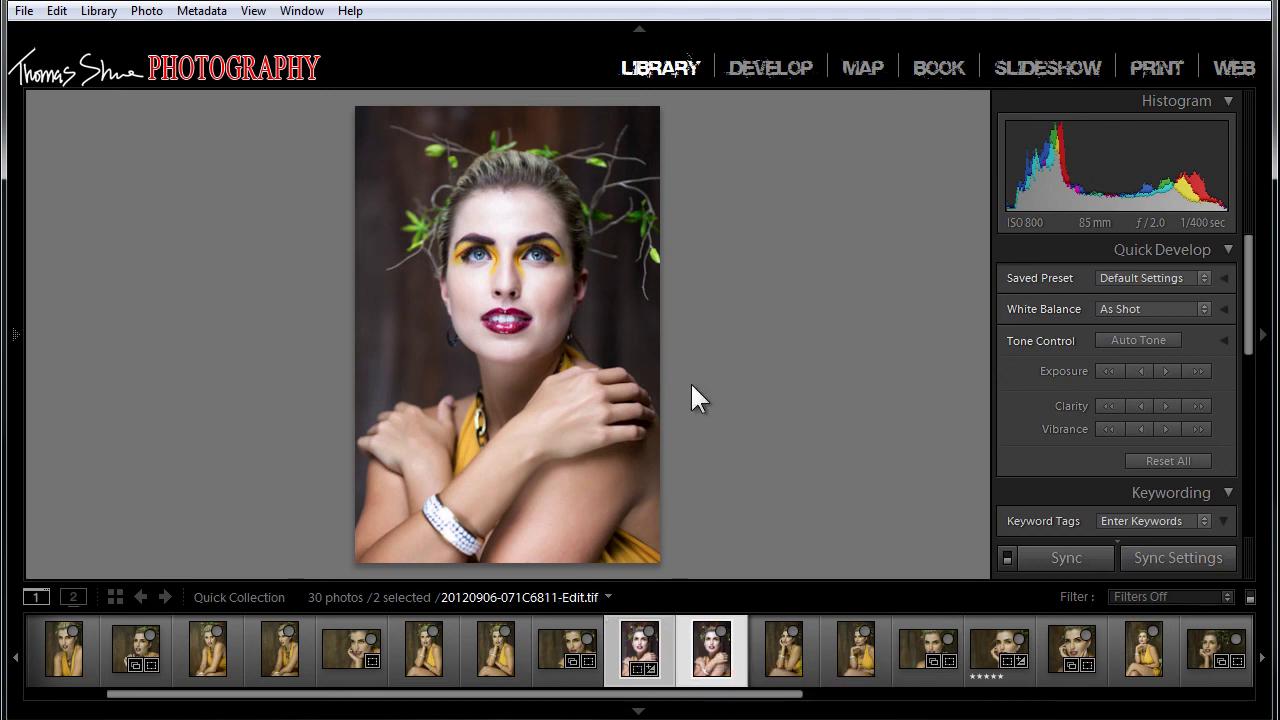
{"action": "key", "text": "c"}
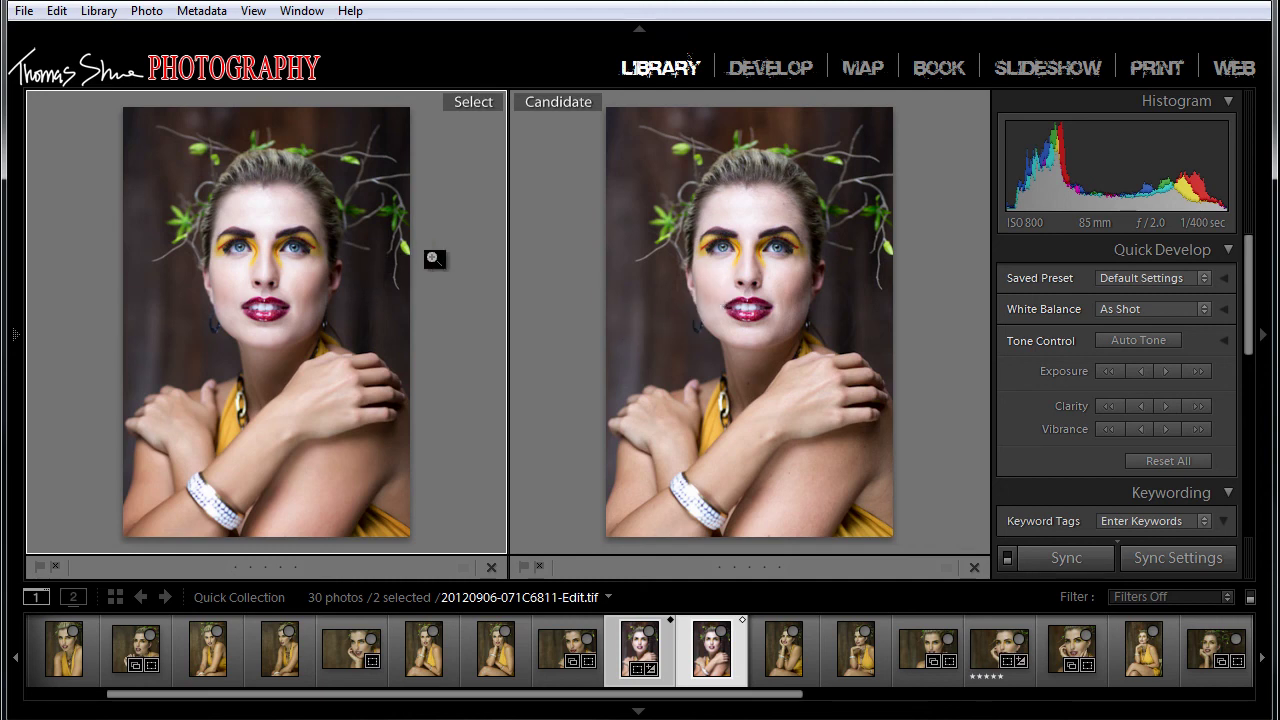
Examine the cheeks, nose and both eyes close up in the retouched and original versions
{"action": "left_click", "coordinate": [713, 295]}
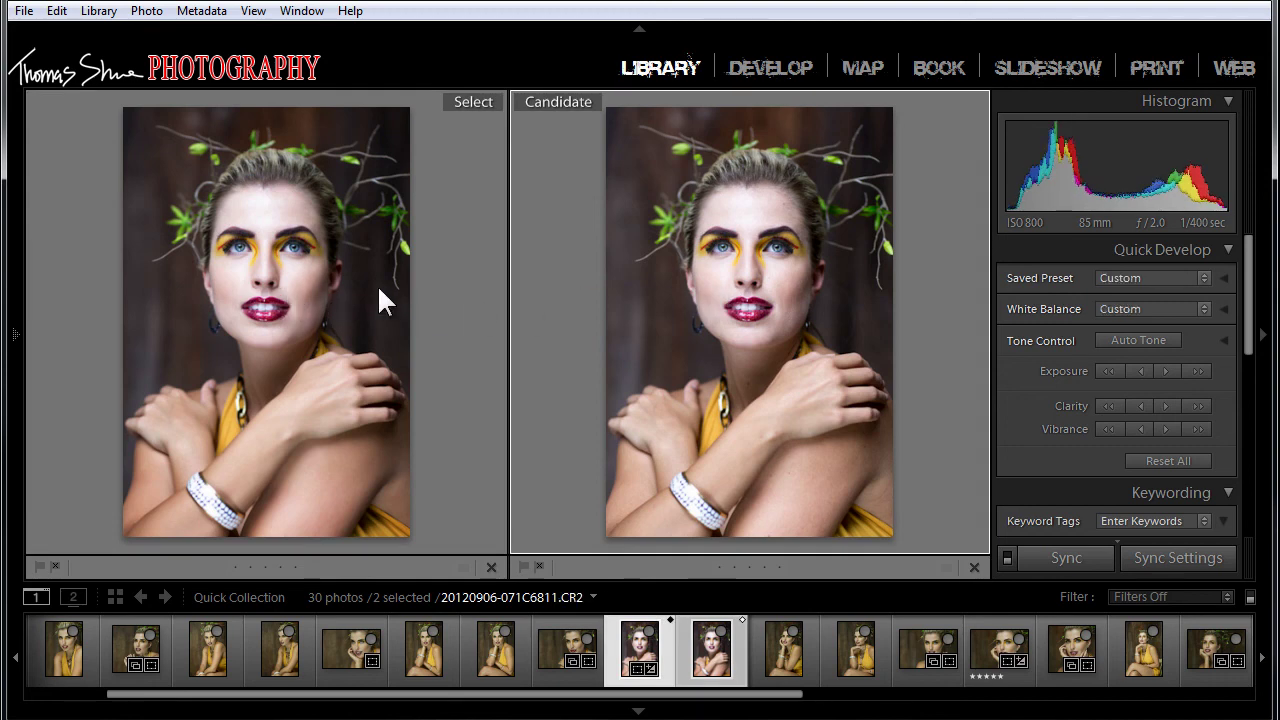
{"action": "left_click", "coordinate": [735, 272]}
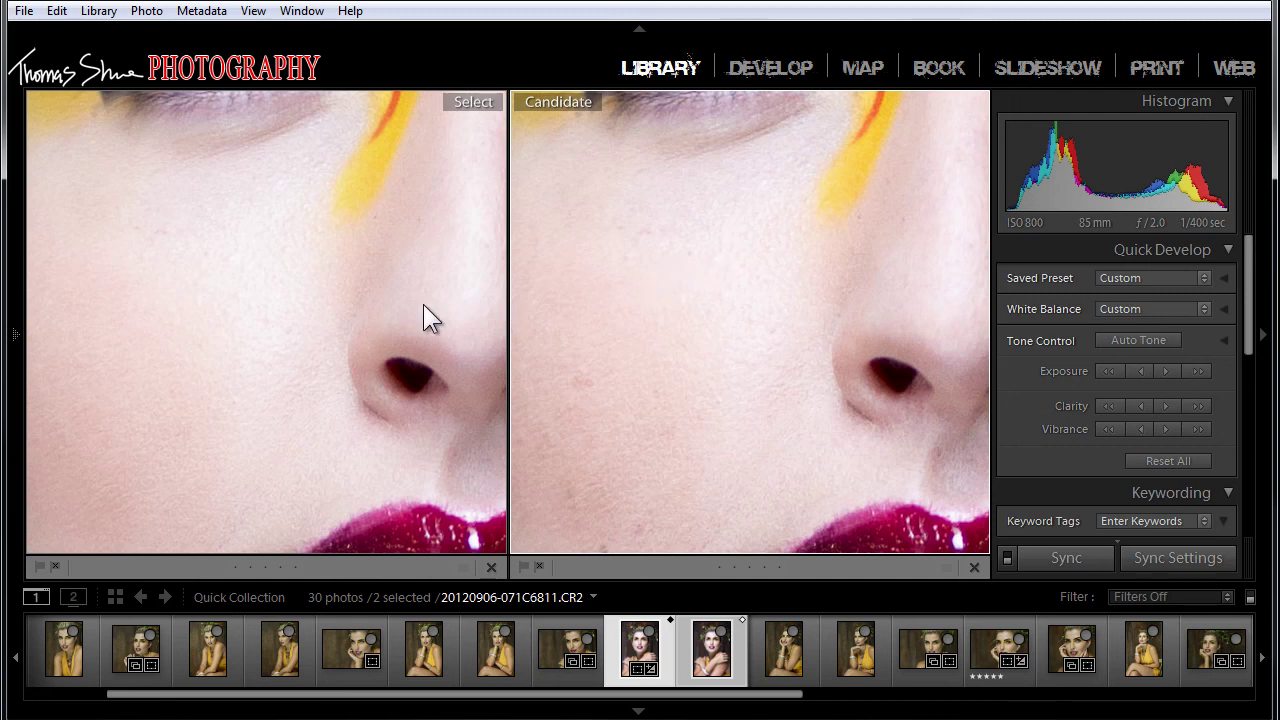
{"action": "key", "text": "Left"}
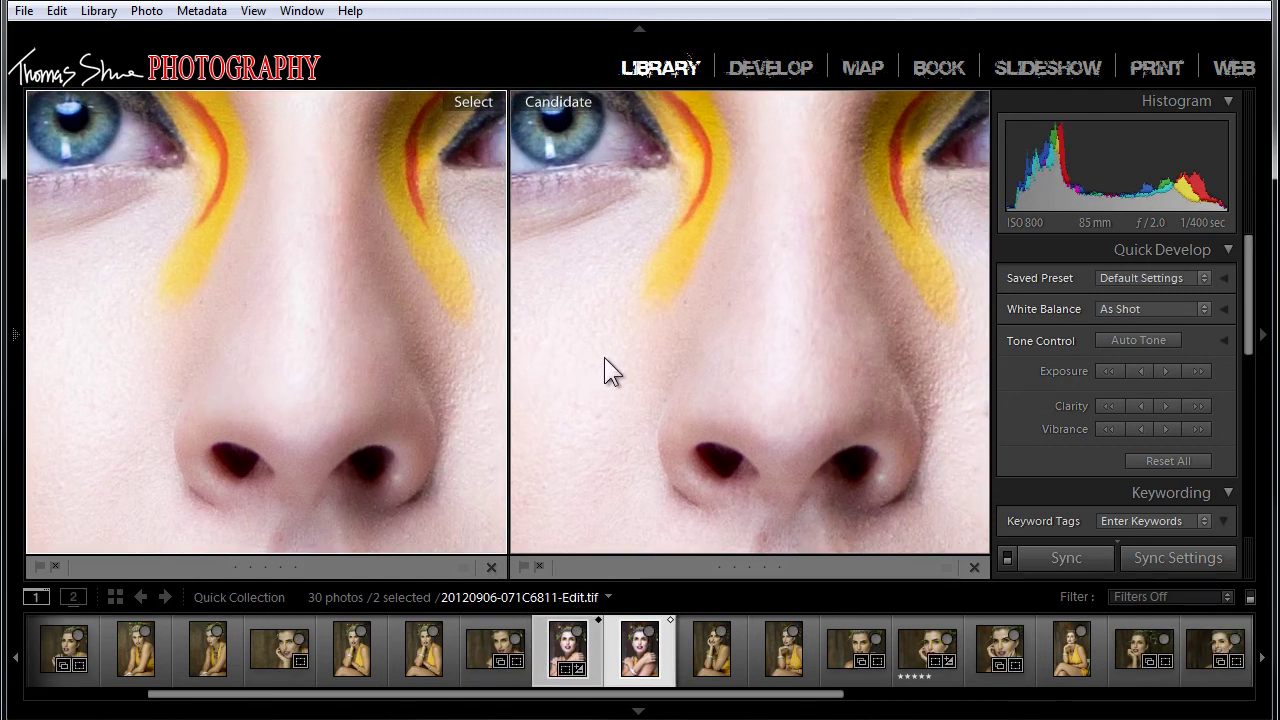
{"action": "key", "text": "Right"}
{"action": "left_click_drag", "start_coordinate": [620, 289], "coordinate": [423, 251]}
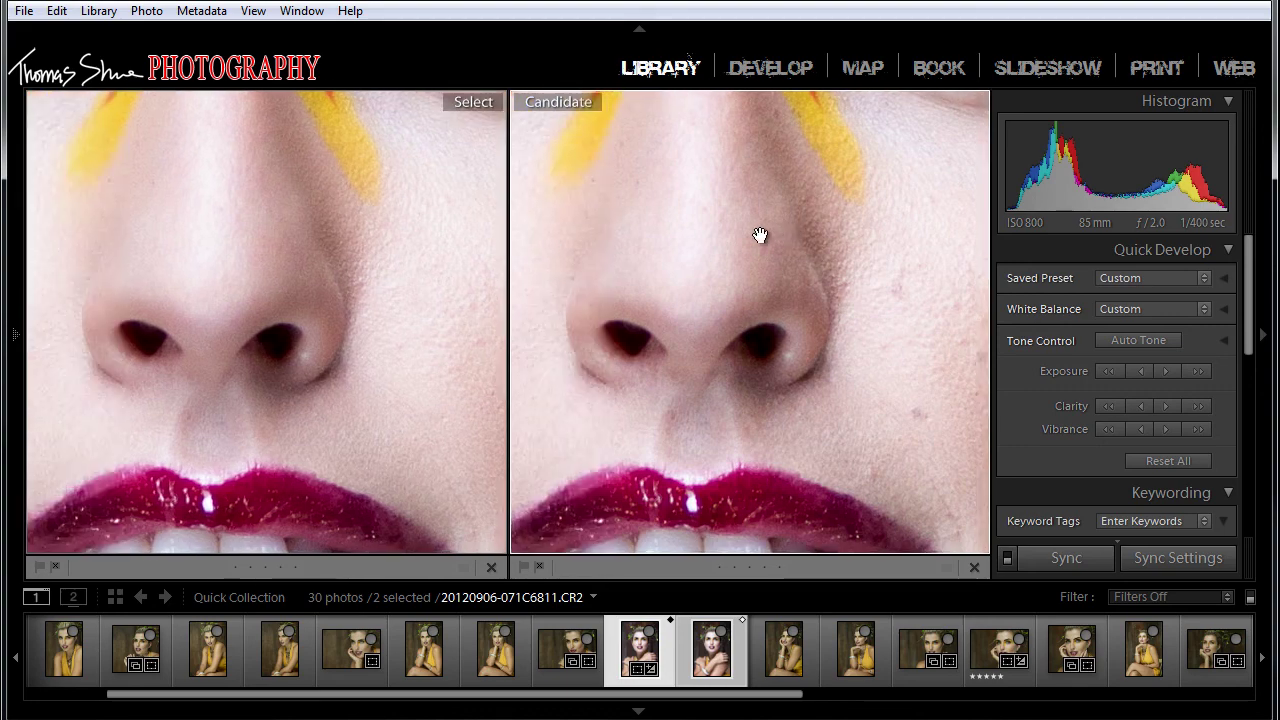
{"action": "left_click_drag", "start_coordinate": [630, 237], "coordinate": [674, 517]}
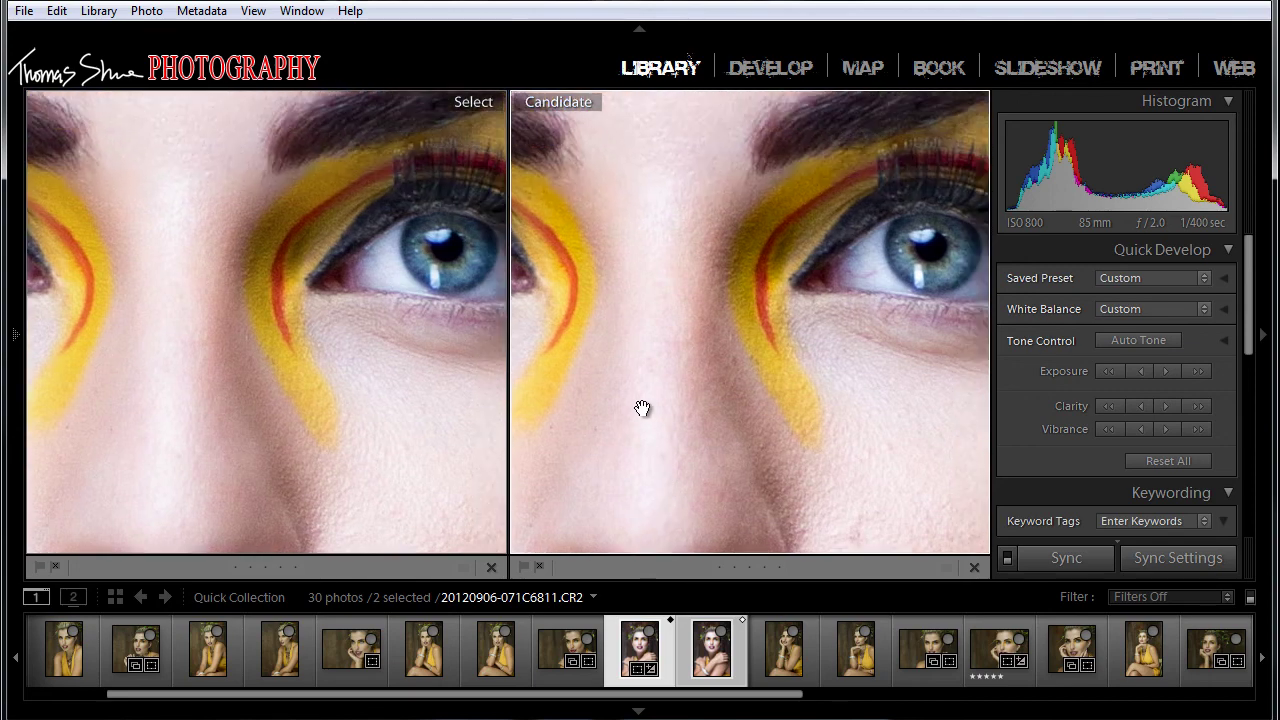
{"action": "left_click_drag", "start_coordinate": [642, 408], "coordinate": [880, 363]}
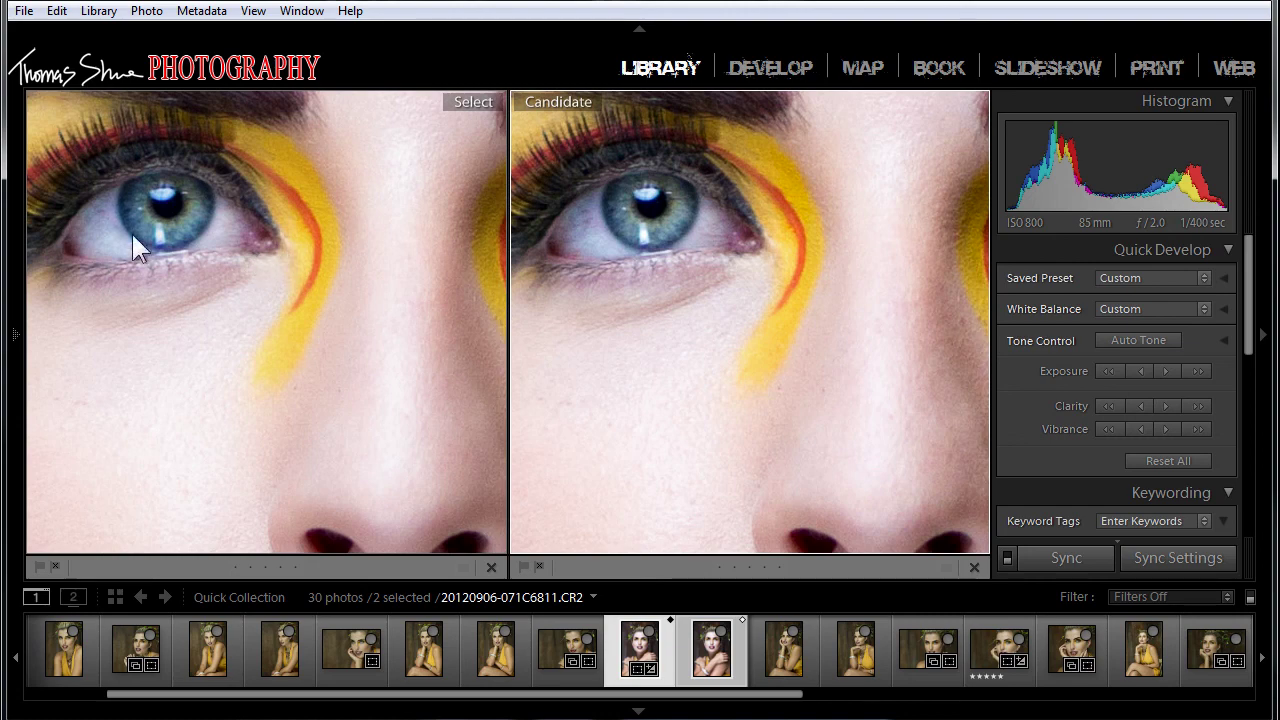
Compare the lips, teeth and chin close up in both versions, ending with the full portraits side by side
{"action": "left_click_drag", "start_coordinate": [370, 328], "coordinate": [338, 264]}
{"action": "left_click", "coordinate": [723, 350]}
{"action": "scroll", "coordinate": [694, 371], "scroll_direction": "down", "scroll_amount": 5}
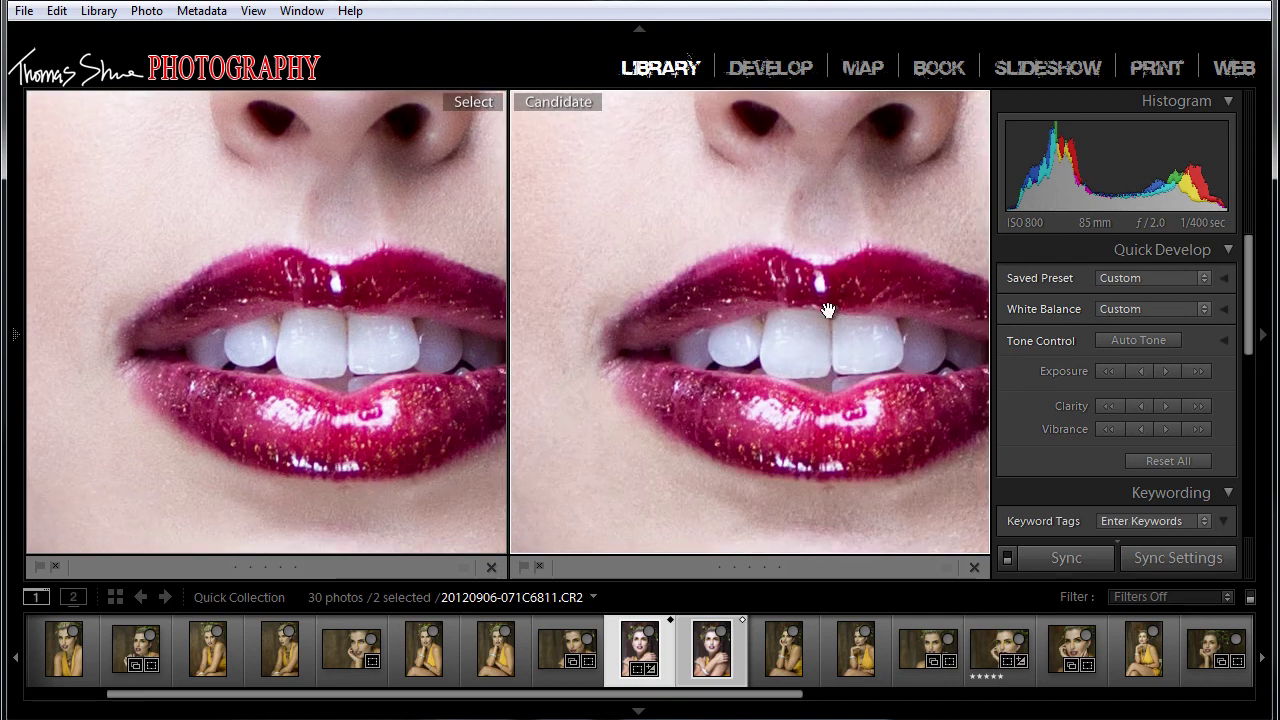
{"action": "scroll", "coordinate": [571, 363], "scroll_direction": "down", "scroll_amount": 4}
{"action": "scroll", "coordinate": [677, 357], "scroll_direction": "down", "scroll_amount": 2}
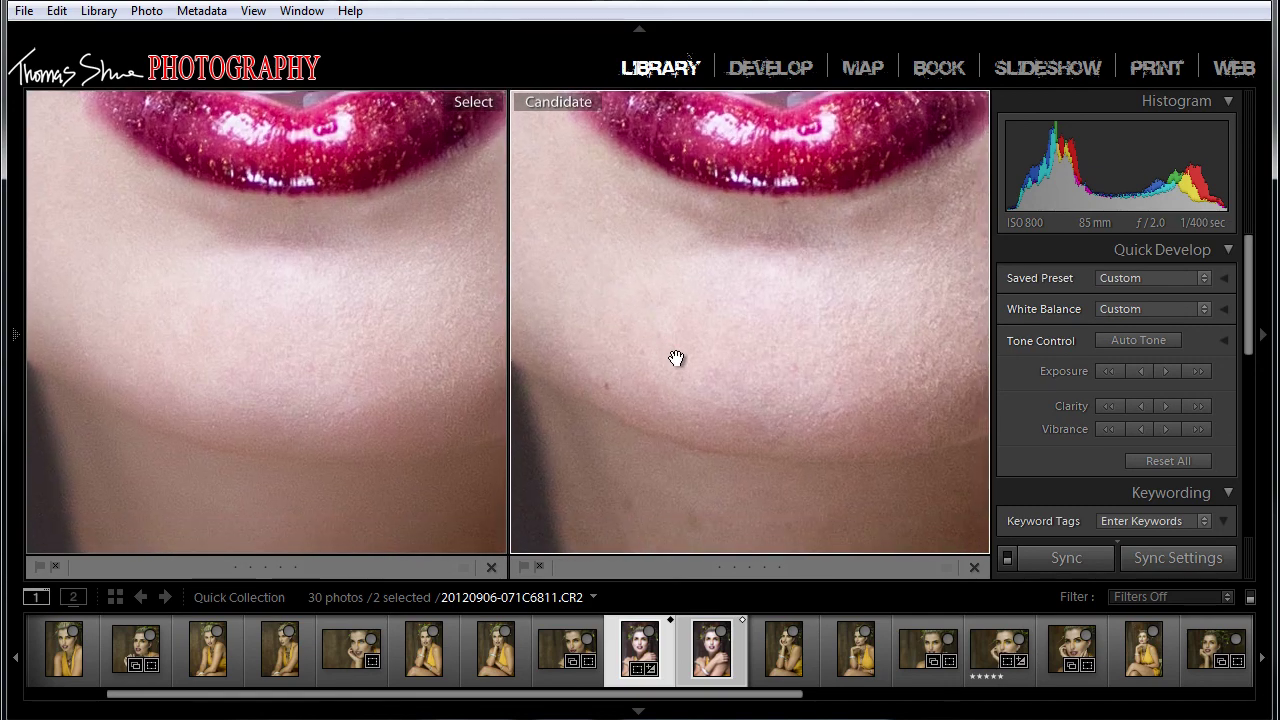
{"action": "scroll", "coordinate": [671, 423], "scroll_direction": "up", "scroll_amount": 6}
{"action": "scroll", "coordinate": [688, 486], "scroll_direction": "up", "scroll_amount": 6}
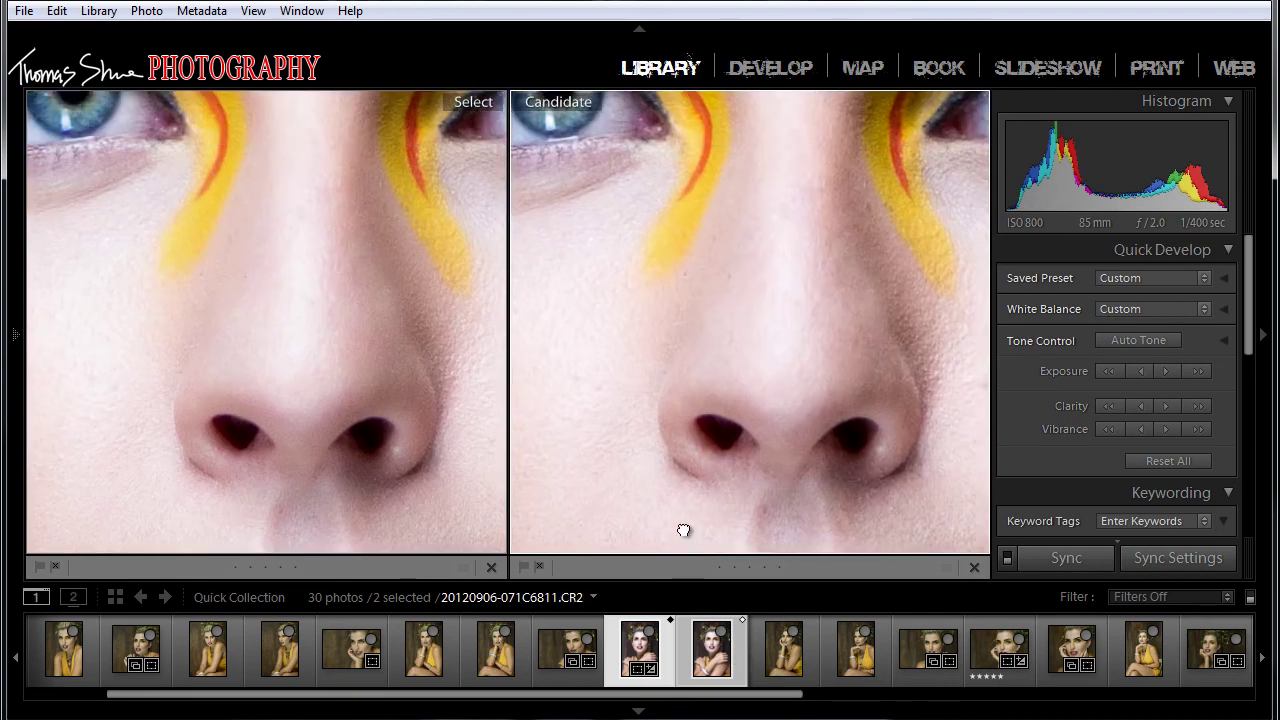
{"action": "left_click", "coordinate": [657, 434]}
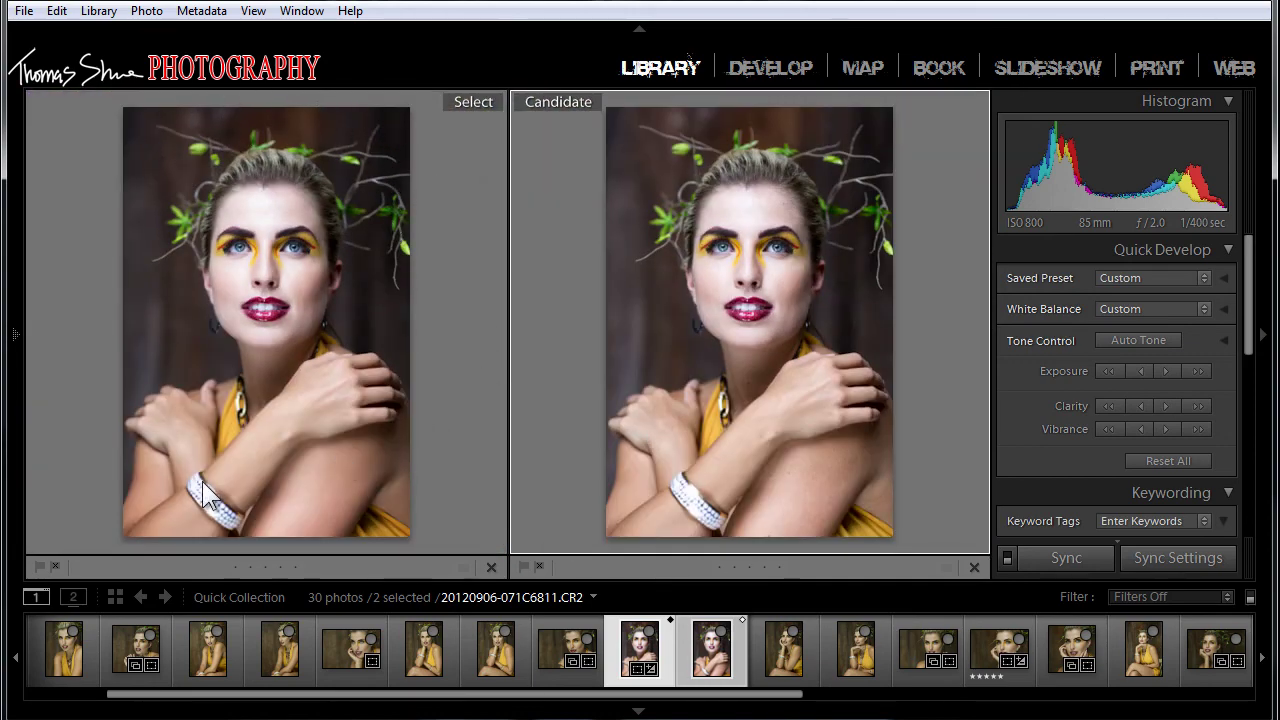
{"action": "left_click", "coordinate": [298, 296]}
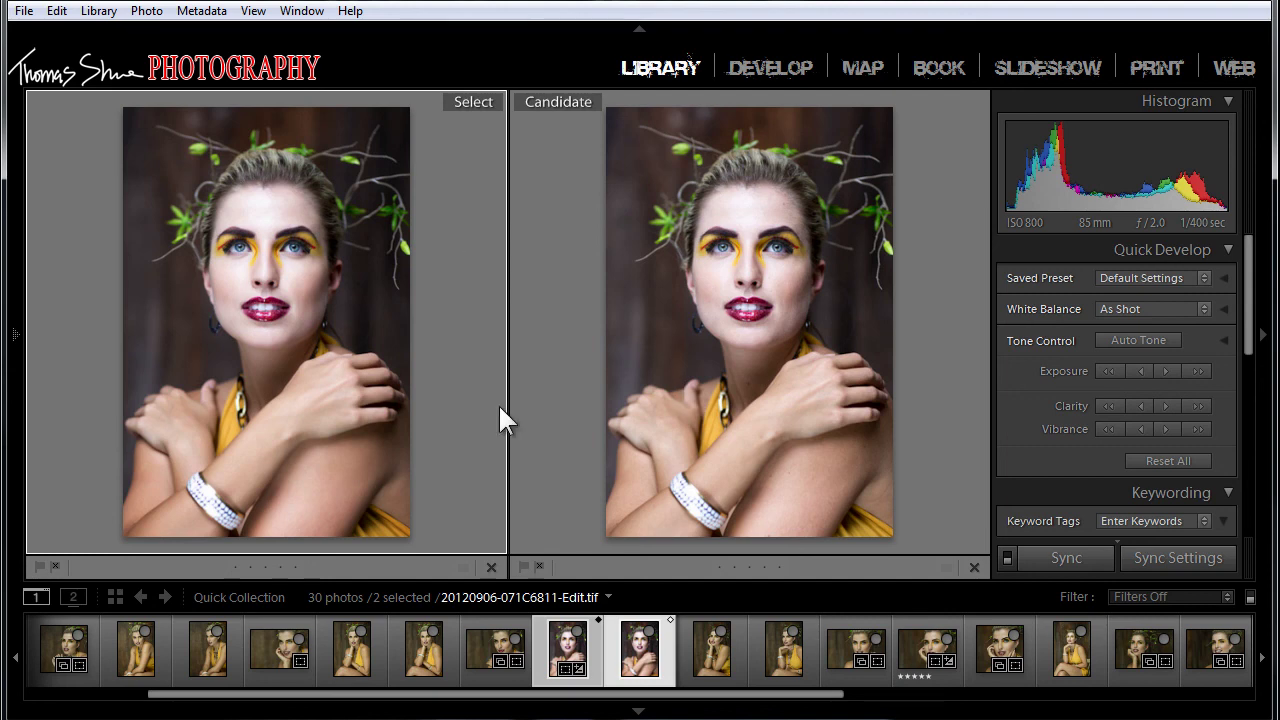
{"action": "key", "text": "e"}
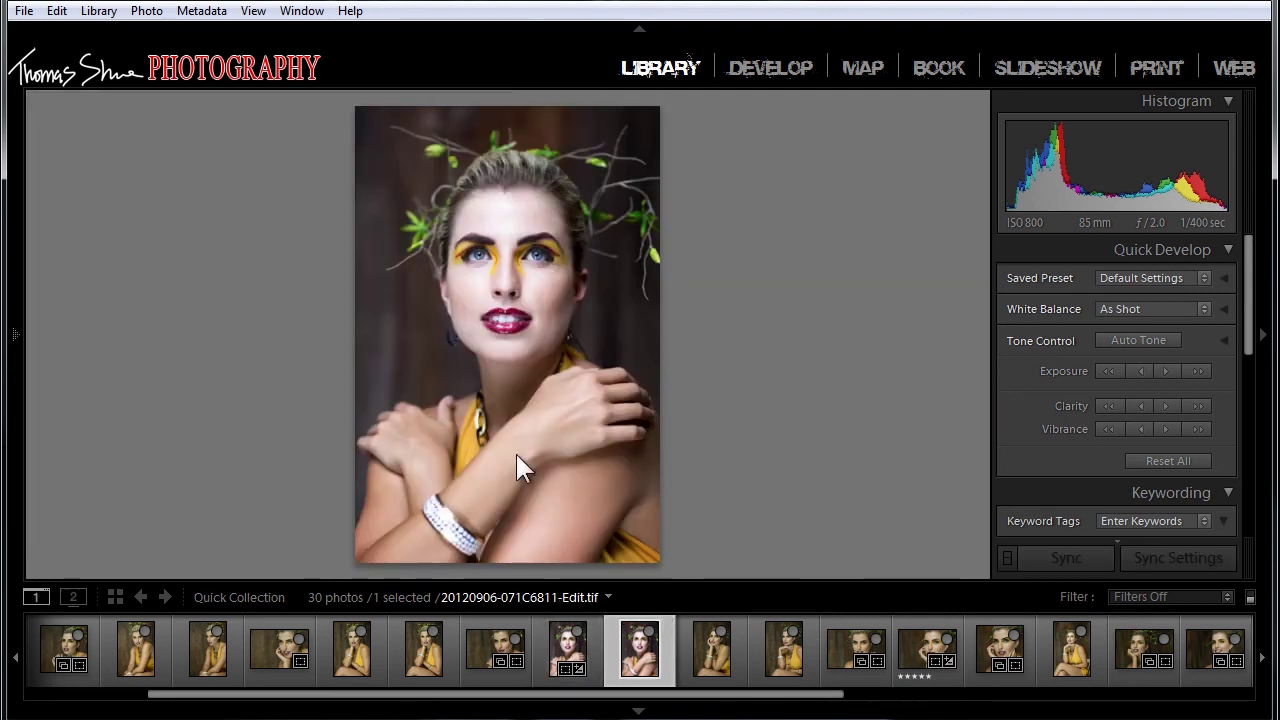
{"action": "left_click", "coordinate": [491, 309]}
{"action": "left_click_drag", "start_coordinate": [689, 263], "coordinate": [458, 128]}
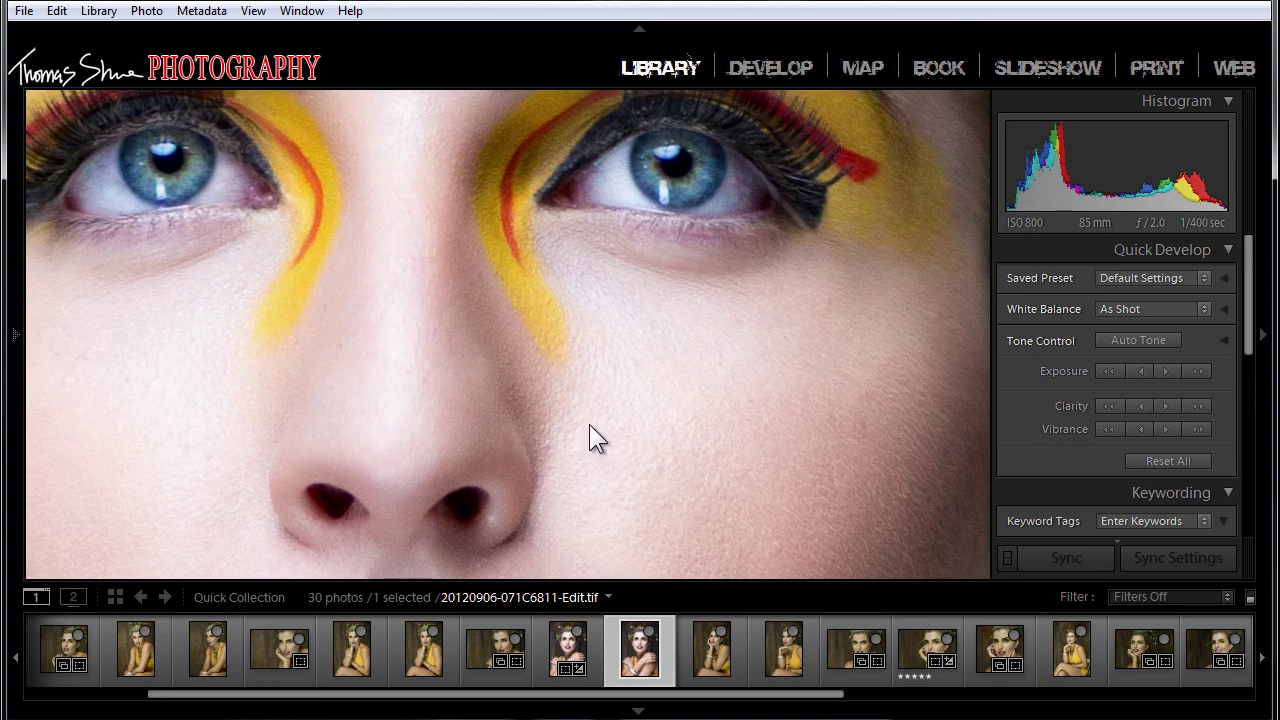
{"action": "left_click_drag", "start_coordinate": [589, 424], "coordinate": [424, 461]}
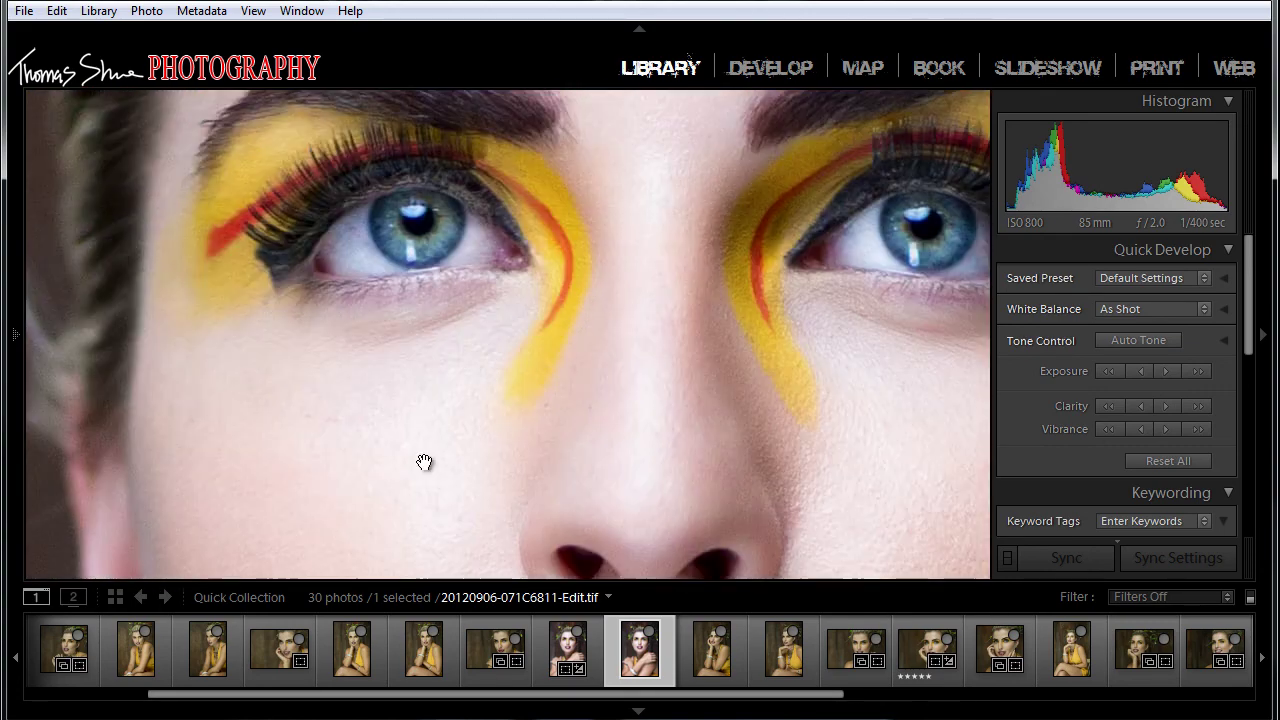